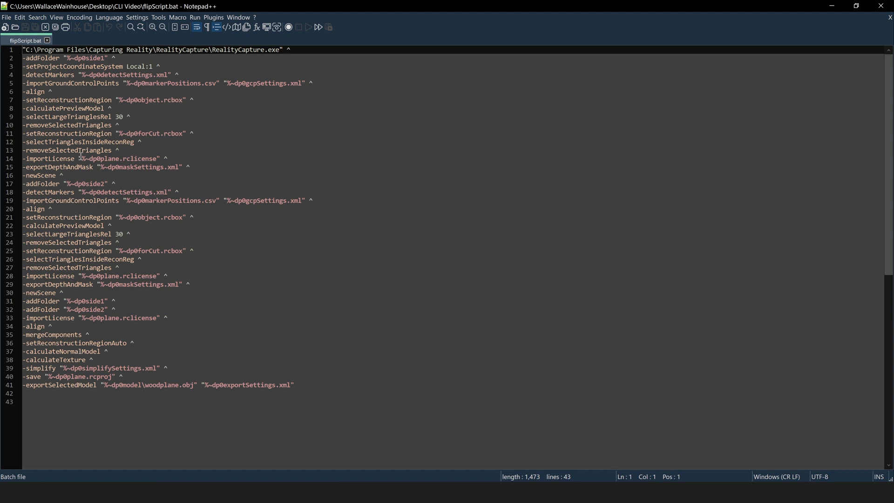
Create a new document and paste the RealityCapture.exe path line from flipScript.bat into it
left_click(8, 20)
left_click(18, 32)
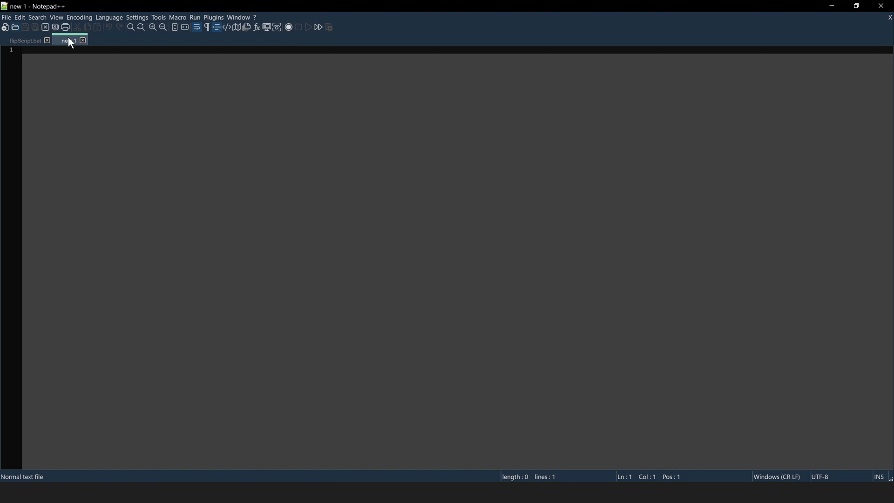
left_click(29, 40)
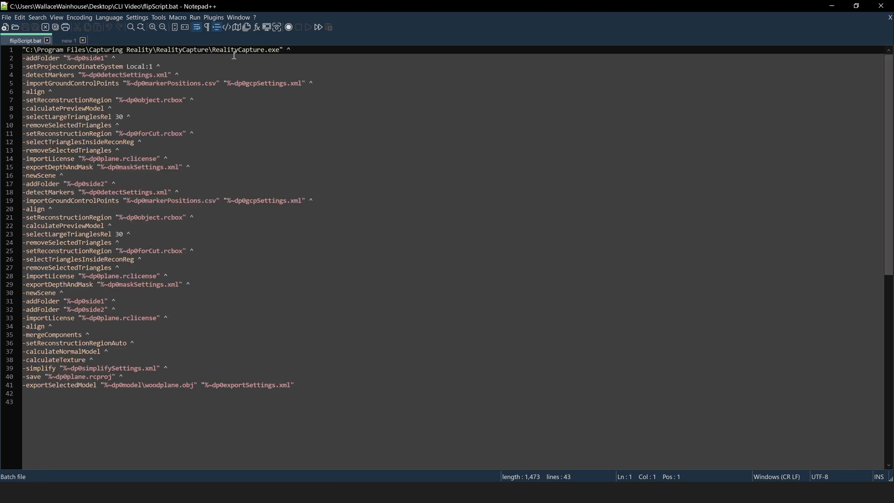
left_click_drag(306, 50, 24, 51)
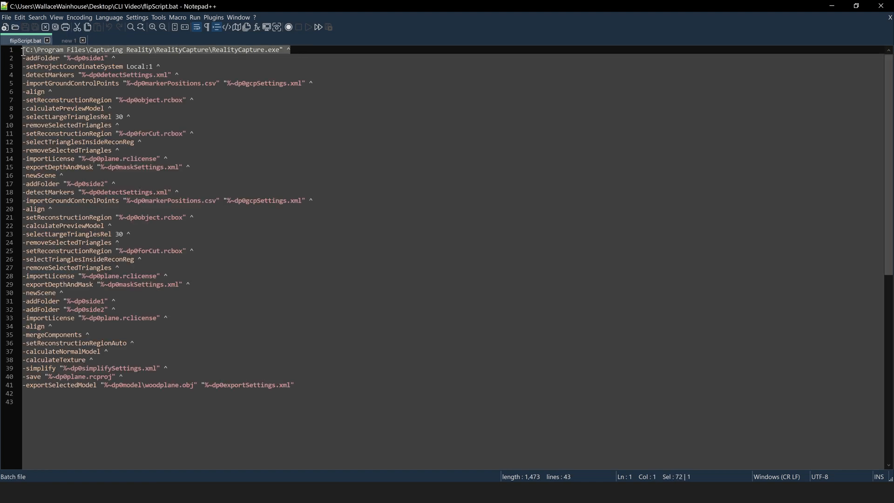
key("ctrl+c")
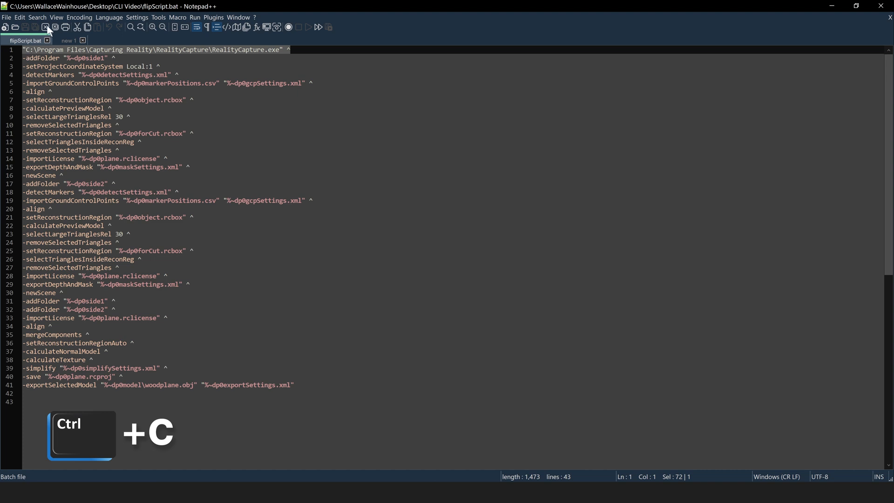
left_click(65, 45)
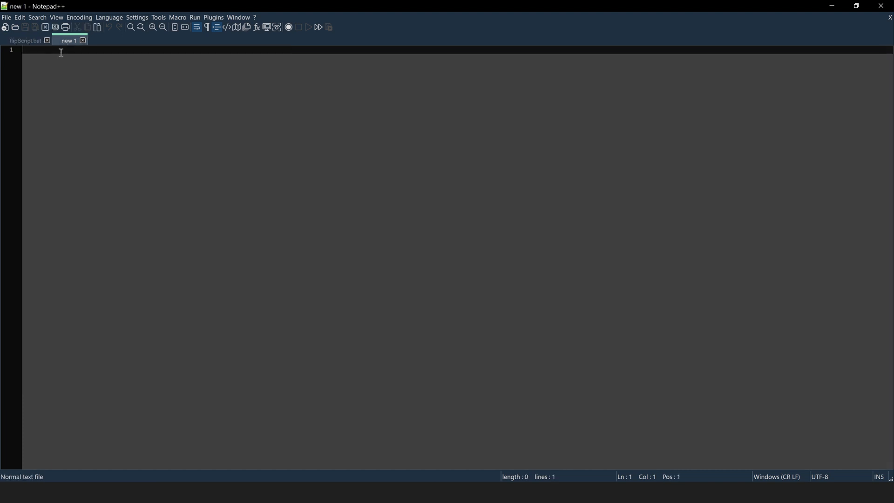
key("ctrl+v")
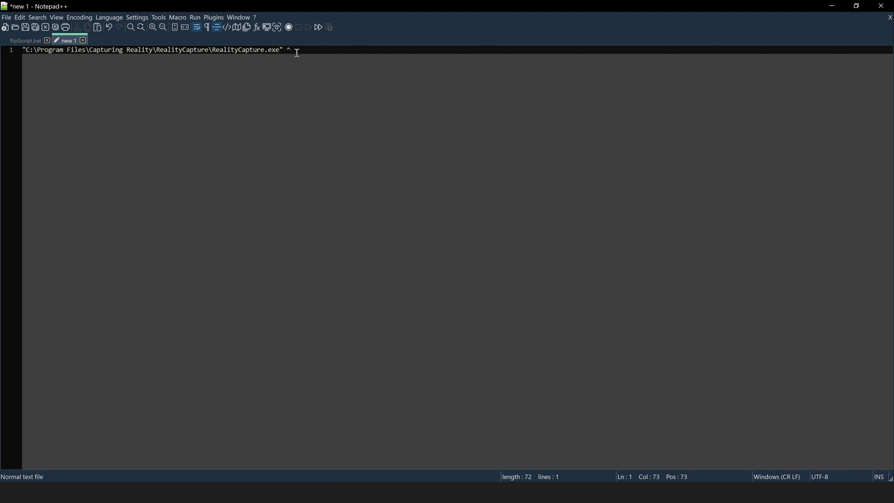
key("Return")
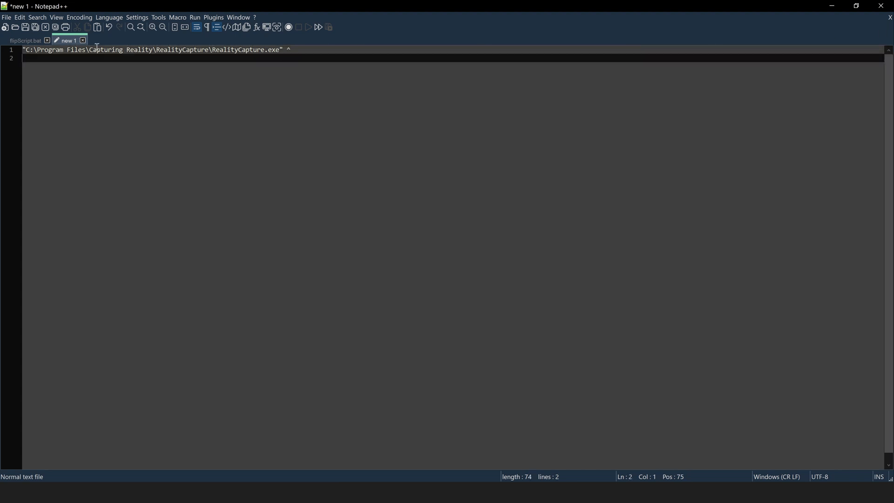
Copy the -addFolder "%~dp0side1" ^ line from flipScript.bat onto line 2 of the new document
left_click(28, 40)
left_click(123, 57)
left_click_drag(124, 57, 18, 59)
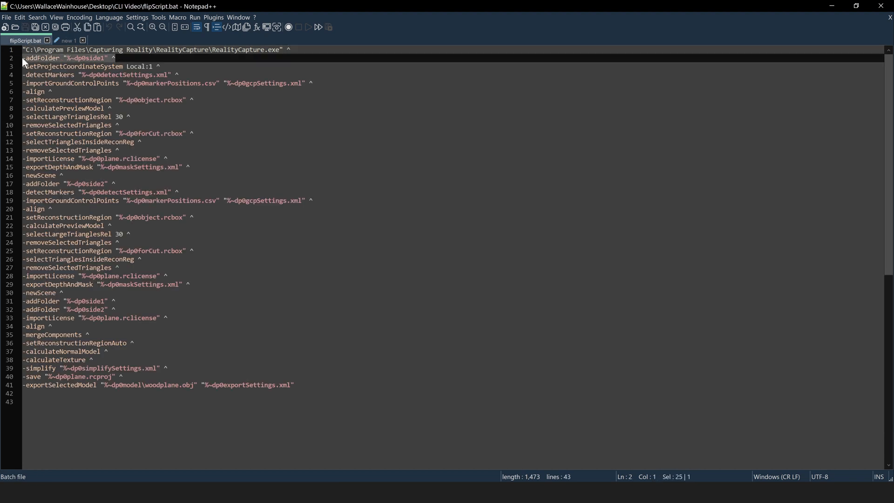
key("ctrl+c")
left_click(67, 41)
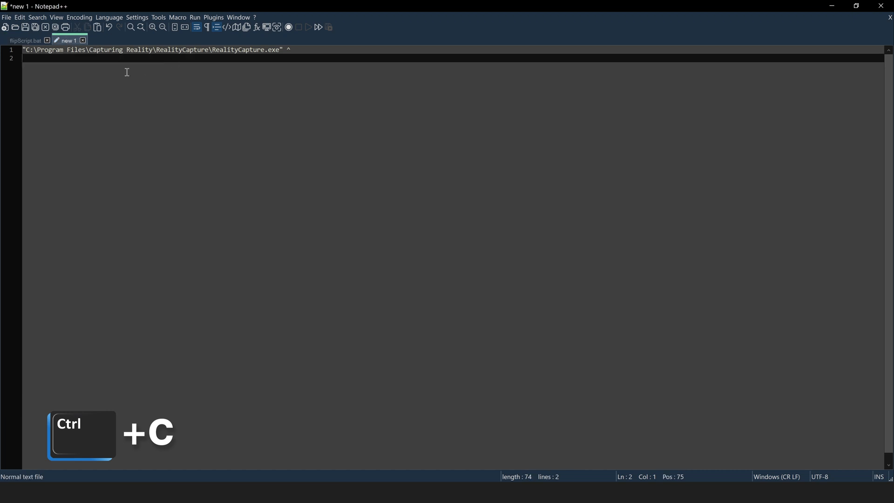
key("ctrl+v")
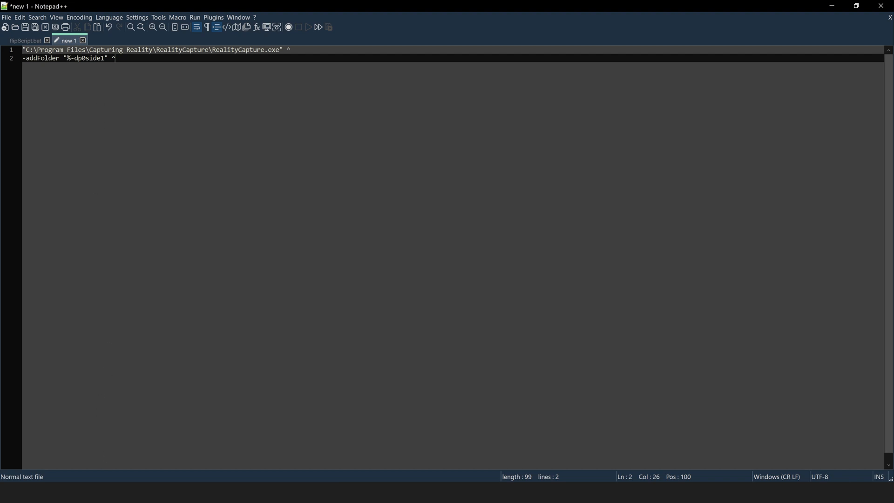
key("alt+Tab")
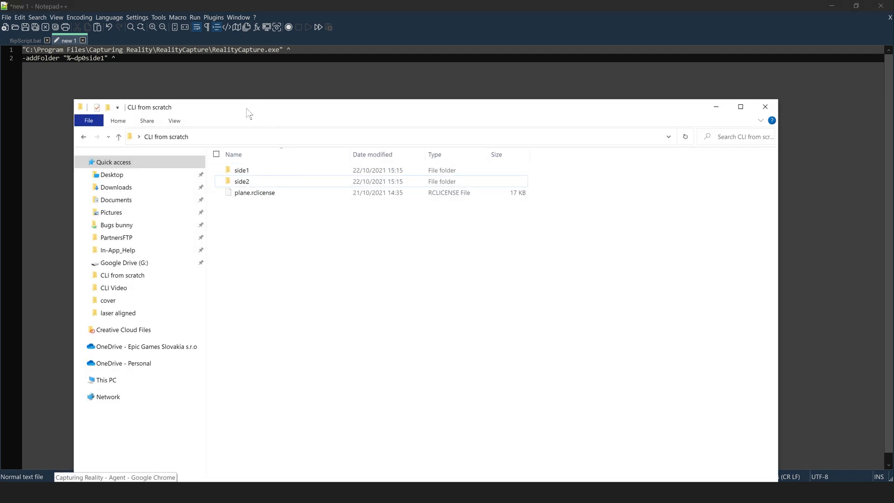
Check the contents of the side1 and side2 photo folders, then minimize the Explorer window
left_click_drag(249, 114, 299, 85)
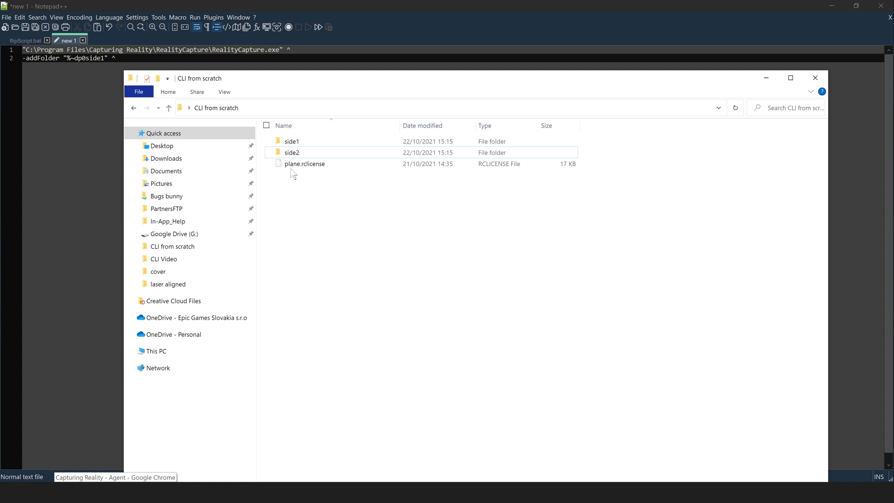
double_click(282, 142)
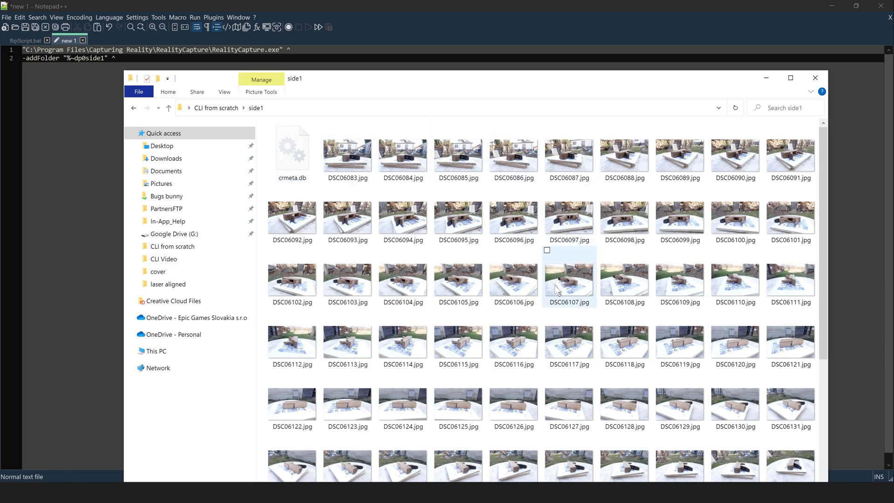
left_click(216, 108)
double_click(293, 152)
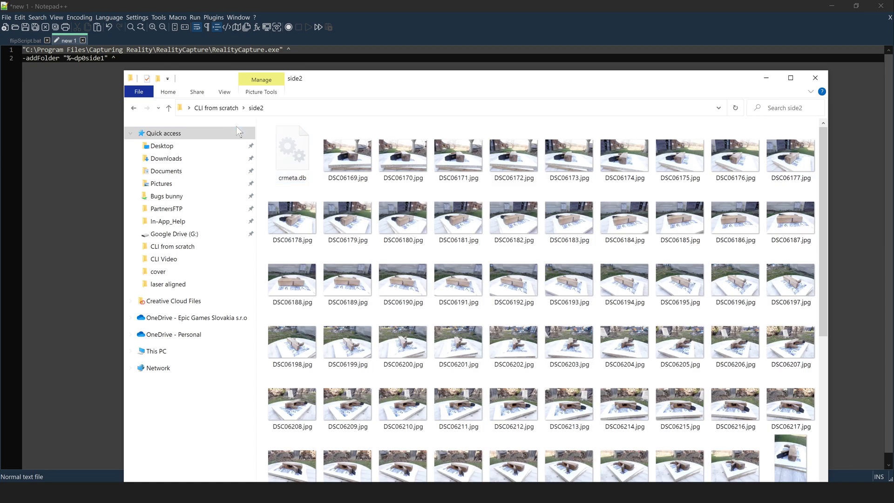
left_click(216, 108)
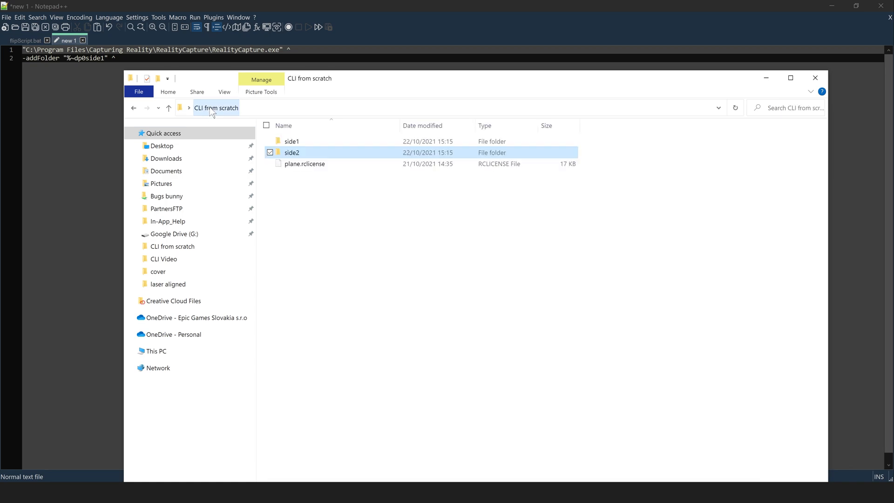
left_click(766, 78)
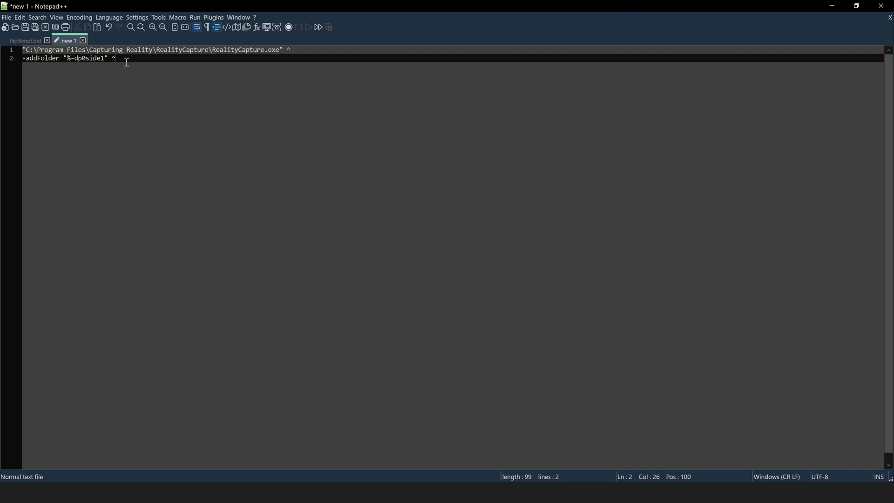
Add the -setProjectCoordinateSystem Local:1 line from flipScript.bat as line 3
key("Return")
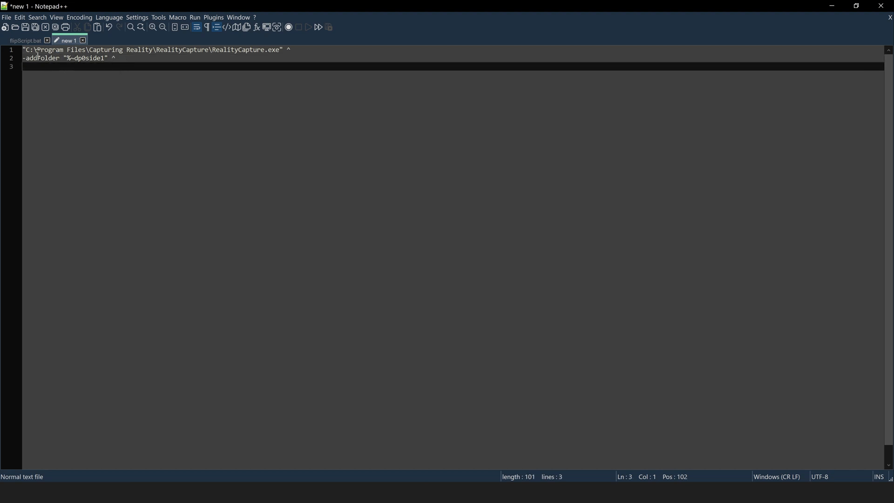
left_click(24, 40)
left_click_drag(165, 68, 24, 67)
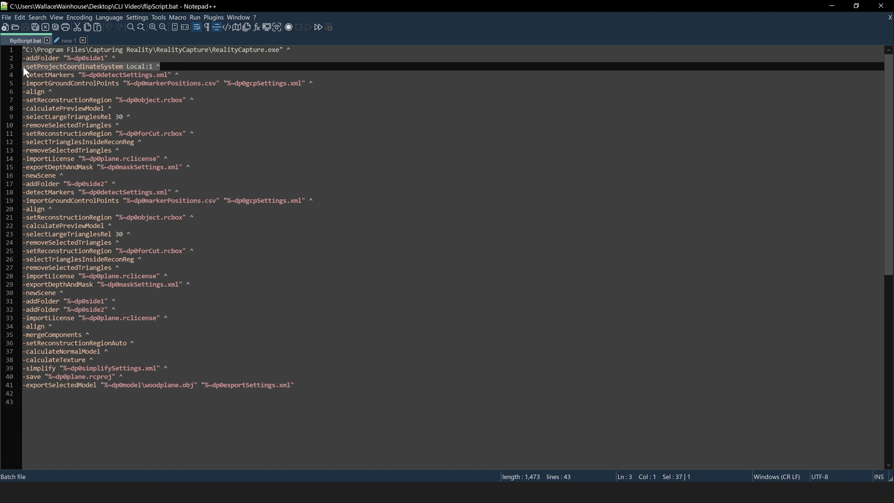
key("ctrl+c")
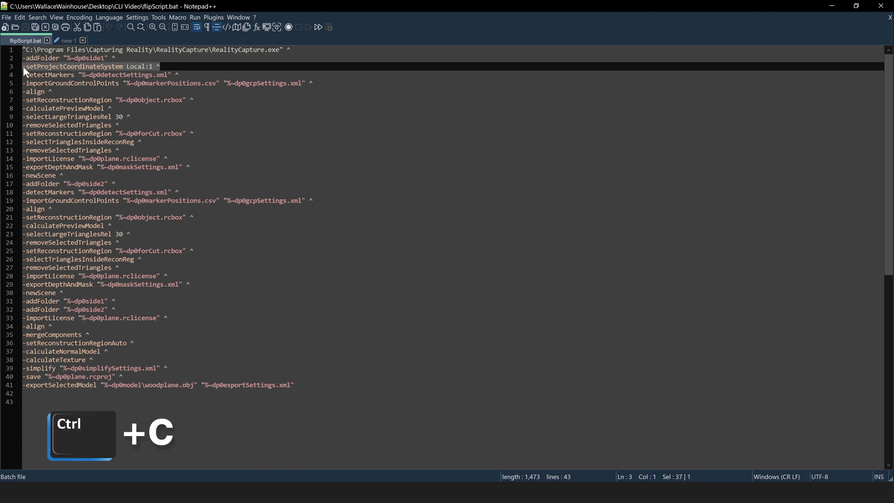
left_click(66, 40)
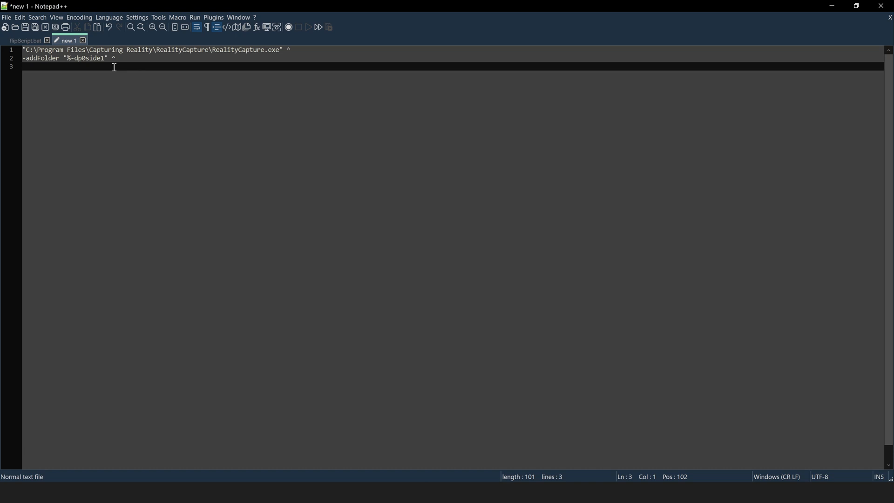
key("ctrl+v")
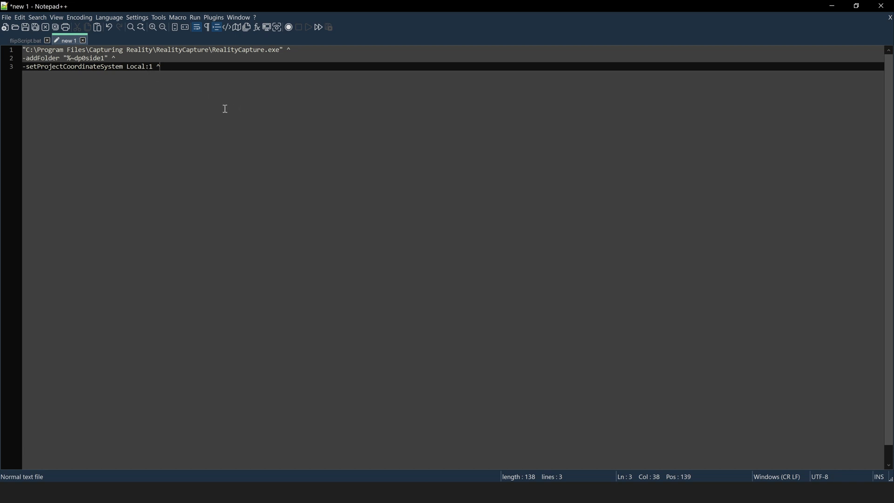
Add the -detectMarkers detectSettings.xml line from flipScript.bat as line 4
left_click(24, 41)
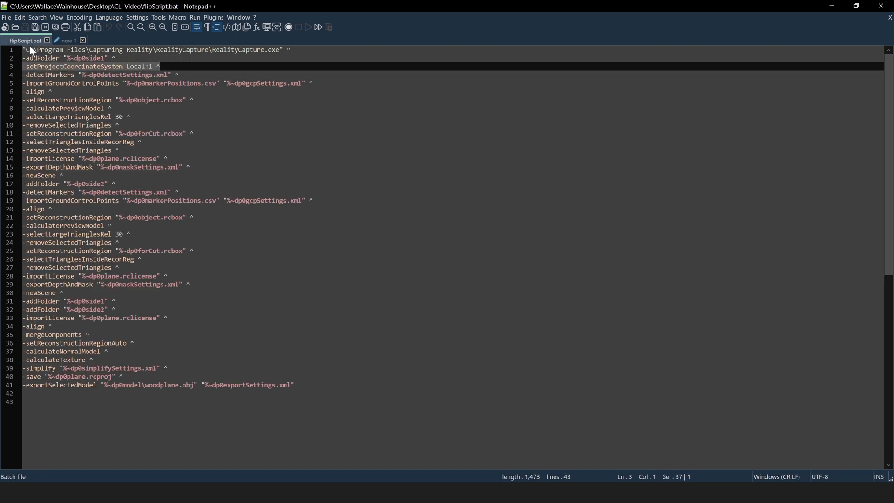
left_click_drag(178, 75, 22, 75)
key("ctrl+c")
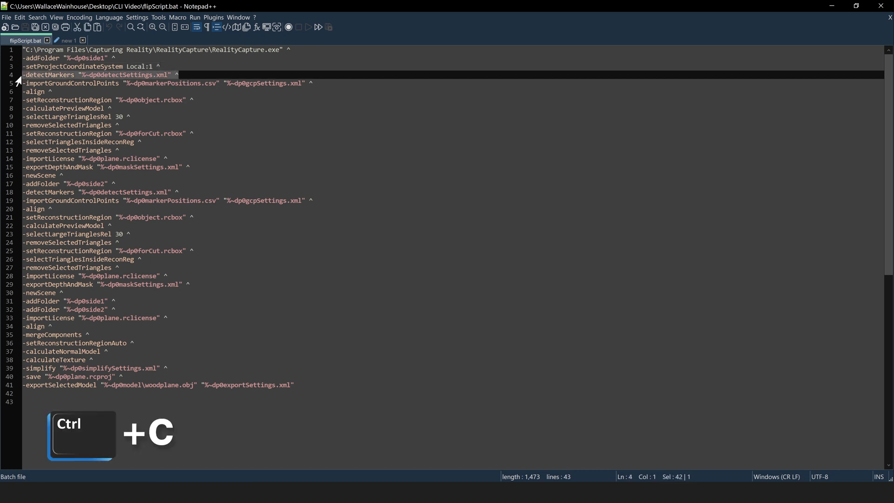
left_click(72, 41)
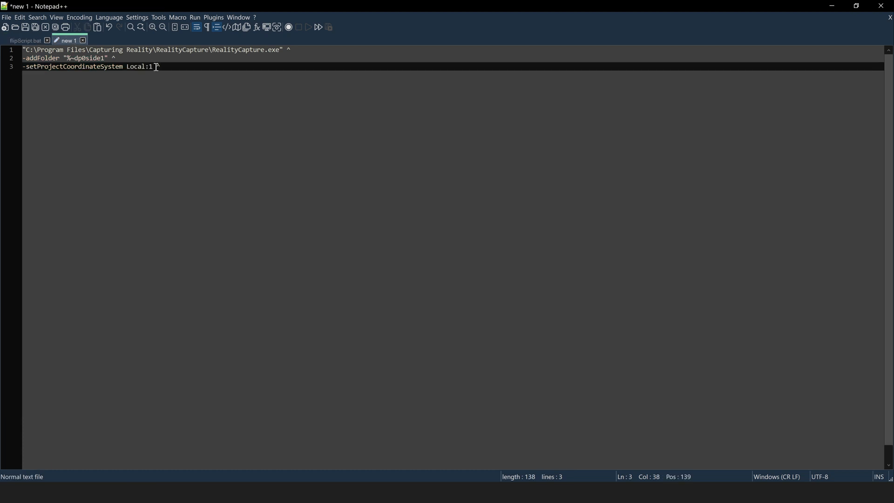
key("Return")
key("ctrl+v")
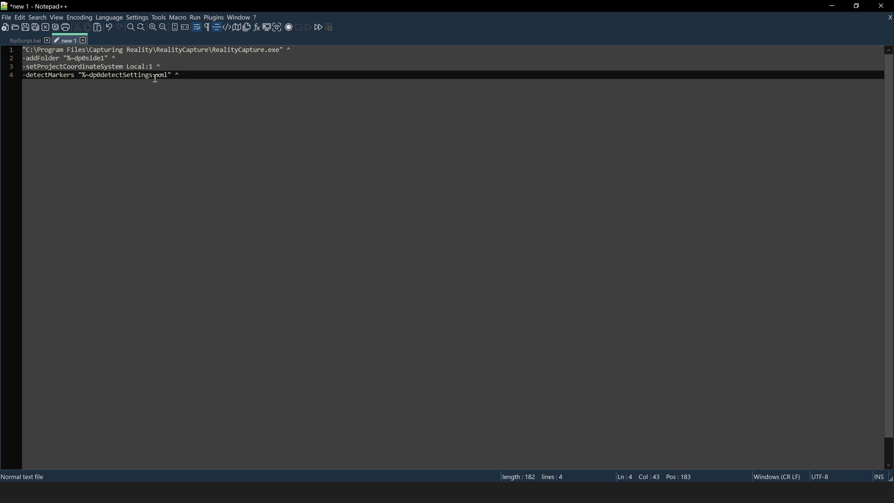
Copy the detectSettings file name from line 4 of the script
key("alt+Tab")
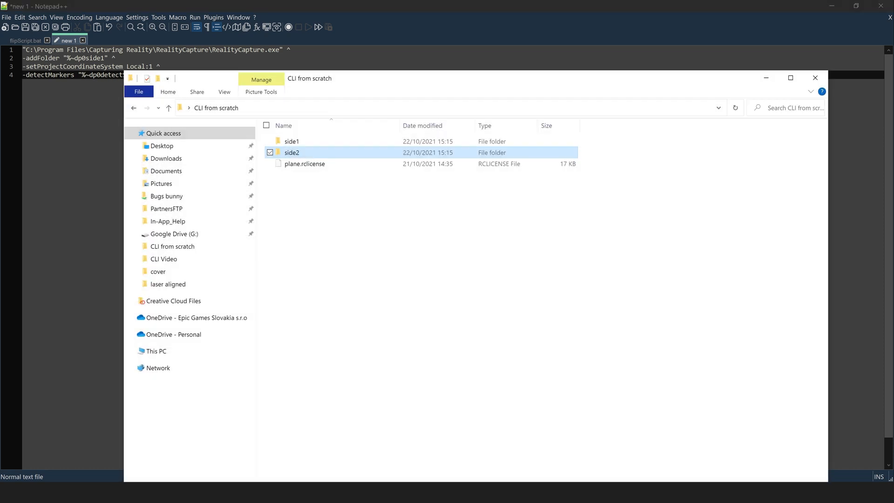
key("alt+Tab")
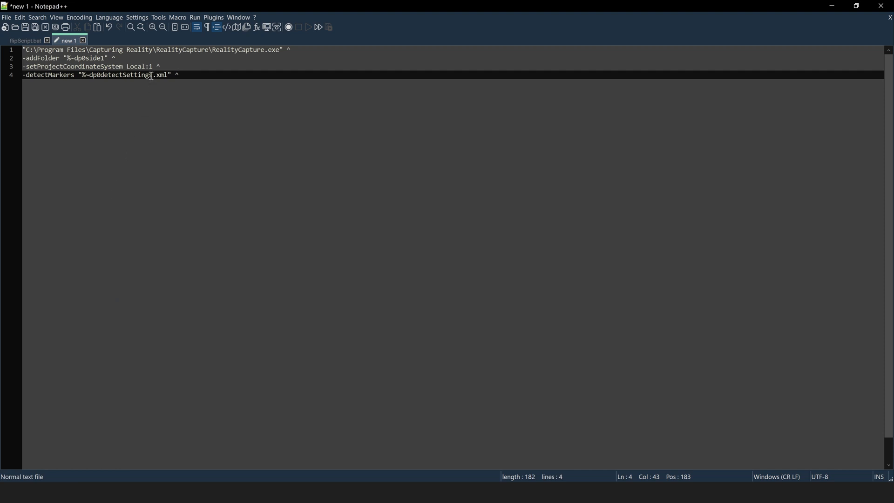
left_click_drag(152, 75, 103, 76)
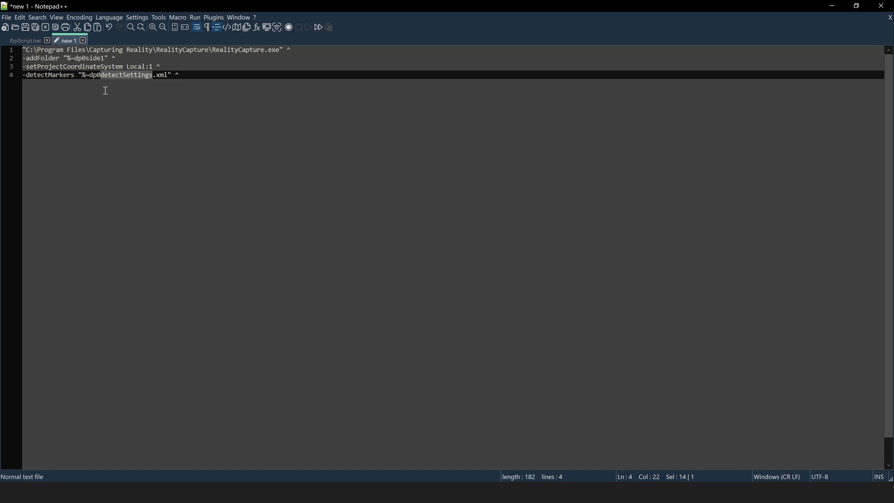
key("ctrl+c")
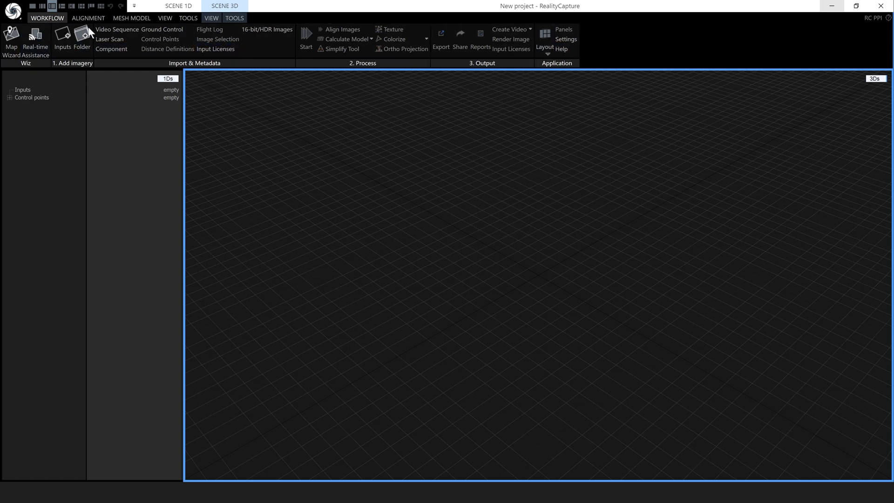
Confirm the project and output coordinate systems are local:1 – Euclidean in the application settings
left_click(566, 40)
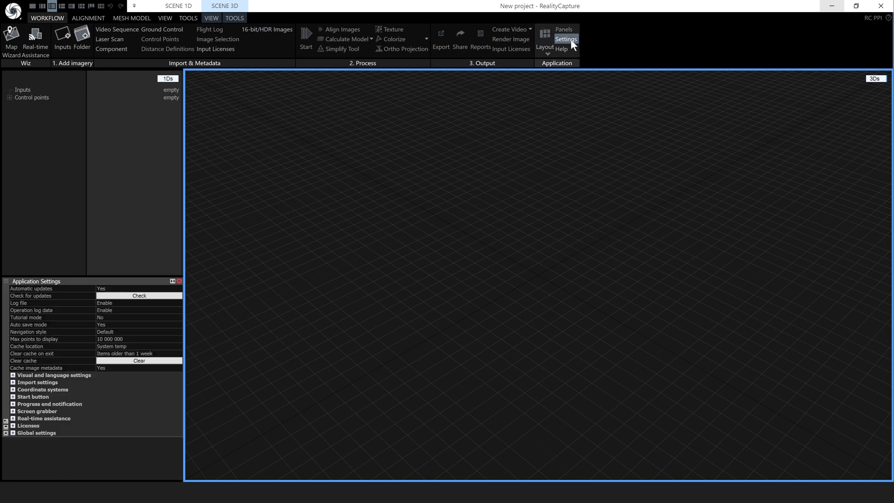
left_click(13, 389)
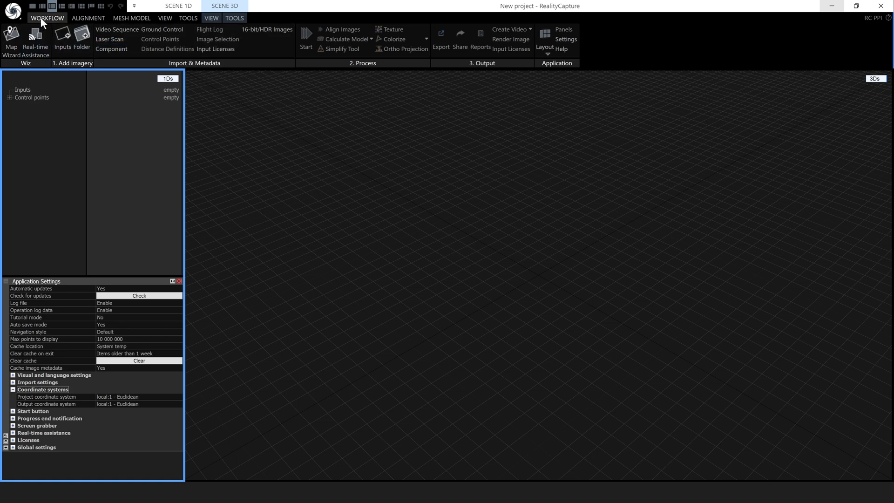
left_click(85, 19)
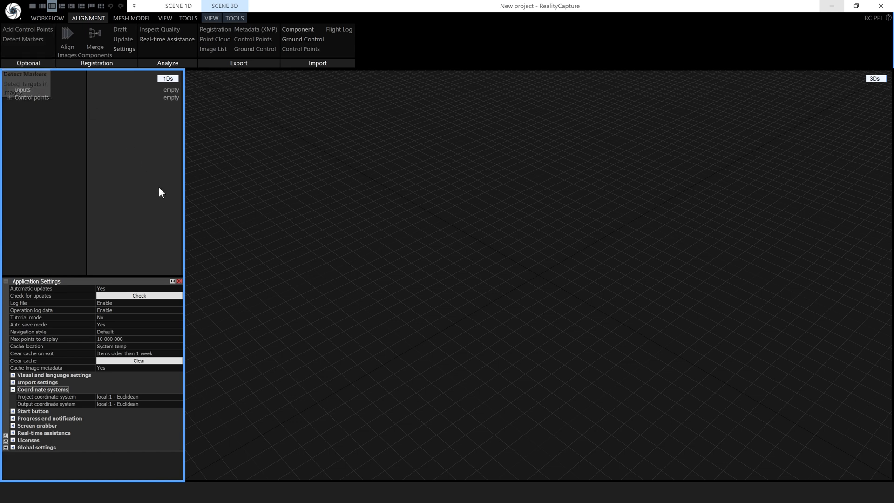
Import the side2 photo folder's 91 images into the RealityCapture project
left_click(93, 492)
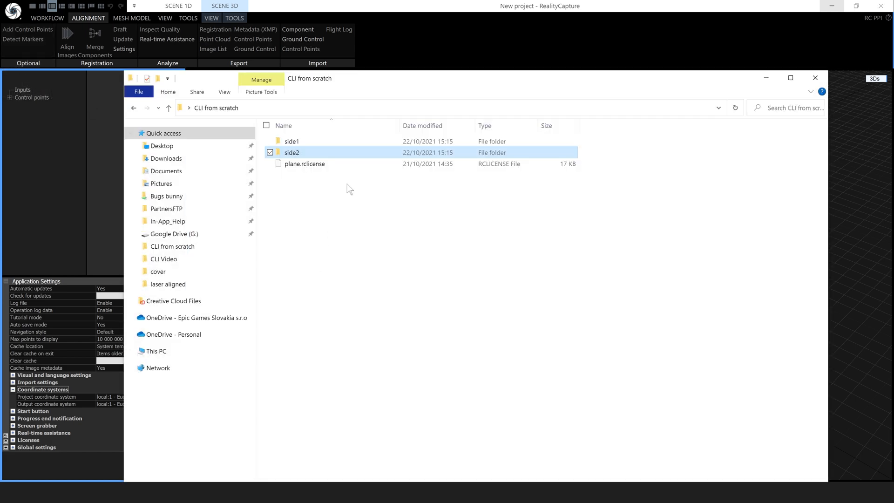
left_click_drag(295, 157, 77, 152)
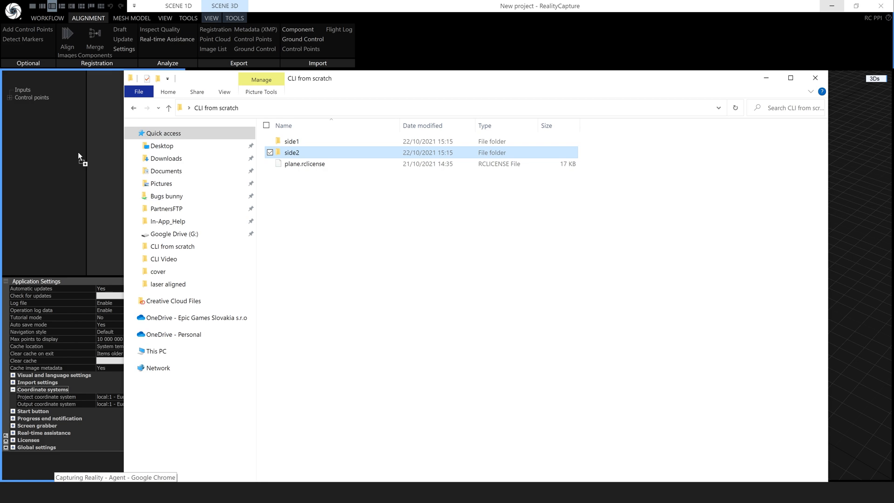
left_click(766, 78)
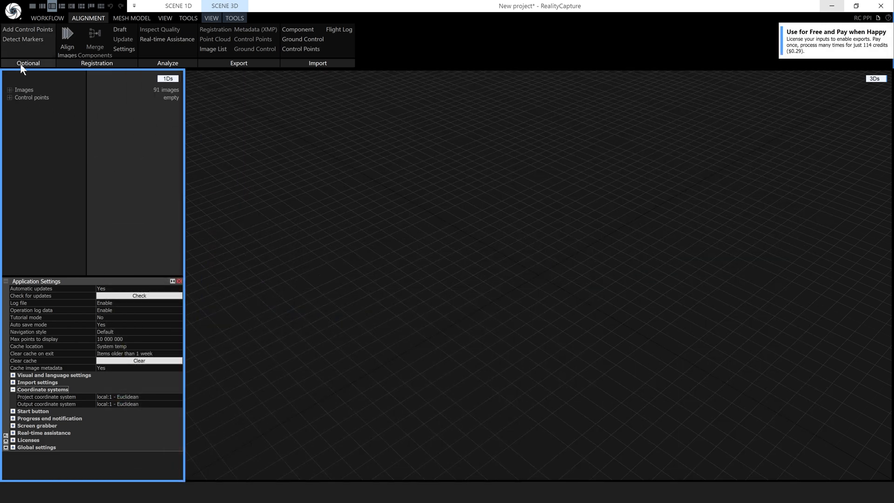
Show the Detect Markers tool with default settings in a widened left panel
left_click(24, 38)
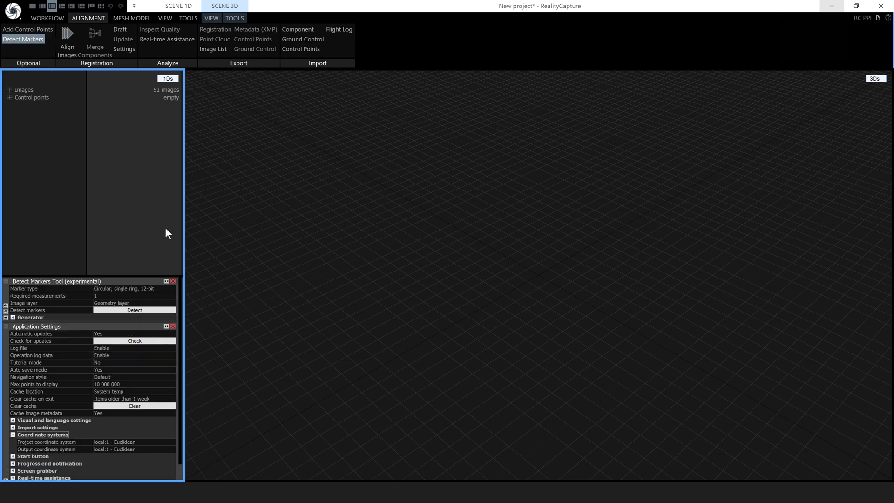
left_click(173, 327)
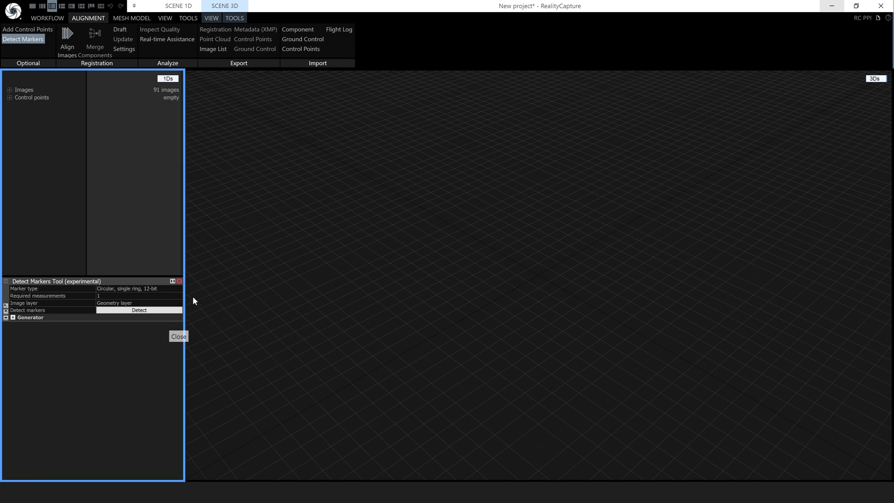
left_click_drag(185, 297, 306, 300)
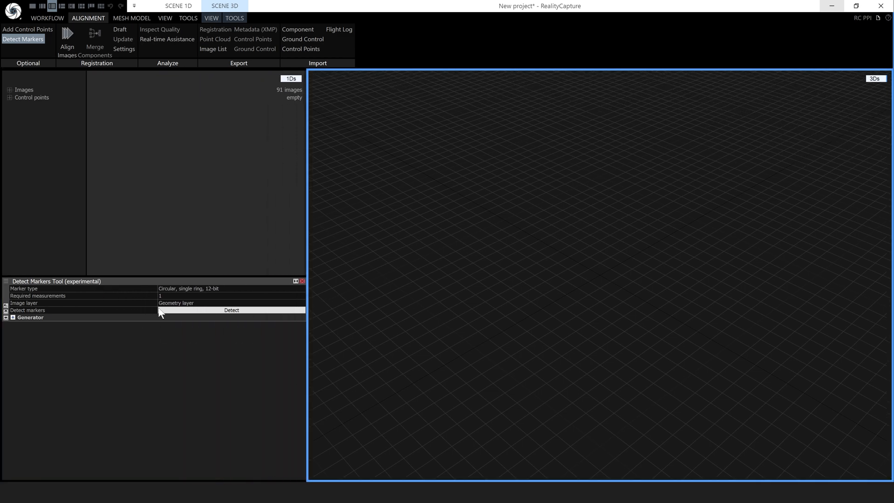
left_click(6, 312)
Set the Detect Markers required measurements value to 5
left_click(172, 295)
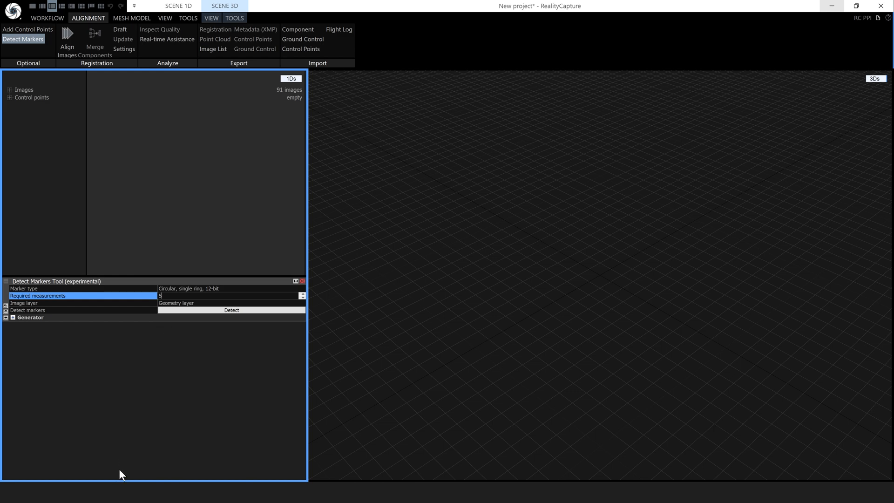
key("alt+Tab")
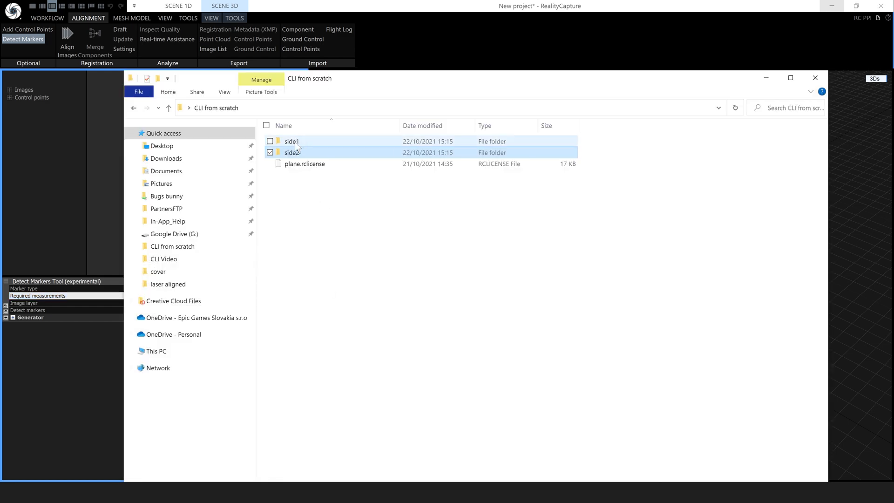
Inspect sample photo DSC06105.jpg from side1, then return to the CLI from scratch folder
double_click(295, 144)
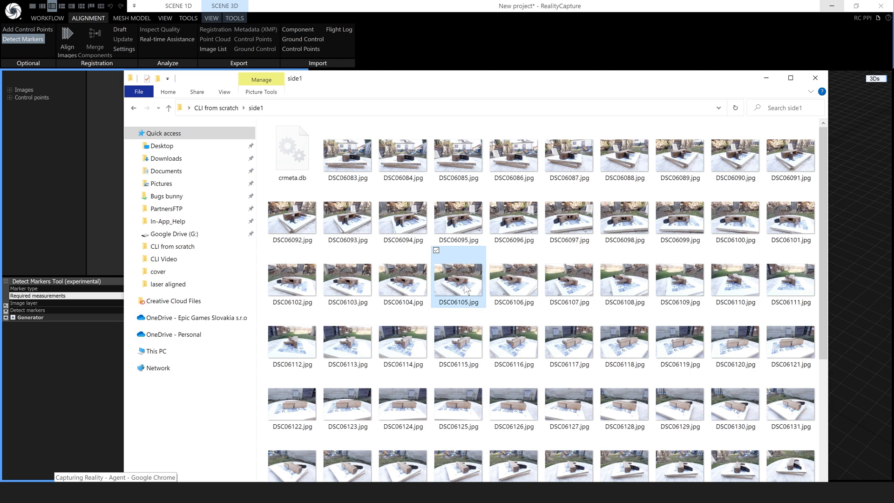
double_click(461, 298)
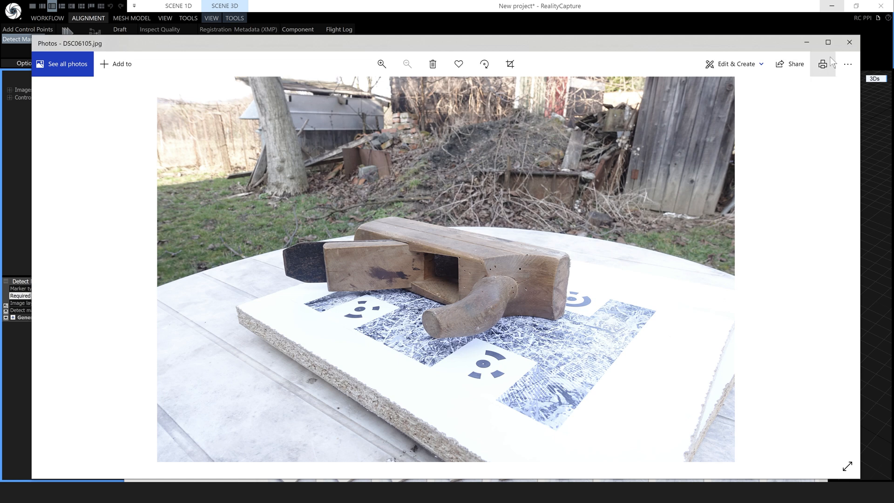
left_click(849, 43)
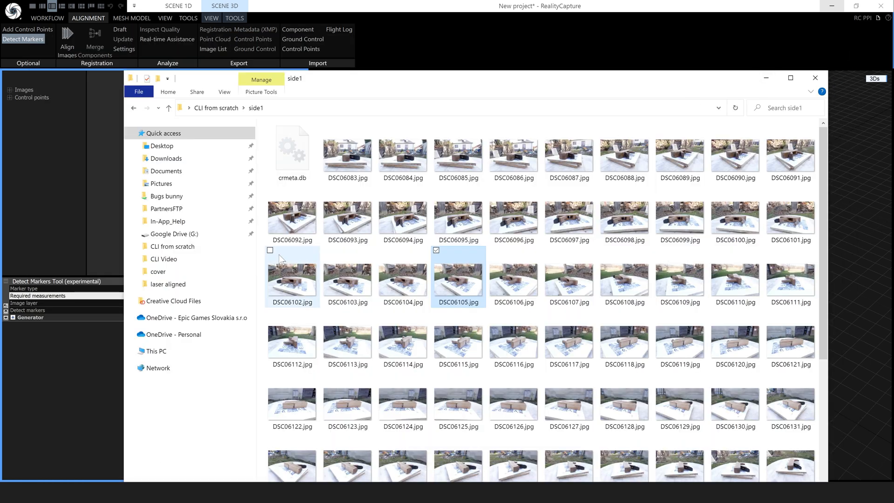
left_click(216, 108)
Save the marker detection settings as detectSettings.xml in the CLI from scratch folder
left_click(767, 79)
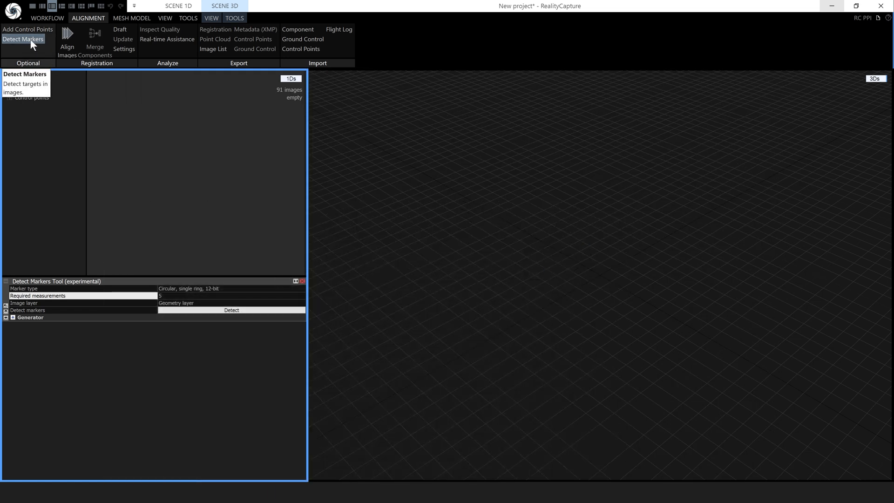
left_click(5, 318)
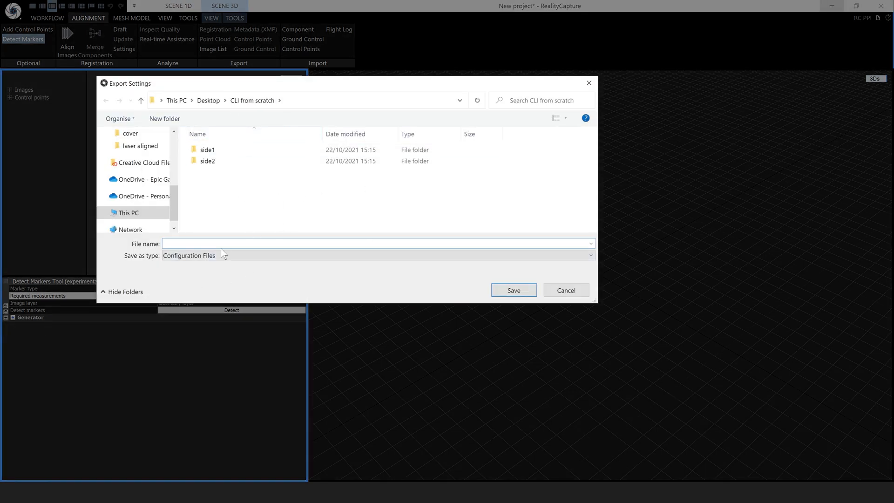
key("ctrl+v")
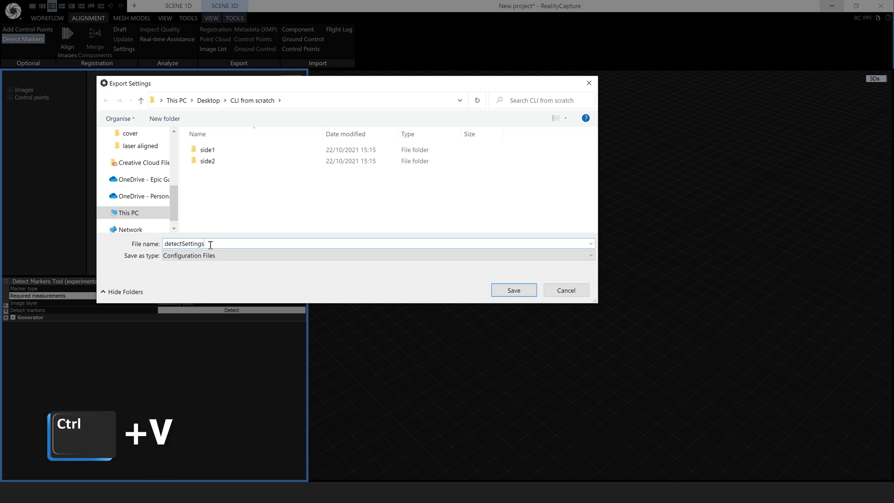
left_click(514, 290)
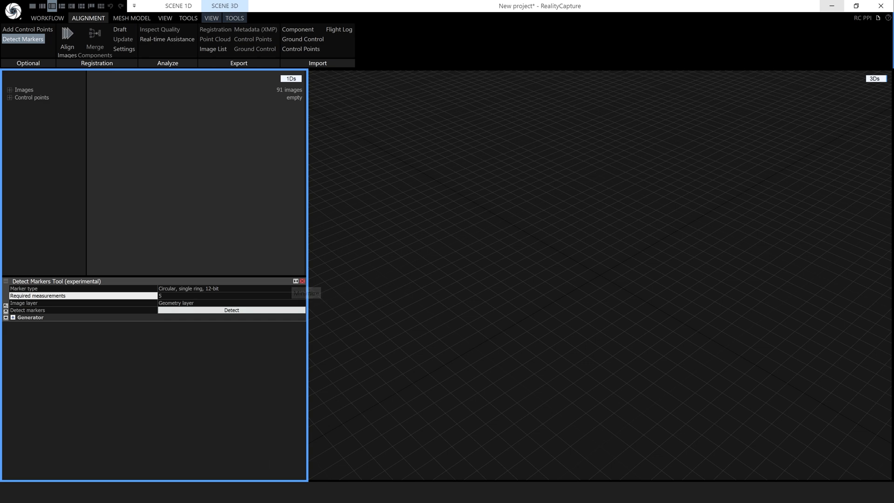
key("alt+Tab")
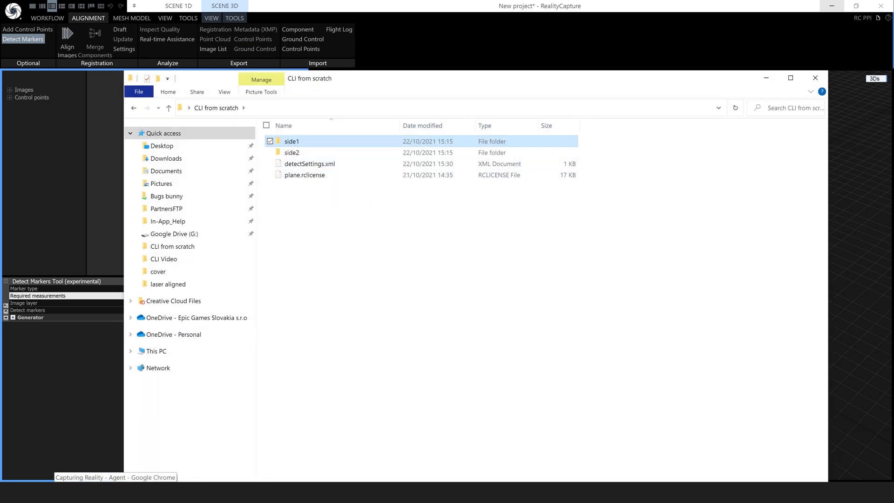
key("alt+Tab")
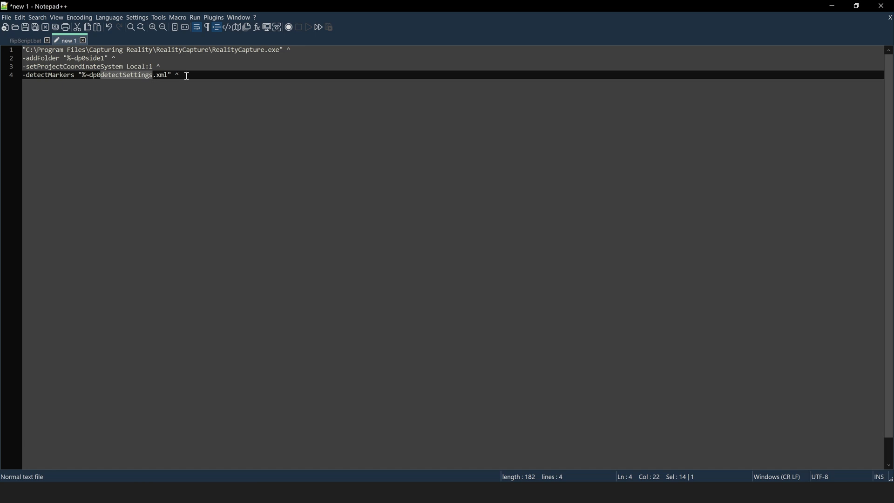
Add the -importGroundControlPoints markerPositions.csv gcpSettings.xml line as line 5 of the script
left_click(26, 40)
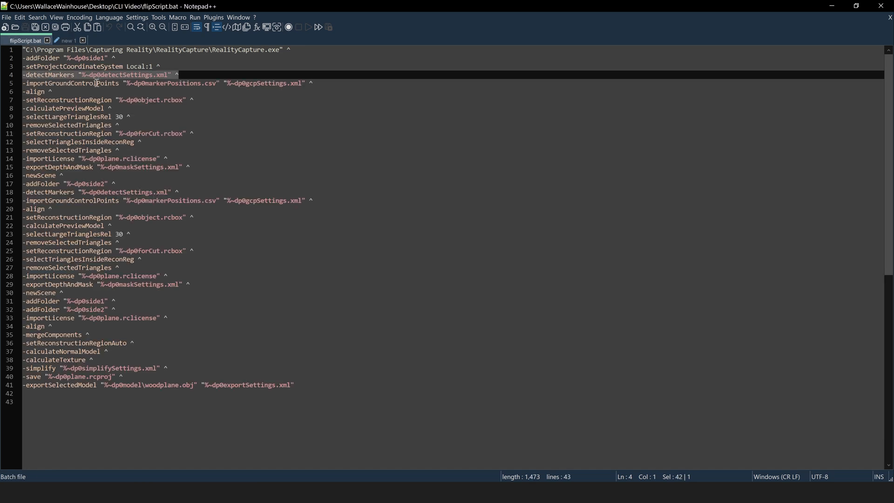
left_click_drag(324, 86, 24, 85)
key("ctrl+c")
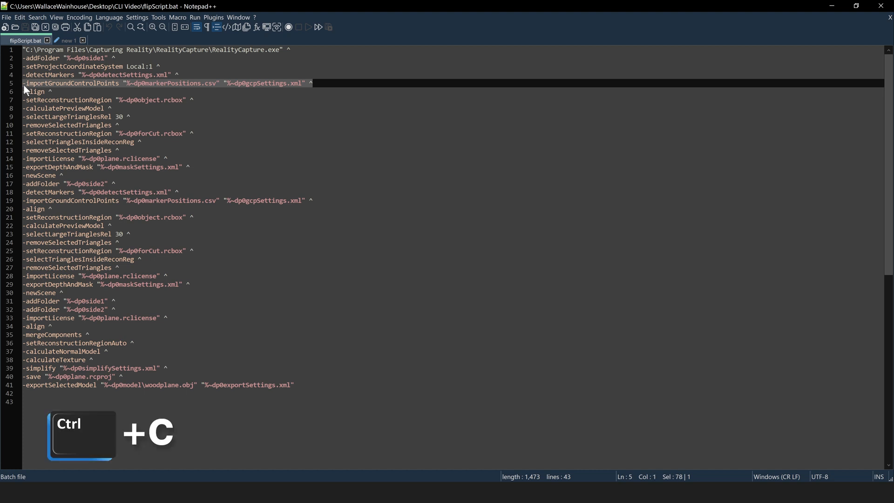
left_click(65, 41)
left_click(183, 74)
key("Return")
key("ctrl+v")
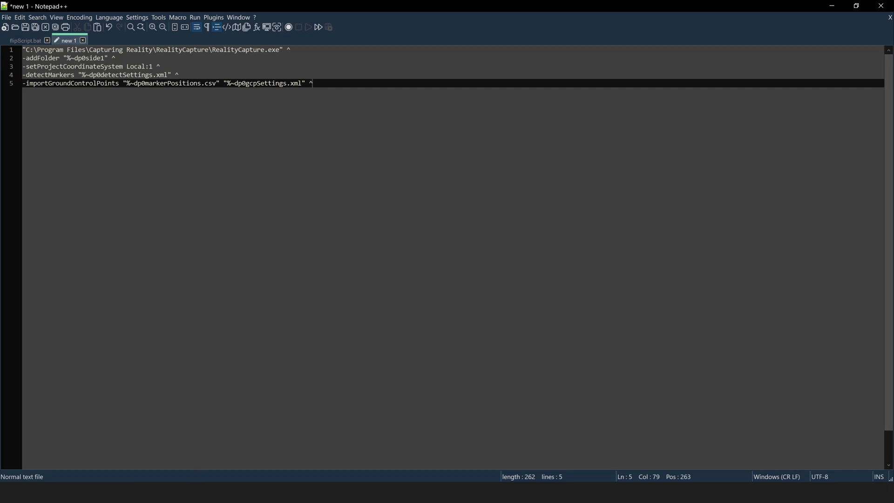
key("alt+Tab")
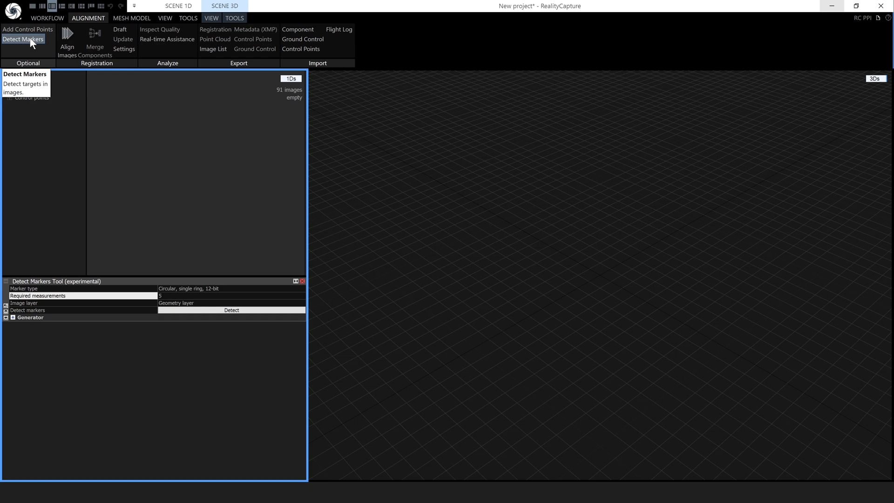
Detect markers in the images and preview photo DSC06181.jpg in a 2D view
left_click(206, 310)
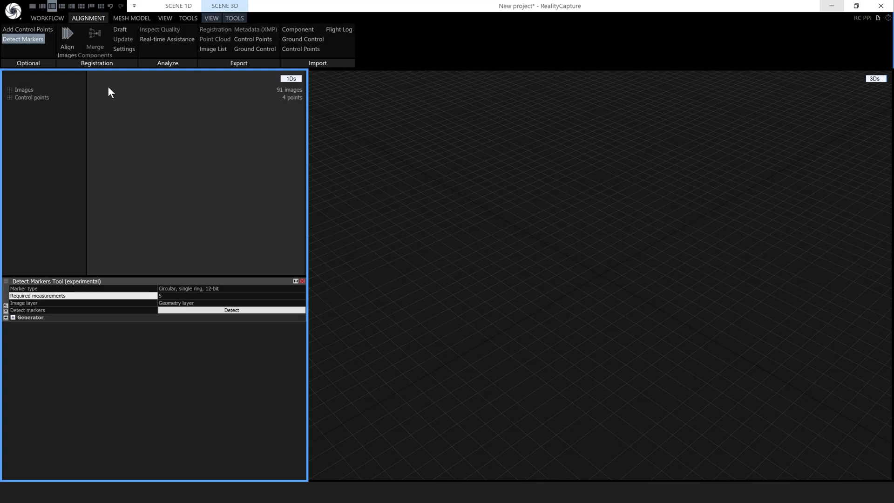
left_click(874, 78)
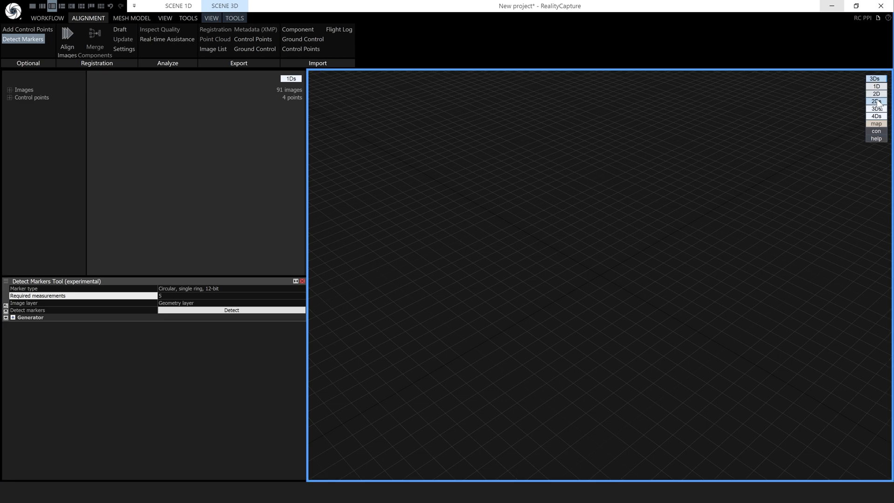
left_click(876, 94)
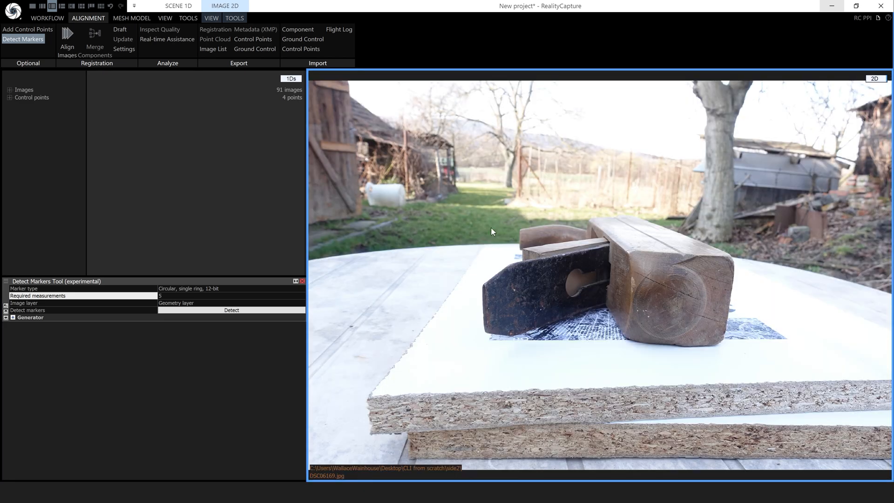
left_click(10, 89)
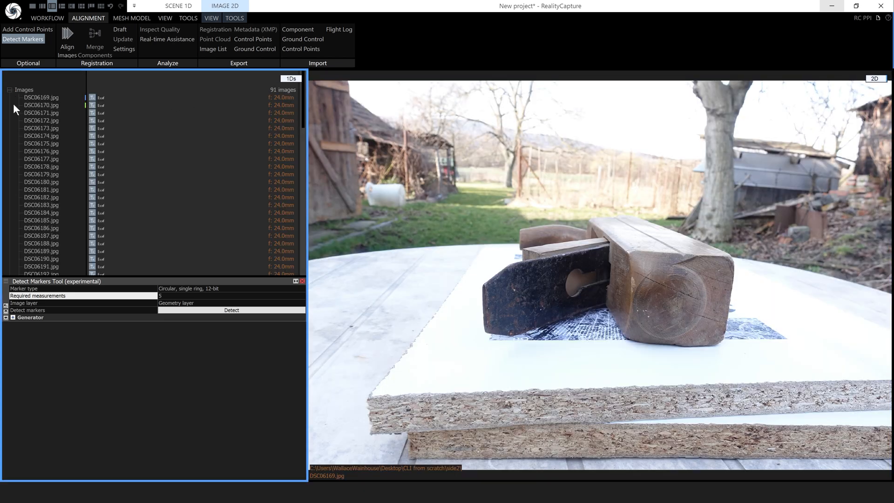
left_click(41, 189)
scroll(762, 338, "up", 4)
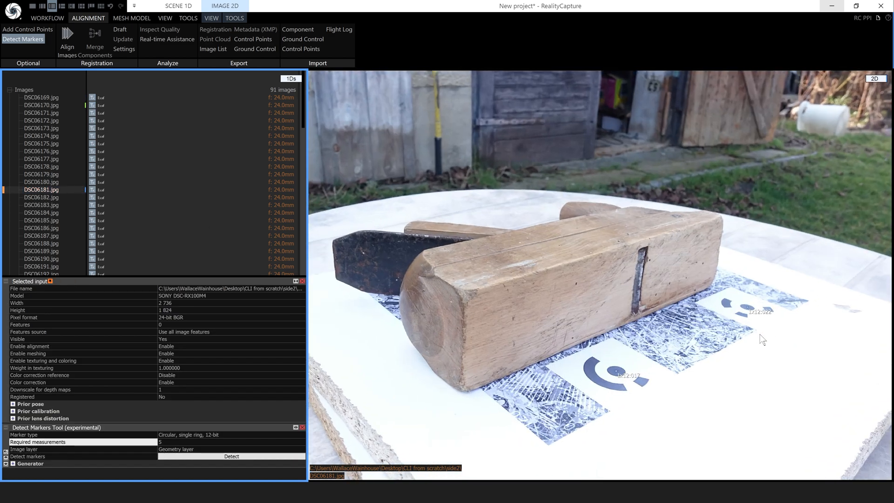
scroll(601, 357, "down", 5)
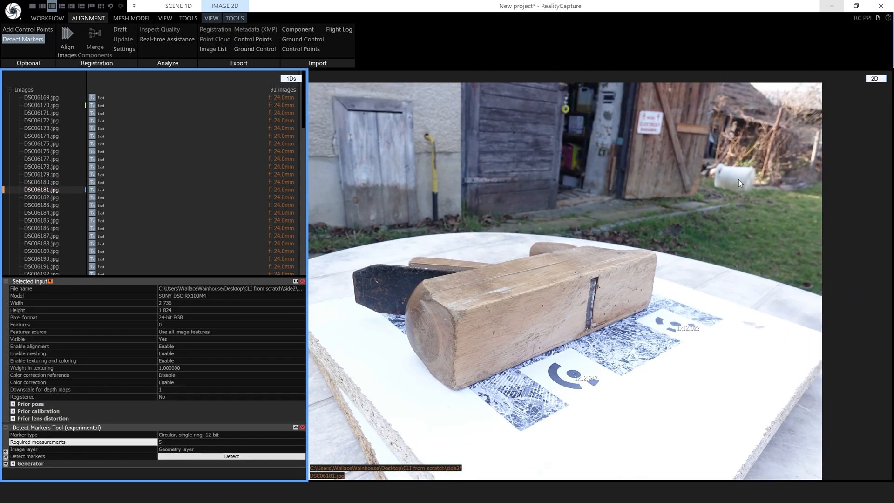
Align all 91 images in the 3D view and list the four detected control points
left_click(874, 80)
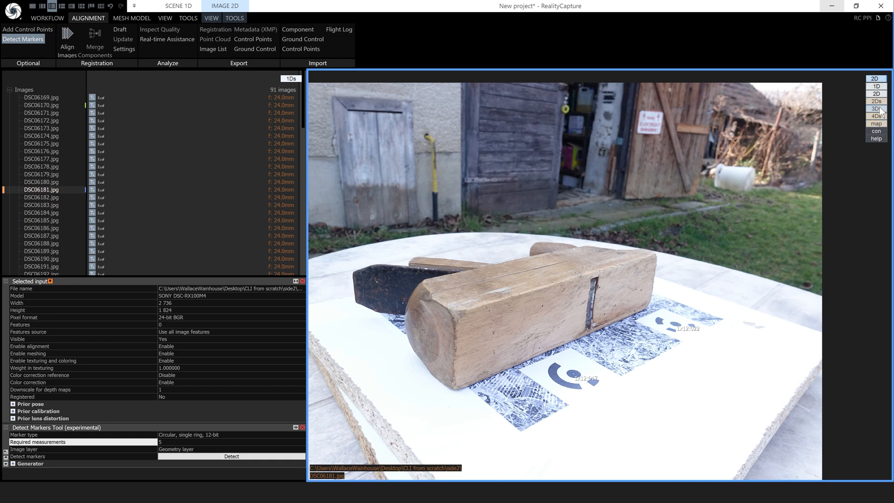
left_click(874, 103)
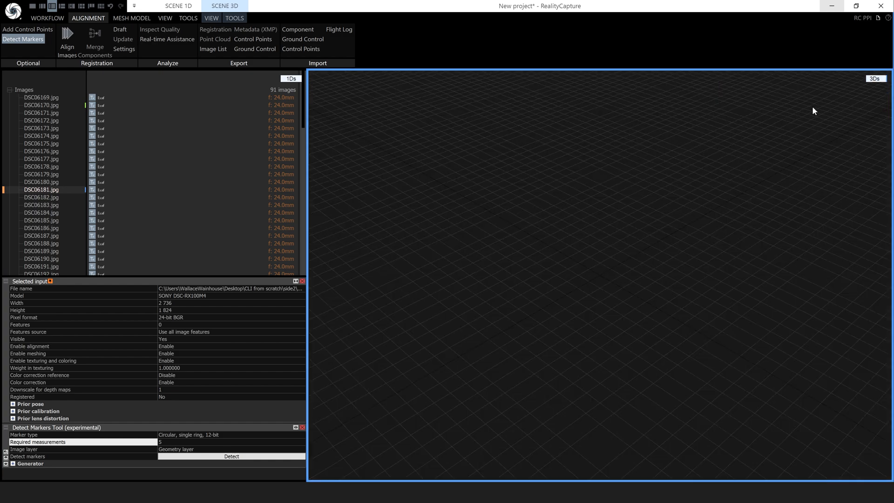
left_click(61, 38)
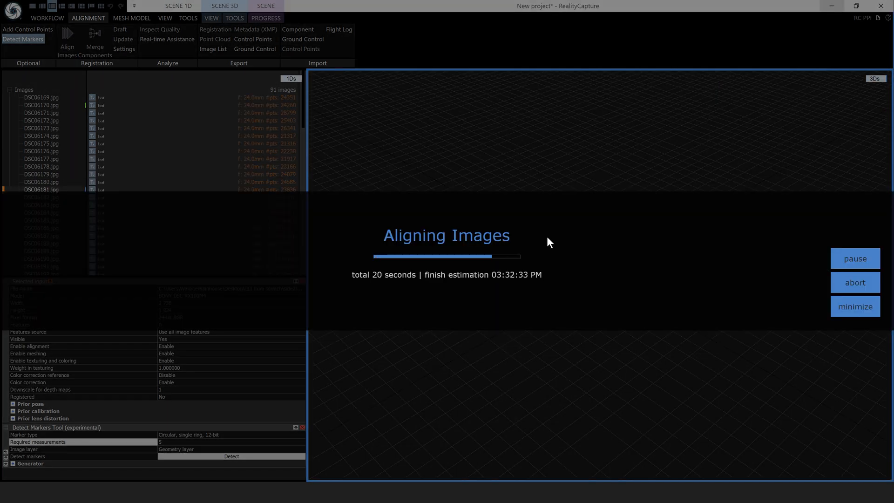
scroll(621, 318, "down", 3)
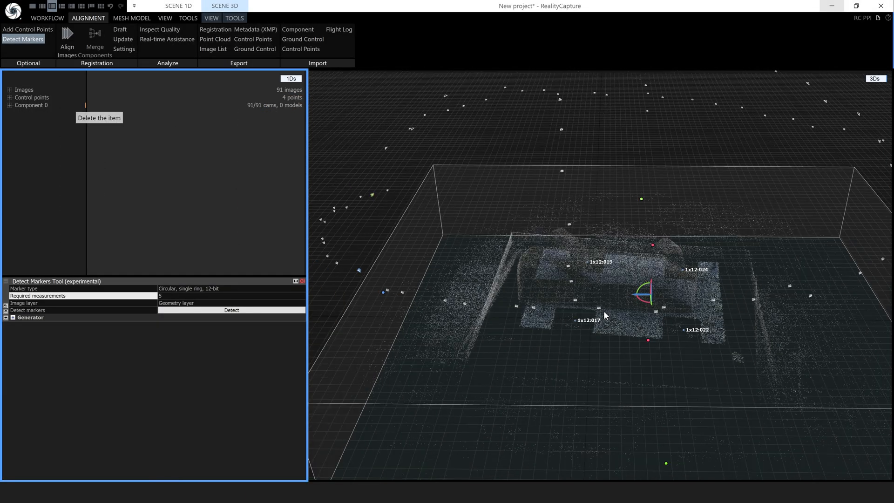
scroll(616, 320, "up", 3)
right_click_drag(596, 316, 604, 335)
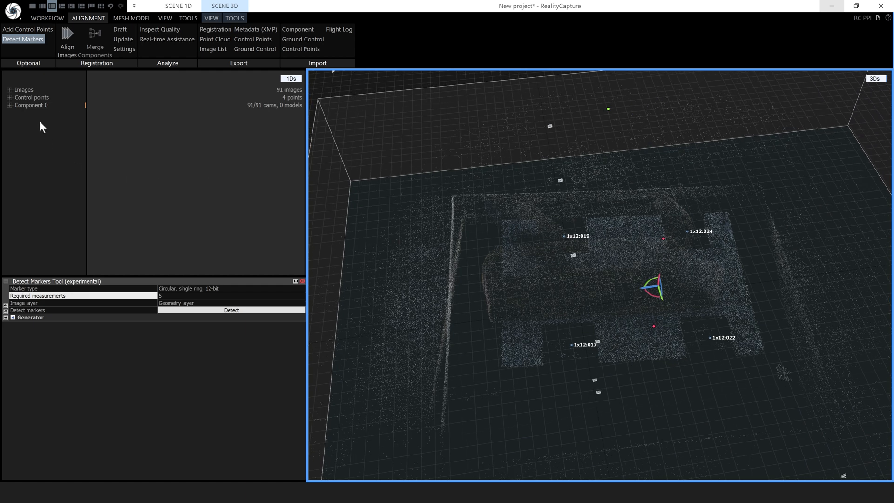
left_click(9, 97)
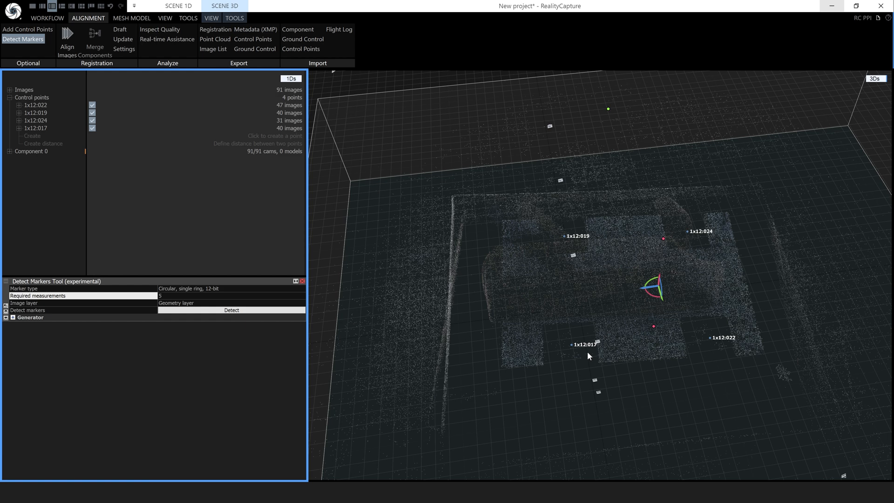
Make 1x12:017 and 1x12:022 ground control points, giving 1x12:022 an x coordinate of 0.178
left_click(33, 128)
left_click(276, 303)
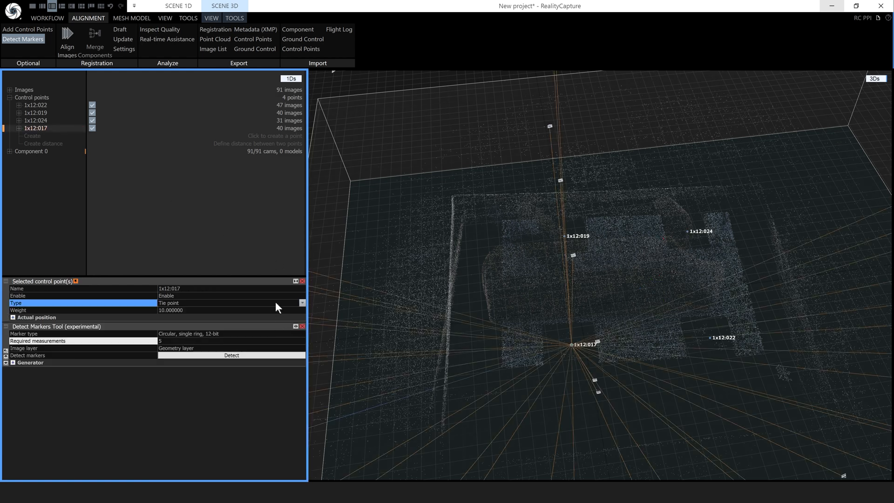
left_click(303, 303)
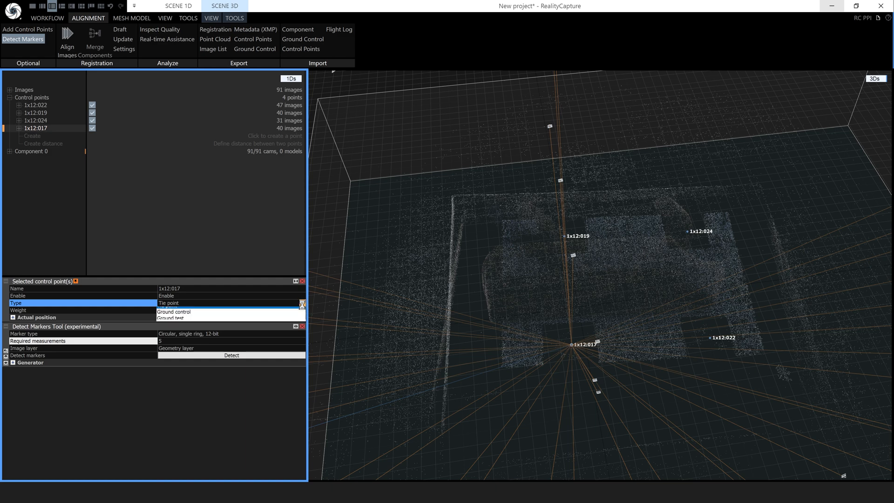
left_click(233, 314)
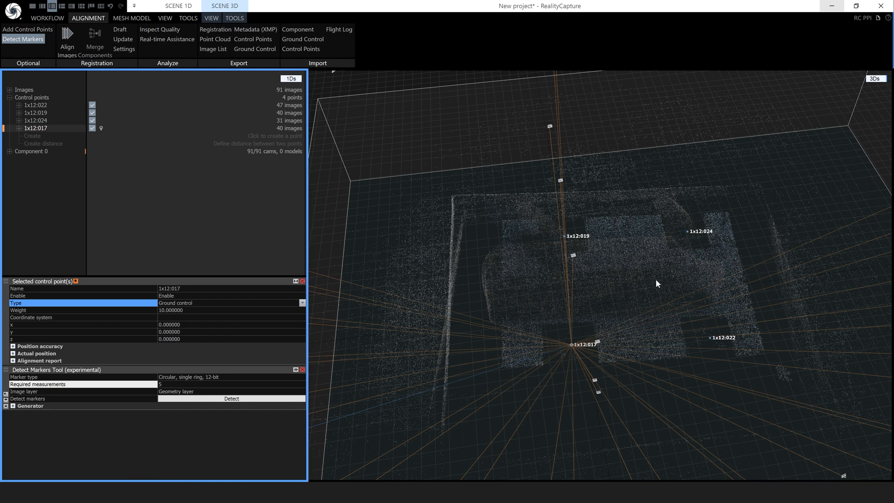
left_click(42, 105)
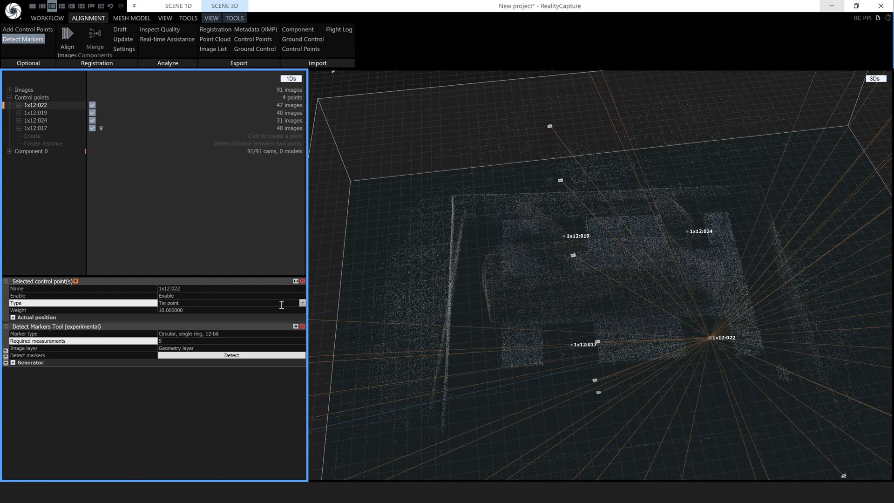
left_click(302, 303)
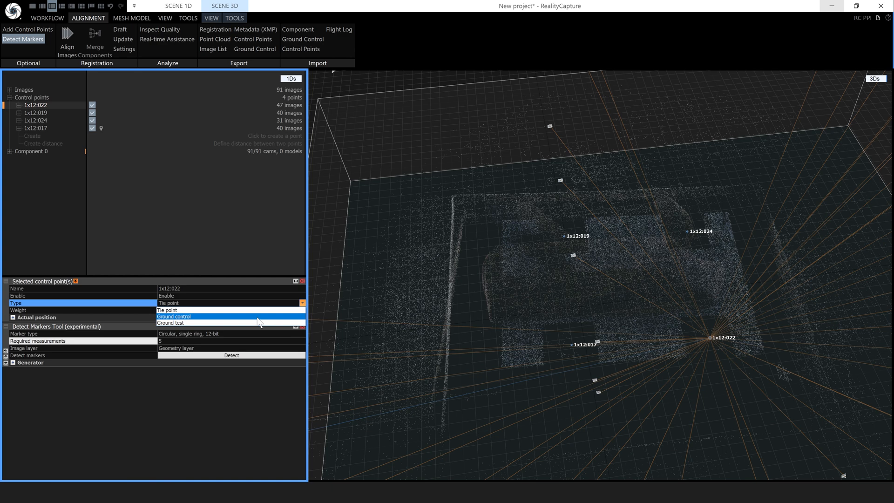
left_click(228, 319)
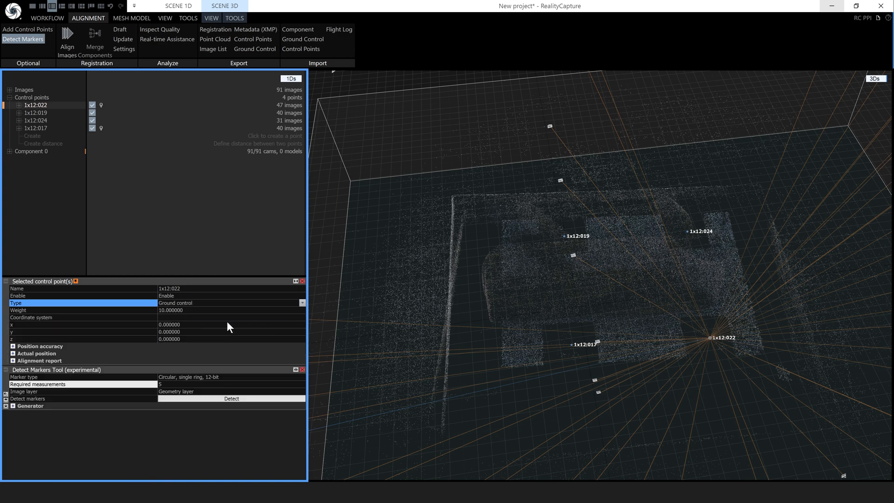
left_click(185, 324)
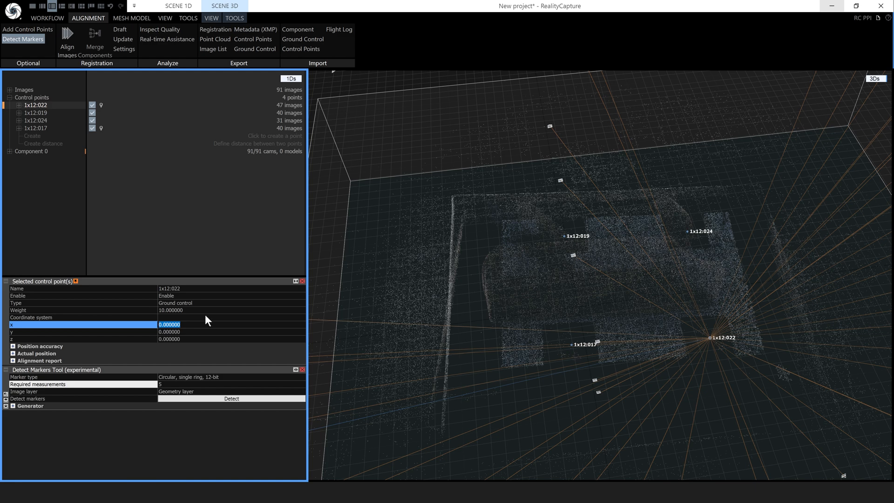
type(".")
left_click(188, 337)
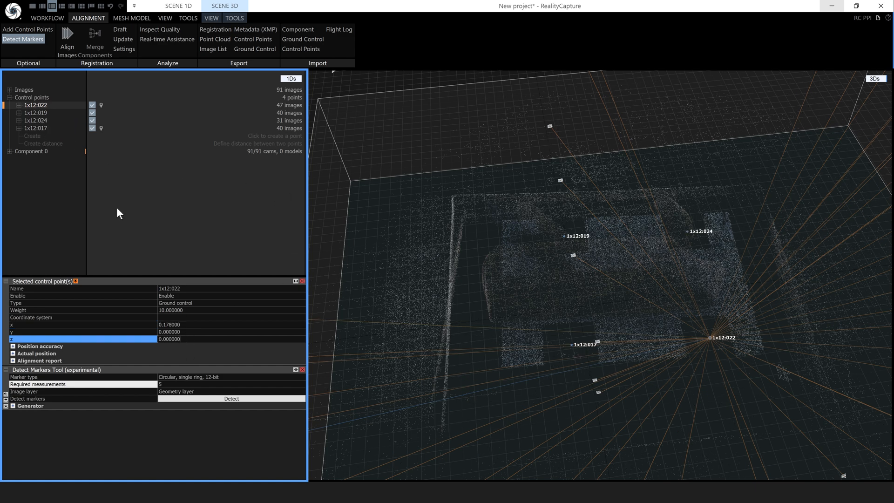
Make 1x12:019 a ground control point with a y coordinate of 0.178
left_click(46, 115)
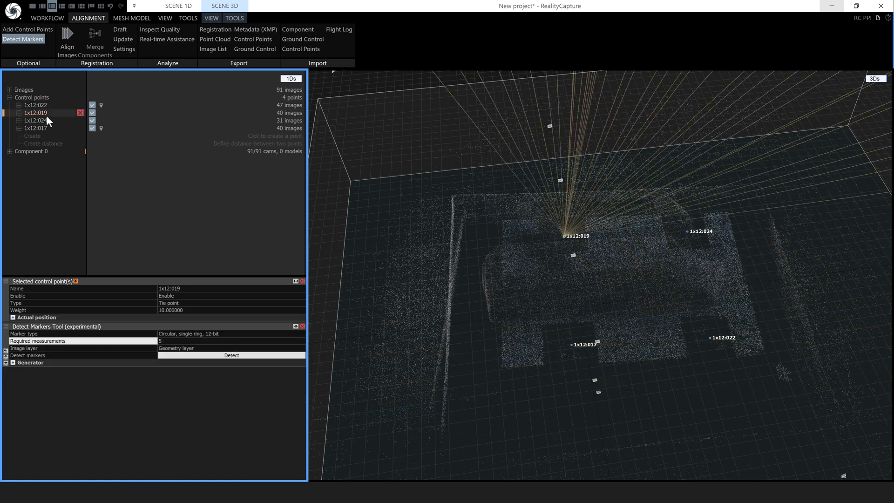
left_click(203, 302)
left_click(302, 303)
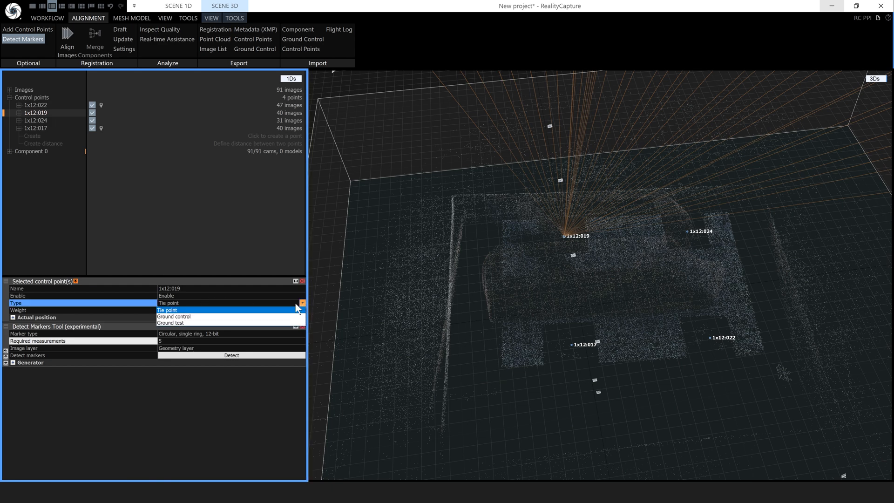
left_click(200, 315)
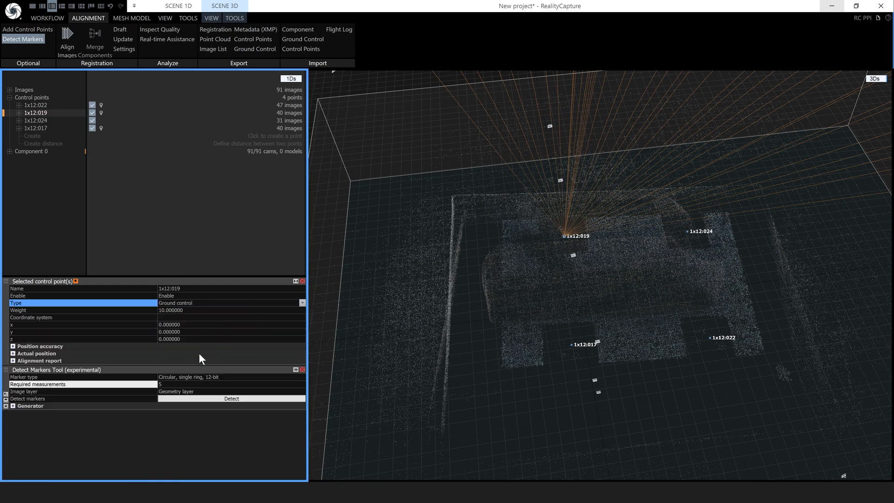
left_click(175, 332)
left_click(182, 331)
key("BackSpace")
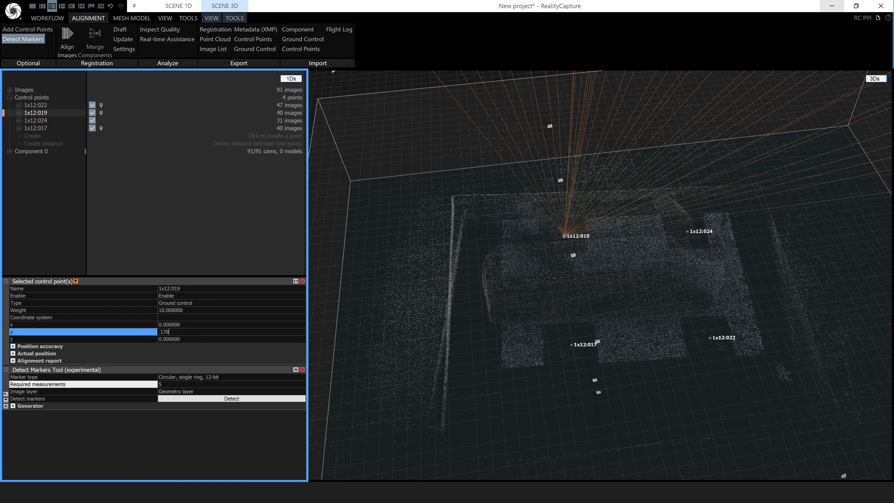
left_click(188, 324)
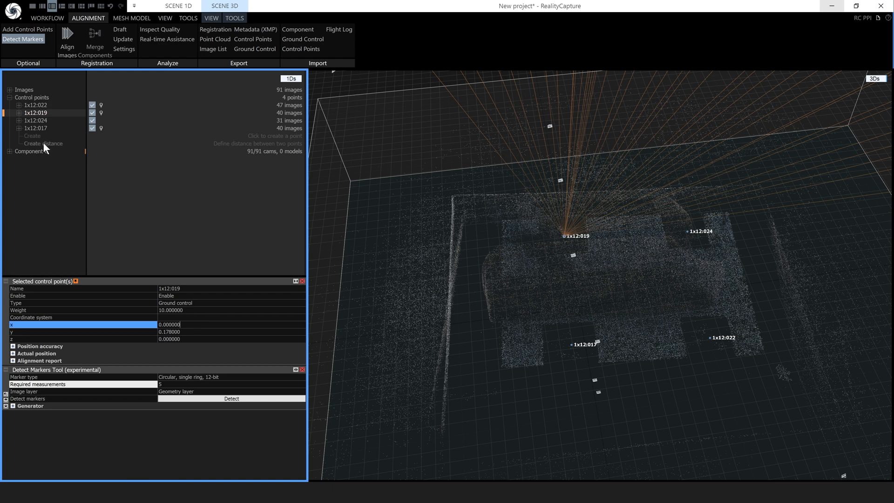
Make 1x12:024 a ground control point at x 0.178, y 0.178, then re-run Align Images
left_click(41, 119)
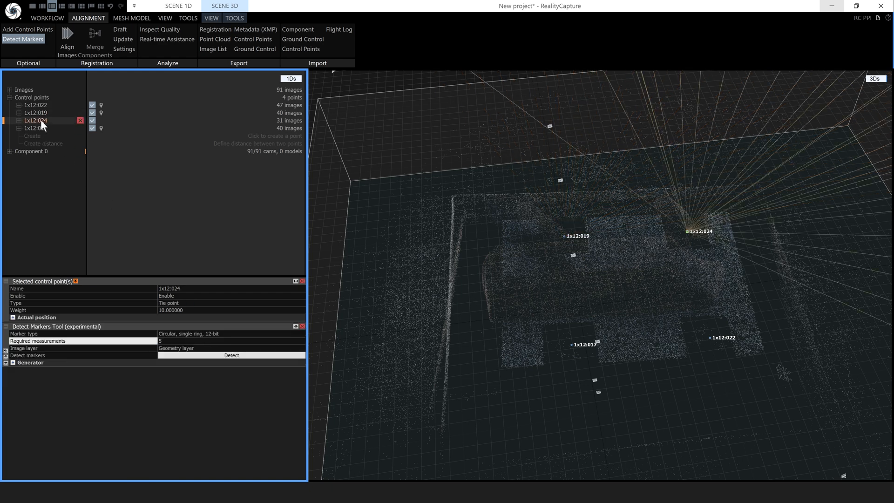
left_click(190, 303)
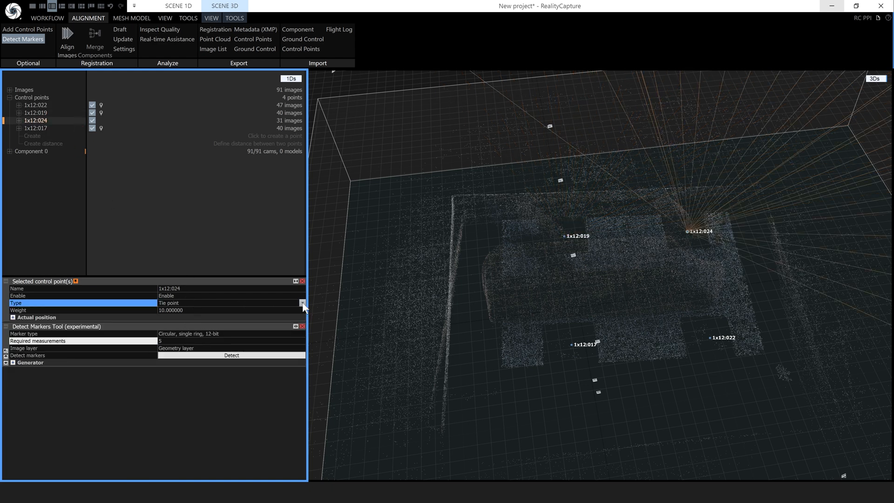
left_click(303, 302)
left_click(224, 317)
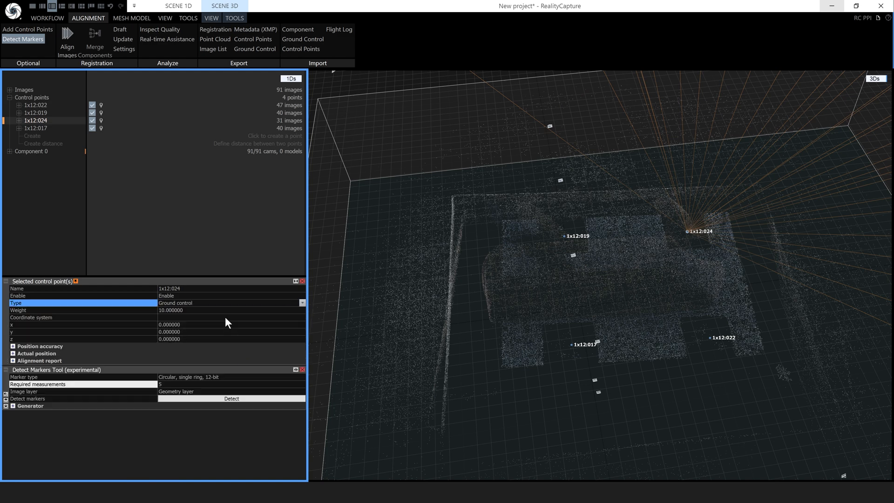
left_click(187, 324)
left_click_drag(187, 325, 158, 324)
type(".178")
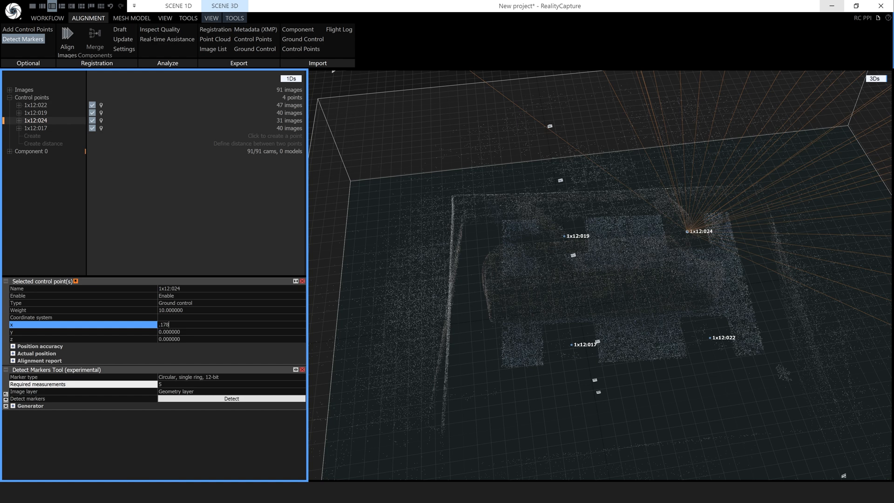
left_click(170, 331)
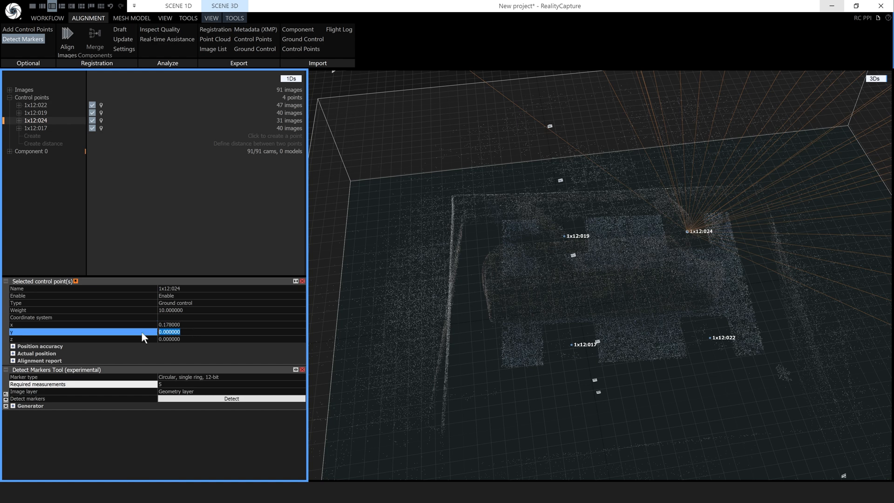
type(".178")
left_click(202, 324)
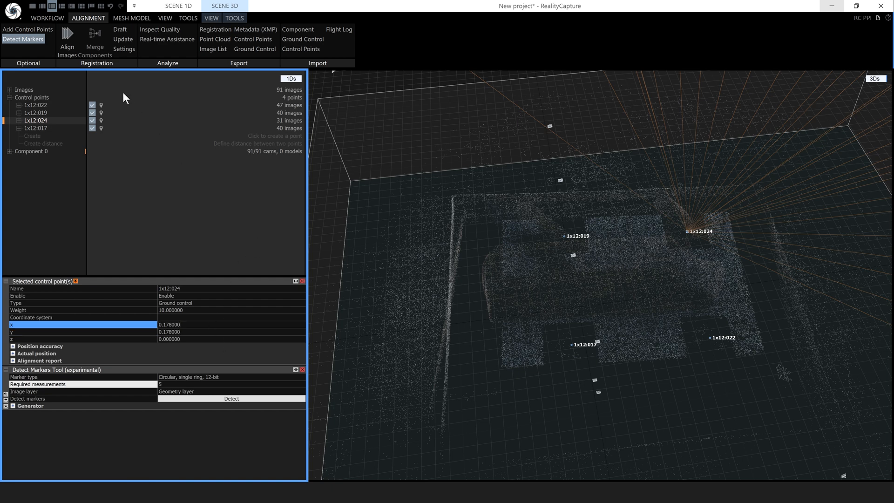
left_click(70, 43)
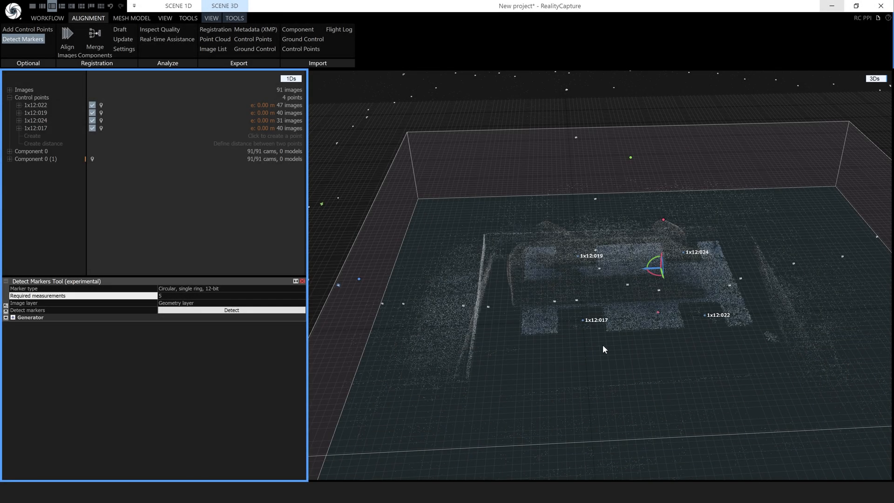
right_click_drag(603, 345, 600, 379)
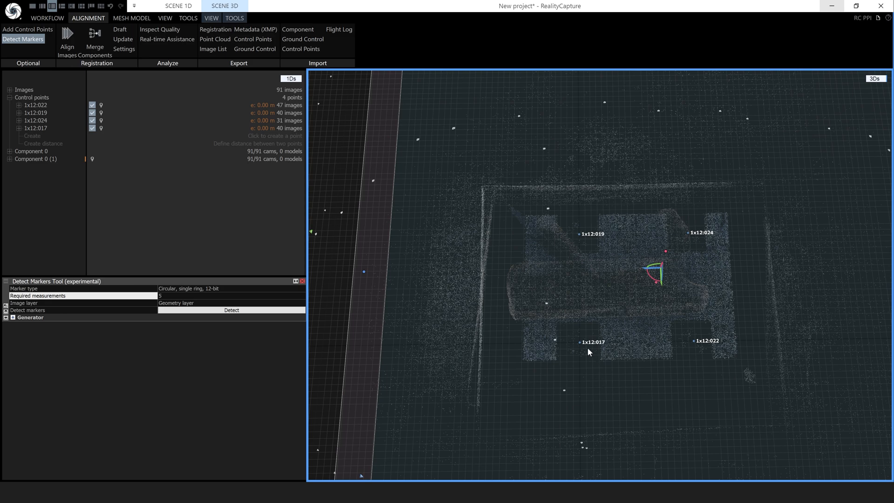
scroll(590, 355, "up", 10)
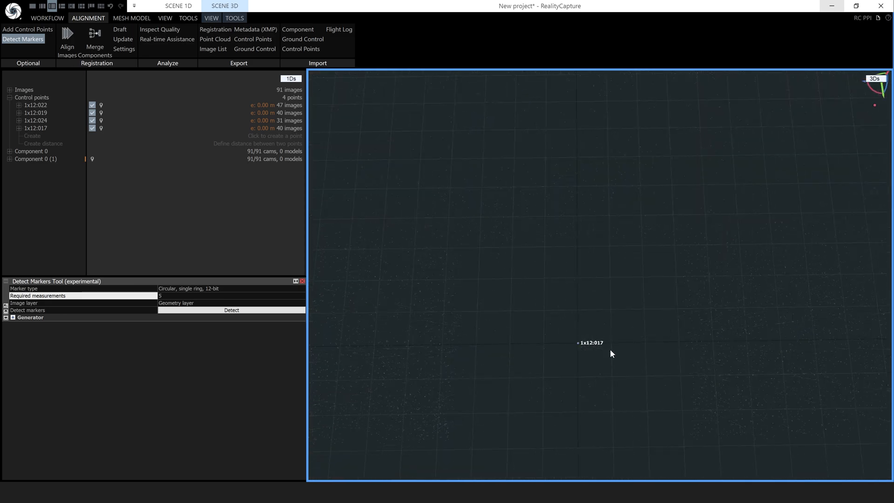
scroll(618, 363, "down", 8)
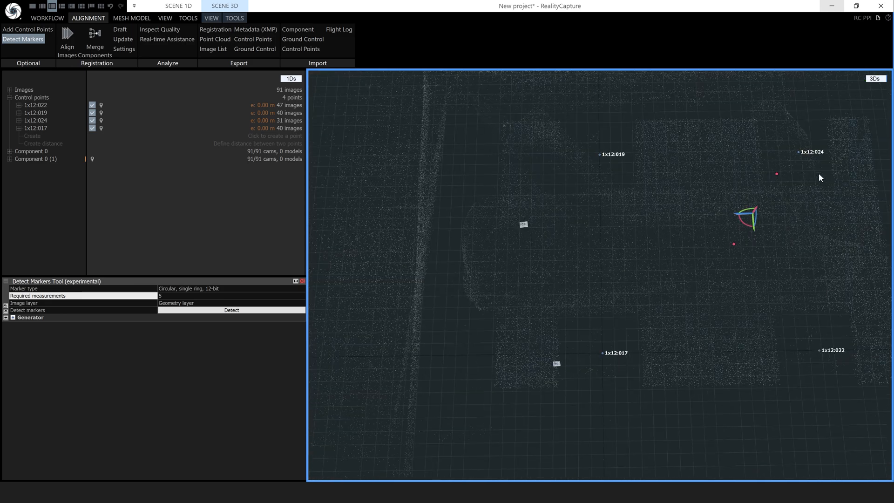
left_click_drag(686, 365, 588, 323)
scroll(677, 320, "down", 3)
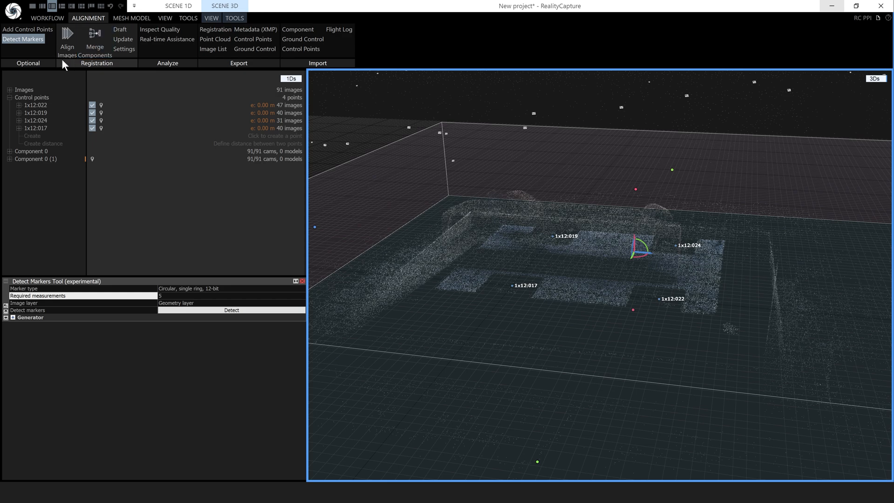
Start a Ground Control export into CLI from scratch and copy markerPositions from script line 5
left_click(244, 47)
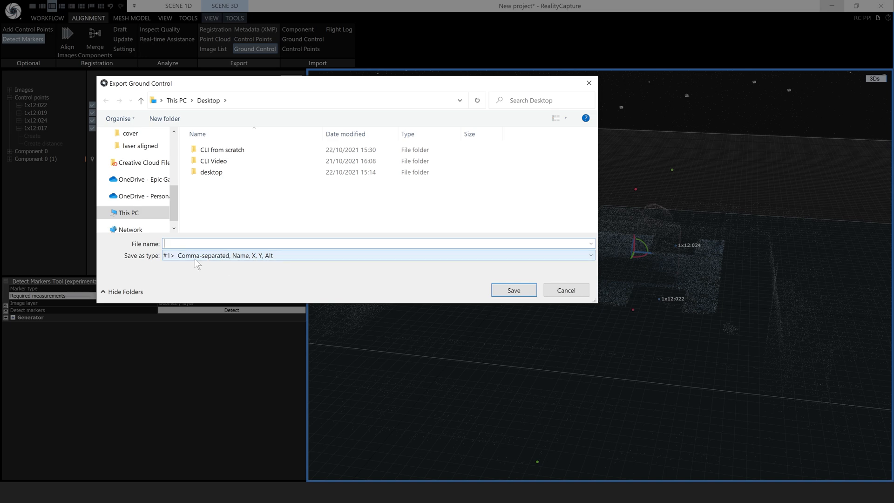
double_click(222, 155)
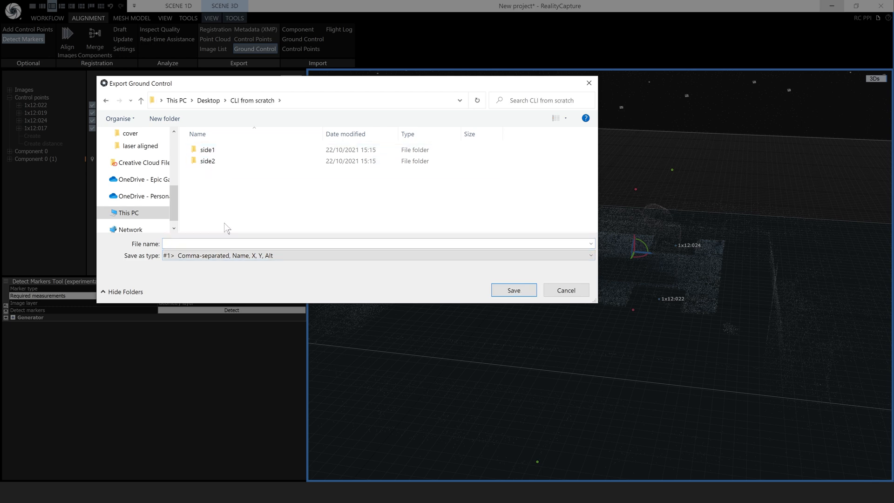
left_click(227, 244)
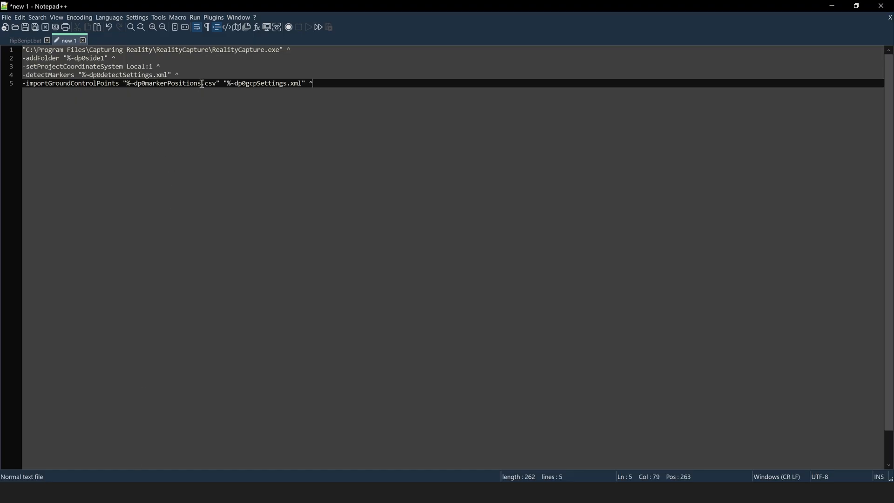
left_click_drag(202, 84, 147, 82)
key("ctrl+c")
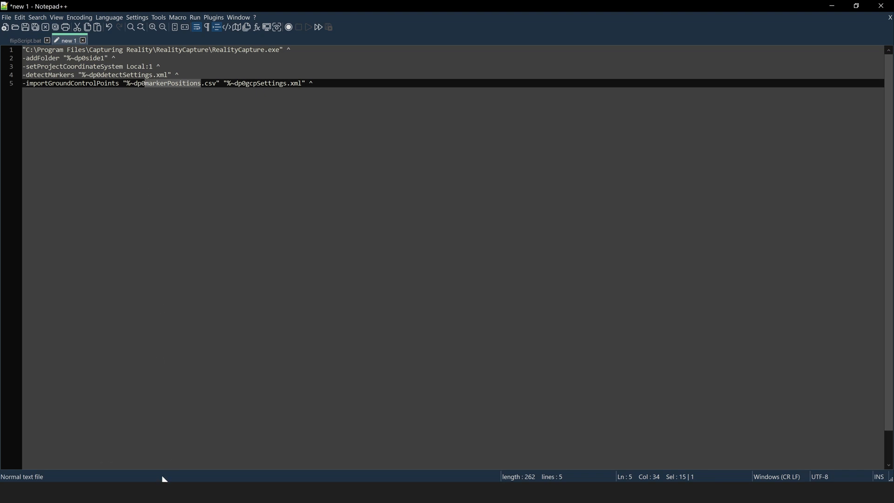
Save the ground control export as markerPositions, then decline the license purchase prompt
key("alt+Tab")
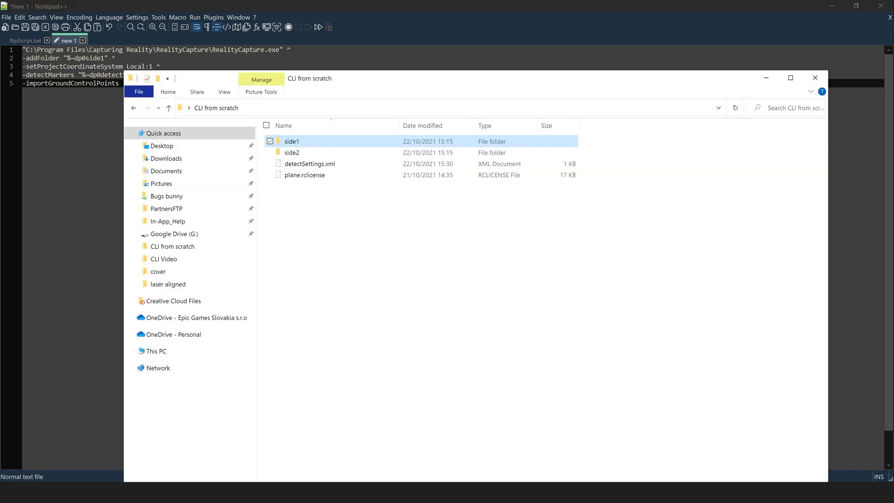
key("alt+Tab")
key("alt+Tab")
left_click(244, 244)
key("ctrl+v")
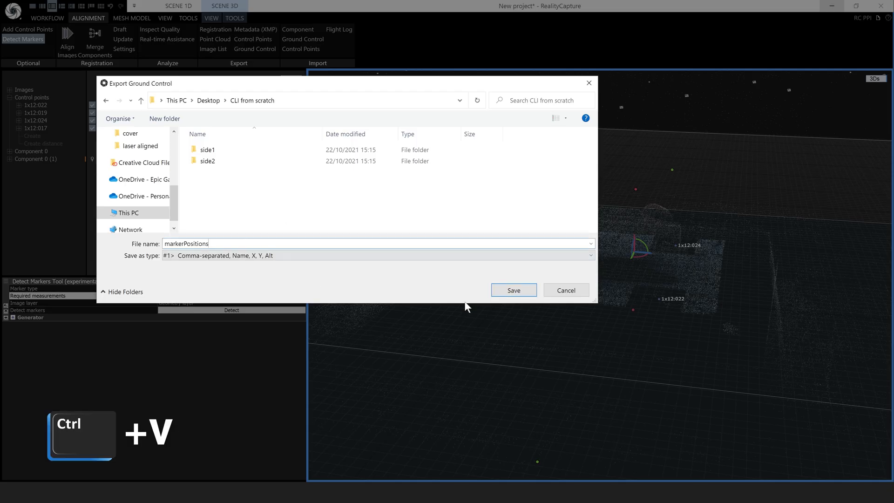
left_click(514, 290)
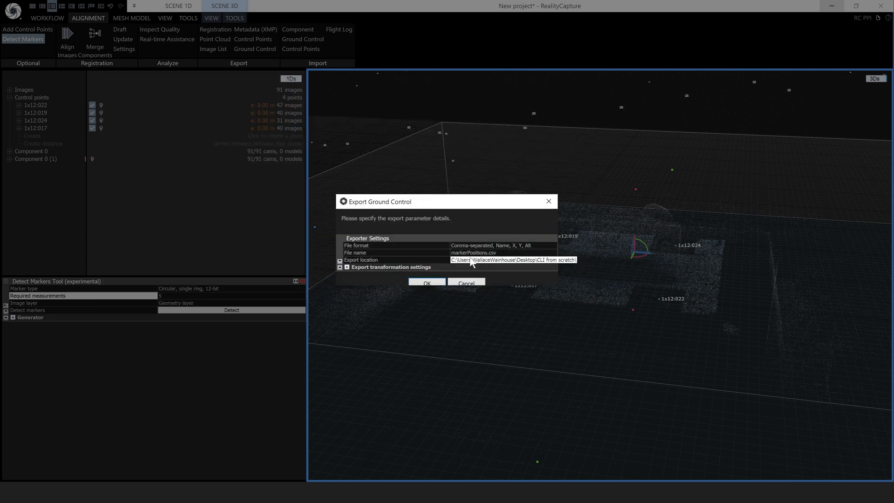
left_click(433, 282)
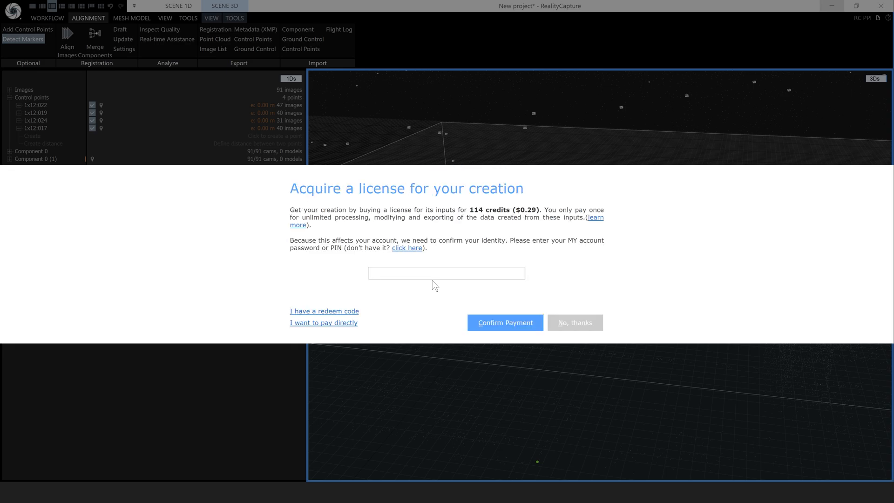
left_click(576, 323)
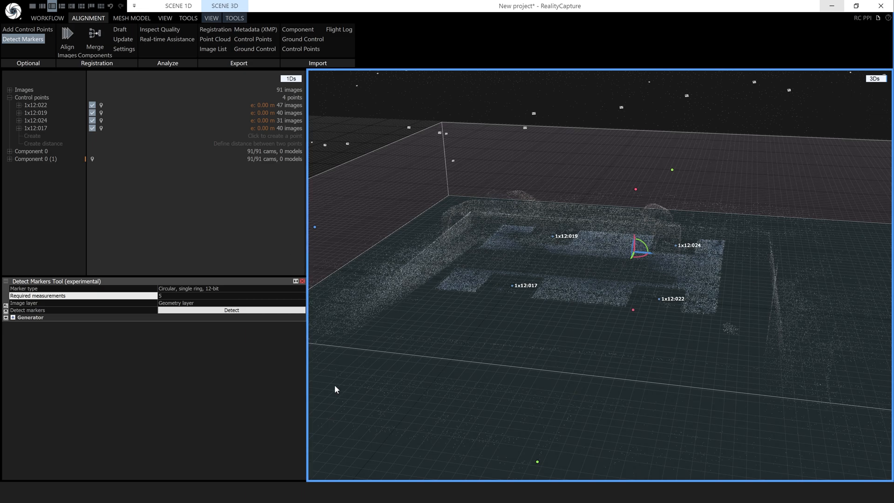
Bring plane.rclicense from the CLI from scratch folder into RealityCapture
left_click(169, 492)
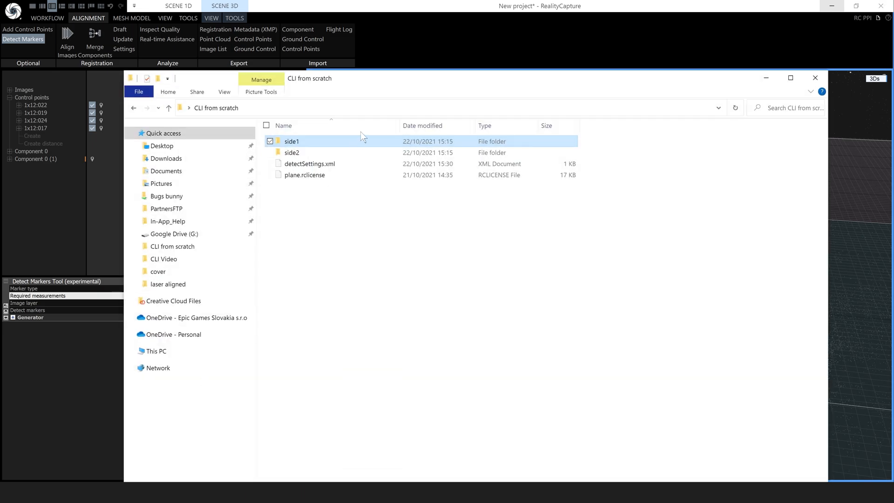
left_click_drag(355, 84, 625, 95)
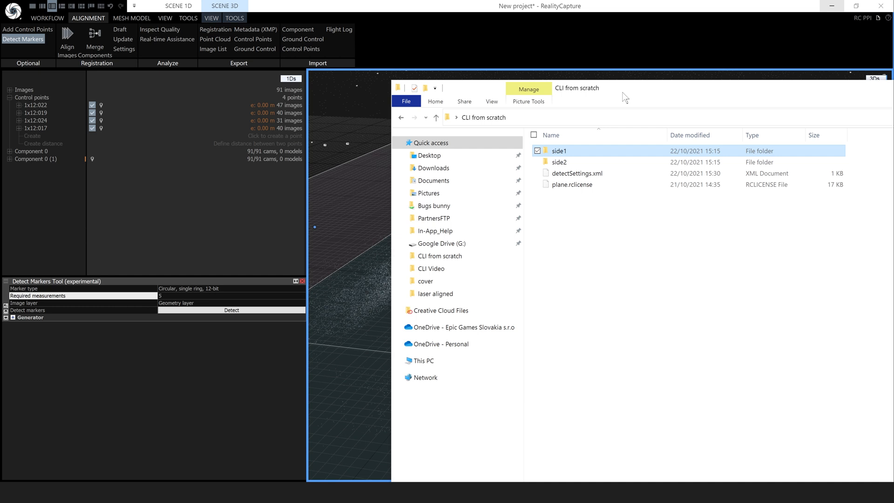
left_click(580, 186)
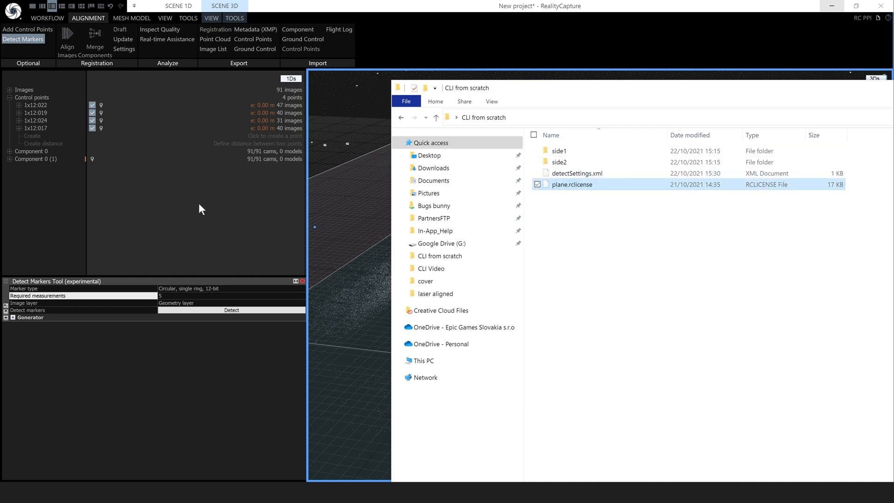
left_click(10, 89)
left_click(10, 89)
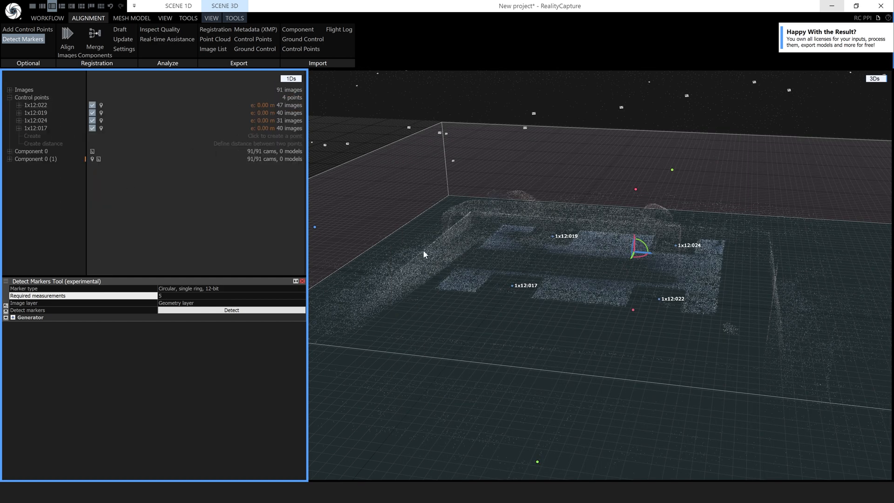
Re-export the ground control points to CLI from scratch as markerPositions.csv
left_click_drag(389, 228, 405, 242)
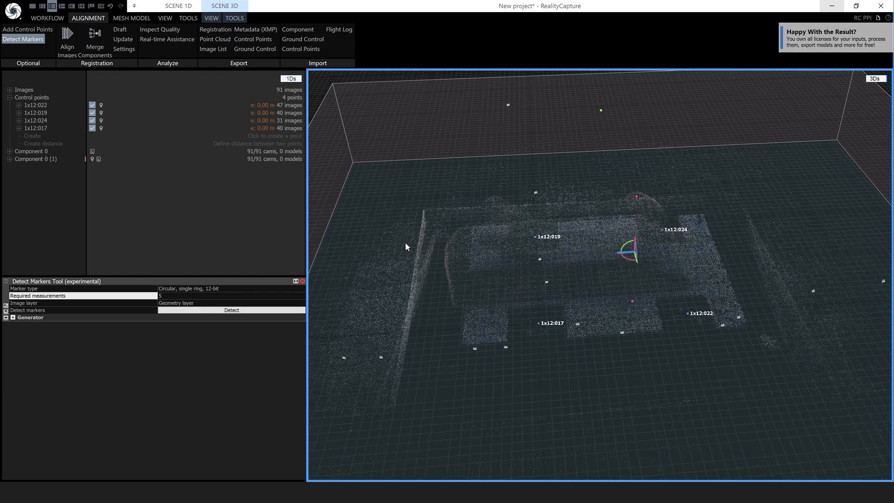
left_click(259, 46)
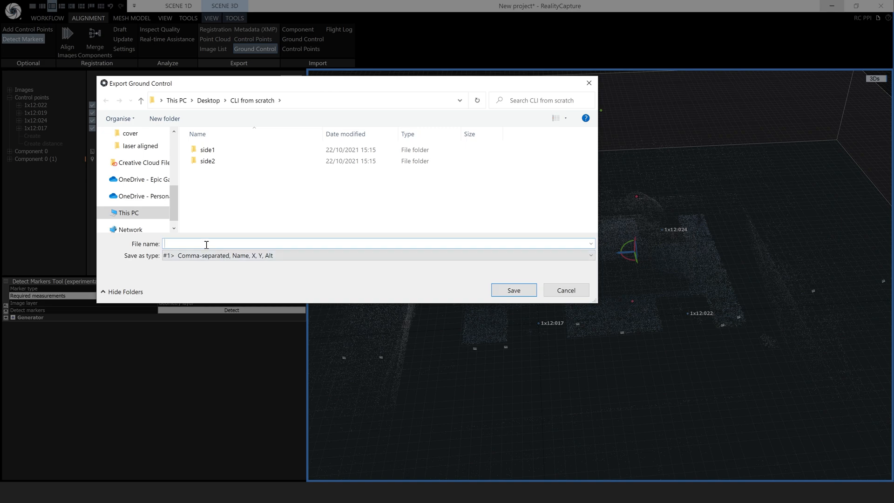
key("ctrl+v")
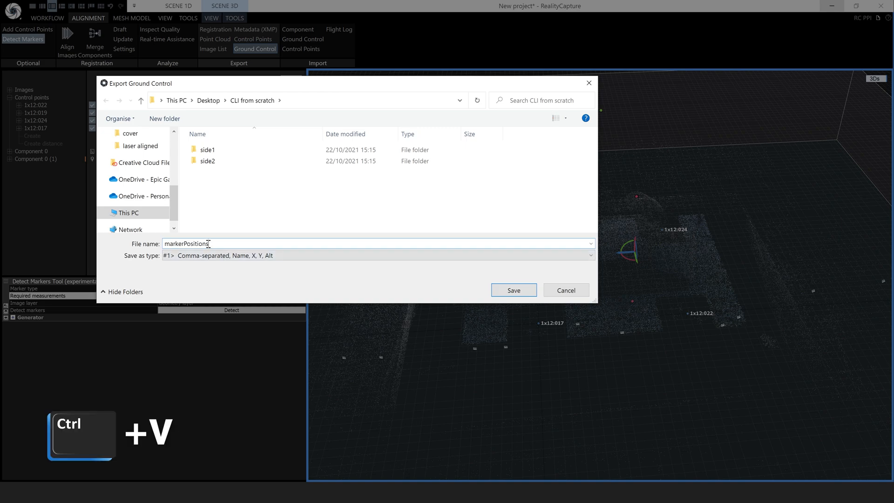
left_click(513, 291)
left_click(431, 281)
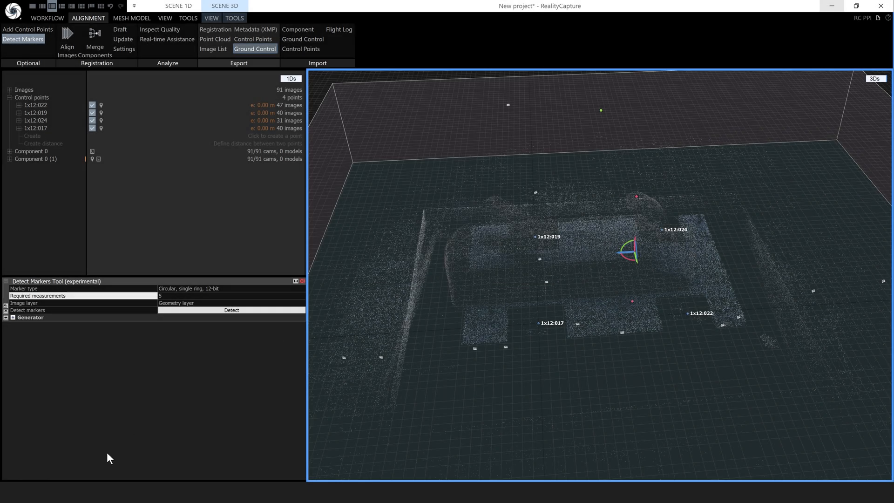
left_click(112, 492)
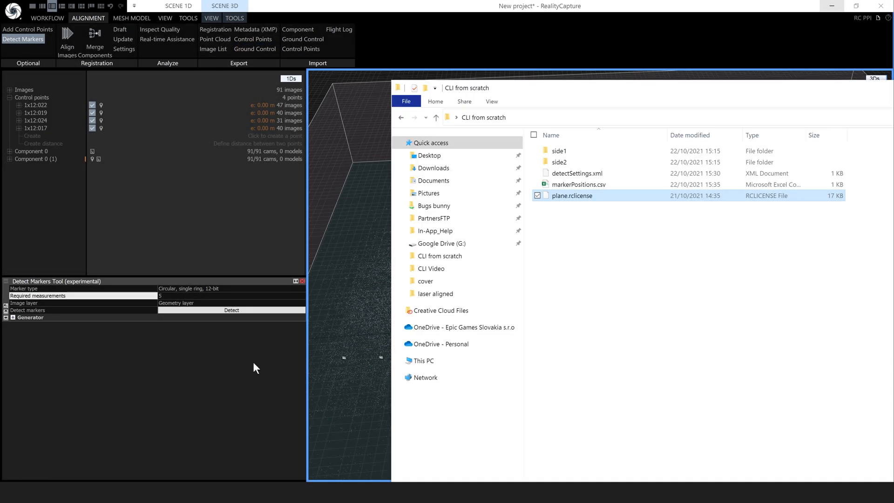
Verify markerPositions.csv lists four markers with 0/0.178 coordinates, close it, and minimise the folder
double_click(572, 185)
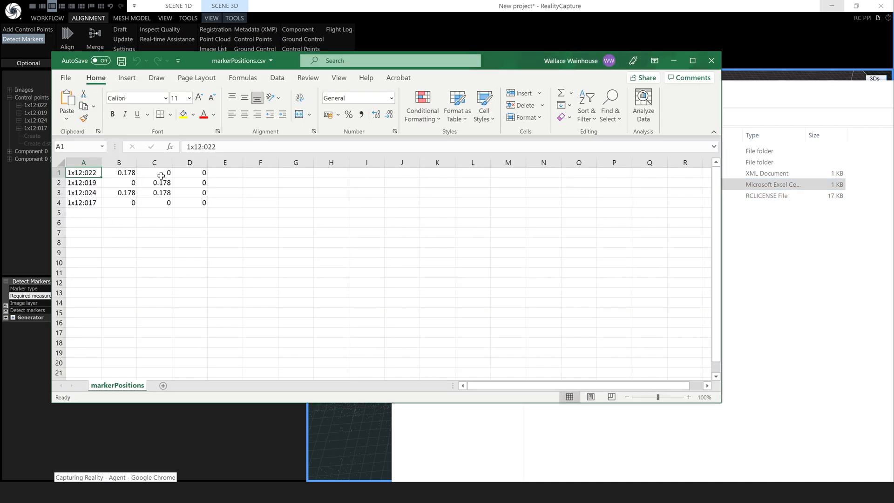
left_click(712, 61)
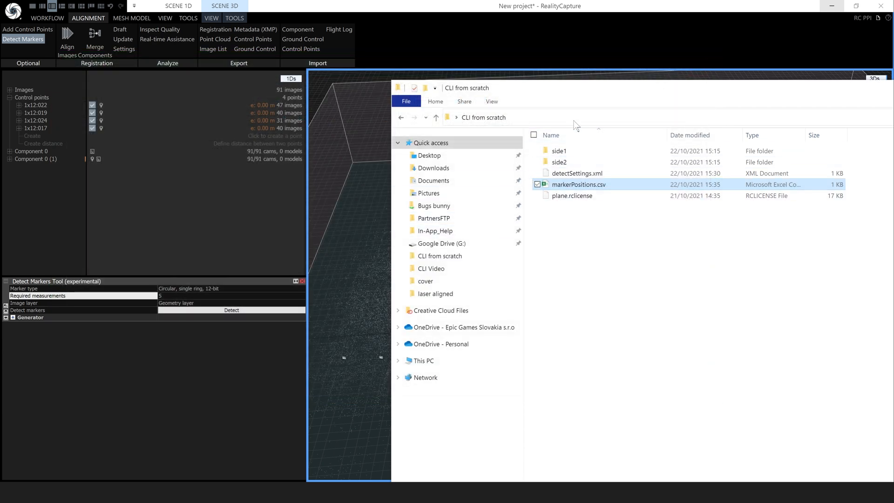
left_click_drag(741, 96, 610, 95)
left_click_drag(830, 96, 798, 98)
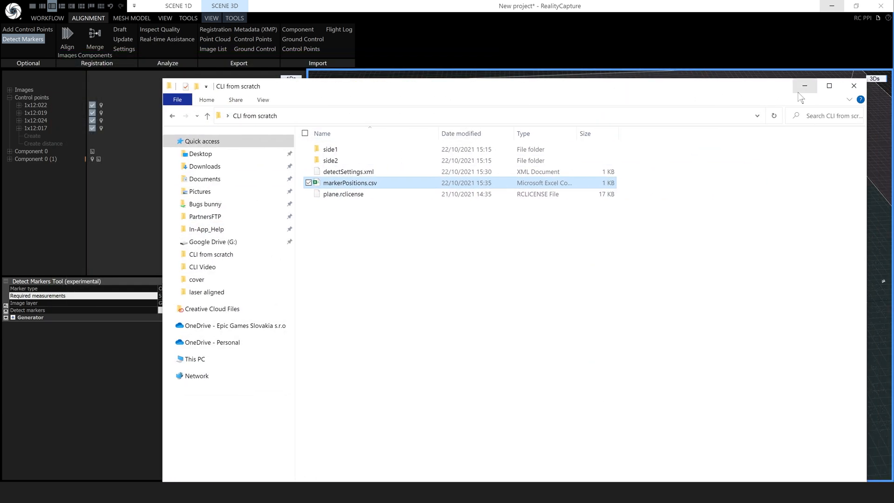
left_click(804, 85)
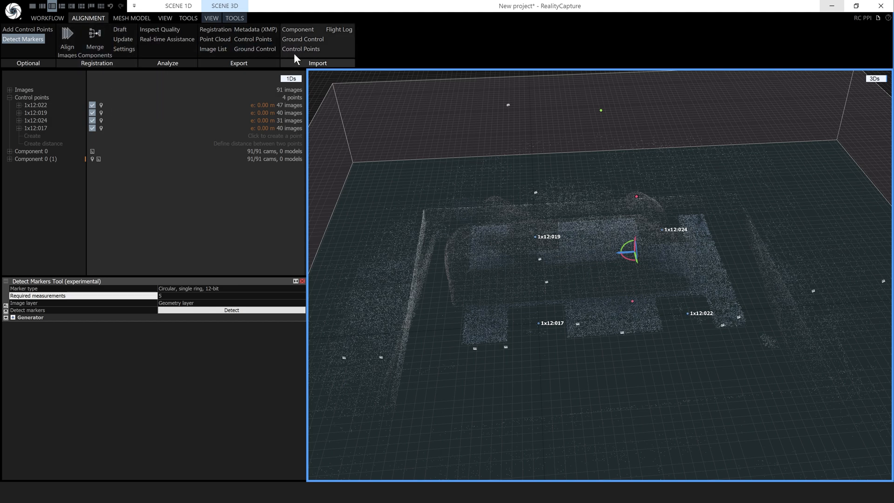
Import markerPositions.csv as ground control and enlarge its import settings dialog
left_click(298, 41)
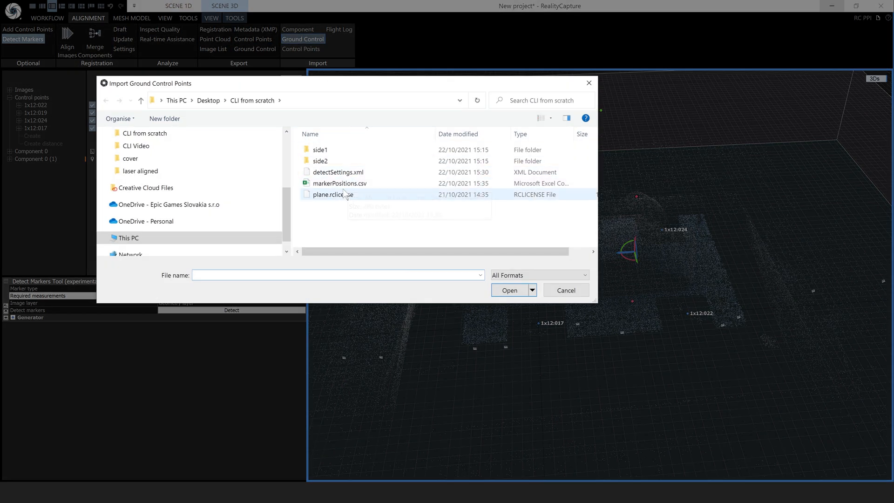
double_click(338, 185)
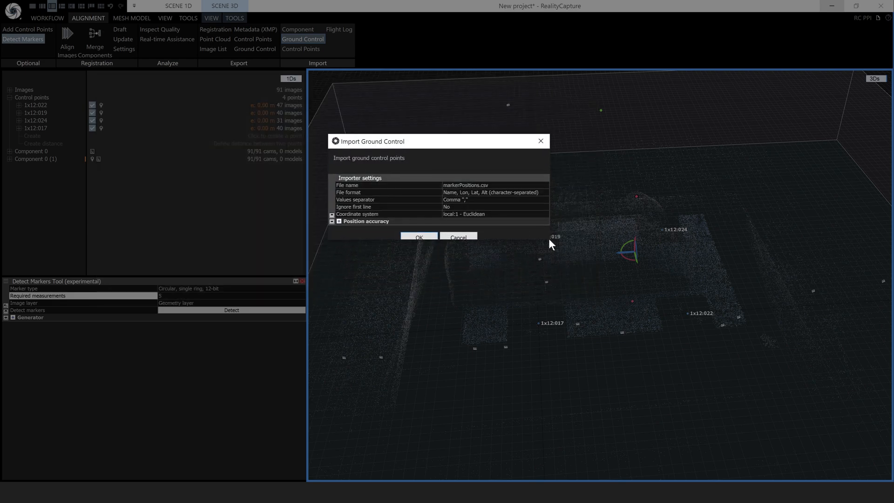
left_click_drag(550, 240, 583, 296)
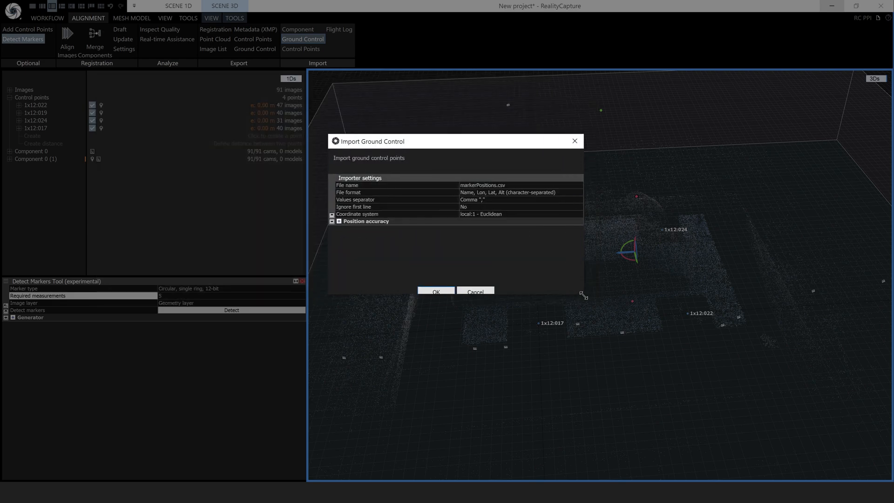
left_click(497, 192)
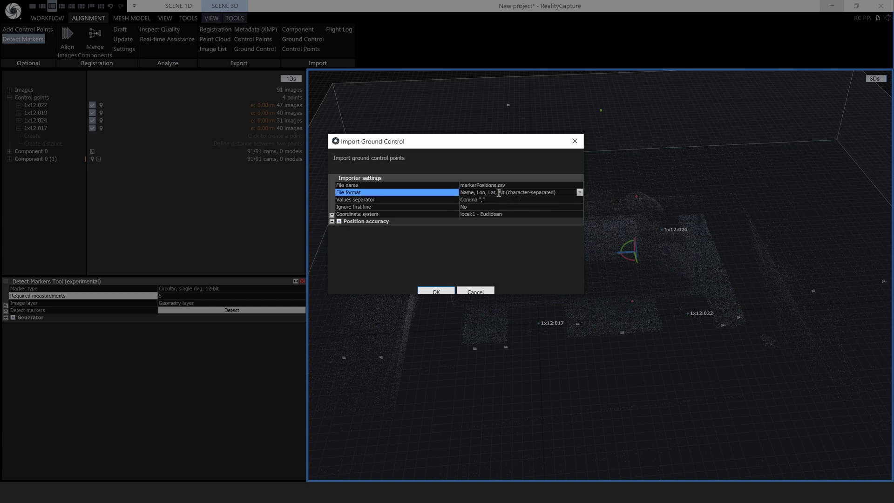
left_click(579, 193)
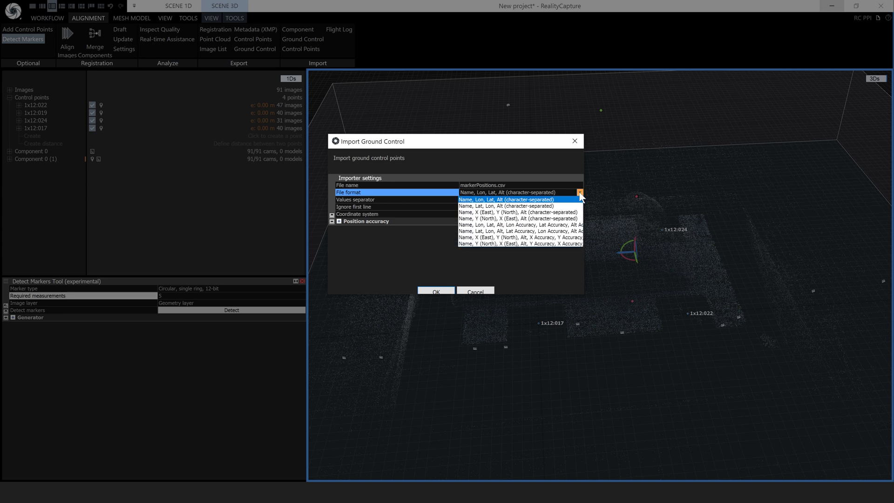
left_click(532, 153)
Set the file format to Name, X (East), Y (North), Alt and choose Save settings
left_click_drag(585, 168, 835, 168)
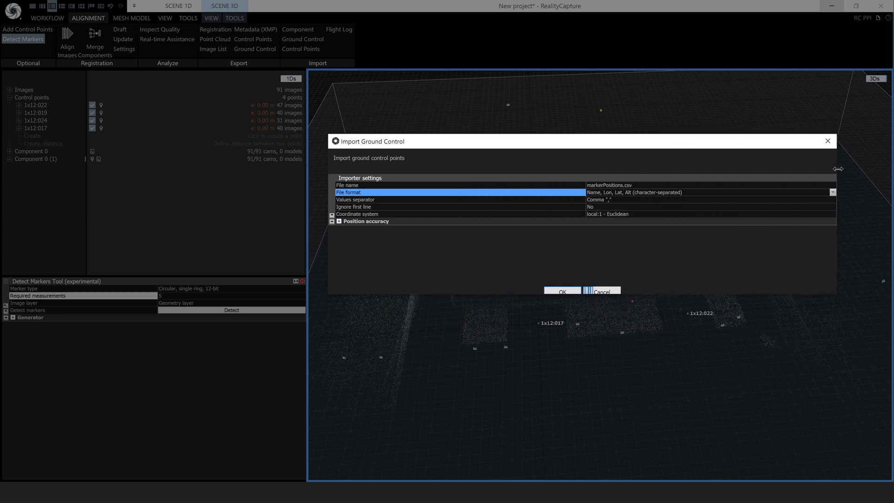
left_click_drag(710, 144, 516, 144)
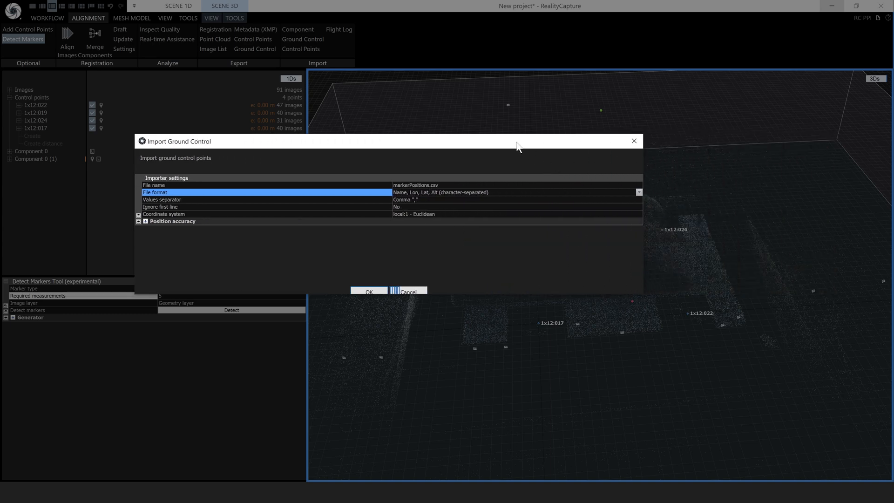
left_click(638, 192)
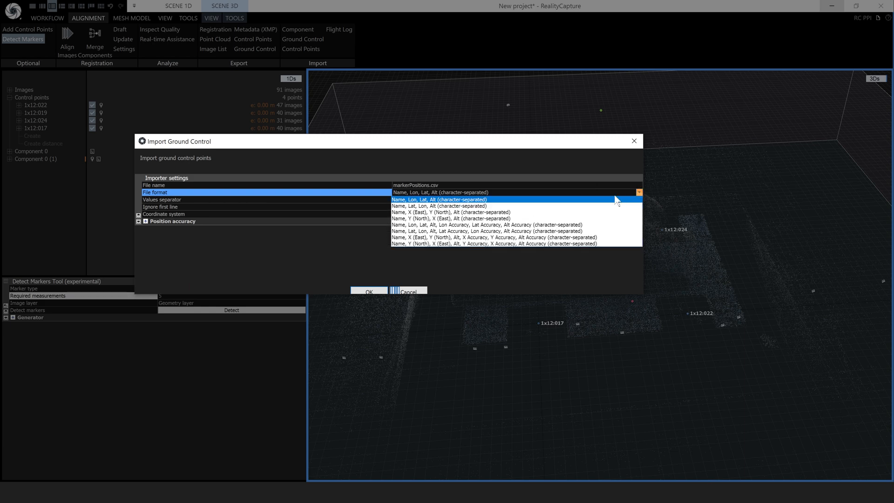
left_click(460, 212)
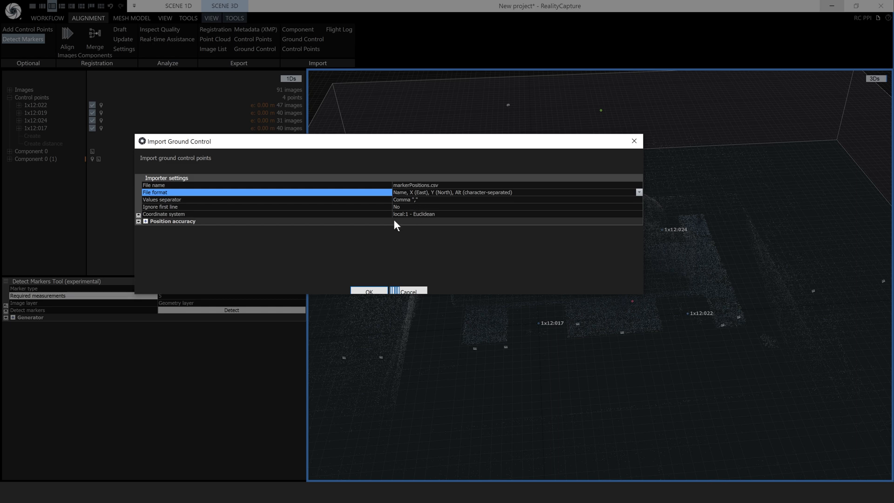
left_click(138, 222)
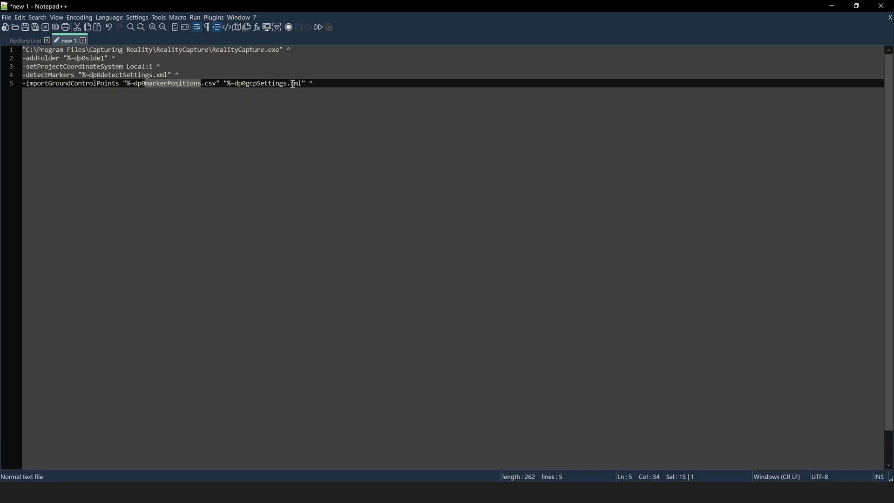
Save the import settings as gcpSettings, using the name copied from the script
left_click_drag(286, 84, 247, 83)
key("ctrl+c")
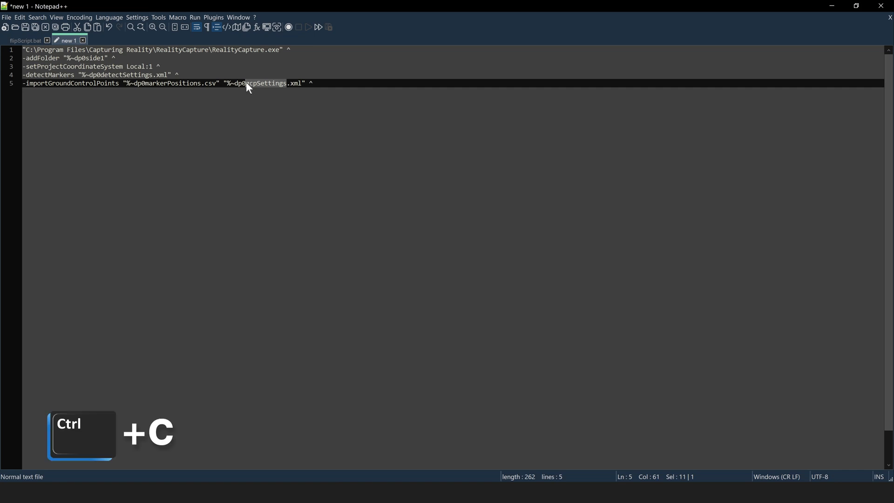
key("alt+Tab")
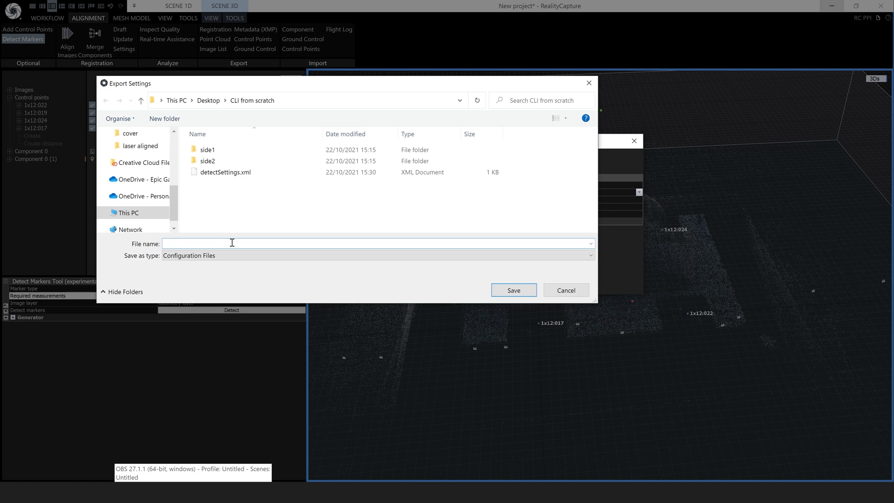
key("ctrl+v")
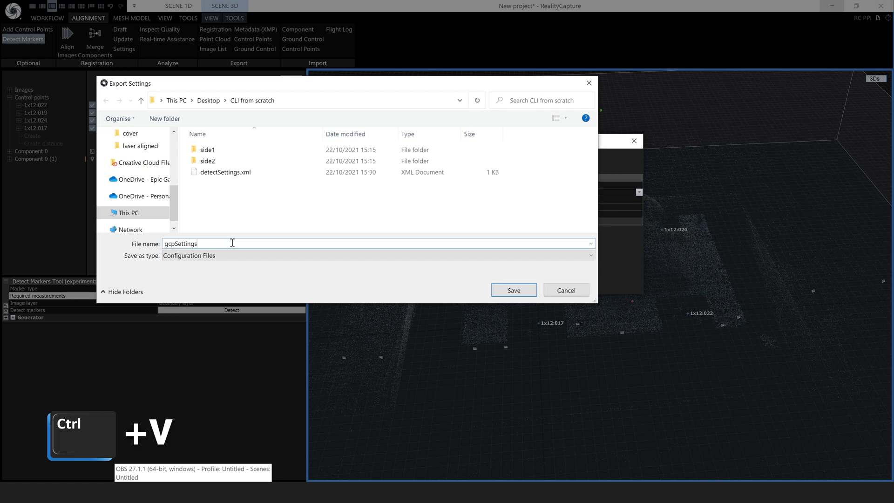
left_click(526, 297)
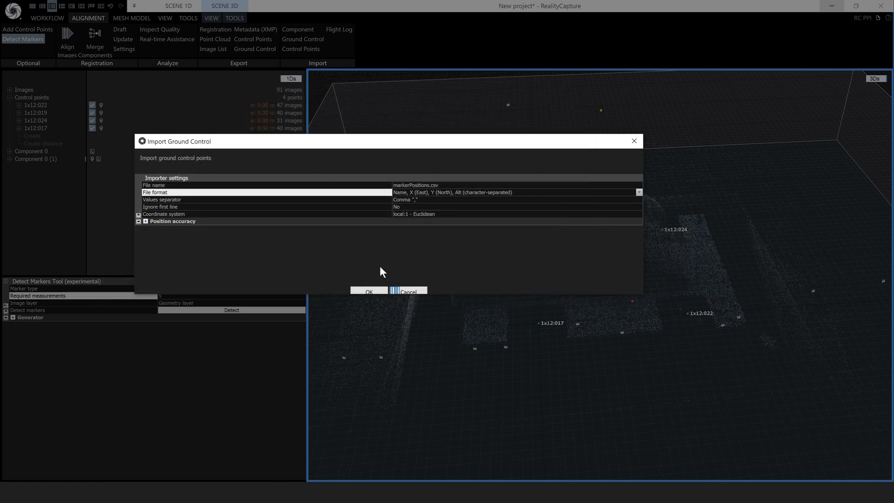
Close the Import Ground Control dialog and confirm gcpSettings.xml is in the folder
left_click(634, 141)
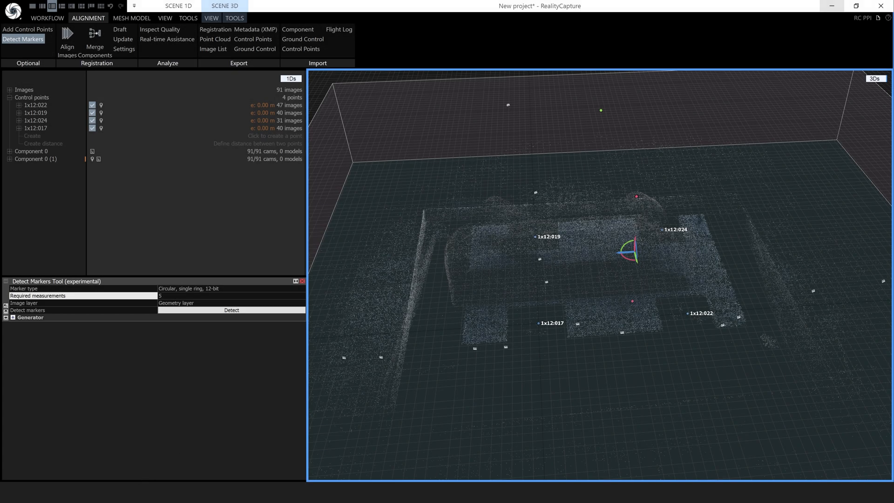
left_click(94, 492)
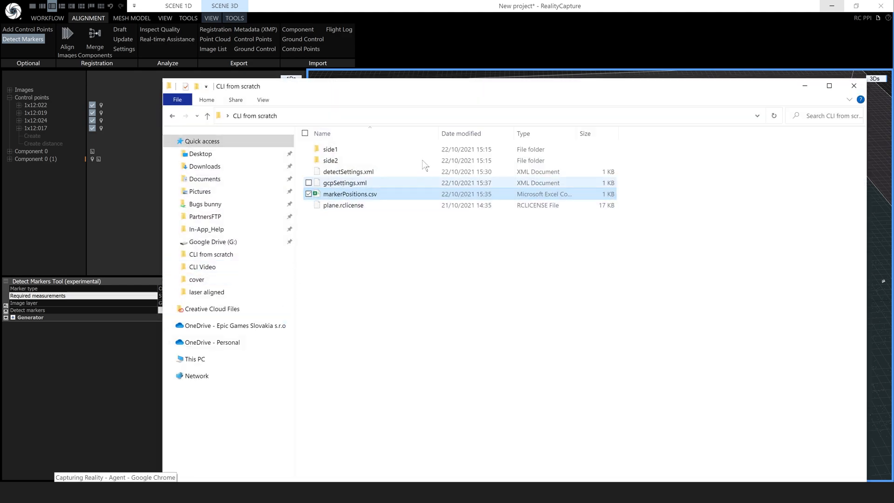
left_click(805, 85)
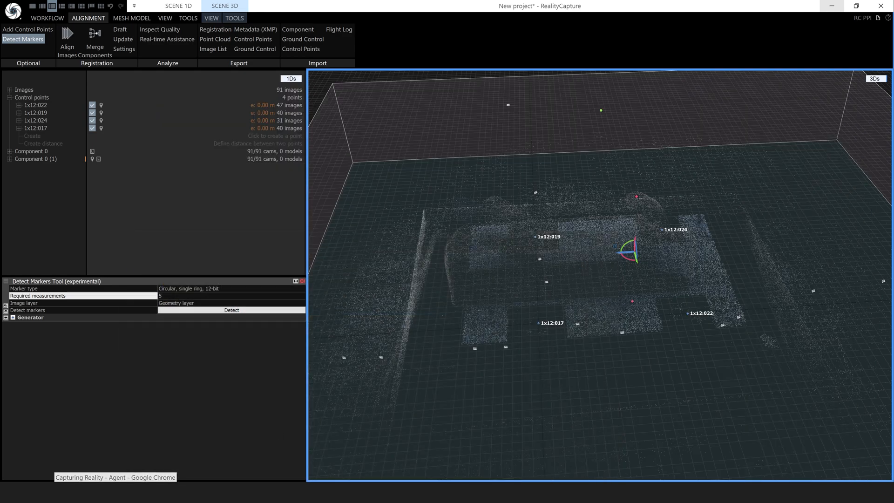
left_click(161, 492)
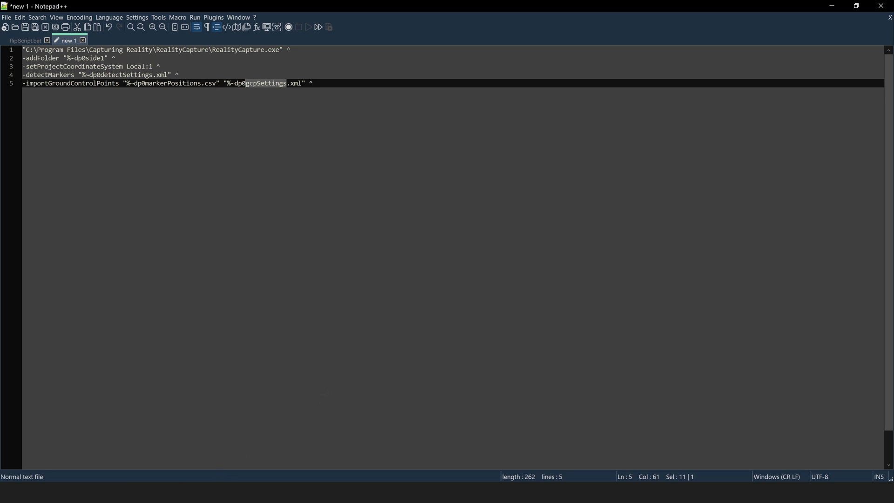
left_click(326, 493)
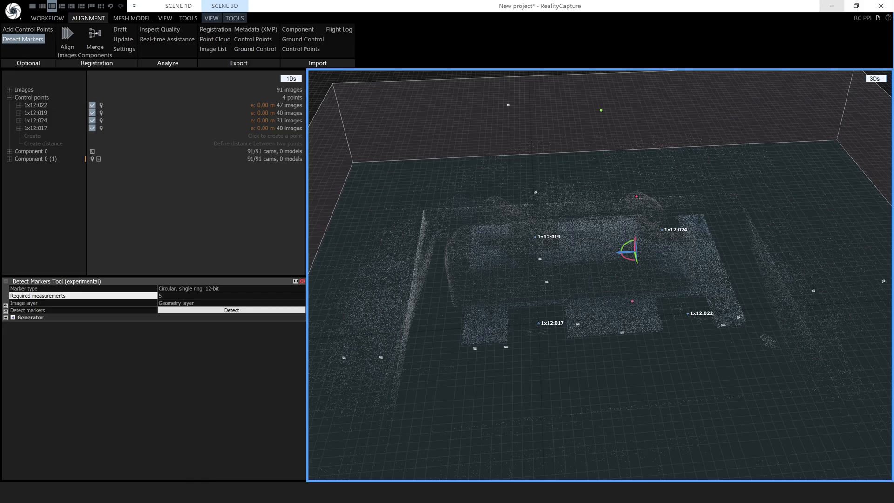
left_click(874, 79)
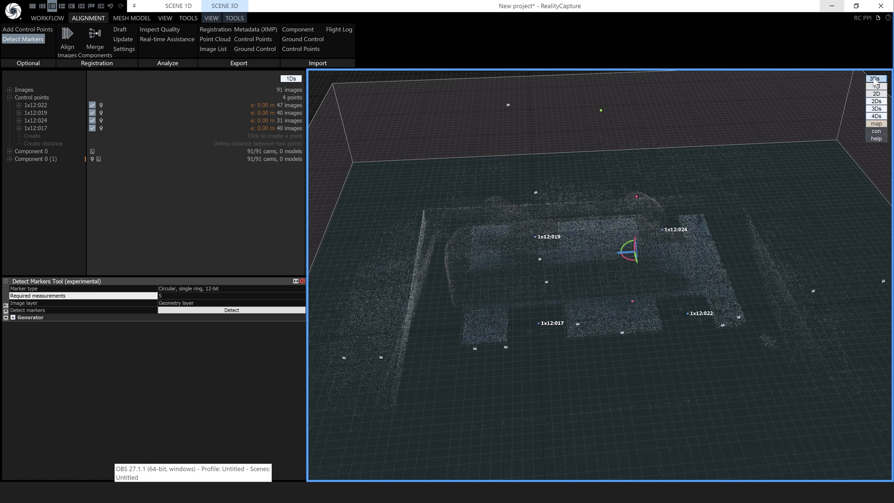
left_click(876, 138)
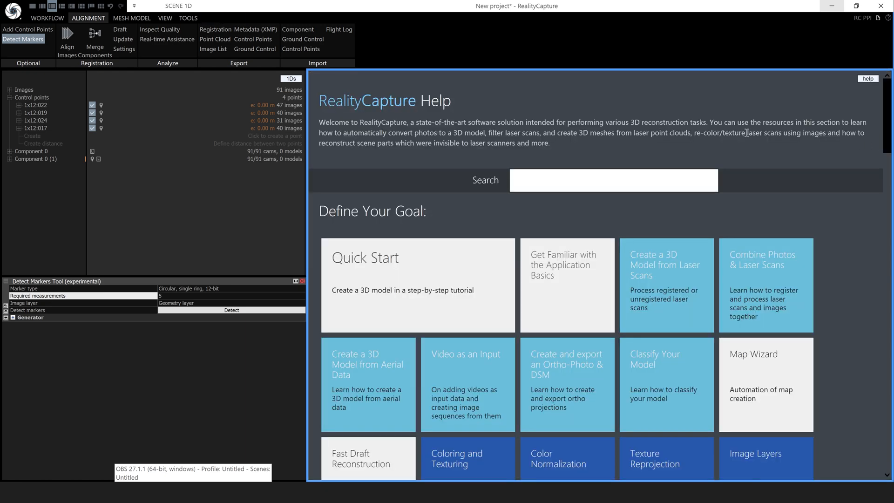
left_click(537, 178)
type("cli")
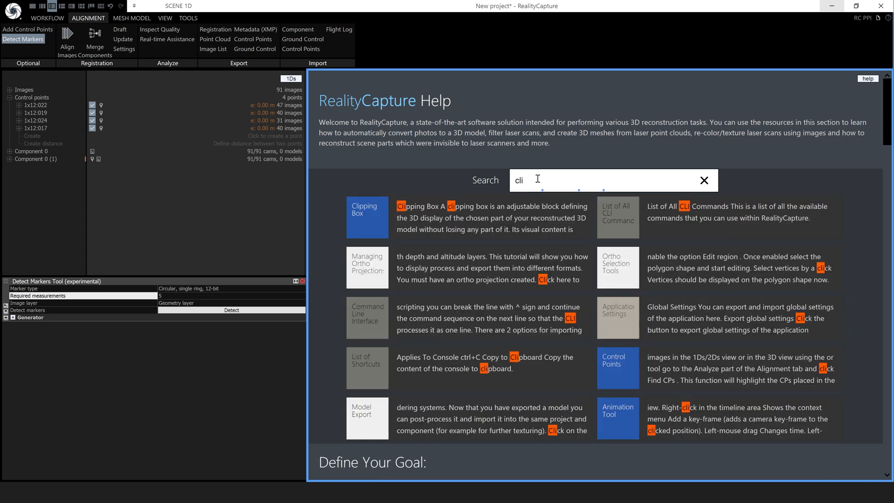
left_click(623, 221)
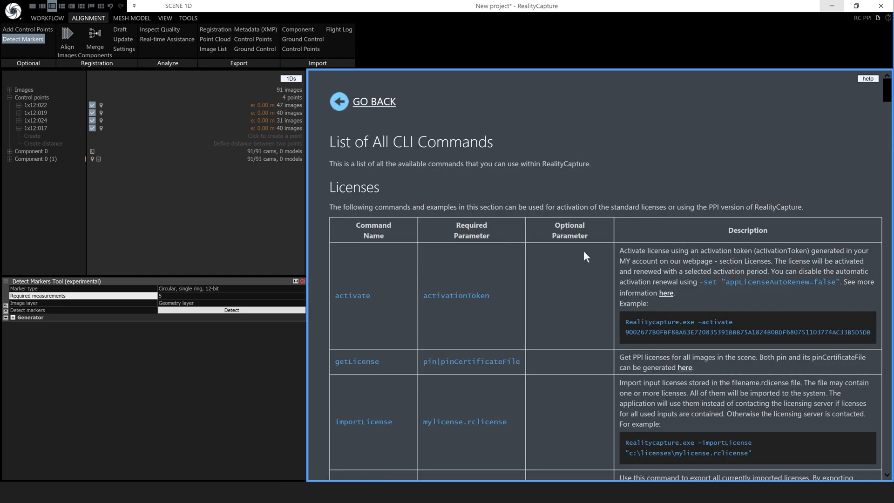
scroll(537, 306, "down", 10)
scroll(538, 303, "up", 10)
key("ctrl+f")
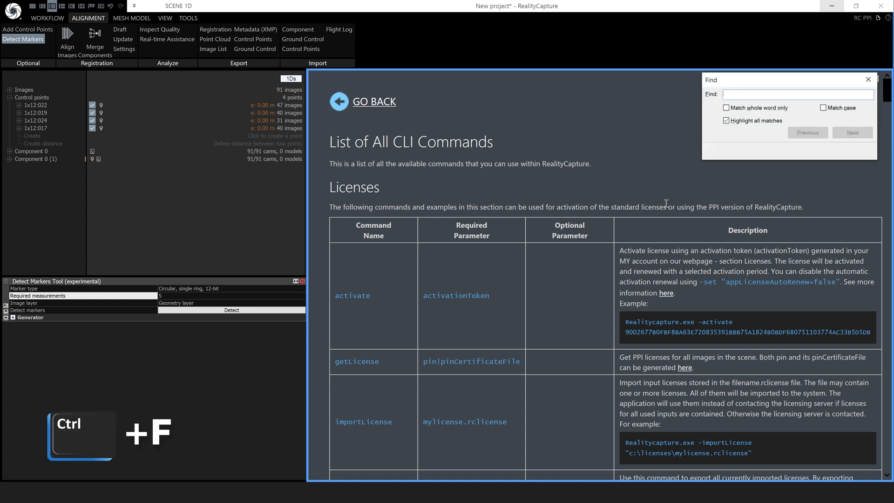
type("i")
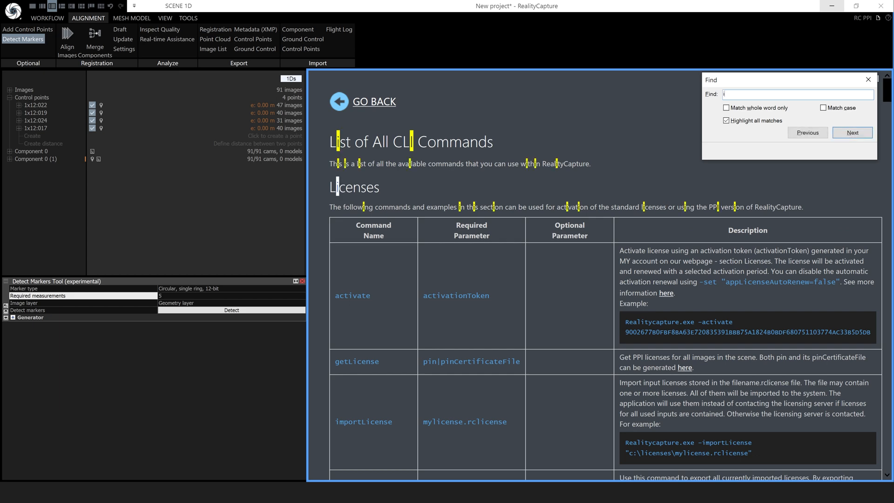
type("mportgroun")
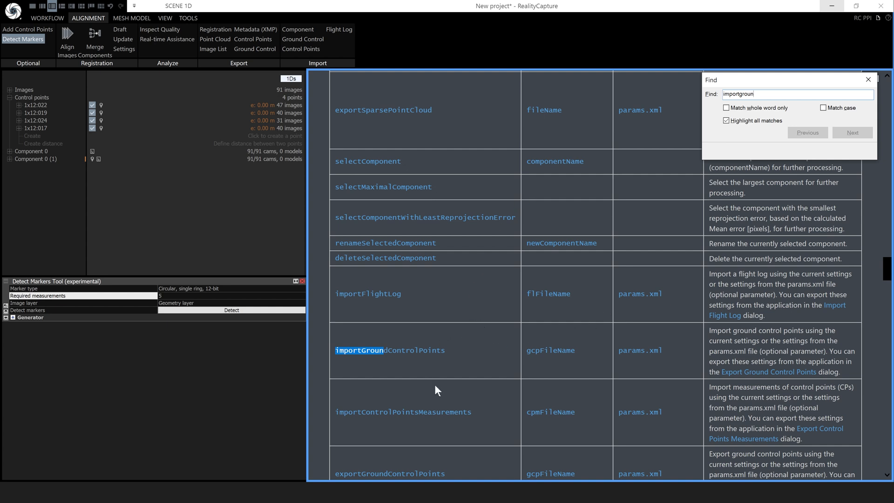
left_click(868, 80)
left_click(869, 78)
left_click(869, 109)
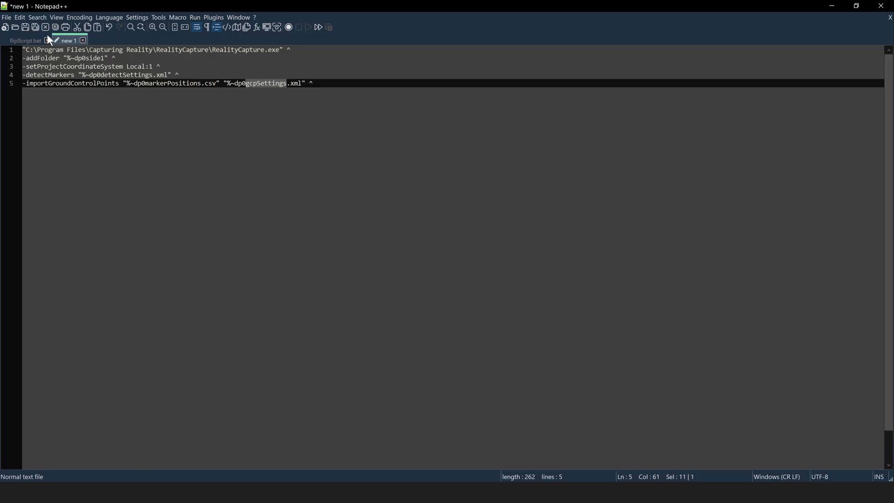
Copy the -align command from flipScript.bat into line 6 of the new script
left_click(25, 40)
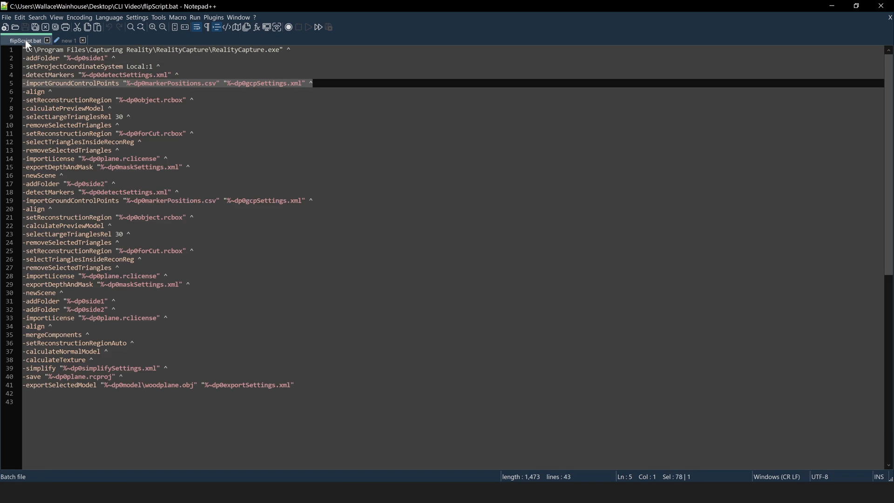
left_click_drag(58, 93, 22, 92)
key("ctrl+c")
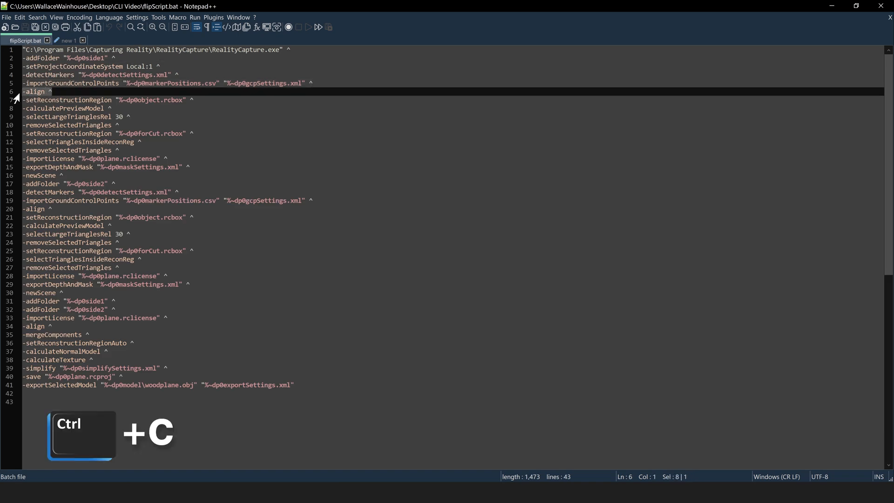
left_click(68, 40)
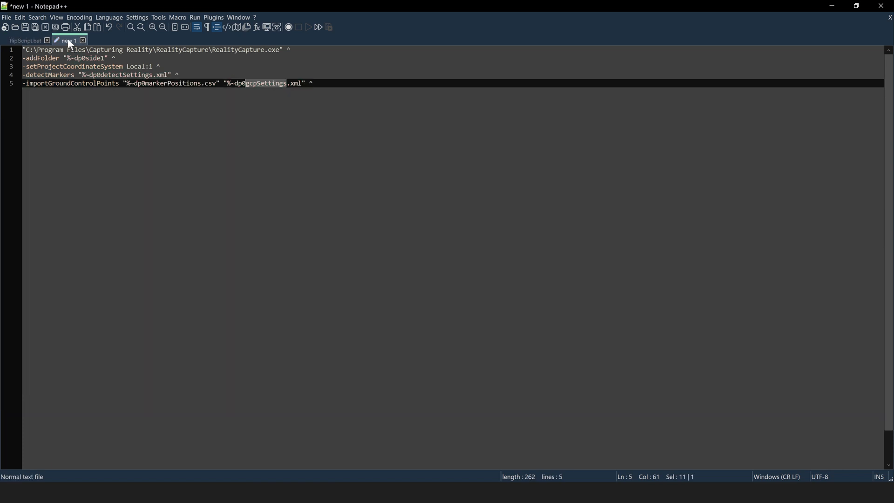
left_click(332, 85)
key("Return")
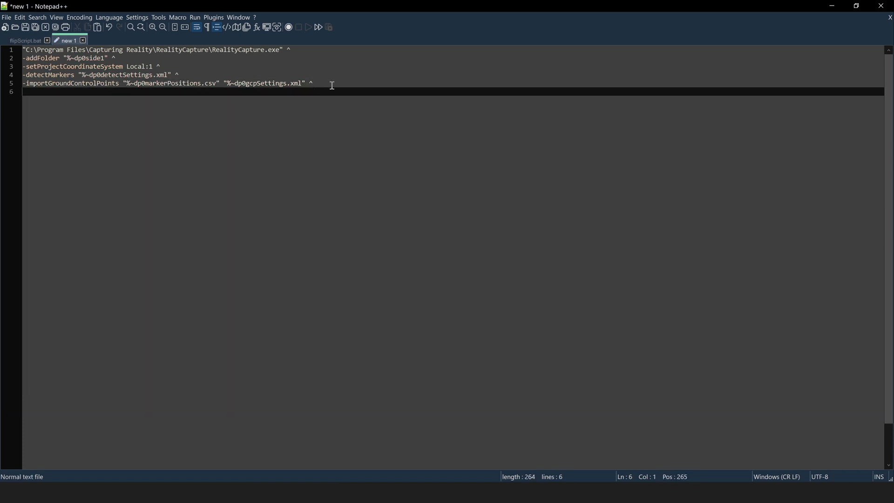
key("ctrl+v")
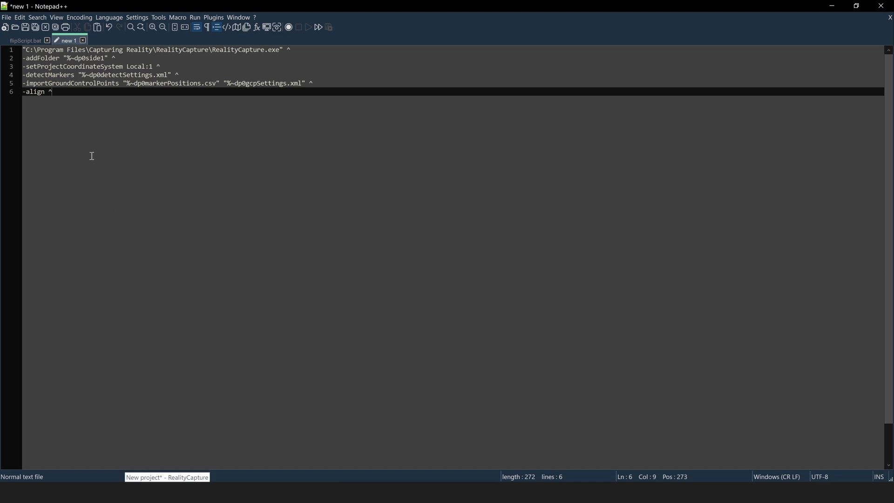
key("Return")
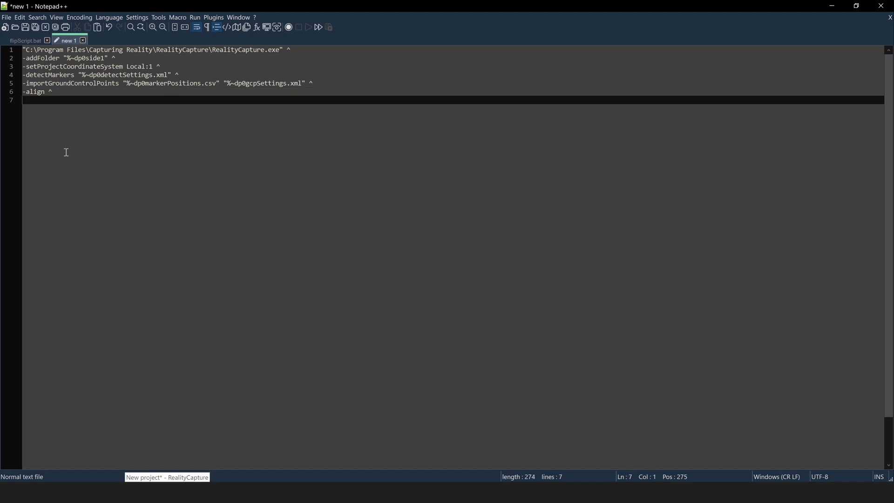
Add the -setReconstructionRegion "%~dp0object.rcbox" line as line 7 and copy the word object
left_click(27, 41)
left_click_drag(197, 100, 21, 100)
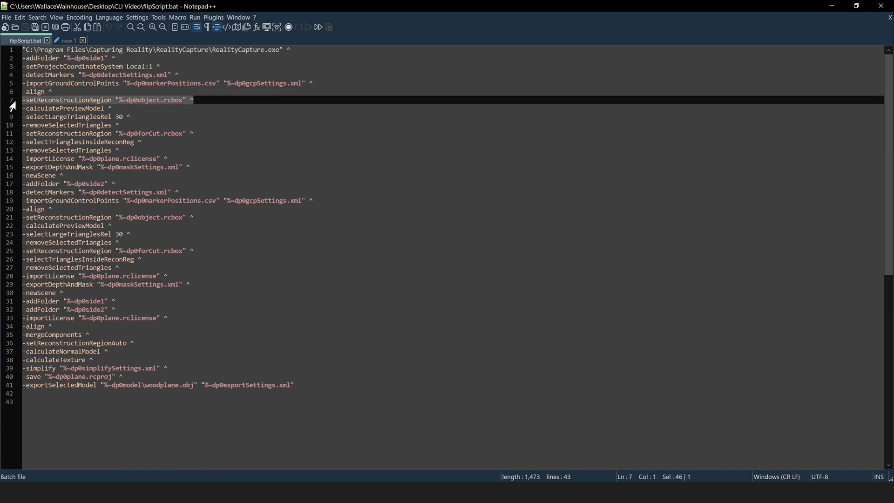
left_click(68, 40)
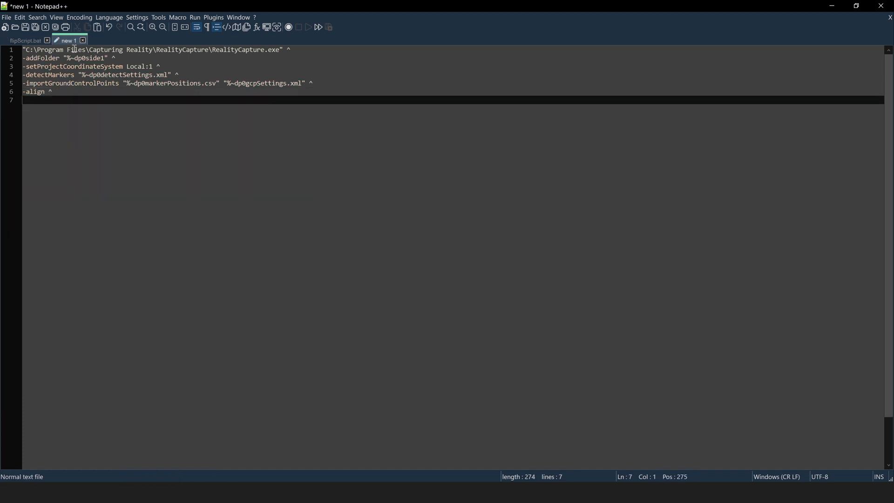
key("ctrl+v")
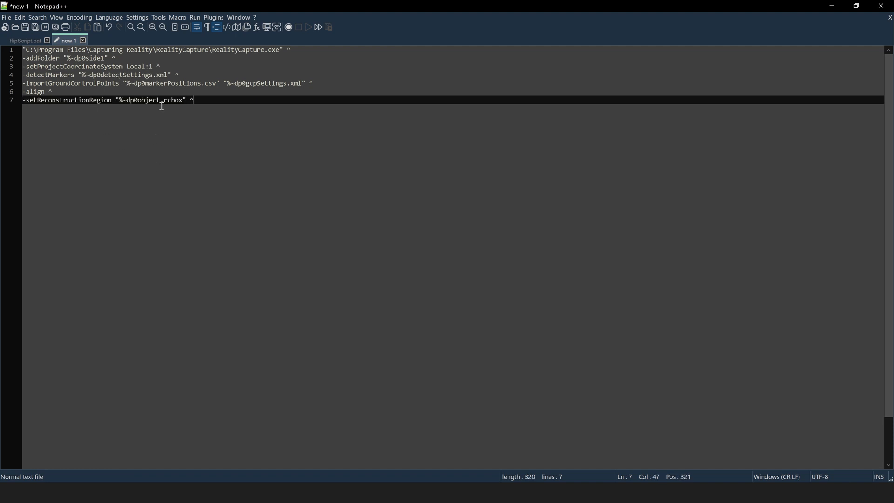
left_click_drag(161, 102, 140, 101)
key("ctrl+c")
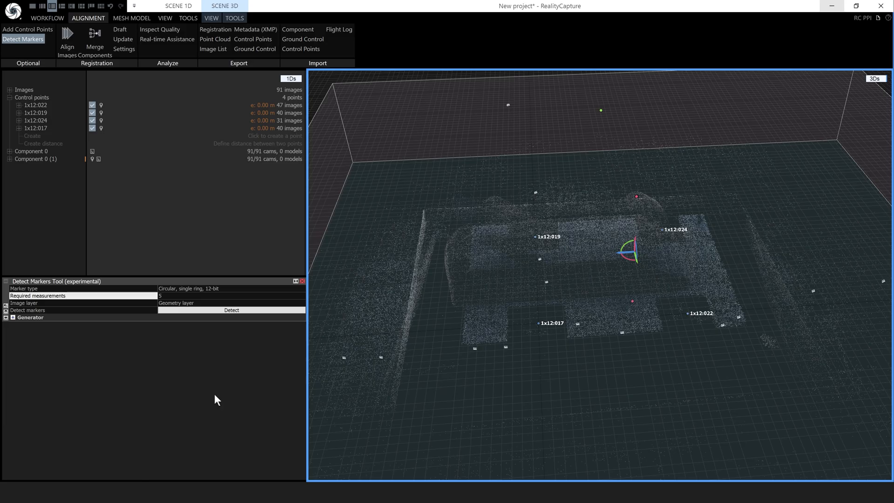
Pull the region box's left and right sides in tightly around the wood plane
mouse_move(538, 280)
left_mouse_down()
mouse_move(552, 302)
mouse_move(574, 280)
mouse_move(542, 292)
left_mouse_up()
scroll(542, 294, "down", 5)
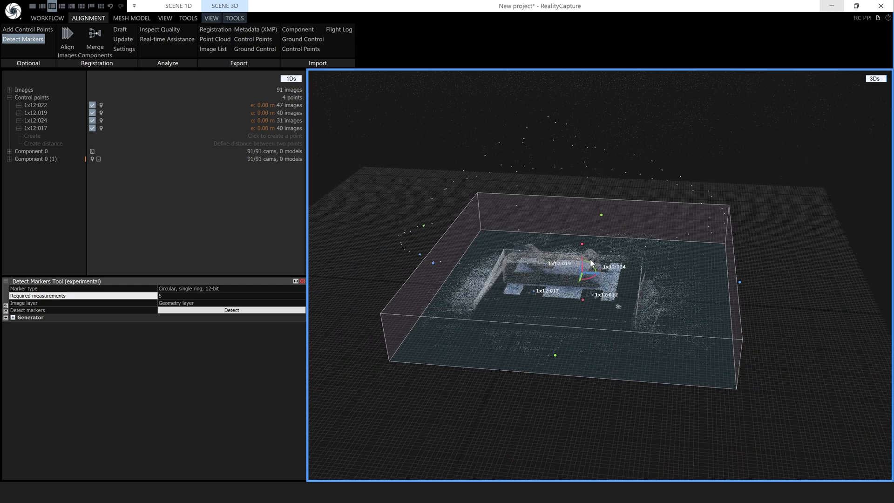
left_click_drag(740, 281, 642, 280)
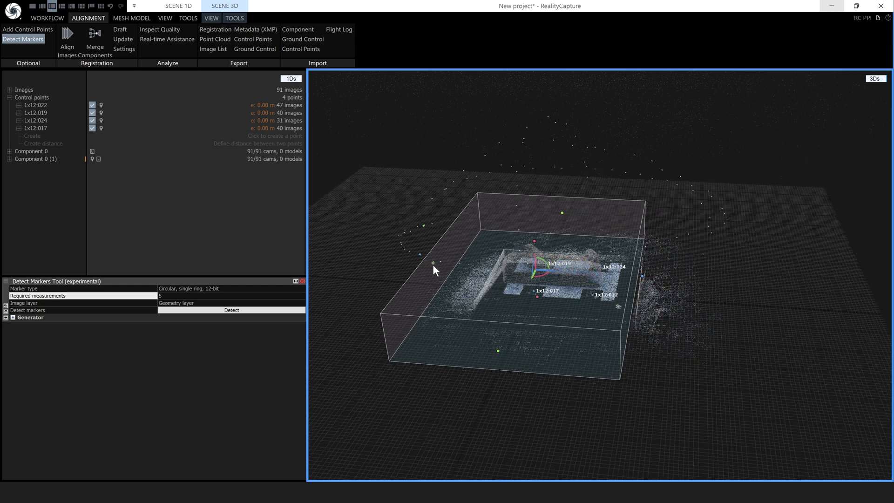
left_click_drag(432, 263, 477, 265)
left_click_drag(624, 307, 556, 314)
left_click_drag(702, 270, 611, 270)
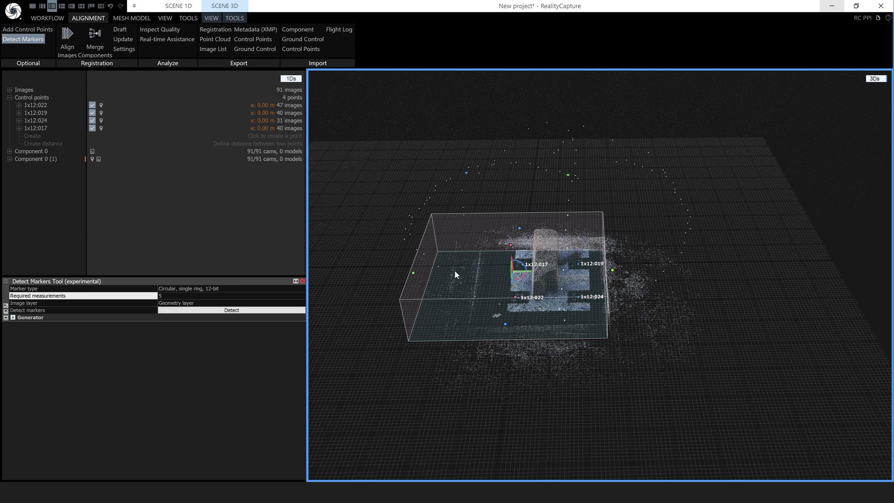
left_click_drag(413, 273, 466, 272)
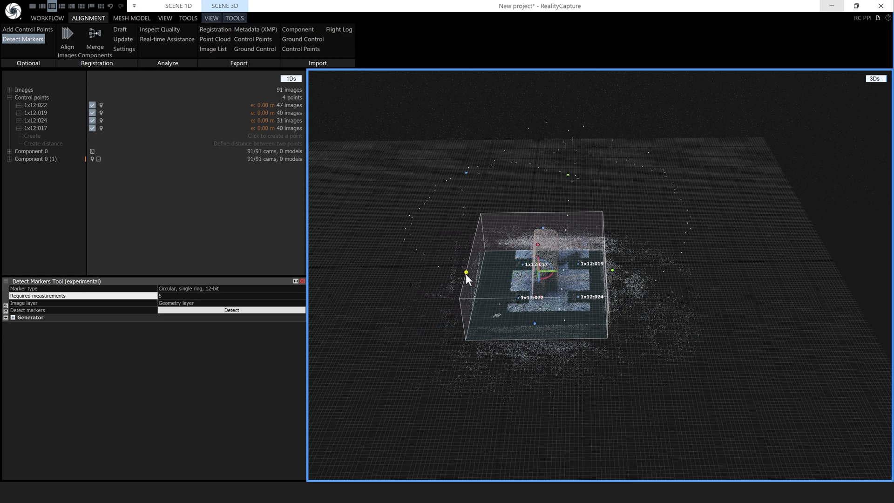
Stretch the region box much taller and check its fit from above
left_click_drag(521, 323, 610, 334)
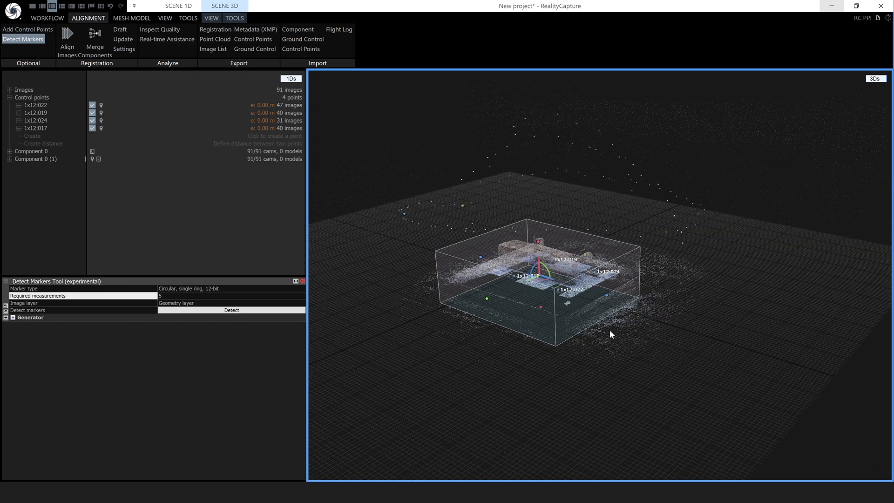
left_click_drag(538, 245, 530, 125)
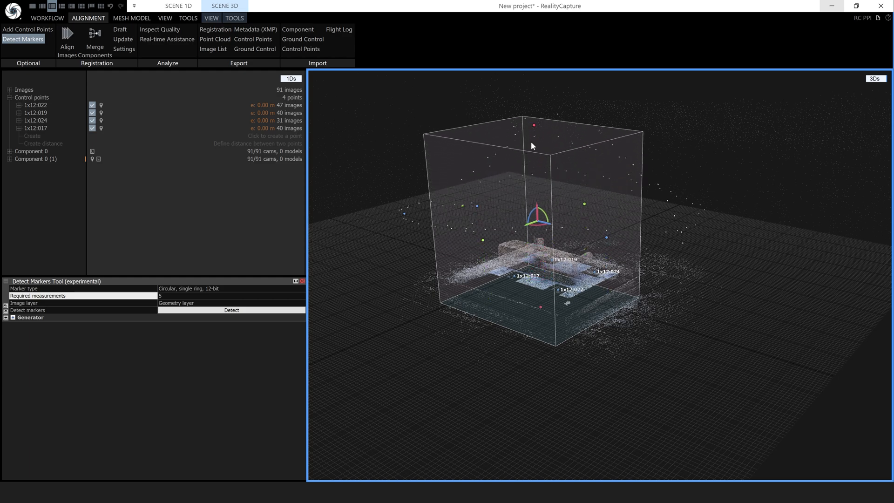
left_click_drag(570, 307, 600, 346)
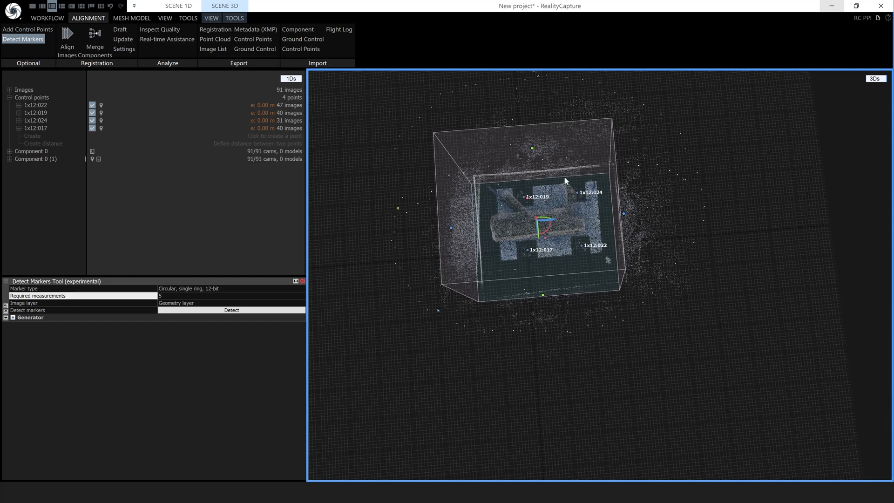
left_click_drag(604, 237, 595, 247)
left_click_drag(541, 295, 542, 279)
left_click_drag(453, 215, 465, 218)
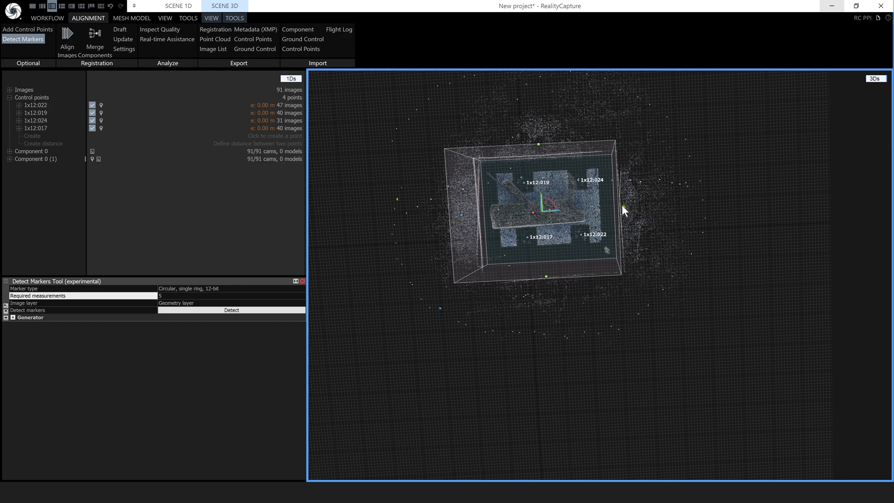
left_click_drag(623, 206, 574, 160)
left_click_drag(579, 236, 518, 234)
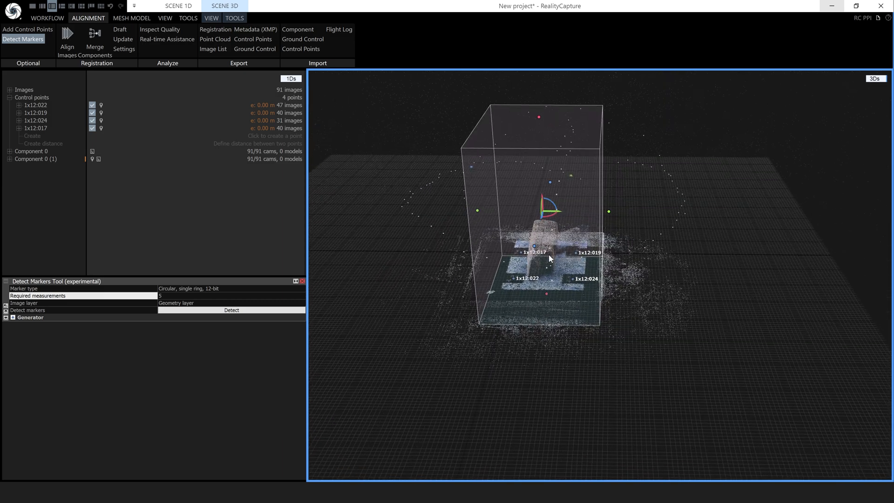
left_click_drag(512, 214, 583, 245)
left_click_drag(580, 231, 596, 205)
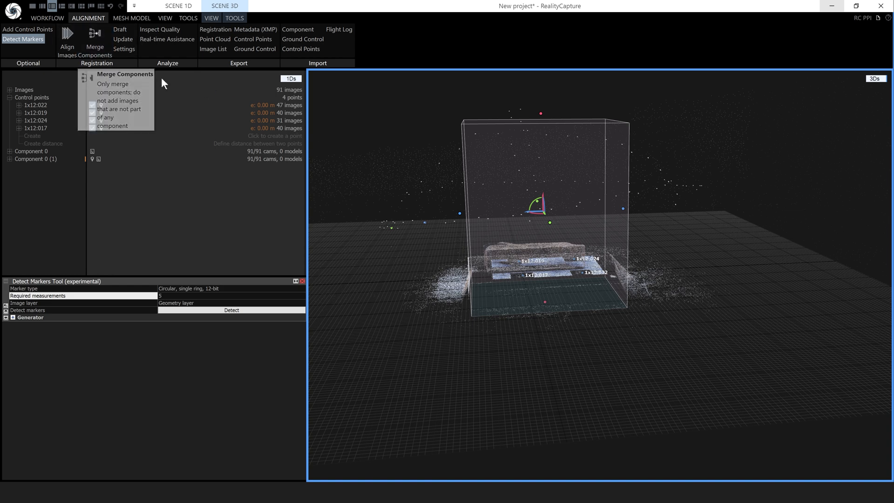
Export the reconstruction region from MESH MODEL, renaming the file to object.rcbox
left_click(128, 15)
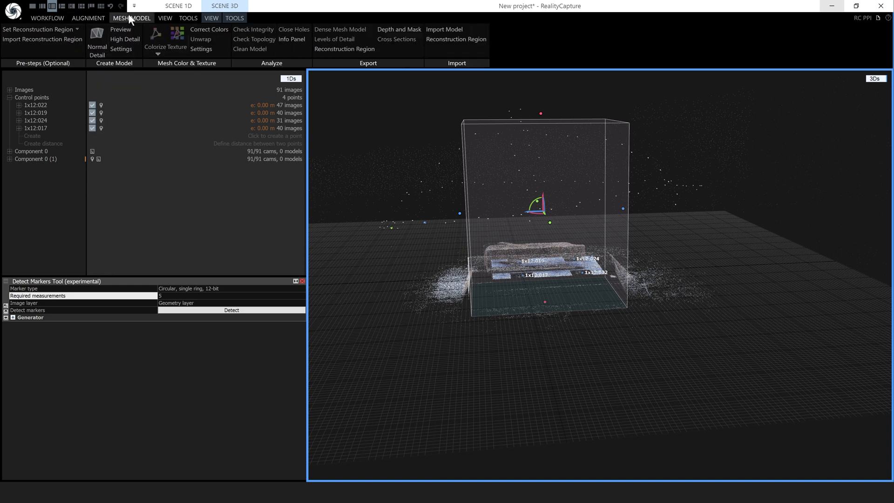
left_click(356, 49)
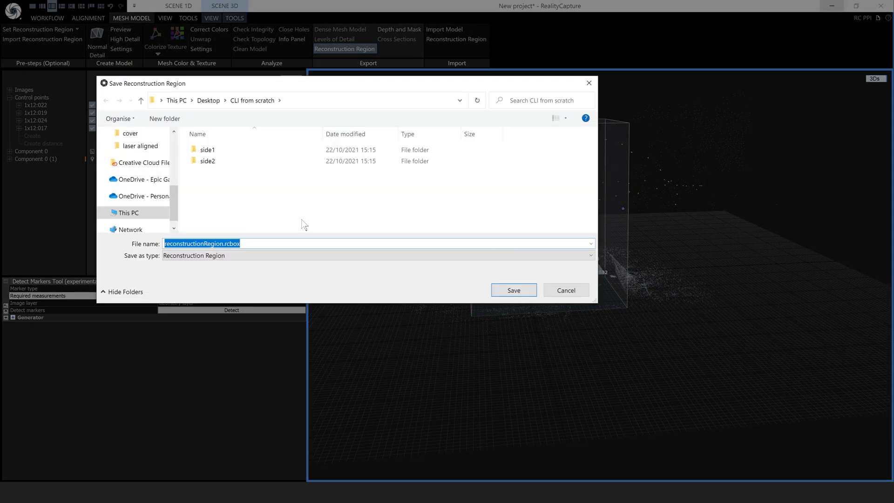
left_click(224, 244)
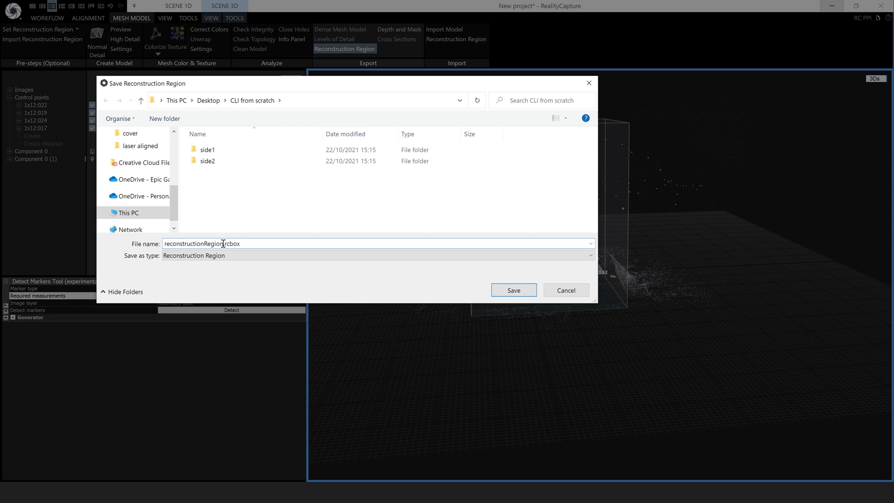
left_click_drag(224, 244, 160, 245)
key("ctrl+v")
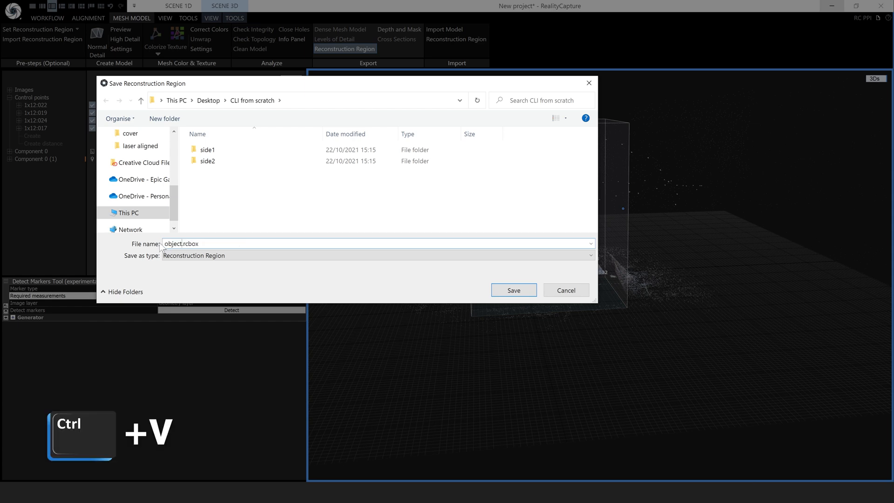
left_click(512, 291)
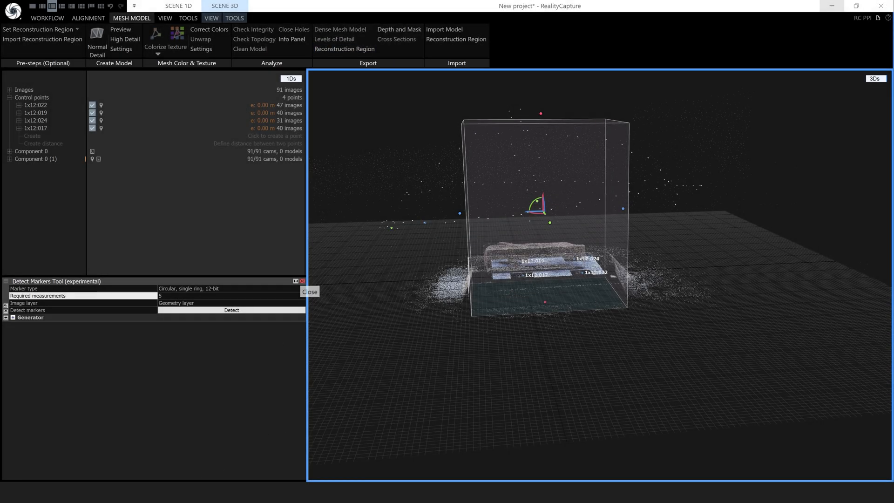
left_click(157, 481)
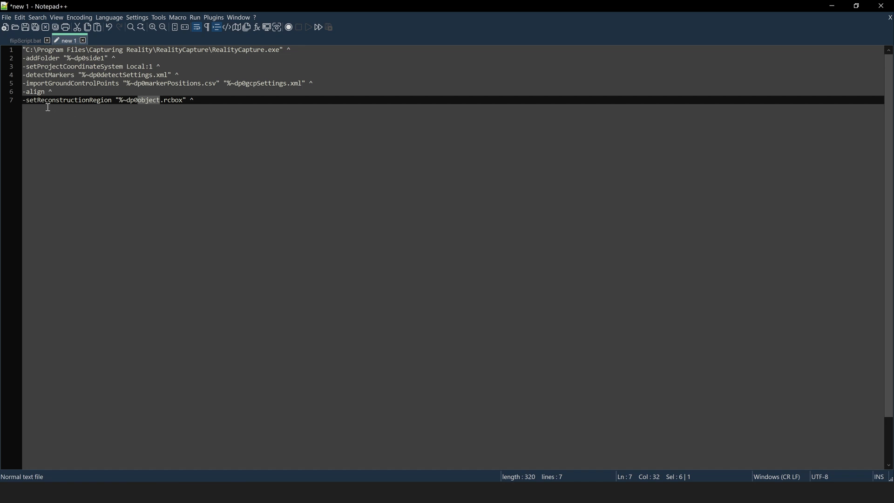
Copy the -calculatePreviewModel line from flipScript.bat into line 8 of the new script
left_click(32, 41)
left_click_drag(113, 109, 23, 108)
key("ctrl+c")
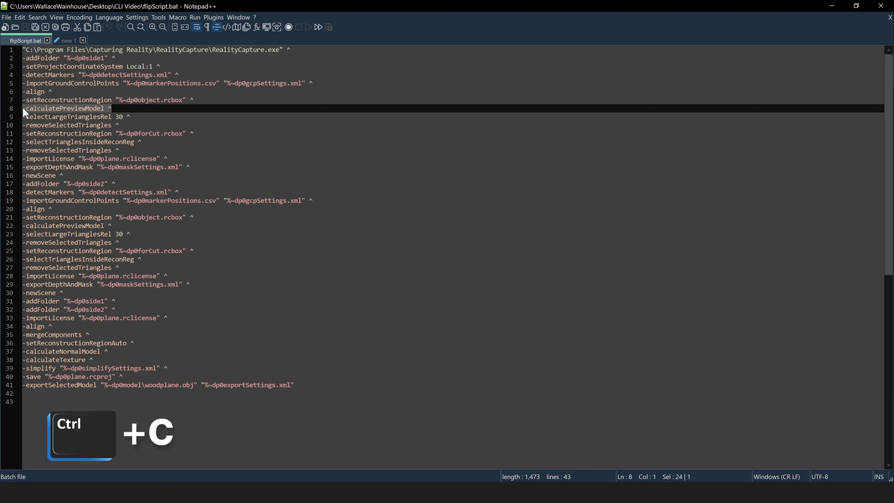
left_click(68, 40)
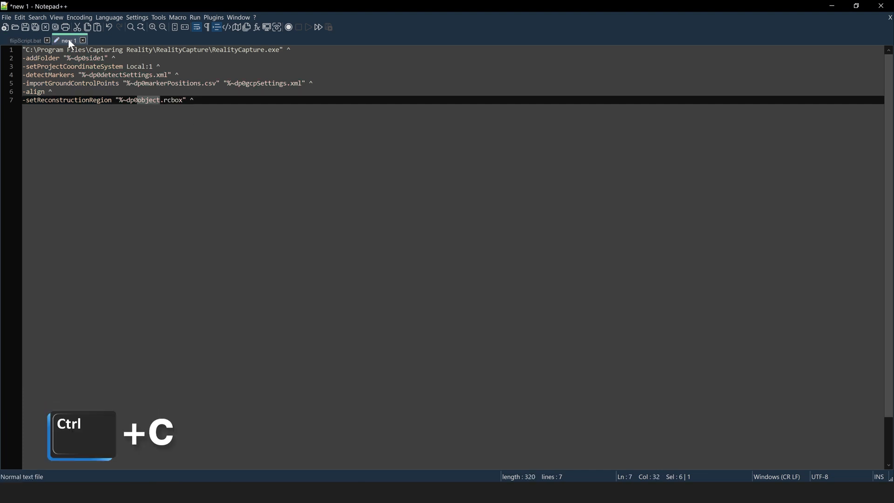
left_click(202, 101)
key("Return")
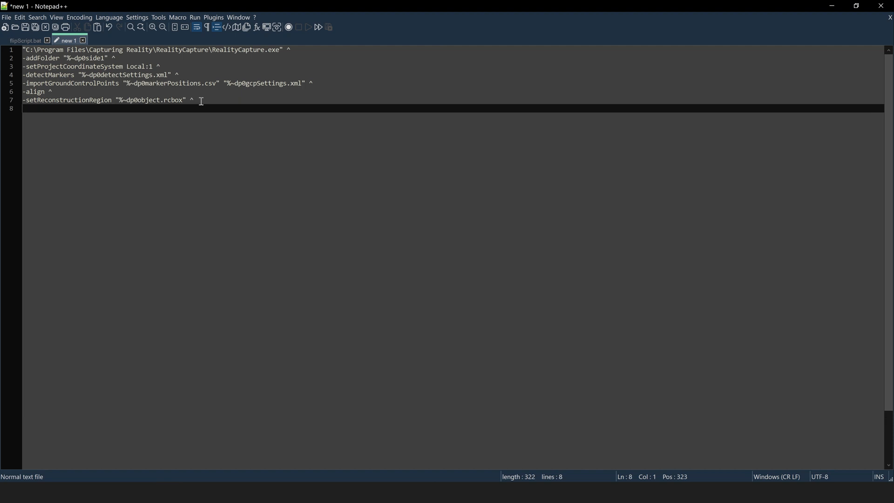
key("ctrl+v")
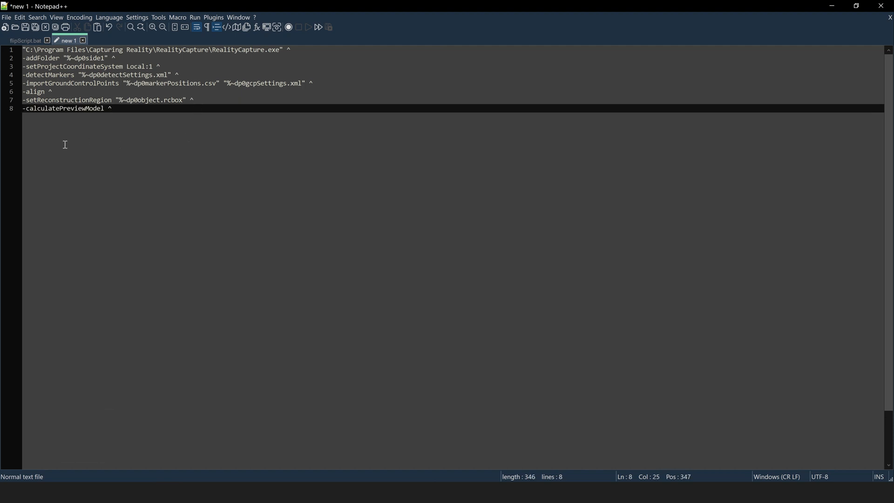
Add the -selectLargeTrianglesRel 30 line as line 9, then return to RealityCapture
left_click(25, 40)
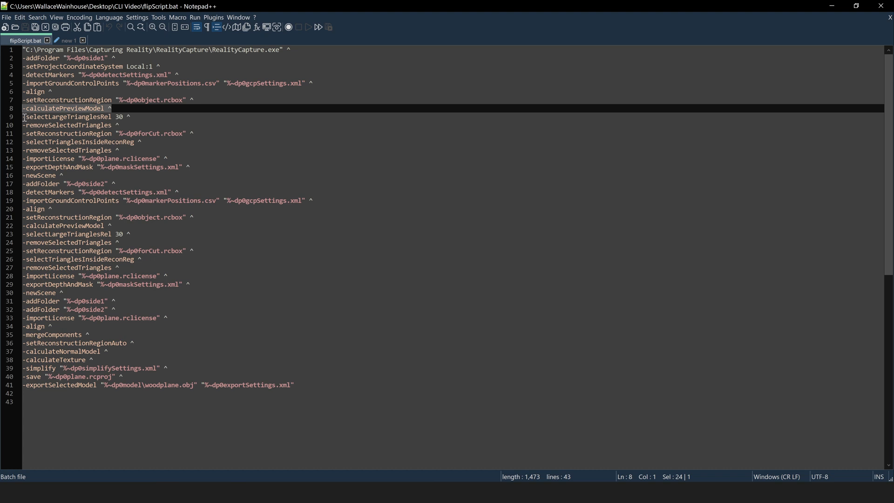
left_click_drag(24, 117, 141, 118)
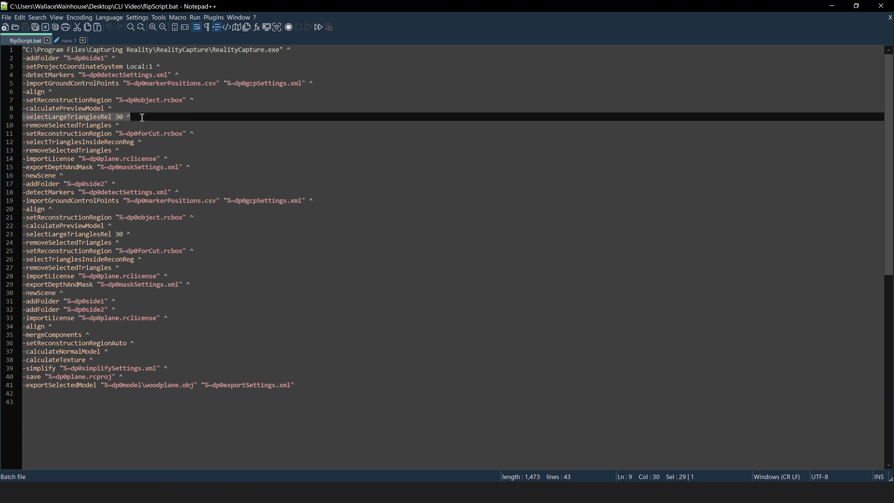
key("ctrl+c")
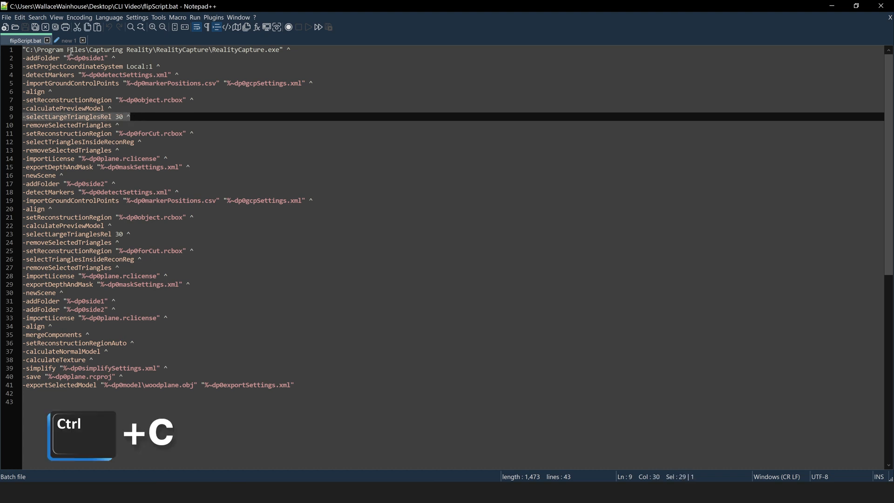
left_click(68, 41)
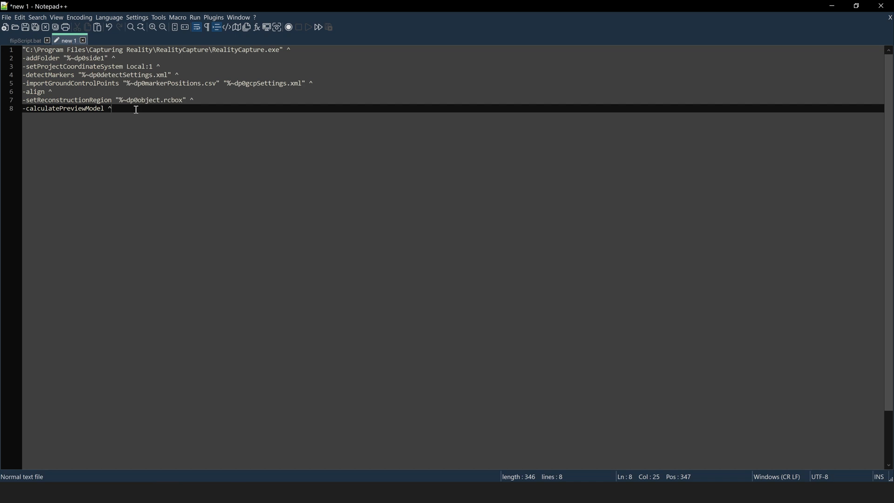
key("Return")
key("ctrl+v")
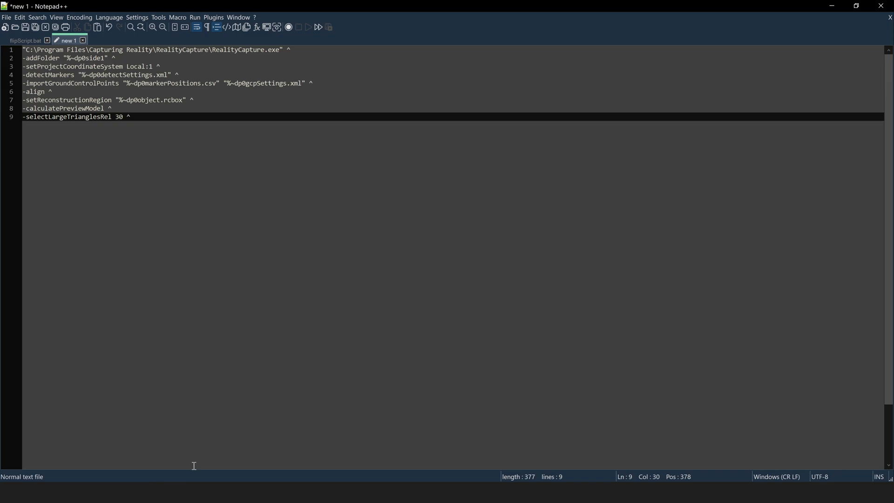
key("alt+Tab")
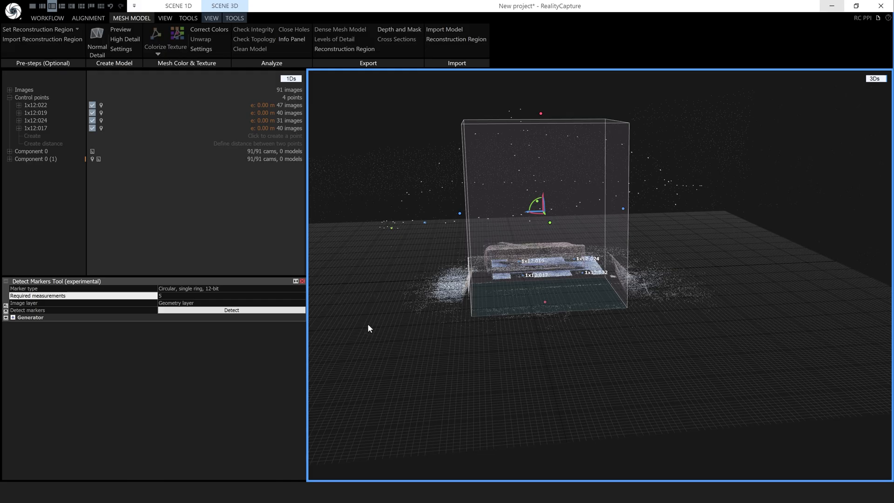
Show the CLI commands help page and search it for 'selectlarg' to check selectLargeTrianglesRel
left_click(877, 80)
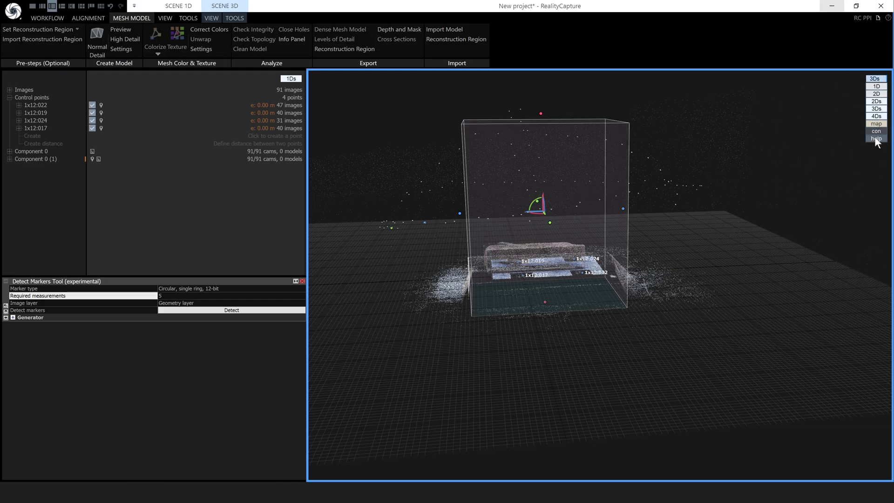
left_click(877, 139)
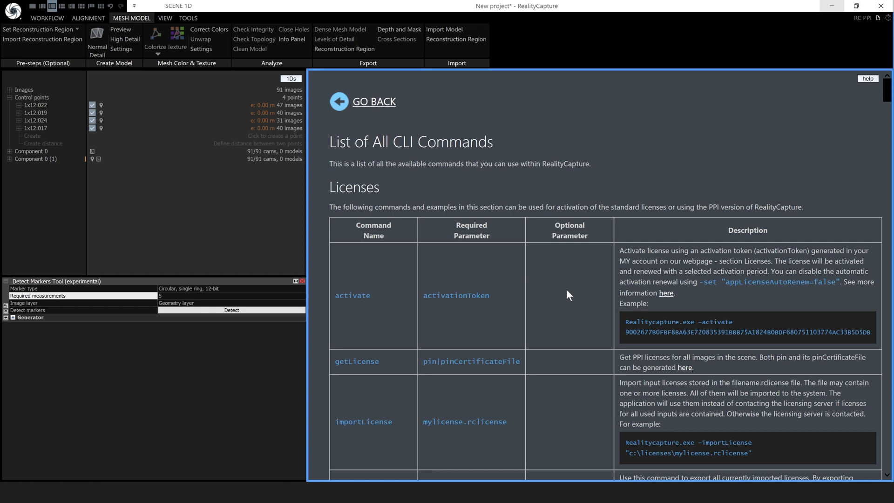
key("ctrl+f")
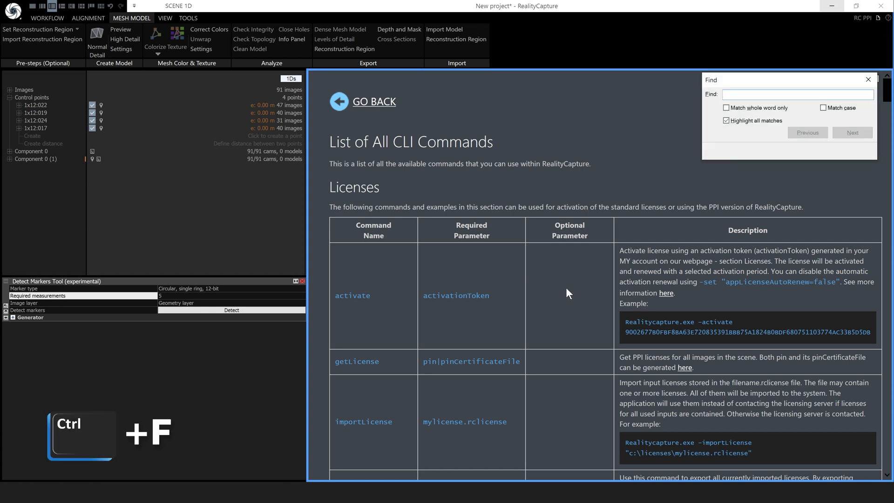
type("select")
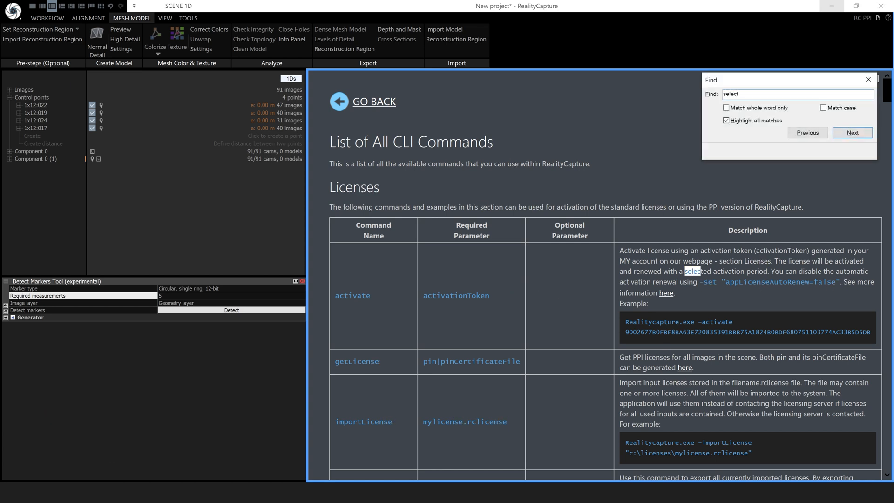
type("larg")
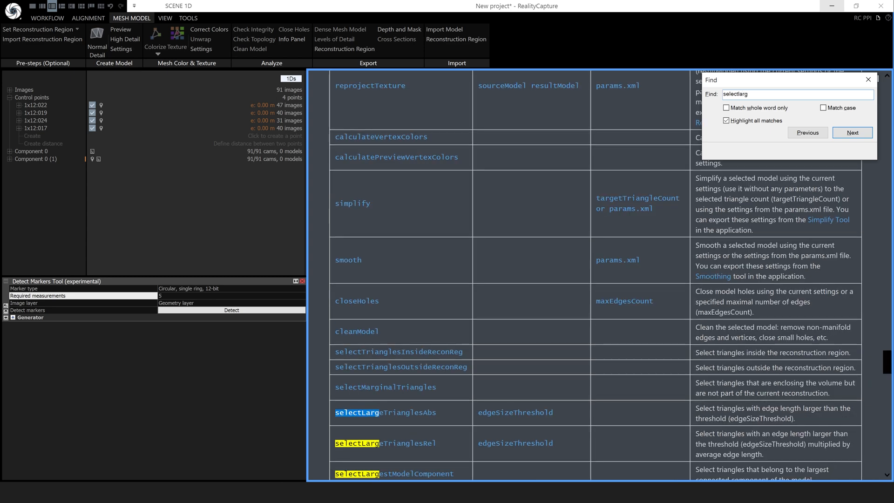
scroll(570, 333, "down", 5)
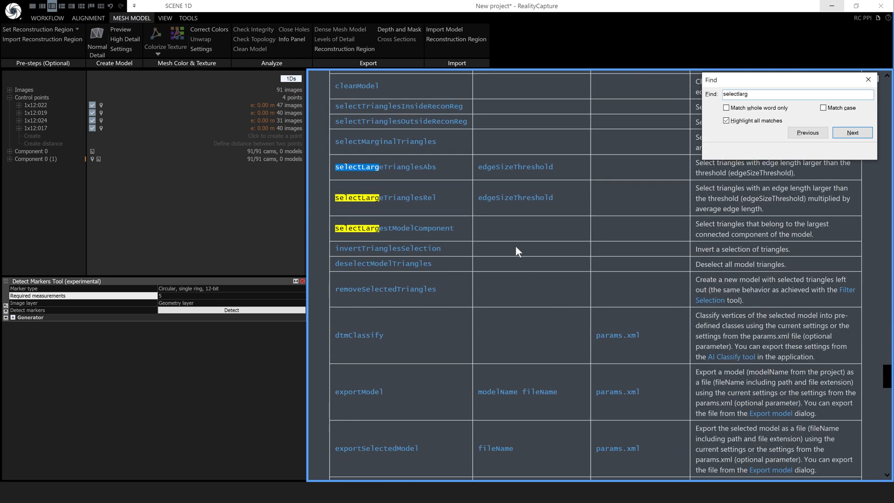
scroll(501, 237, "up", 1)
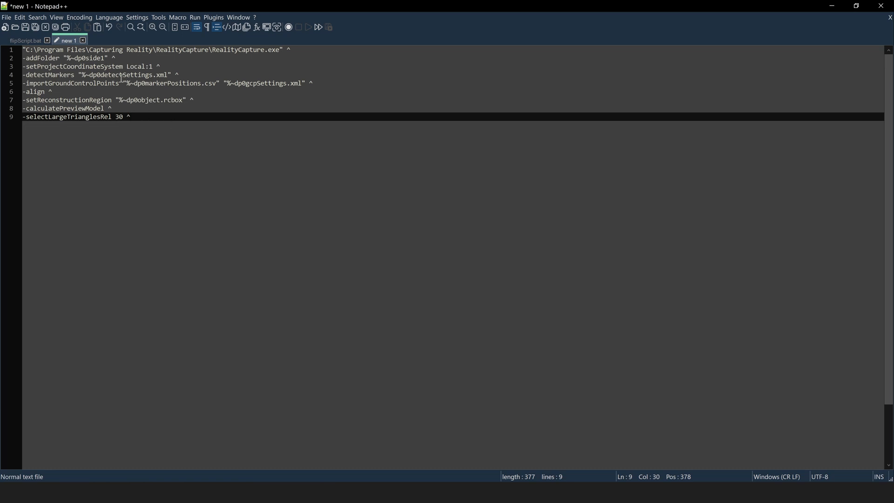
Copy the -removeSelectedTriangles line from flipScript.bat into line 10 of the new script
left_click(24, 40)
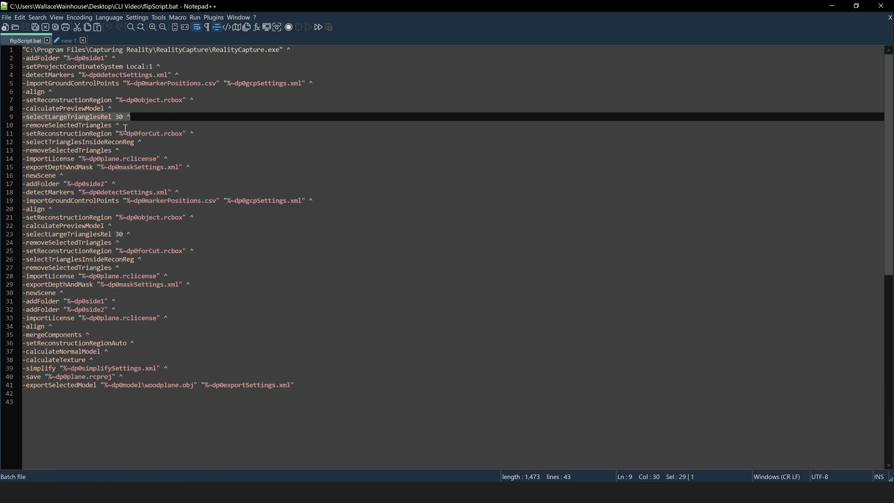
left_click_drag(124, 126, 22, 125)
key("ctrl+c")
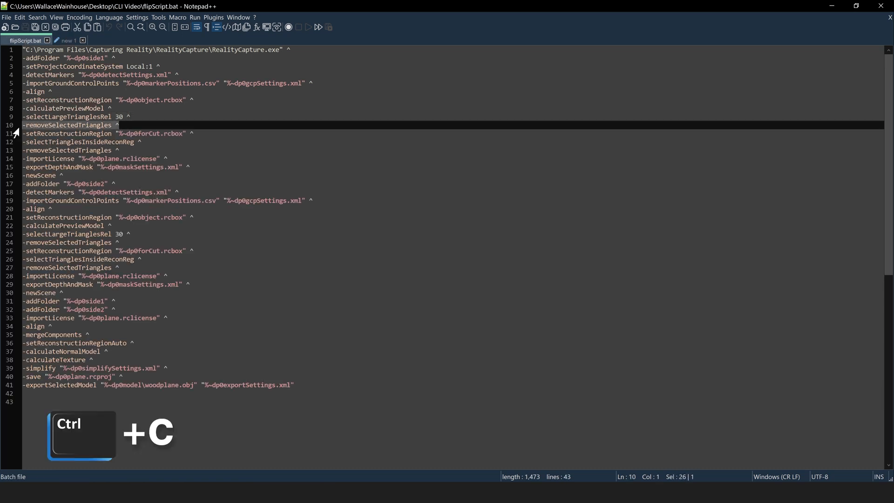
left_click(68, 41)
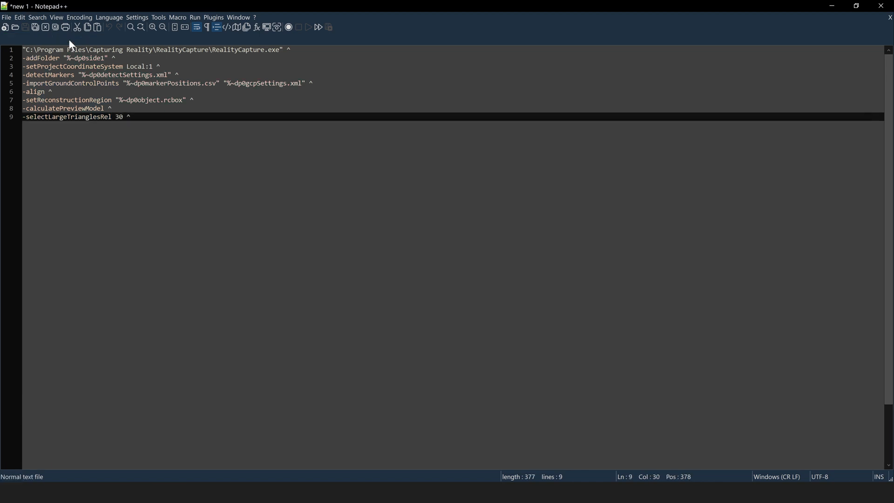
key("Return")
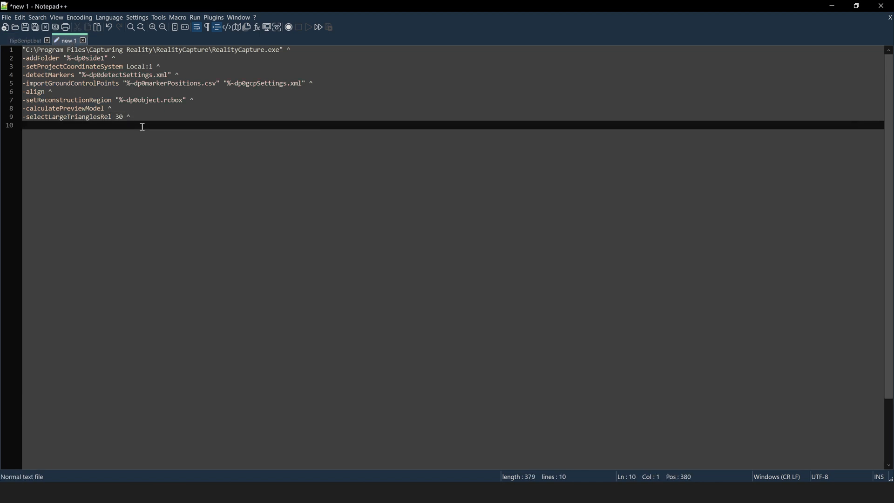
key("ctrl+v")
Add the setReconstructionRegion forCut.rcbox line as line 11 and copy the name forCut
left_click(30, 41)
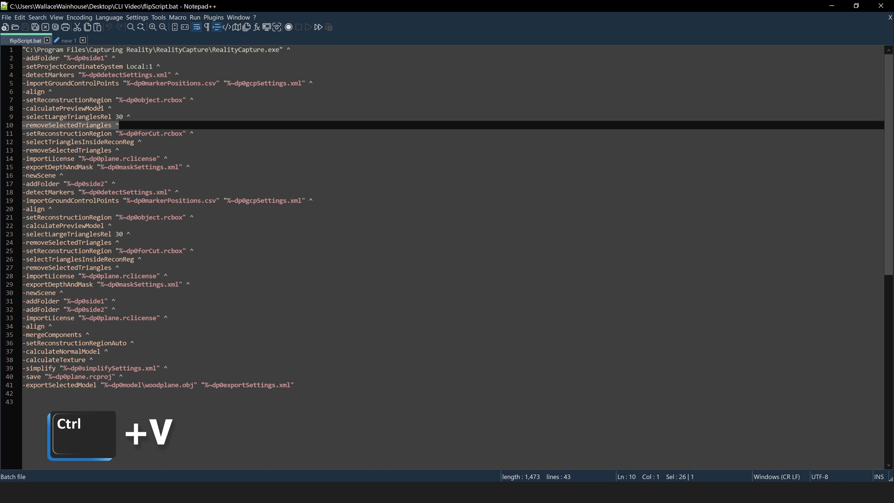
left_click_drag(198, 134, 19, 136)
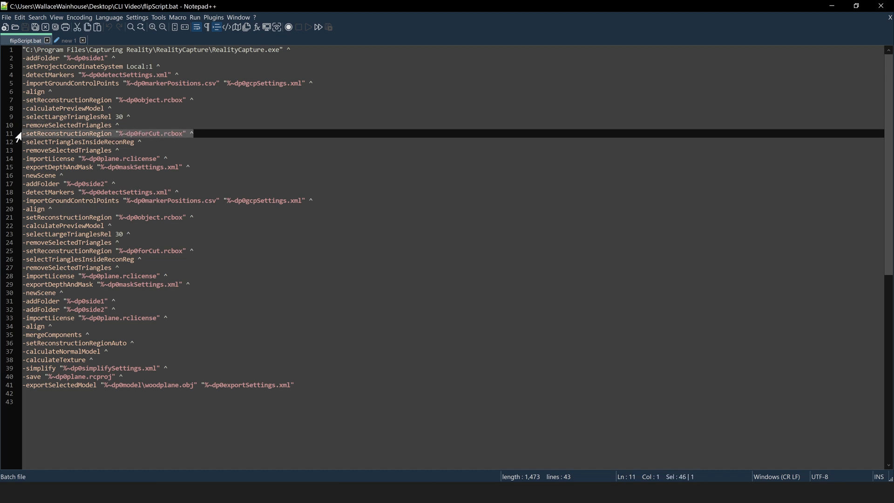
key("ctrl+c")
left_click(68, 40)
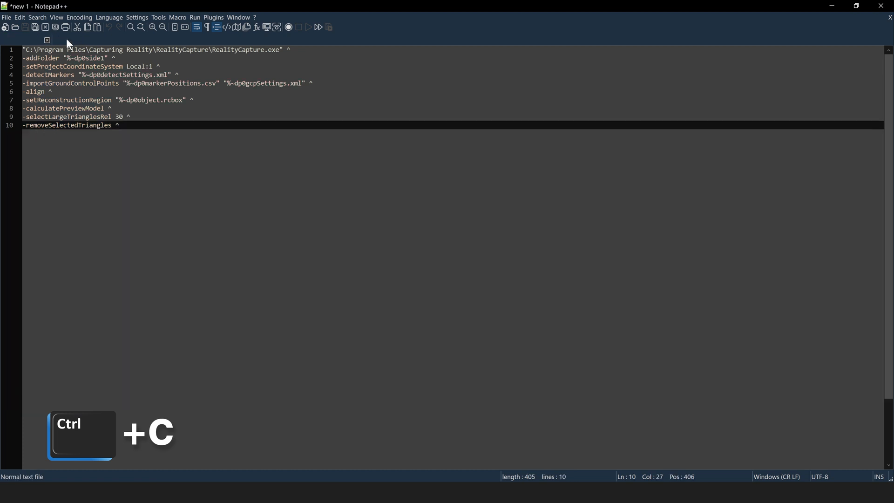
key("Return")
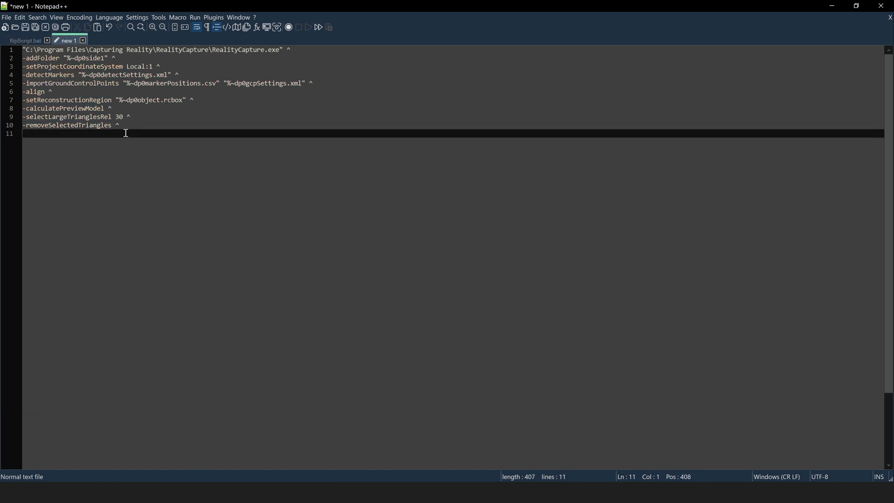
key("ctrl+v")
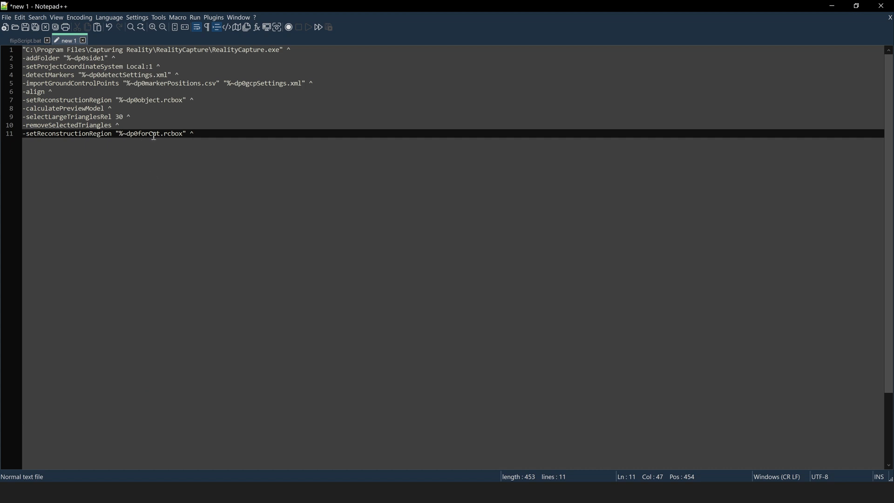
left_click_drag(161, 135, 140, 133)
key("ctrl+c")
key("alt+Tab")
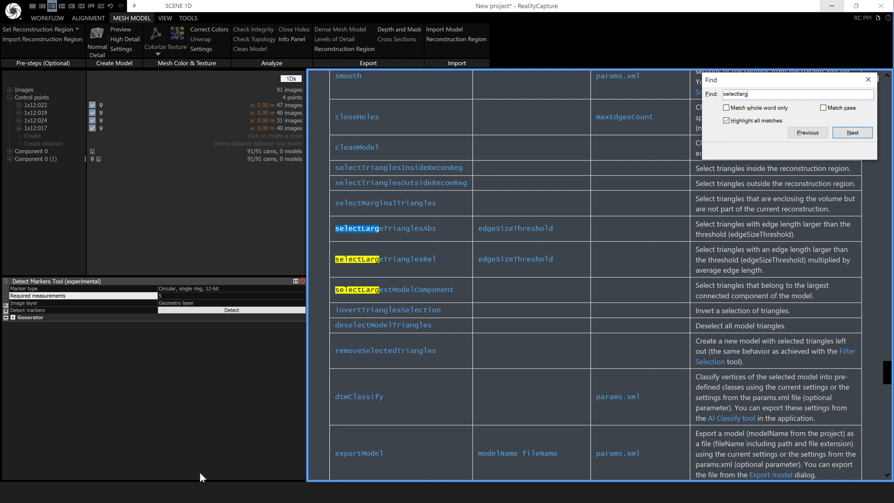
Close the help search and bring the 3D scene back into the panel
left_click(869, 79)
mouse_move(870, 79)
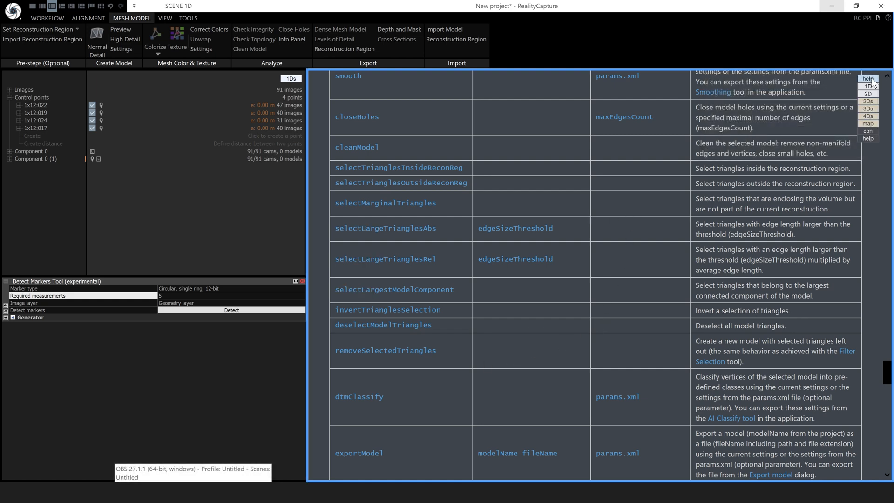
left_click(867, 108)
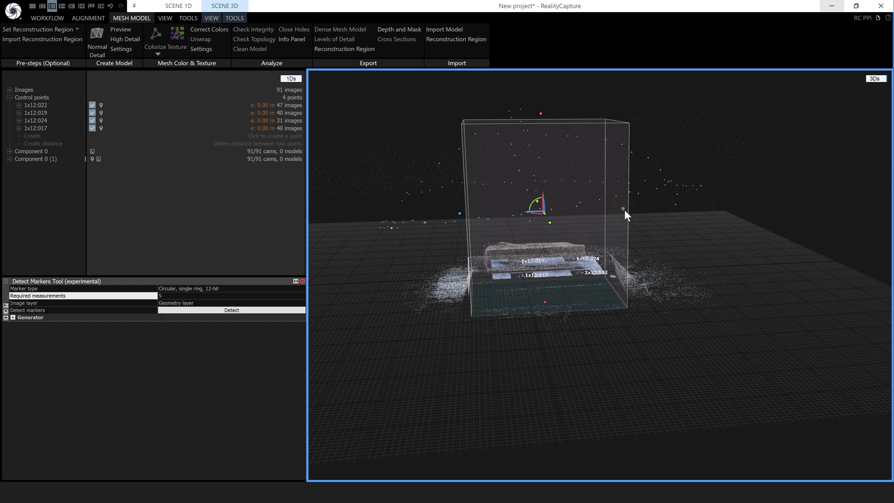
Widen the reconstruction region box left, right and forward around the whole point cloud
left_click_drag(624, 209, 630, 213)
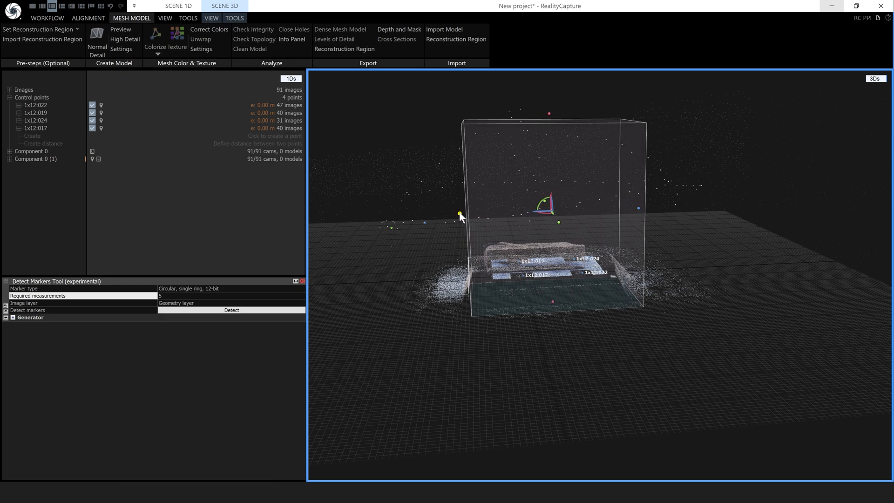
left_click_drag(460, 213, 449, 219)
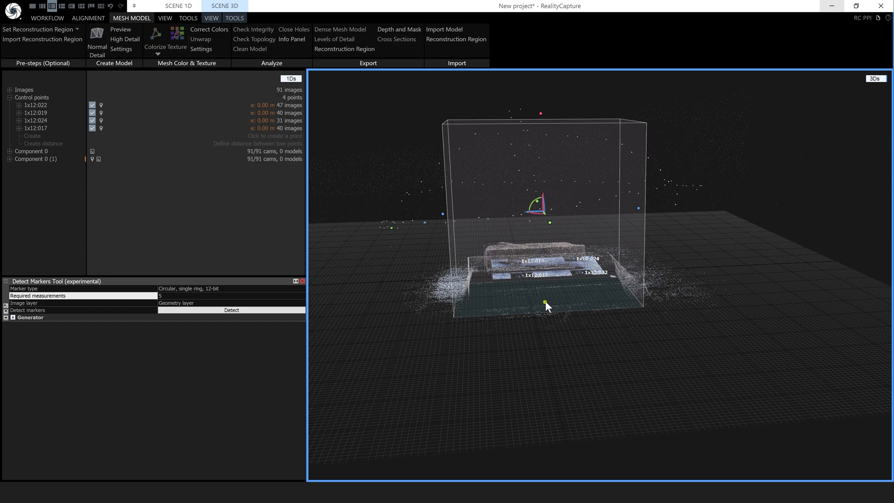
left_click_drag(547, 304, 552, 316)
left_click_drag(543, 261, 653, 309)
left_click_drag(614, 221, 637, 220)
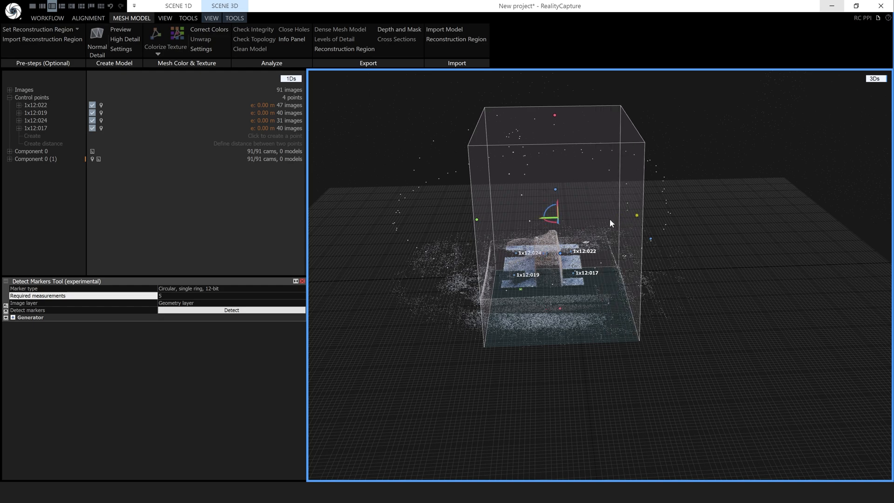
left_click_drag(477, 220, 448, 220)
left_click_drag(562, 342, 604, 346)
left_click_drag(624, 245, 630, 246)
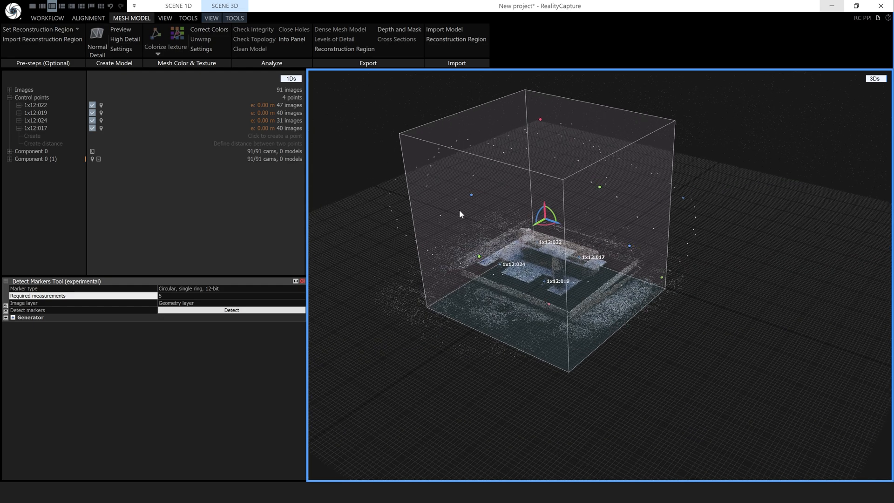
left_click_drag(529, 350, 568, 349)
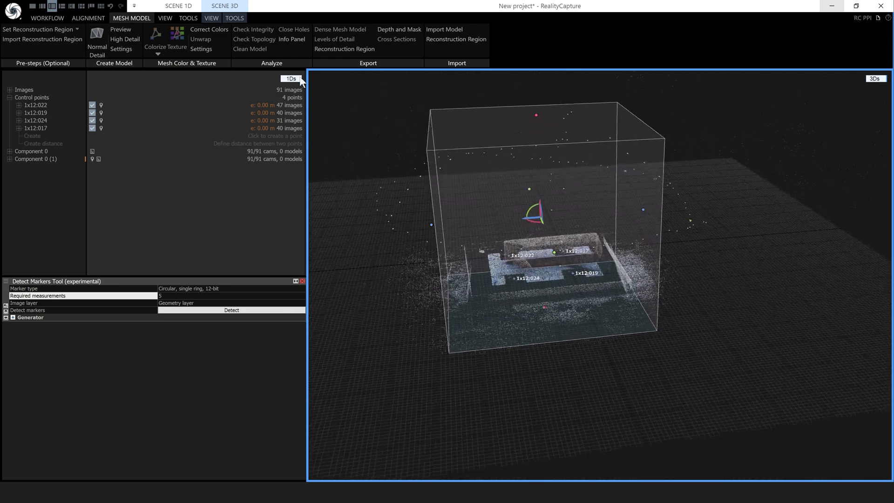
In an orthographic left side view, lower the reconstruction box's top to the plank level
left_click(211, 17)
left_click(386, 29)
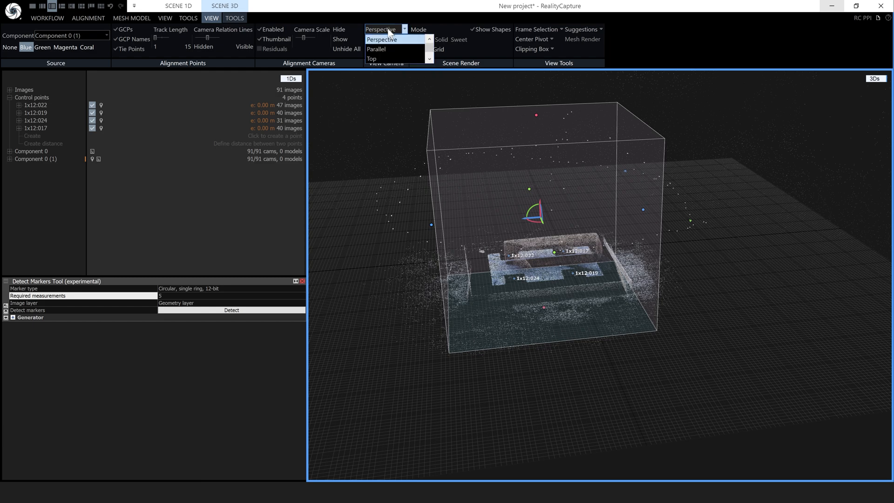
scroll(389, 44, "down", 2)
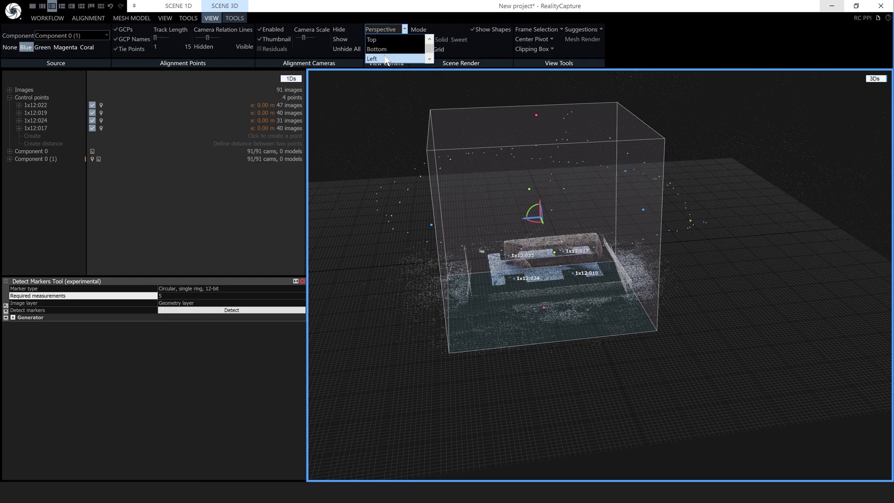
left_click(384, 55)
scroll(585, 264, "down", 2)
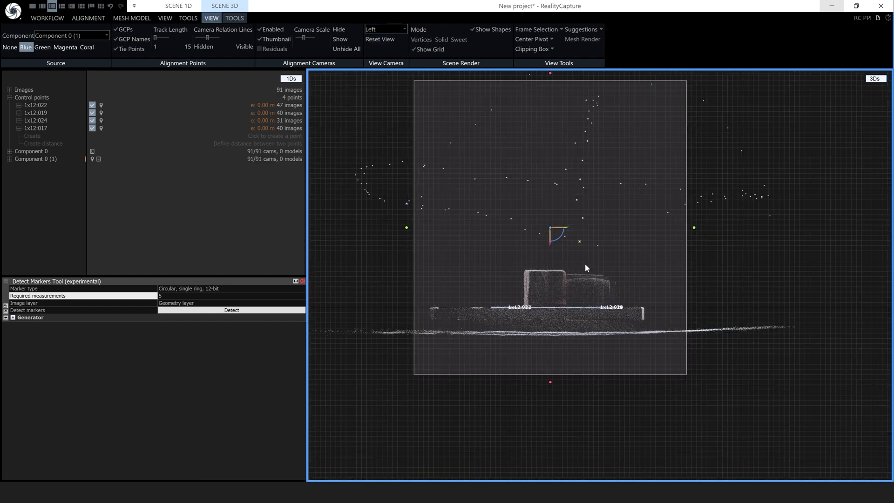
scroll(585, 263, "down", 2)
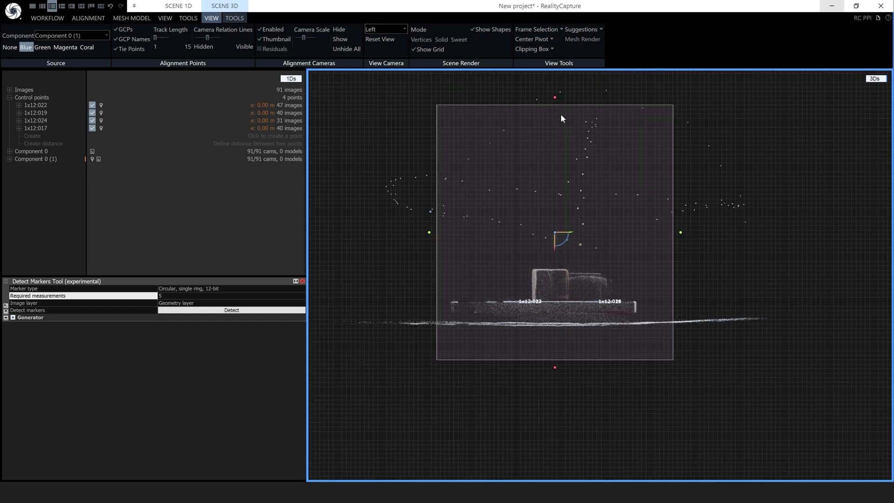
left_click_drag(555, 98, 563, 299)
scroll(563, 300, "up", 8)
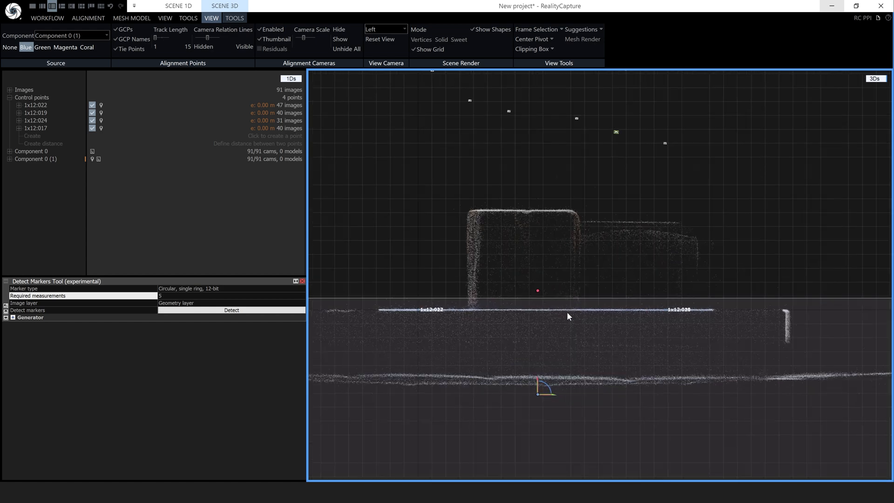
left_click_drag(539, 296, 542, 297)
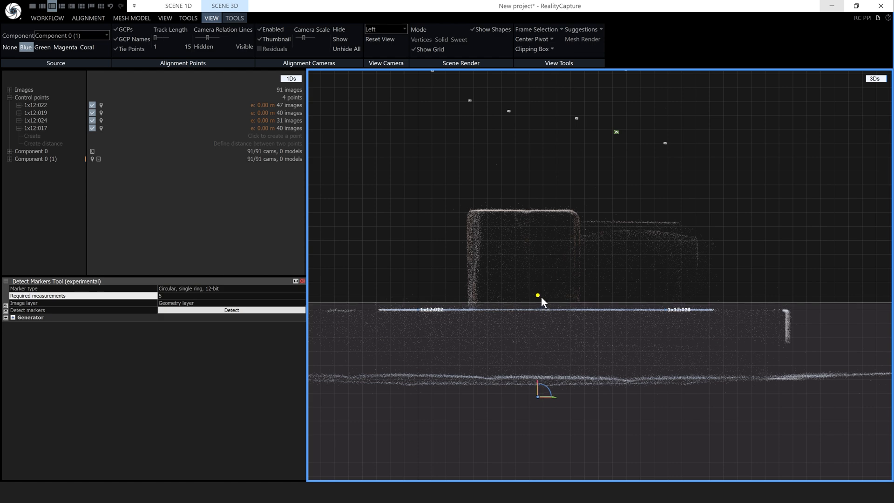
Return to perspective view and stretch the box's bottom face further down
scroll(495, 329, "down", 5)
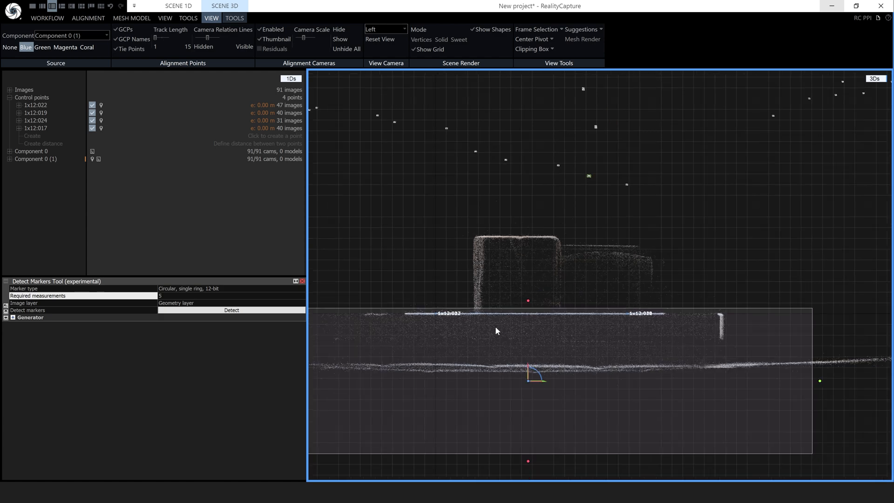
scroll(543, 352, "down", 1)
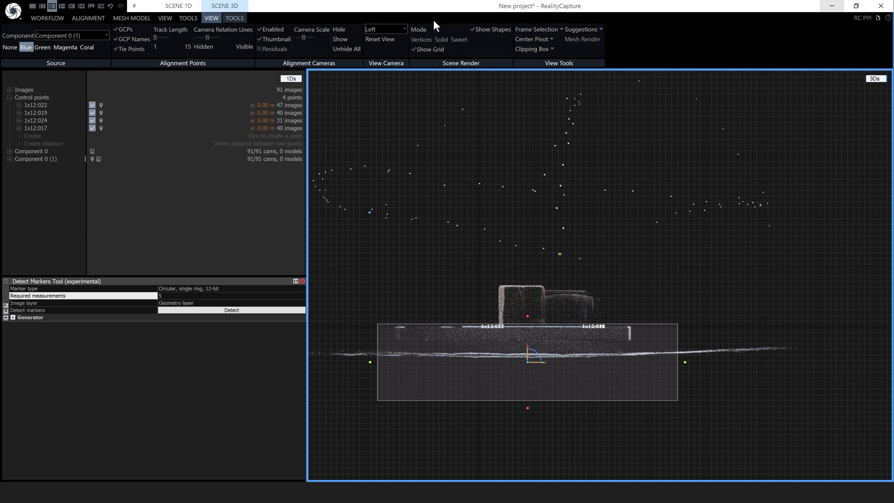
left_click(403, 28)
scroll(404, 42, "down", 3)
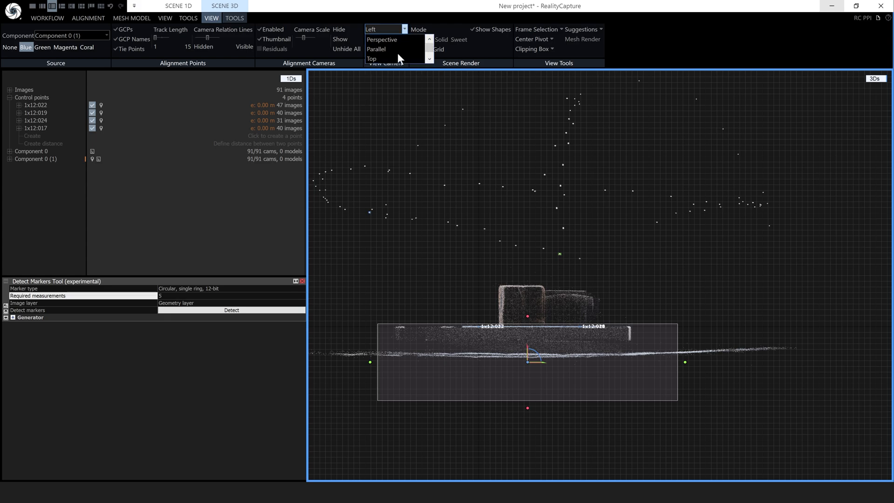
left_click(394, 41)
left_click_drag(572, 334, 697, 325)
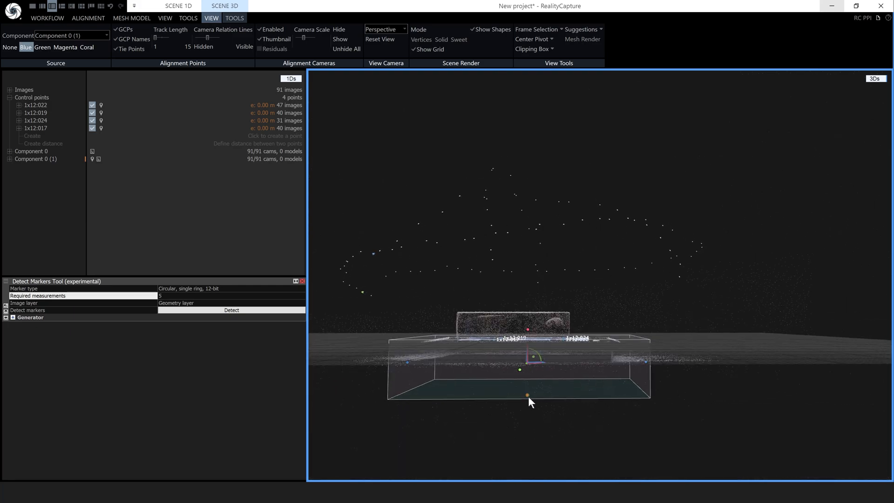
left_click_drag(527, 395, 591, 430)
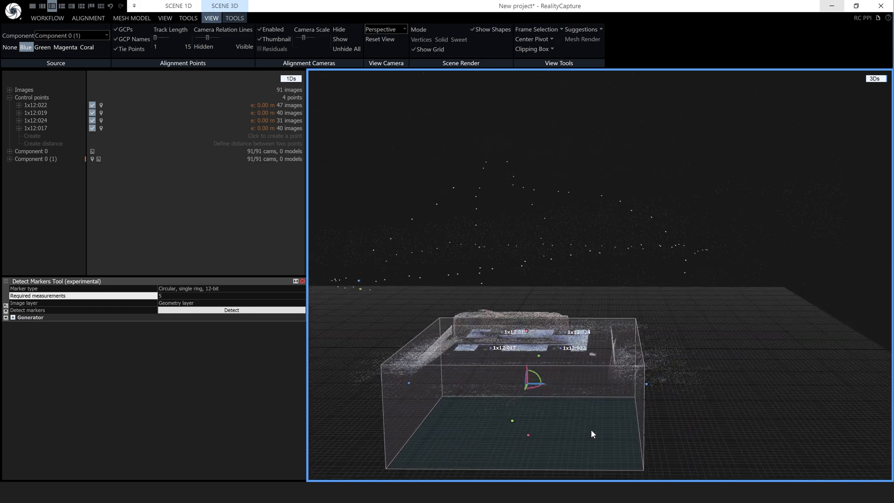
Export the reconstruction region from MESH MODEL, naming the file forCut.rcbox
left_click(135, 18)
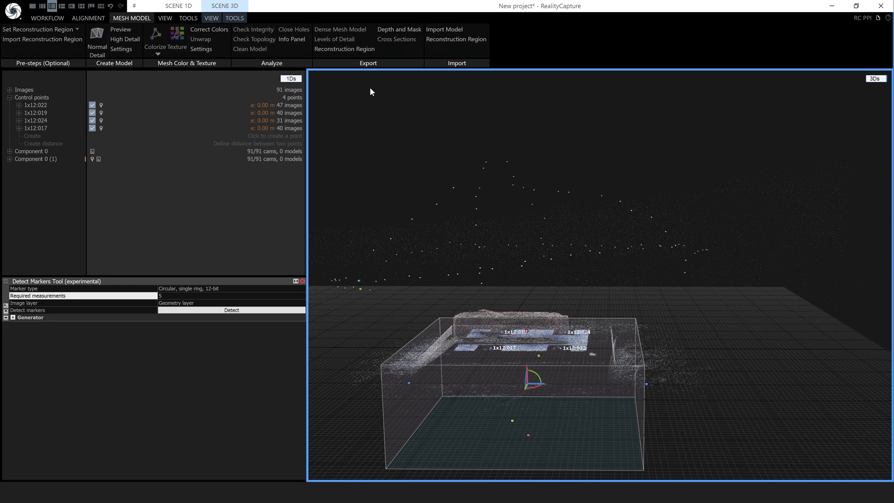
left_click(348, 50)
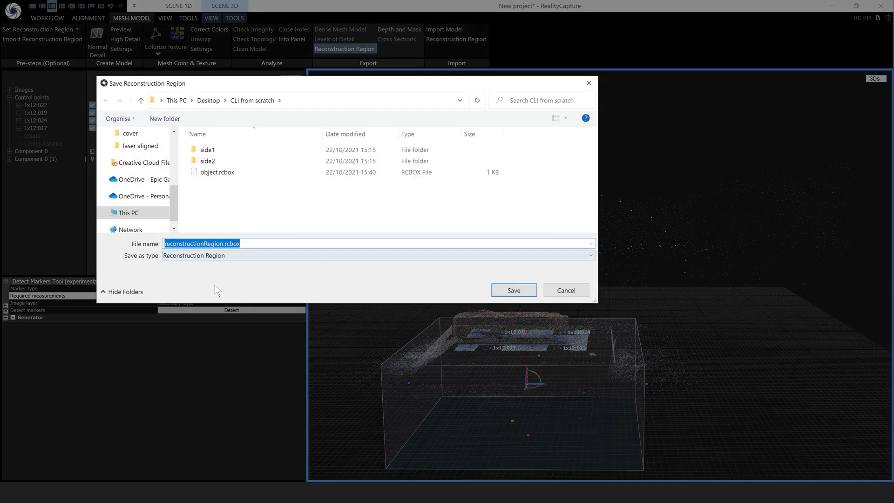
left_click(222, 244)
left_click_drag(222, 243, 161, 247)
key("ctrl+v")
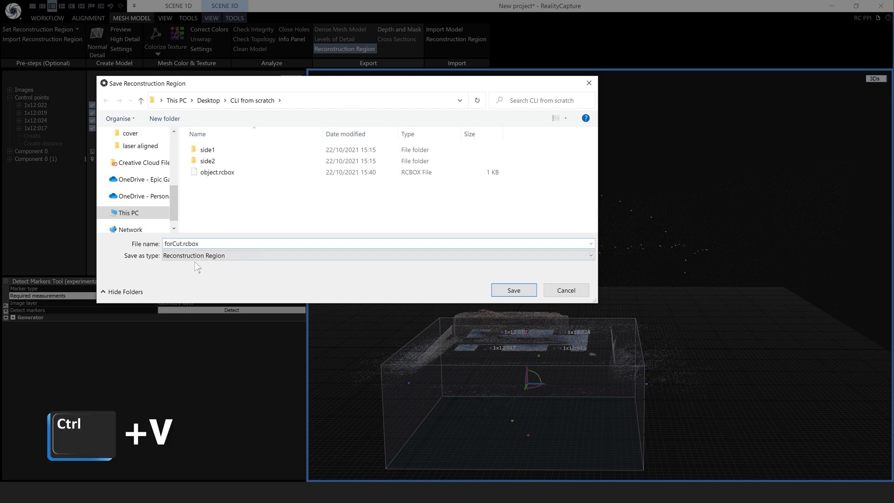
left_click(510, 290)
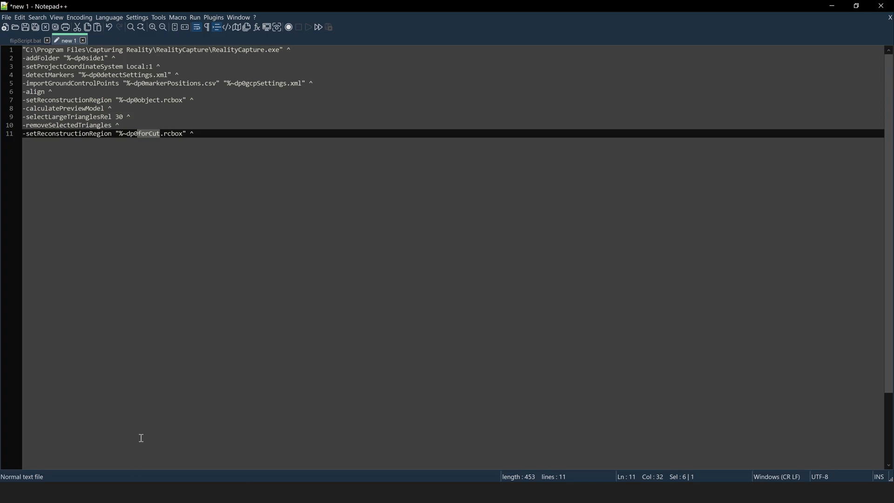
Copy the -selectTrianglesInsideReconReg line from flipScript.bat into line 12 of the new script
key("alt+Tab")
left_click(25, 41)
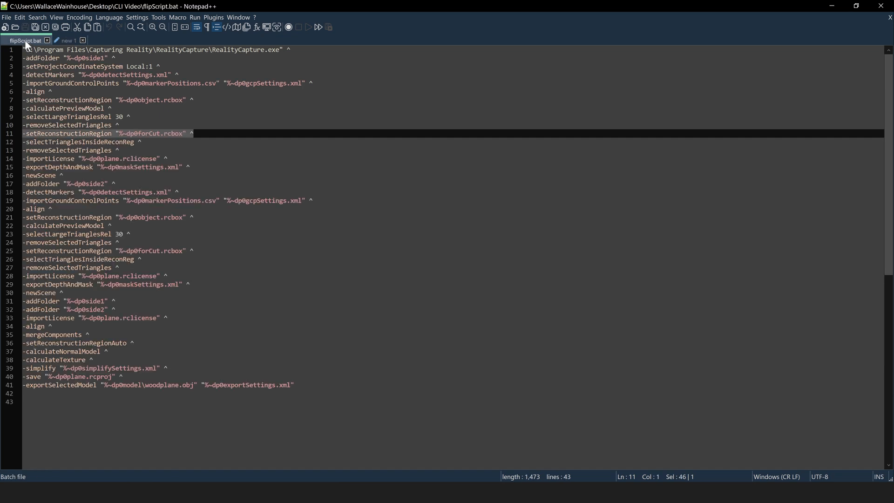
left_click_drag(149, 142, 19, 143)
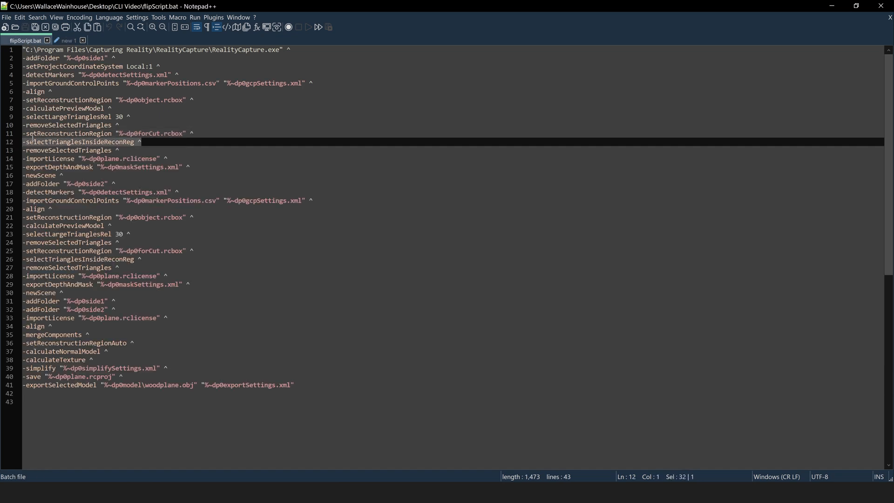
key("ctrl+c")
left_click(68, 40)
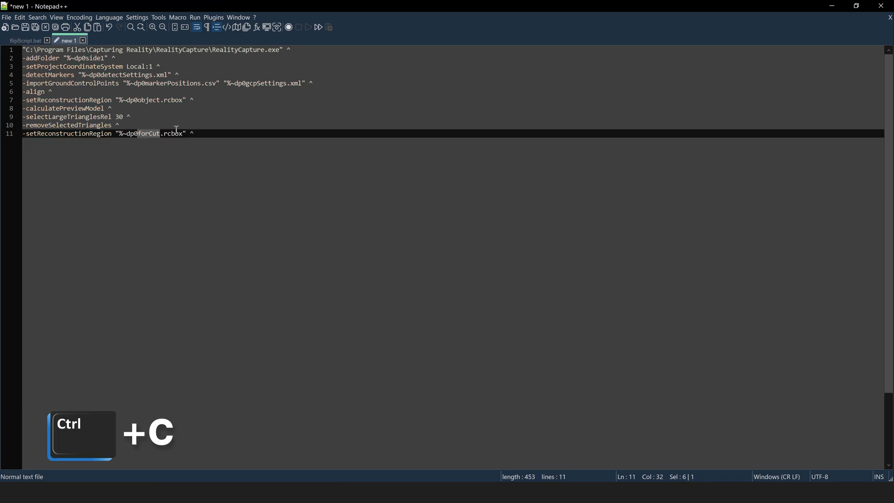
left_click(200, 135)
key("Return")
key("ctrl+v")
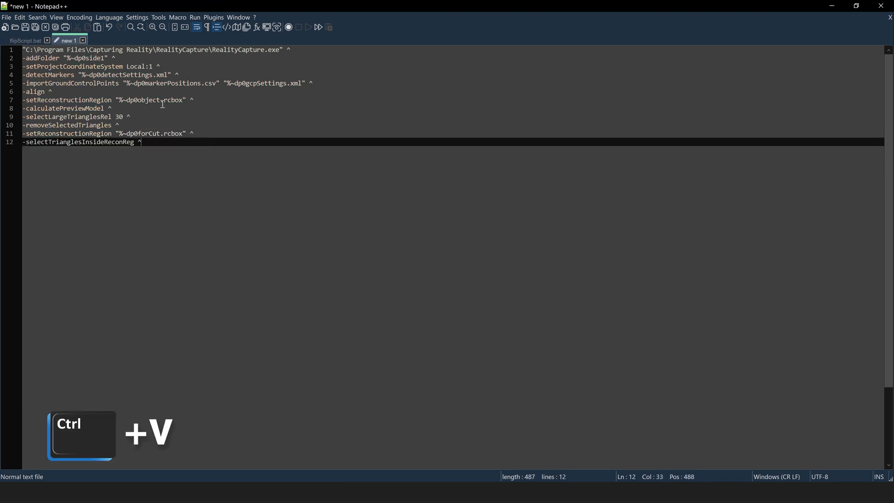
Add the -removeSelectedTriangles line from flipScript.bat as line 13
left_click(24, 41)
left_click_drag(120, 150, 22, 151)
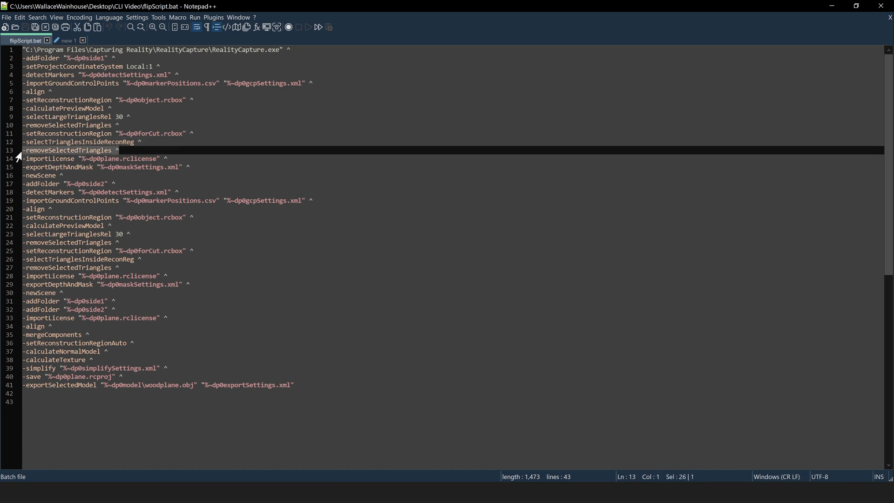
key("ctrl+c")
left_click(67, 41)
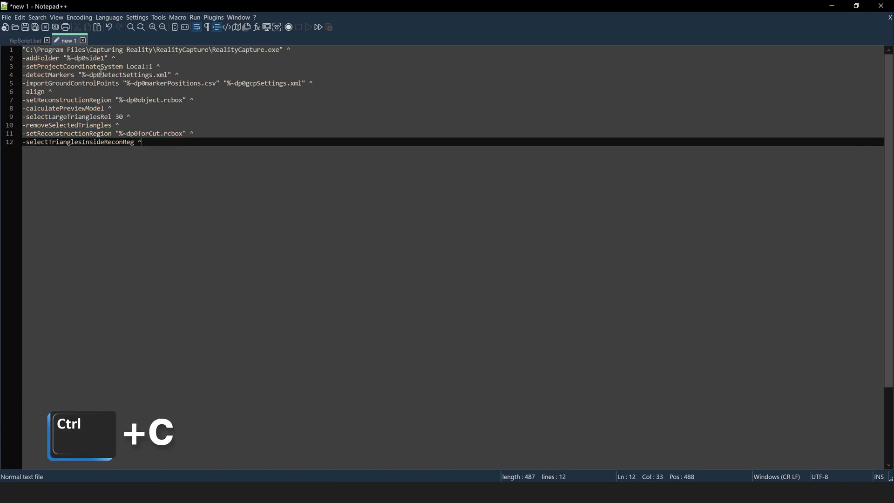
key("Return")
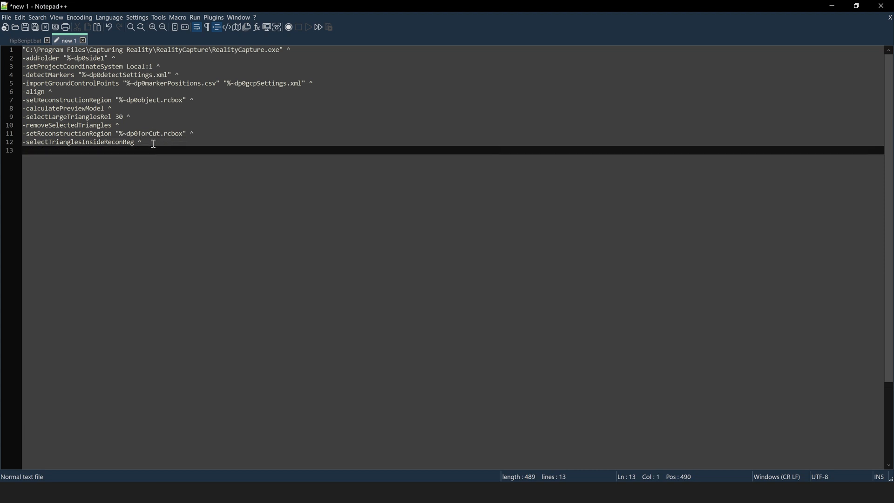
key("ctrl+v")
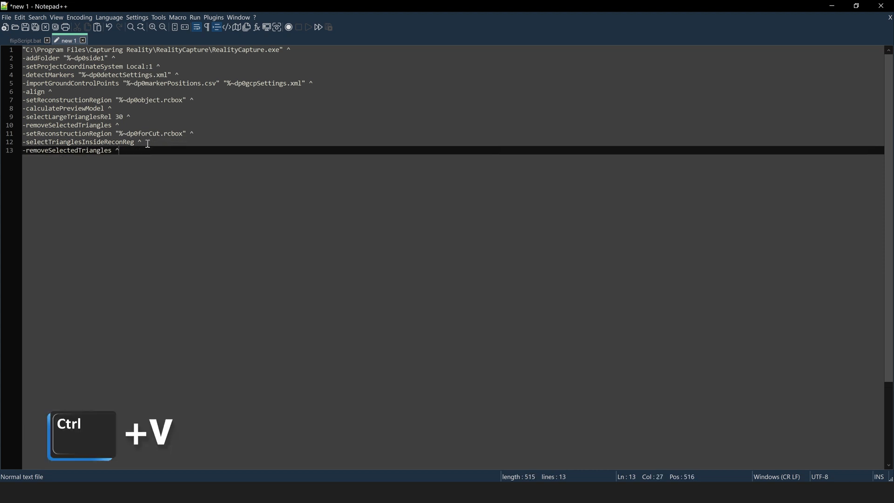
Add the -importLicense "%~dp0plane.rclicense" line as line 14
left_click(16, 39)
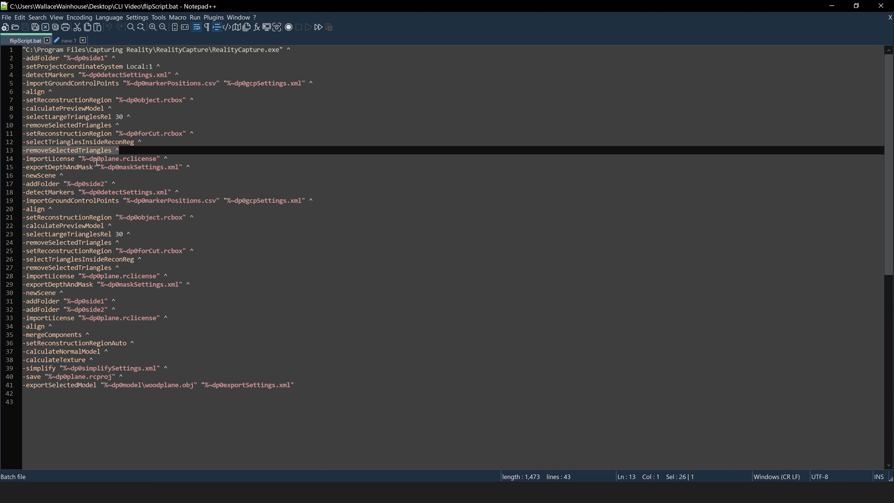
left_click_drag(174, 158, 24, 163)
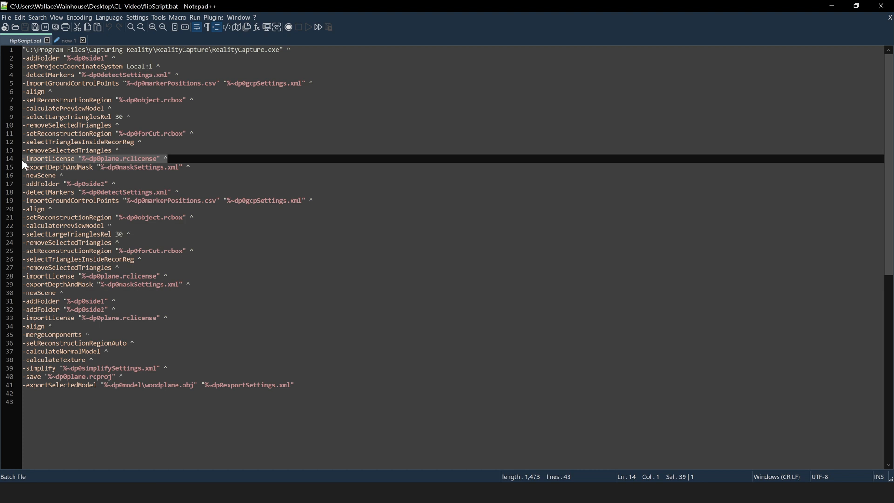
key("ctrl+c")
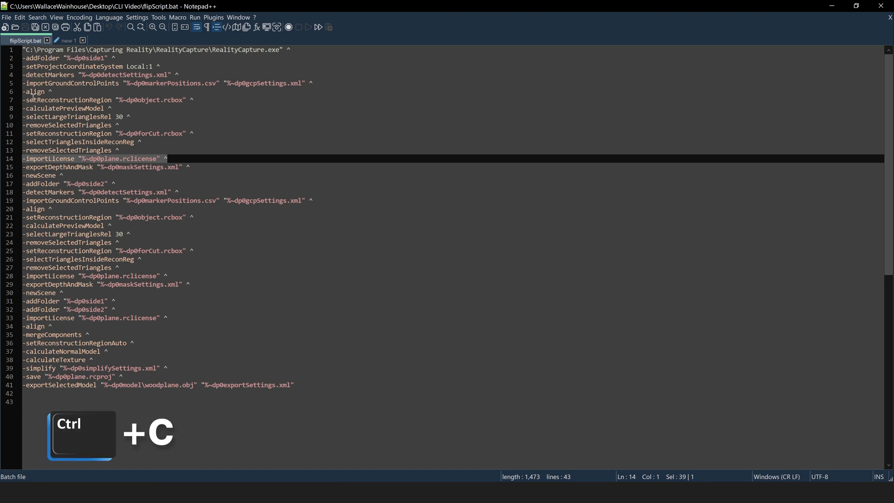
left_click(66, 41)
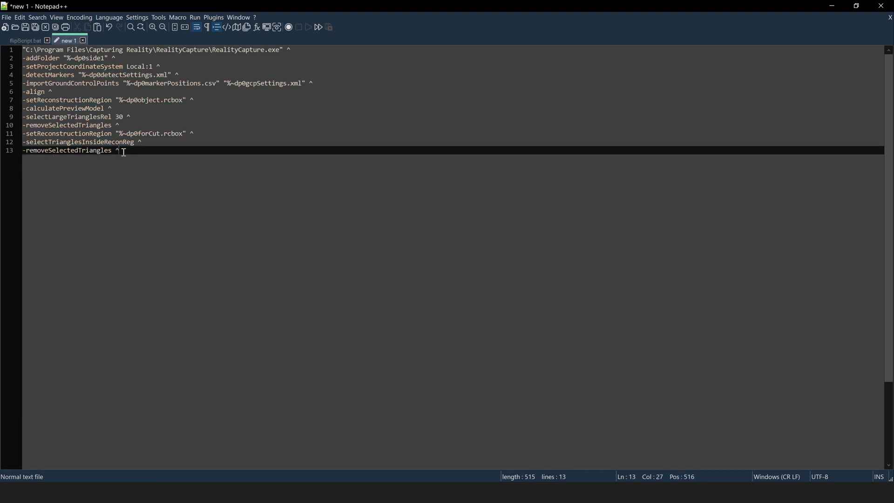
key("Return")
key("ctrl+v")
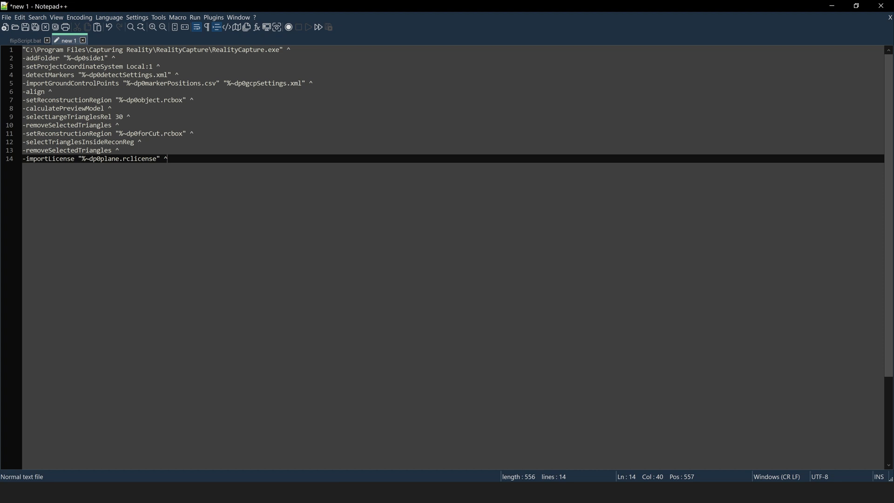
left_click(112, 492)
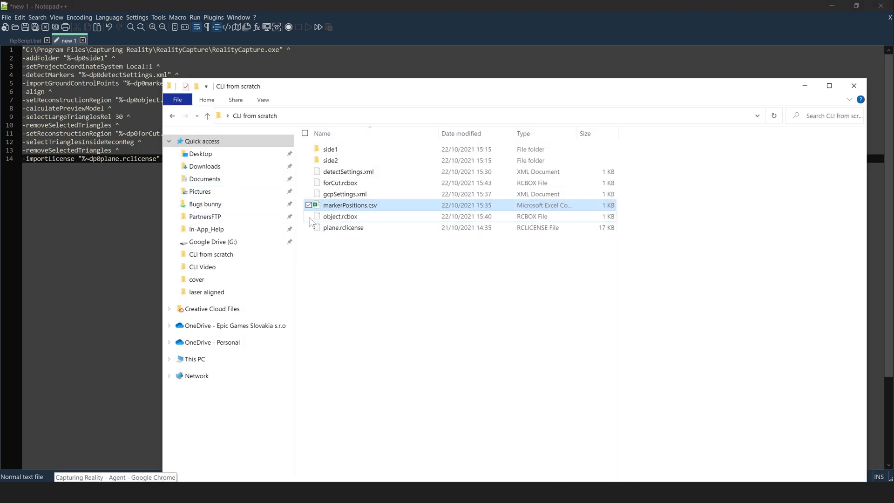
Minimise the CLI from scratch Explorer window
left_click(804, 85)
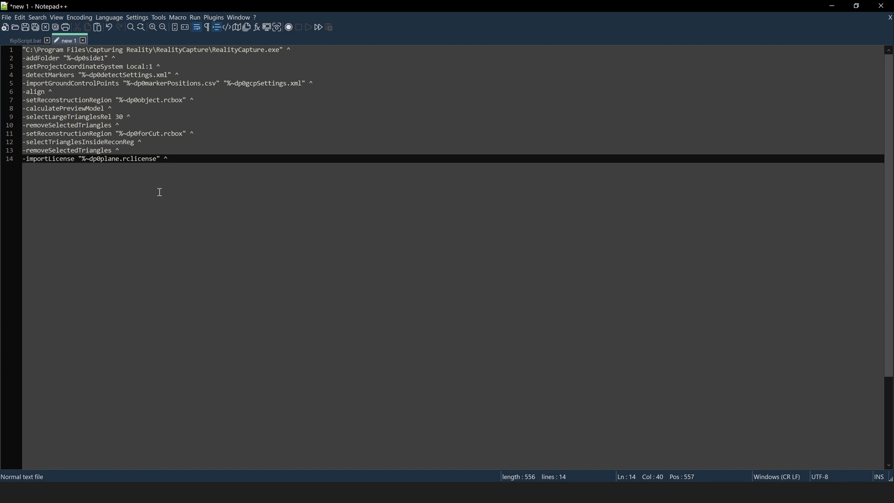
Add line 15 with -getLicense followed by the licence PIN
key("Return")
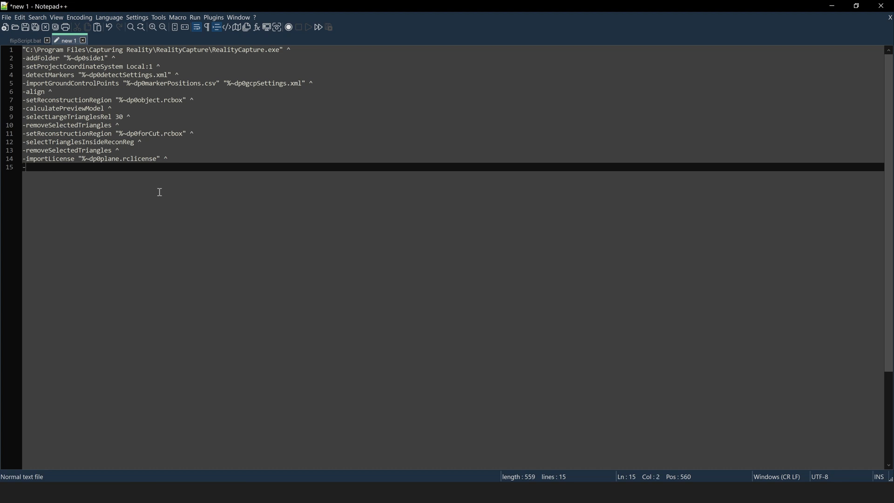
type("-getLicense")
type("1234")
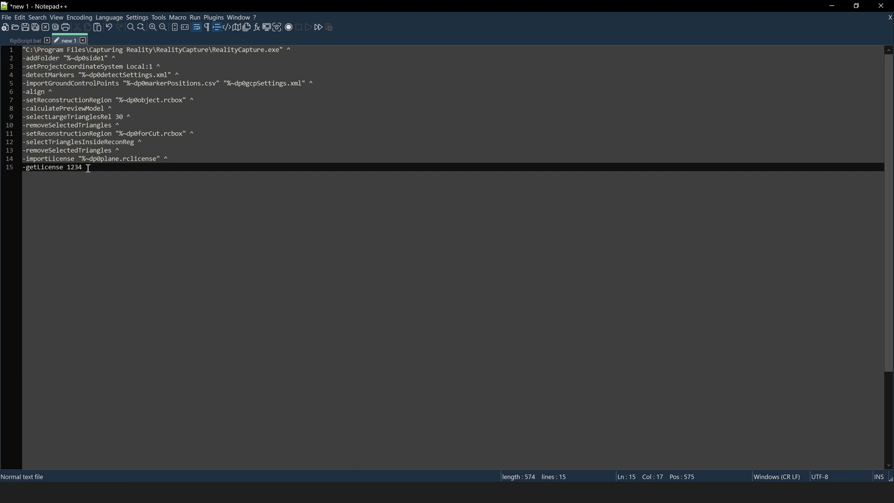
Replace the -getLicense line 15 with -exportDepthAndMask "%~dp0maskSettings.xml" ^ copied from flipScript.bat
left_click_drag(88, 168, 24, 169)
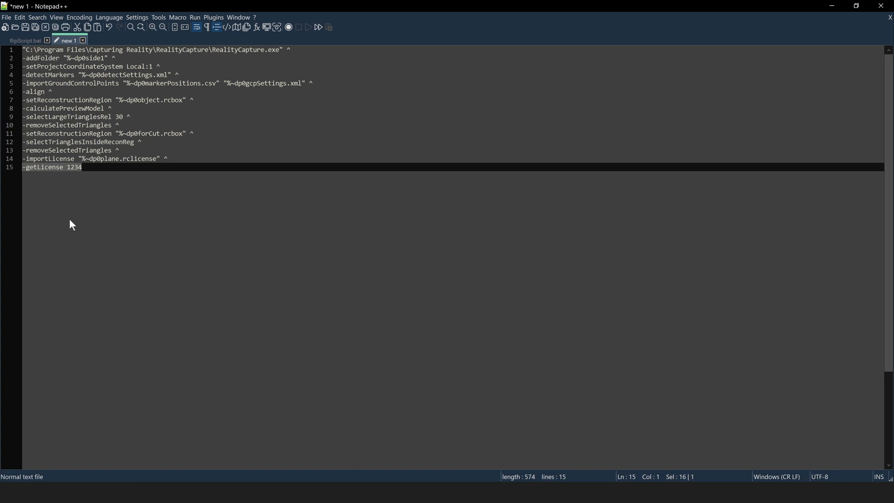
key("Delete")
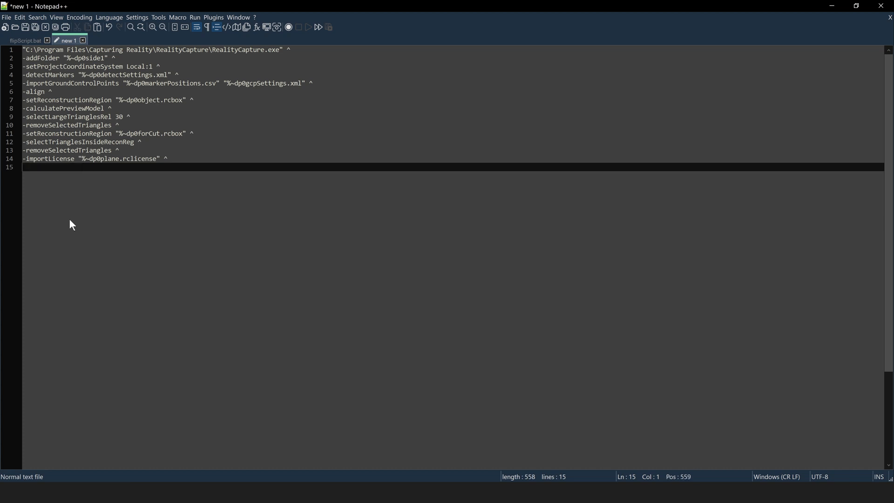
left_click(29, 42)
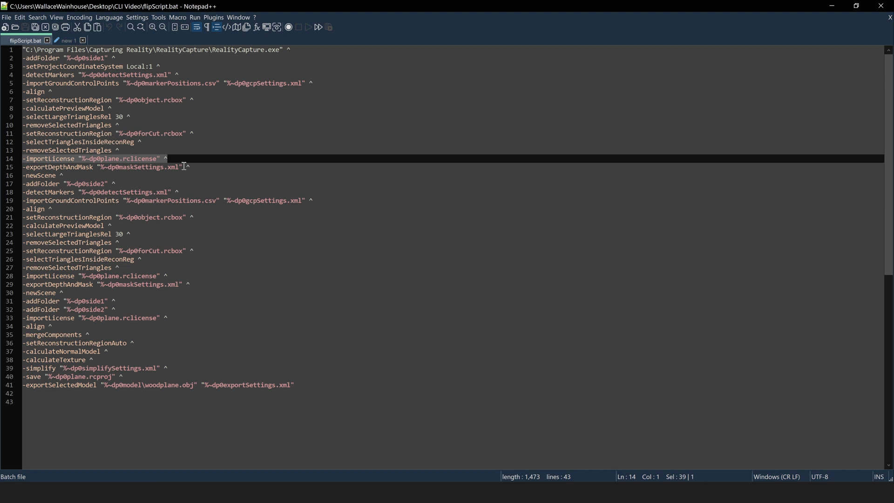
left_click_drag(191, 167, 16, 171)
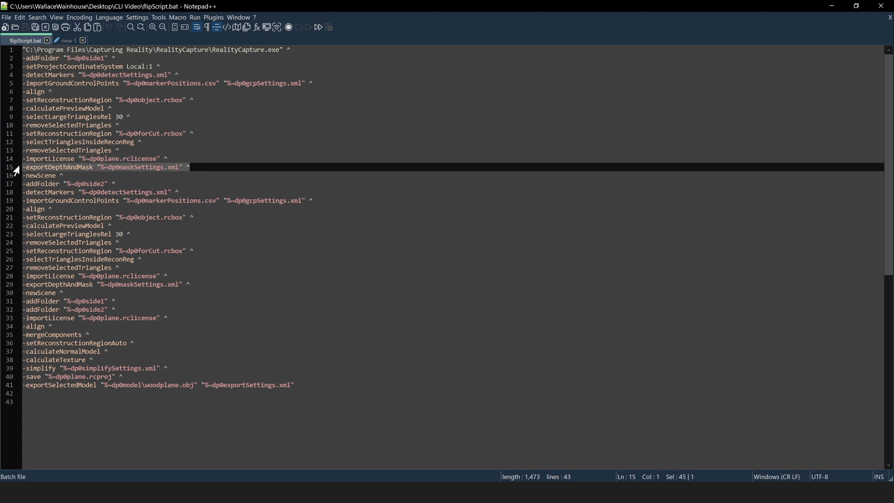
key("ctrl+c")
left_click(70, 40)
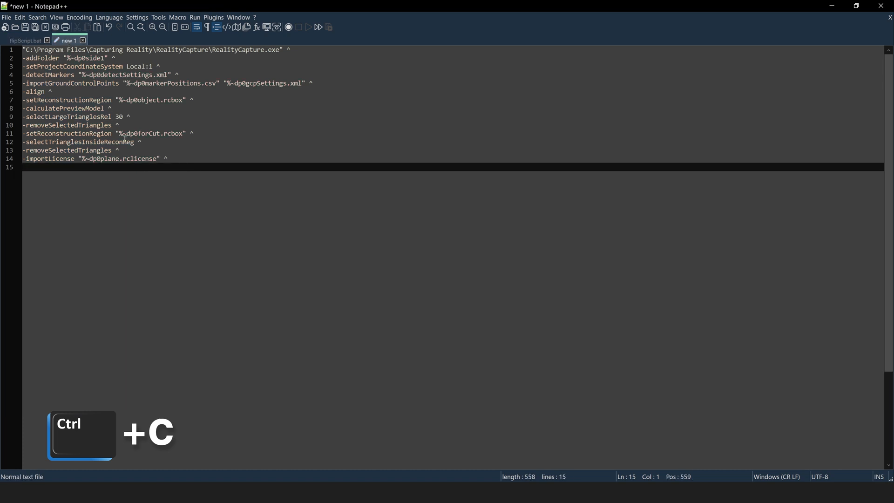
key("ctrl+v")
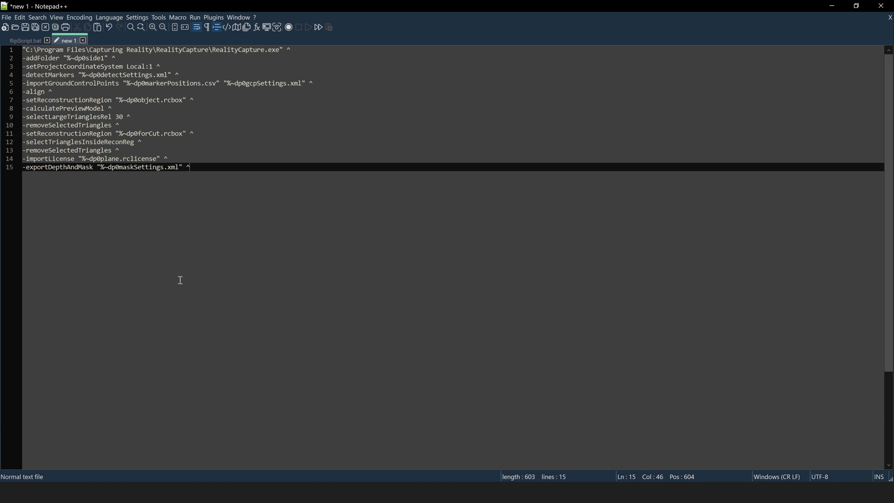
Tighten the reconstruction box around the object, compute a Preview model, and start the Depth and Mask export
key("alt+Tab")
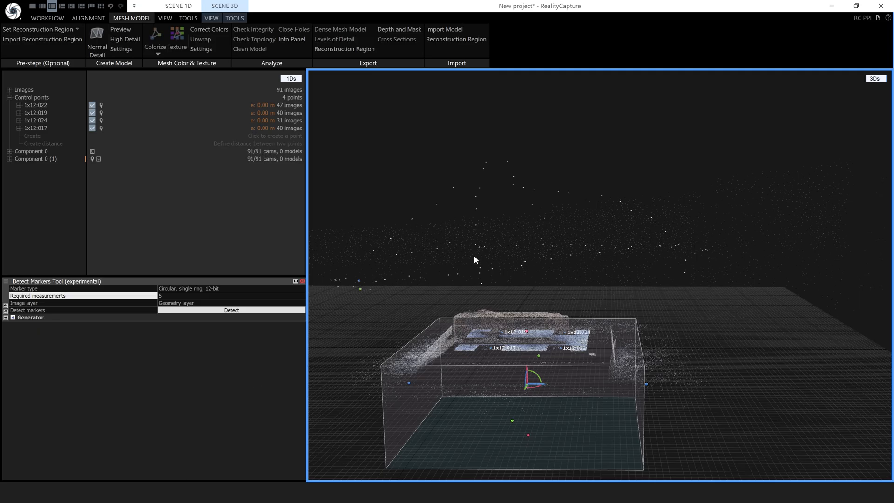
left_click_drag(519, 277, 544, 289)
left_click_drag(527, 328, 532, 246)
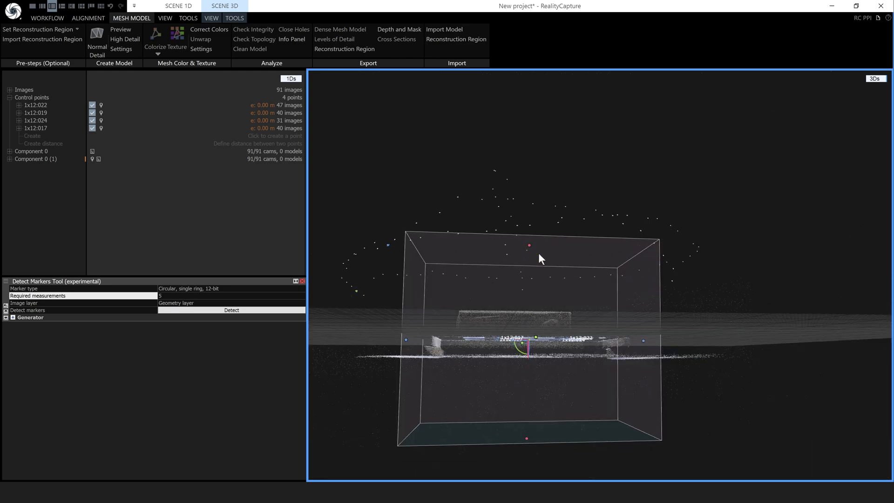
left_click_drag(644, 341, 544, 340)
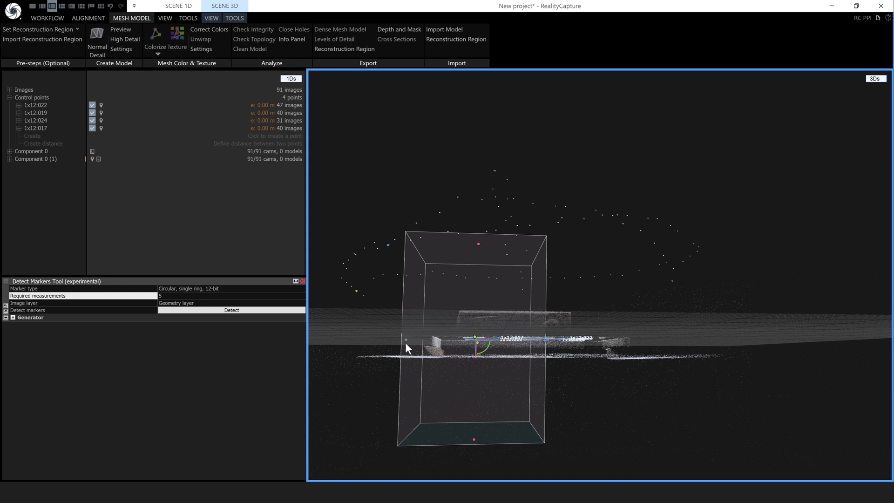
left_click_drag(412, 344, 544, 337)
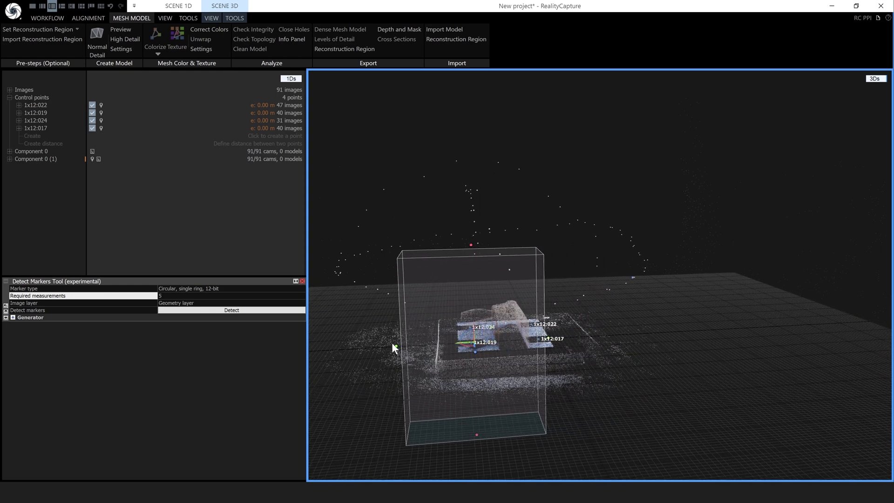
left_click_drag(397, 350, 456, 394)
left_click(130, 30)
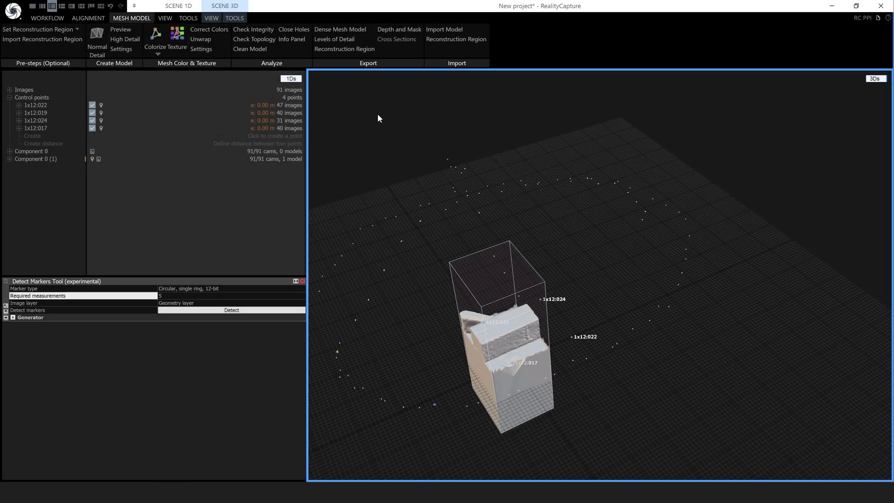
left_click(398, 29)
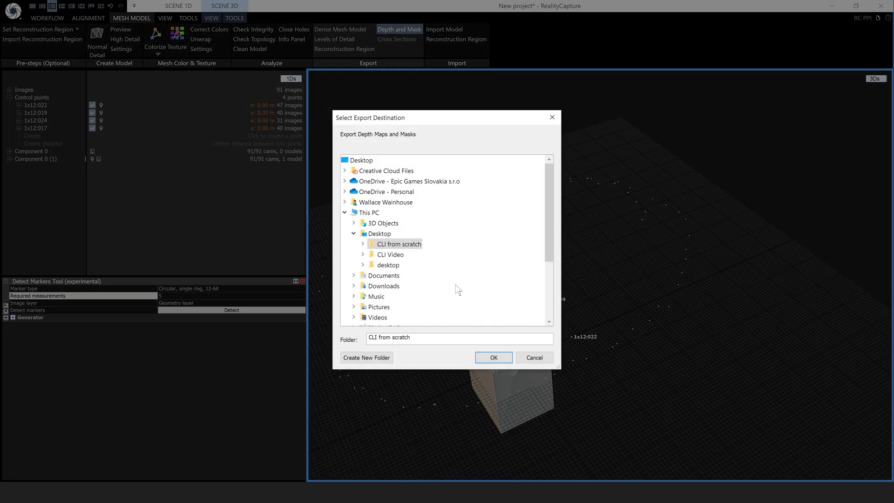
Accept CLI from scratch as destination and set Export Camera Depths to No
left_click(495, 356)
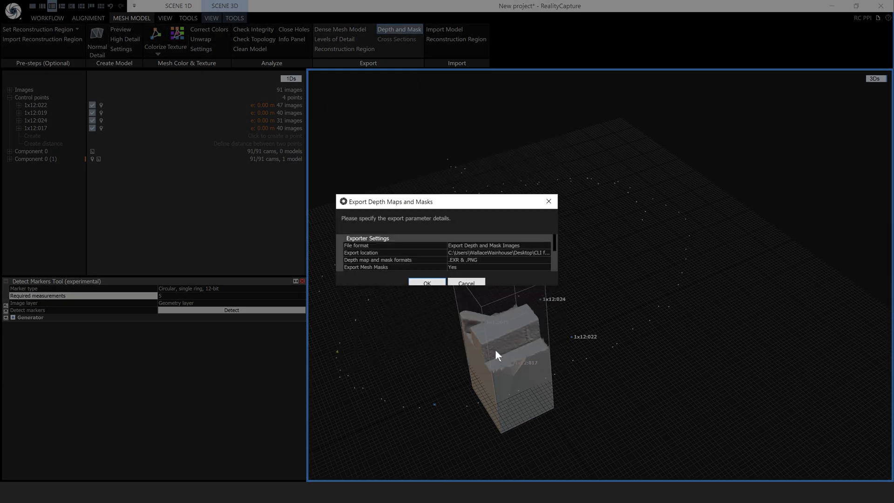
left_click_drag(517, 293, 517, 349)
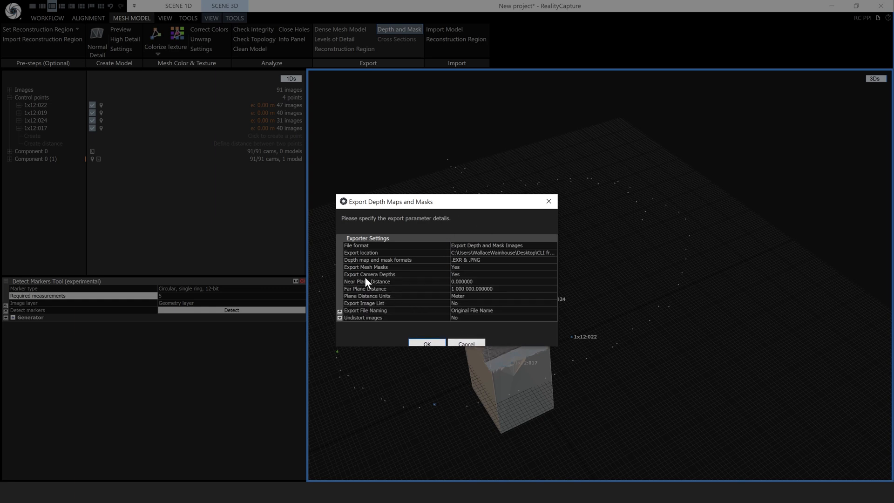
left_click(471, 274)
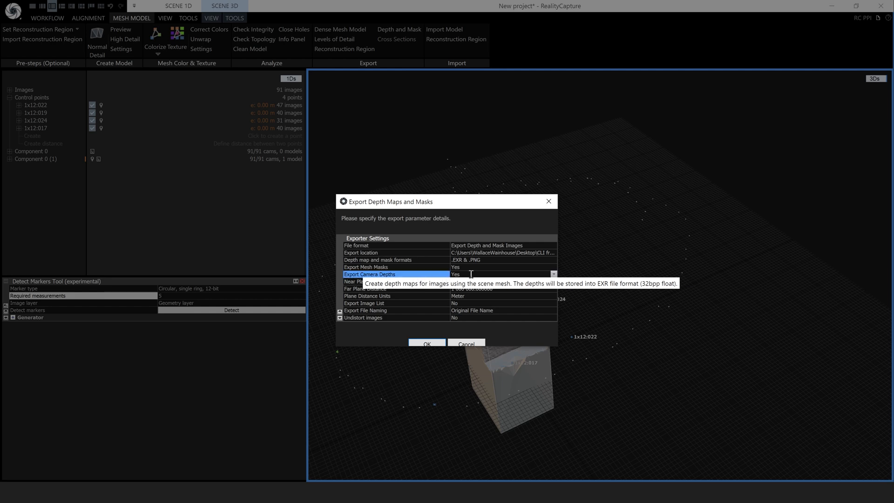
left_click(553, 275)
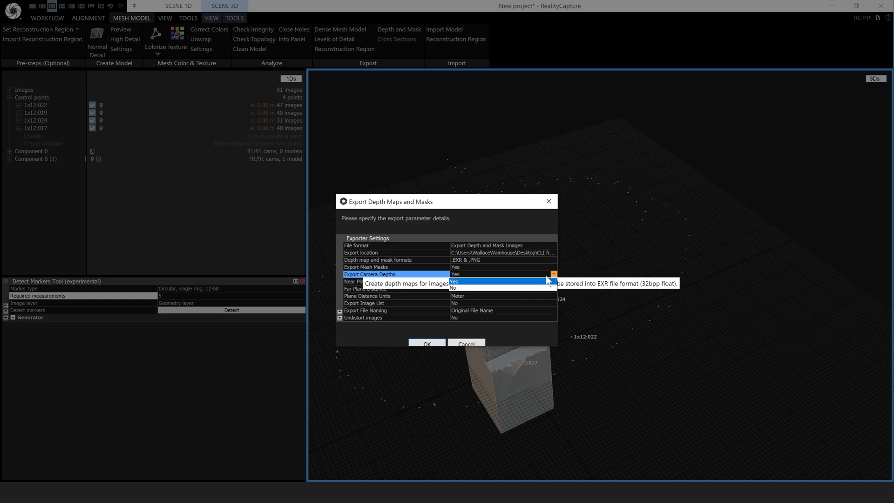
left_click(483, 288)
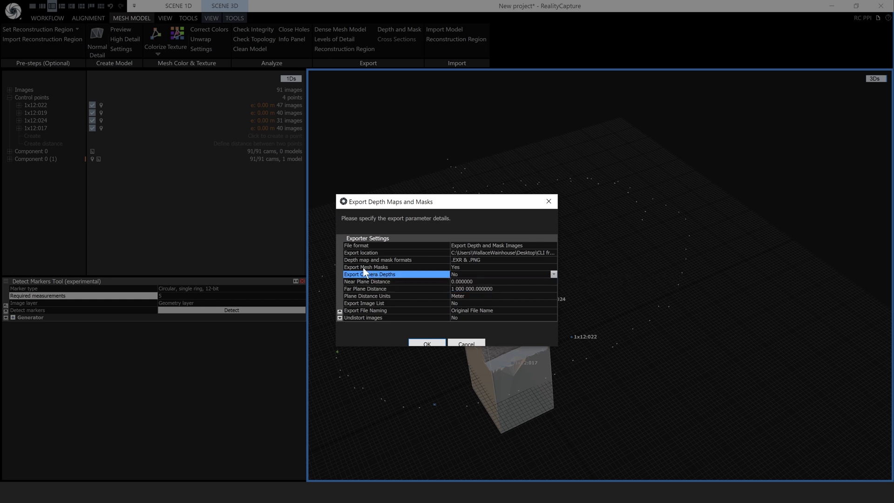
Save the export settings as maskSettings, using the name copied from line 15, and close the dialog
left_click(340, 318)
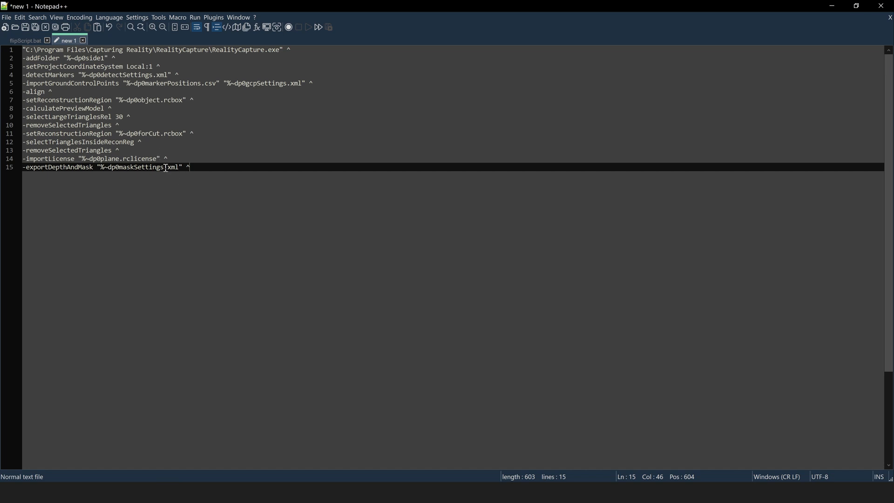
mouse_move(166, 168)
left_mouse_down()
mouse_move(122, 170)
mouse_move(164, 170)
left_mouse_up()
key("ctrl+c")
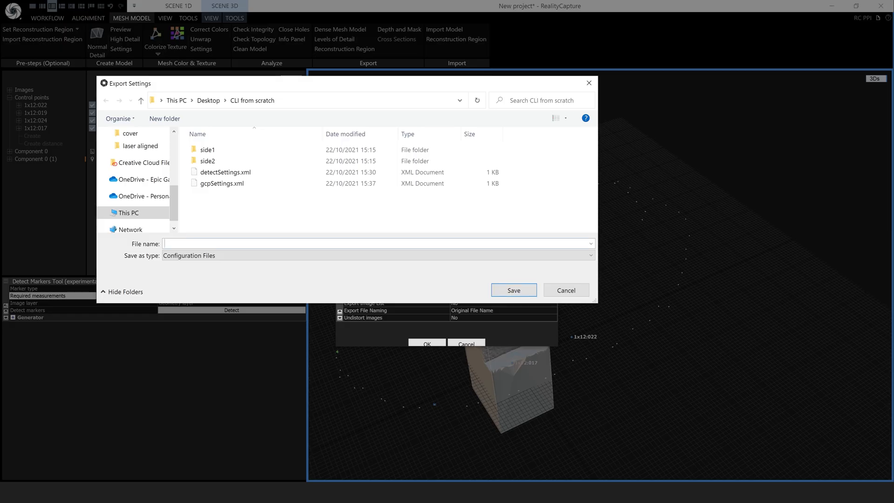
left_click(234, 239)
key("ctrl+v")
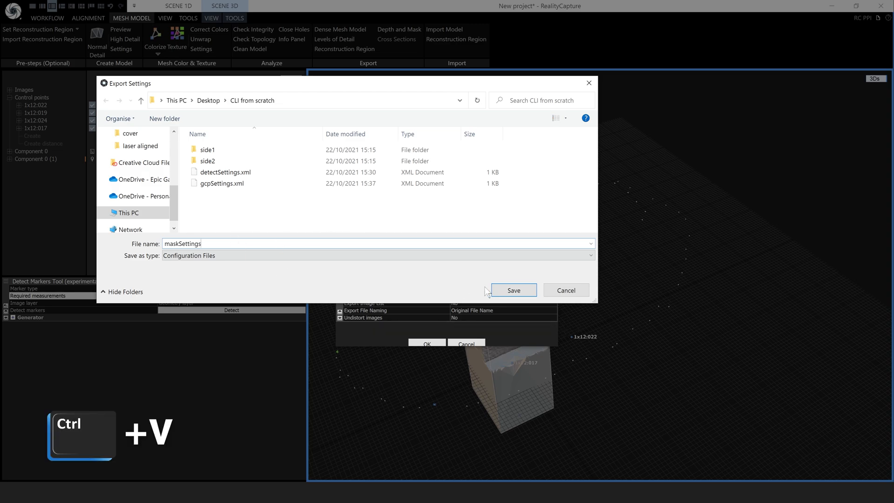
left_click(513, 290)
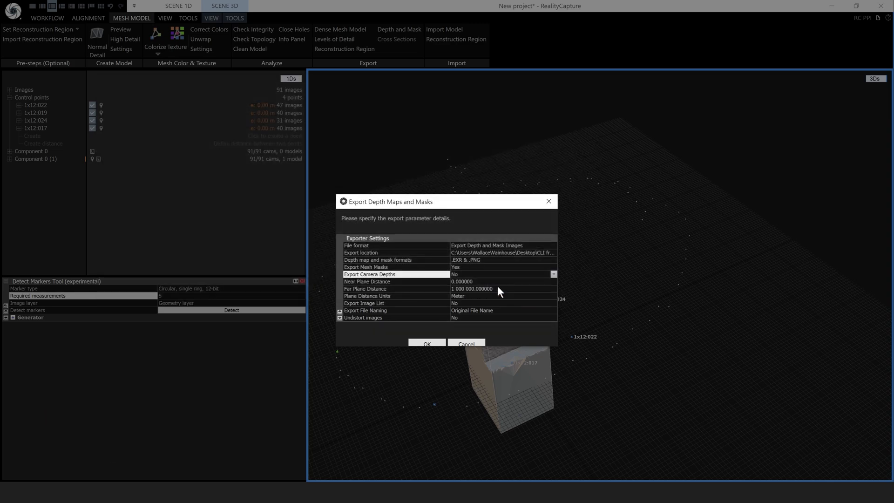
left_click(548, 201)
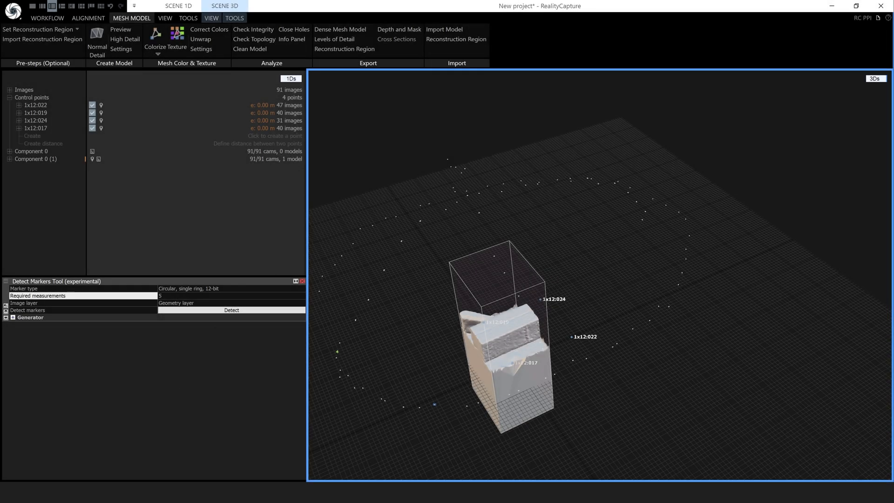
Copy -newScene ^ from flipScript.bat into the new script as line 16
left_click(122, 491)
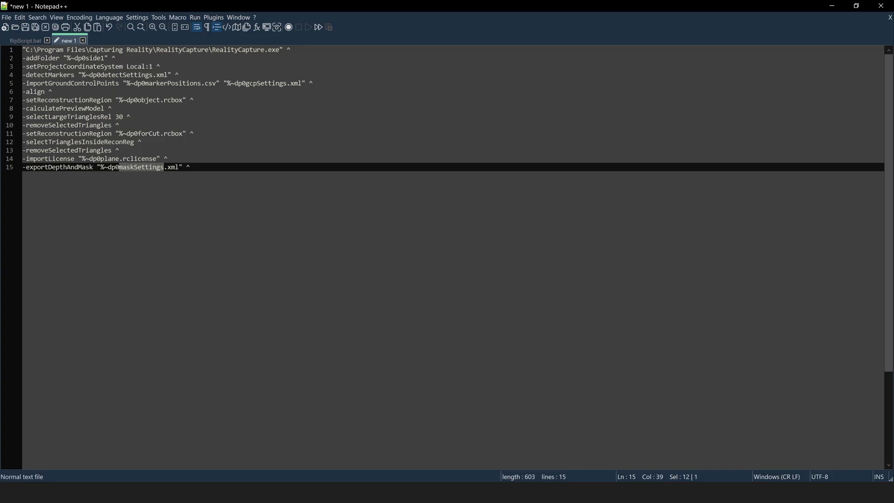
left_click(25, 41)
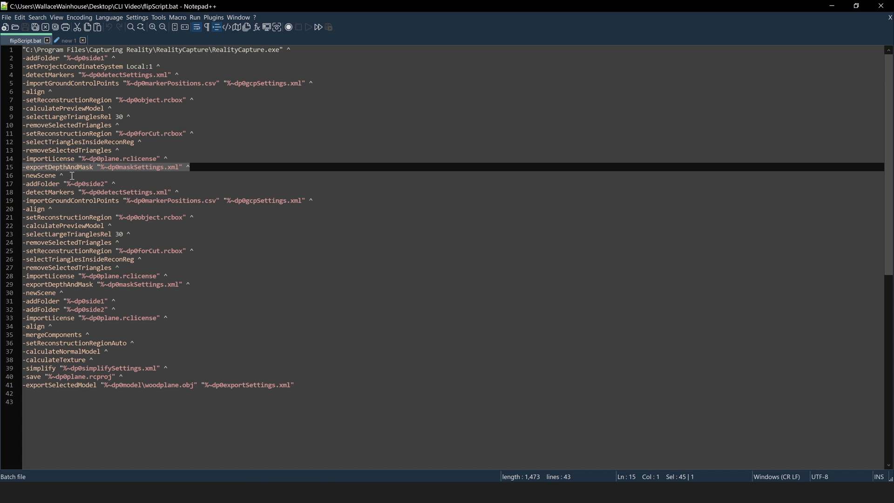
left_click_drag(67, 176, 23, 176)
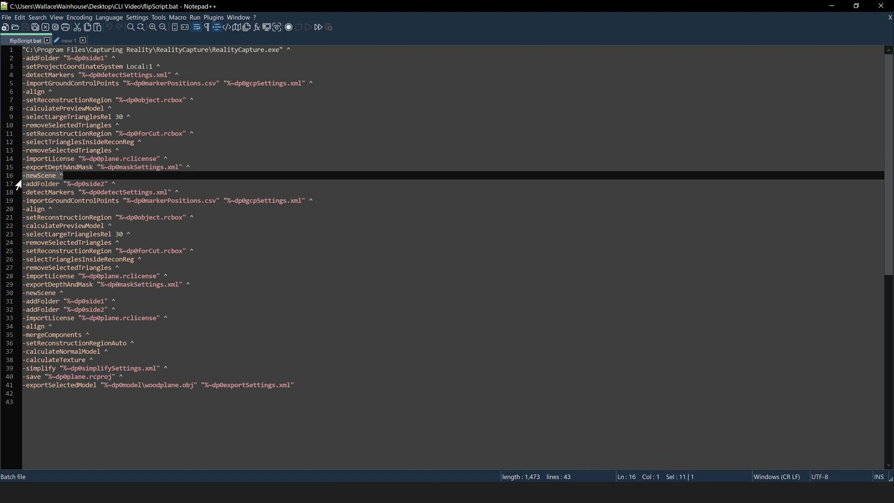
key("ctrl+c")
left_click(66, 40)
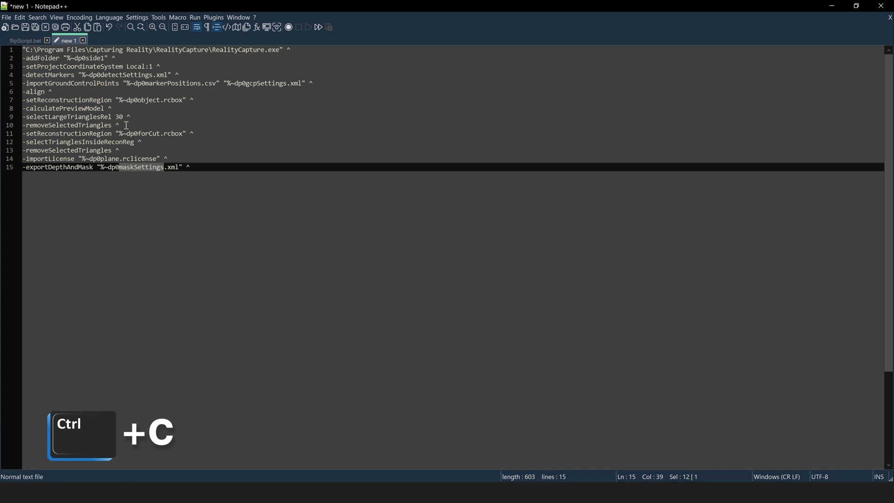
left_click(205, 169)
key("Return")
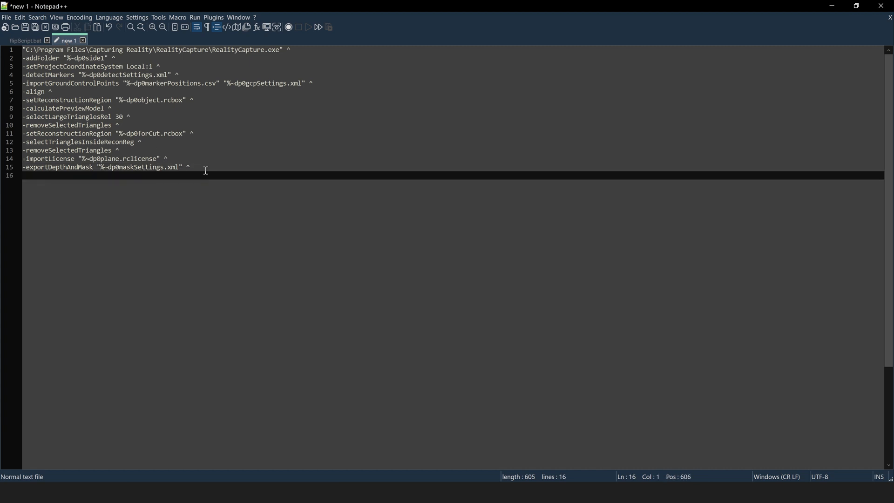
key("ctrl+v")
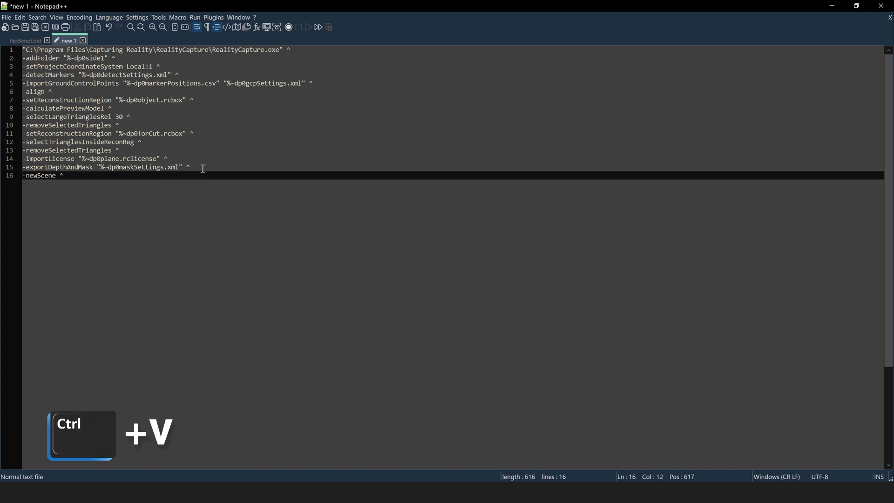
left_click(27, 40)
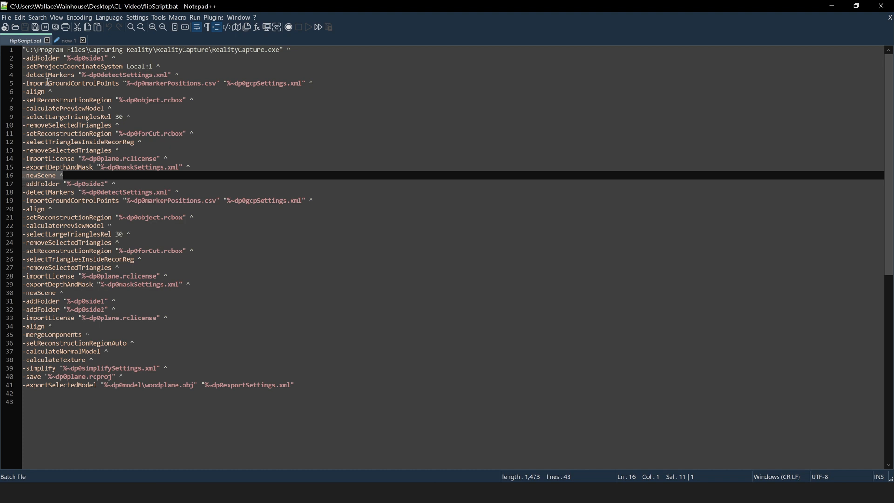
Duplicate script lines 2–15 after -newScene as lines 17–30
left_click(66, 41)
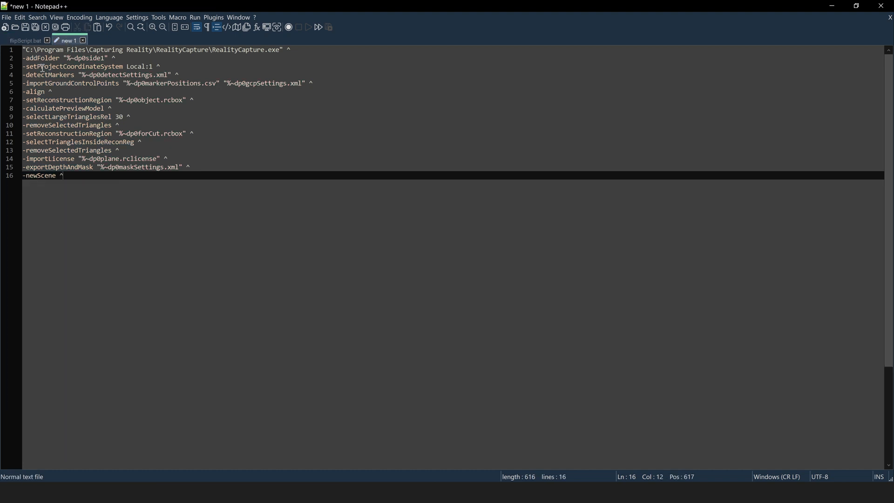
left_click_drag(23, 59, 205, 169)
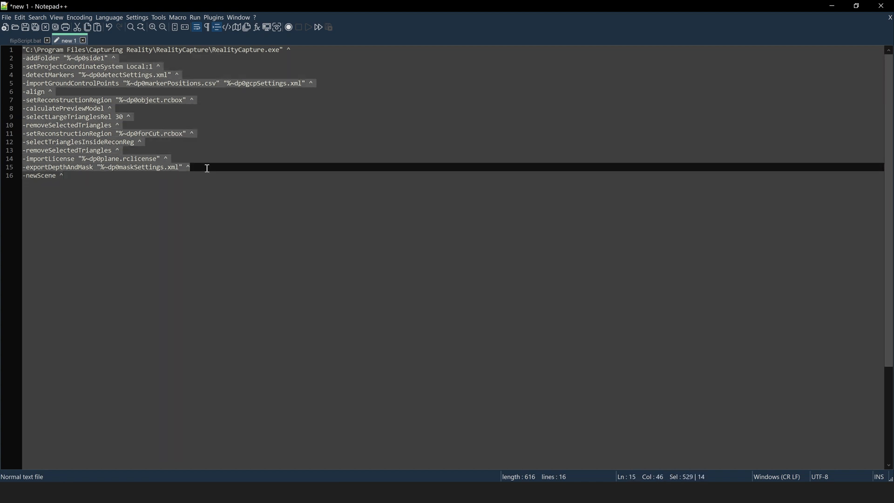
key("ctrl+c")
left_click(78, 178)
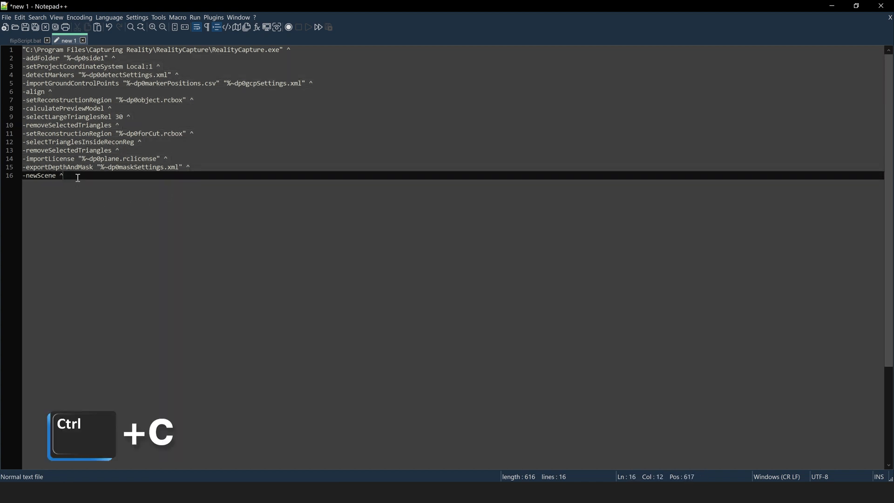
key("Return")
key("ctrl+v")
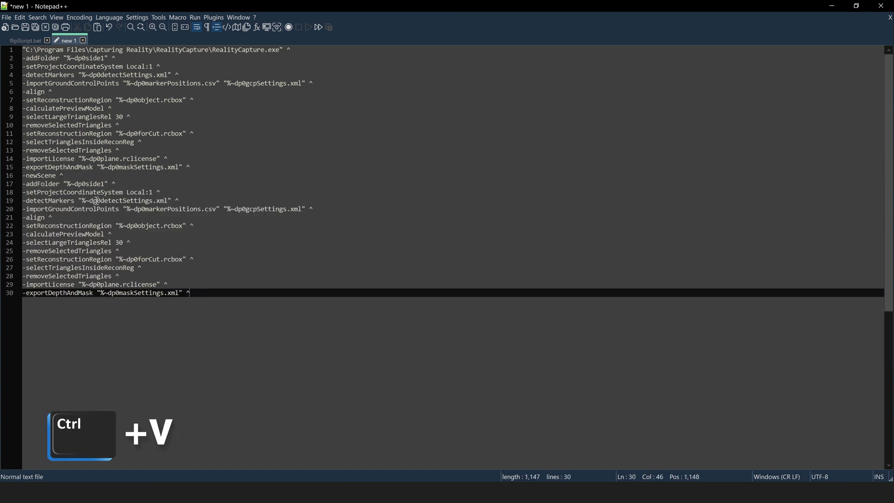
Change the addFolder folder on line 17 from side1 to side2
left_click(103, 184)
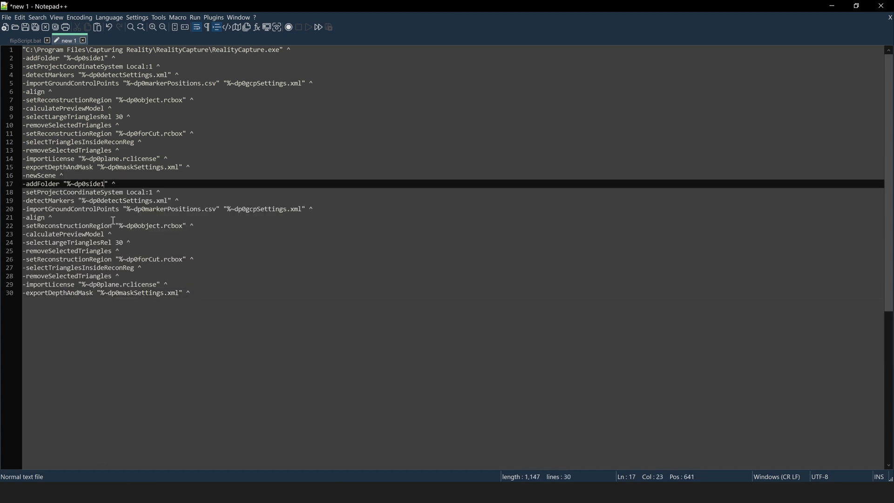
key("BackSpace")
type("2")
left_click(204, 294)
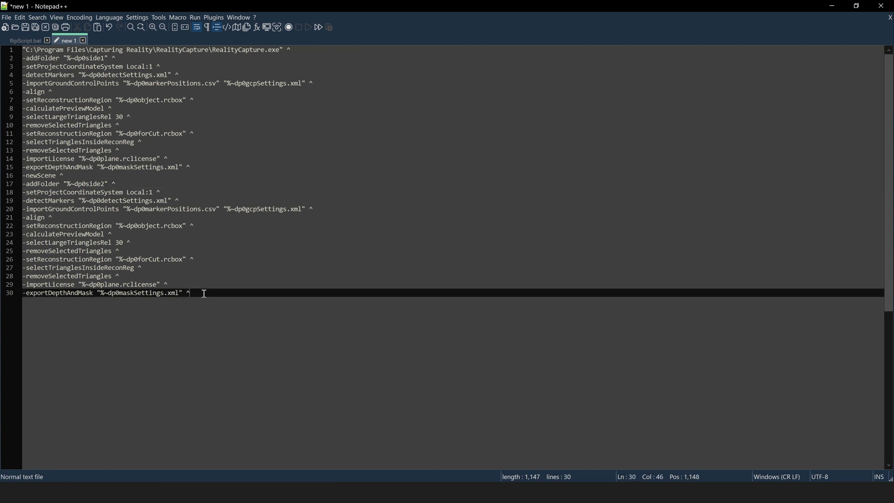
left_click(28, 41)
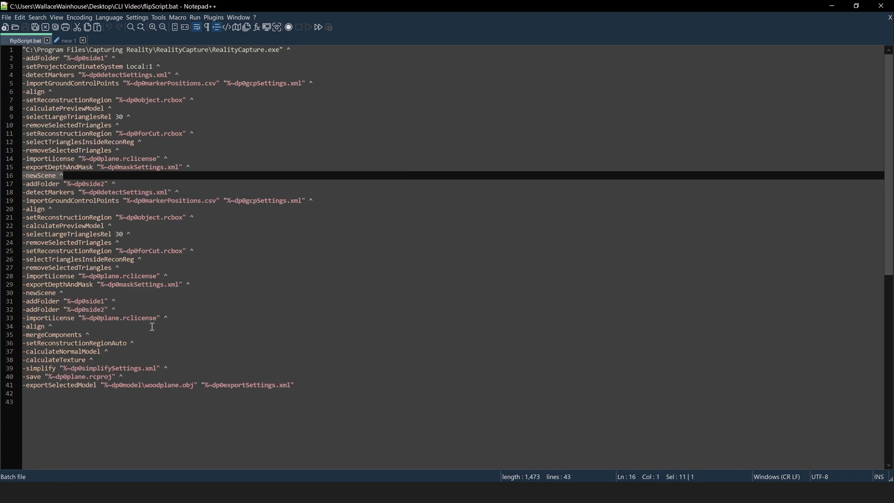
Add a -newScene line from flipScript.bat as line 31
scroll(152, 327, "down", 1)
left_click_drag(68, 268, 22, 268)
key("ctrl+c")
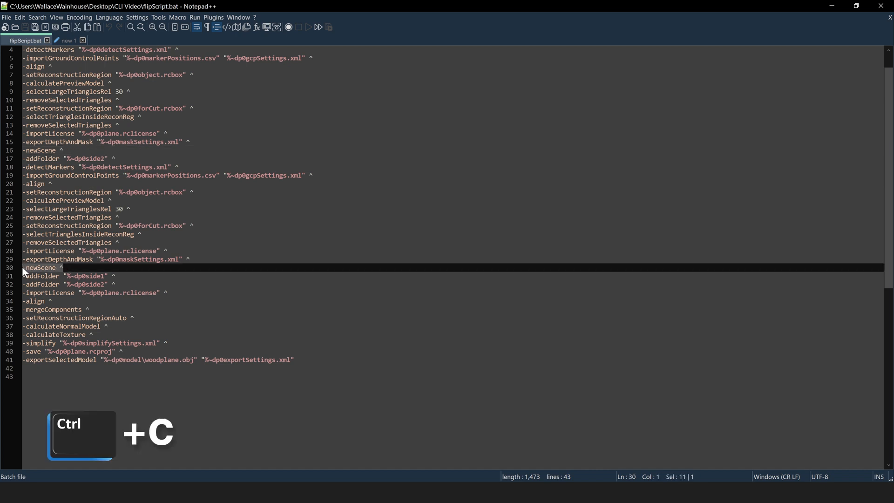
left_click(67, 41)
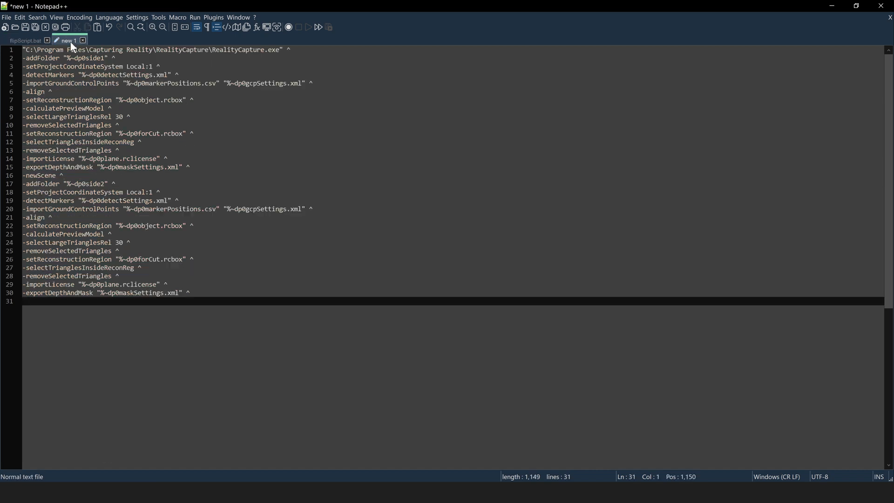
key("ctrl+v")
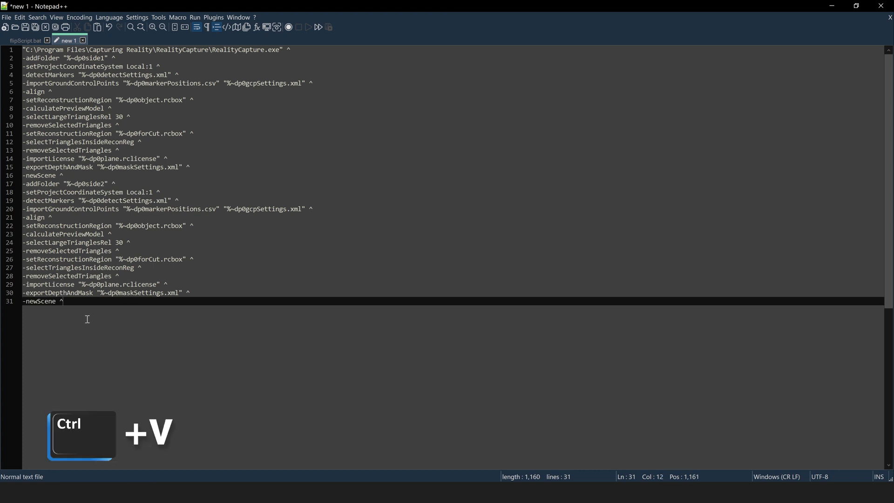
Add the addFolder side1 and side2, importLicense and -align lines after -newScene
left_click(33, 39)
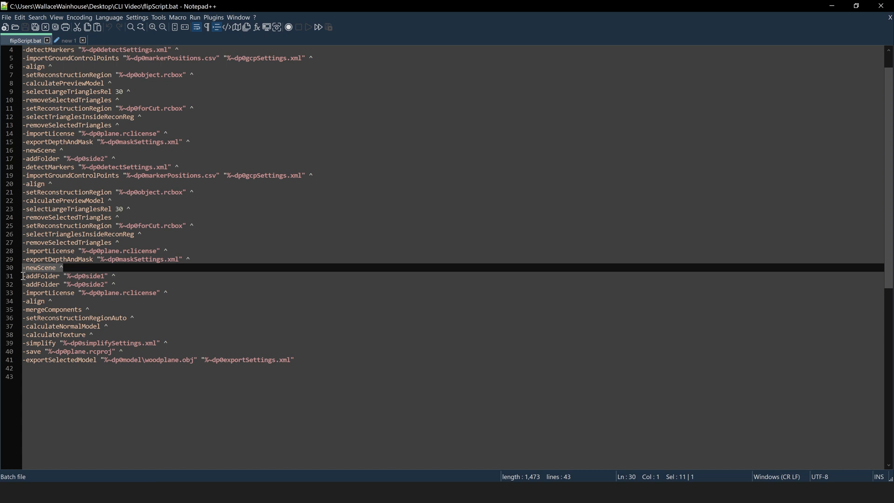
left_click_drag(23, 276, 122, 285)
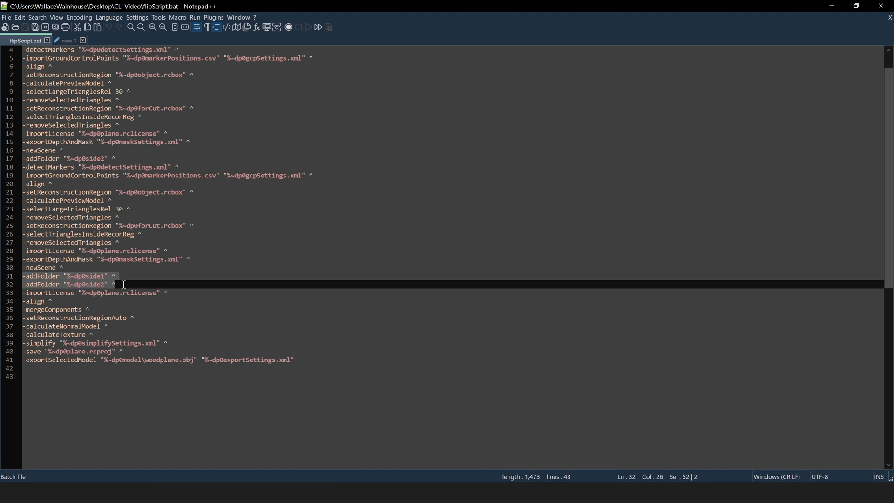
left_click_drag(124, 284, 177, 293)
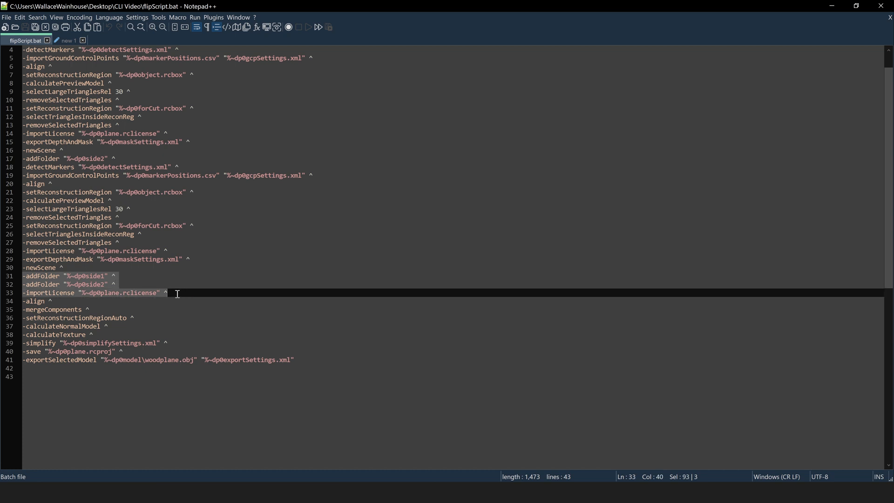
left_click_drag(177, 294, 180, 302)
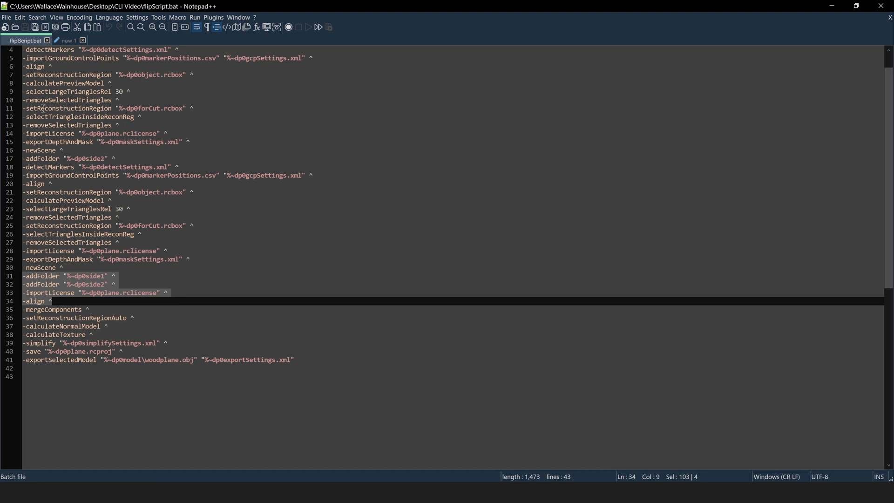
key("ctrl+c")
left_click(65, 40)
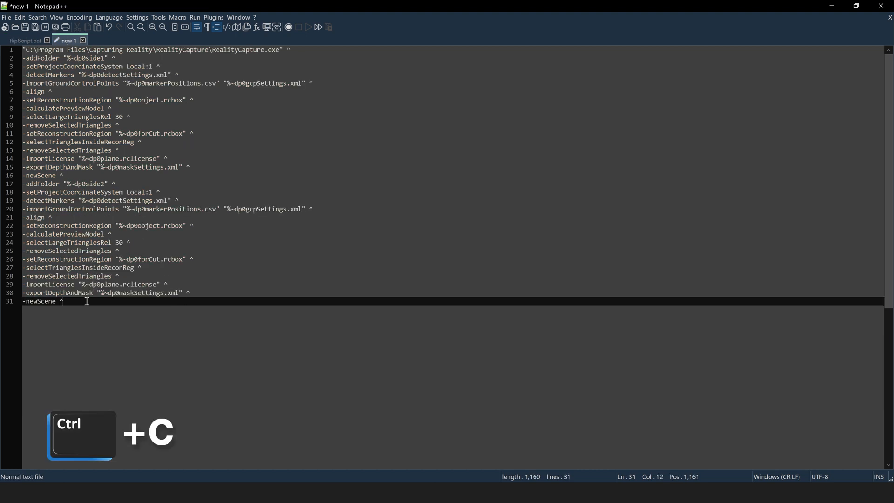
key("Return")
key("ctrl+v")
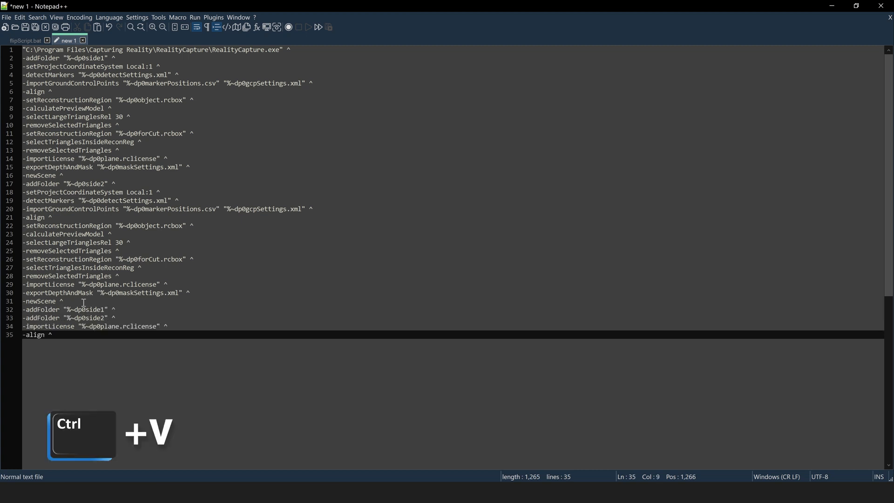
Add -mergeComponents ^ as line 36, followed by an empty line 37
scroll(70, 331, "down", 1)
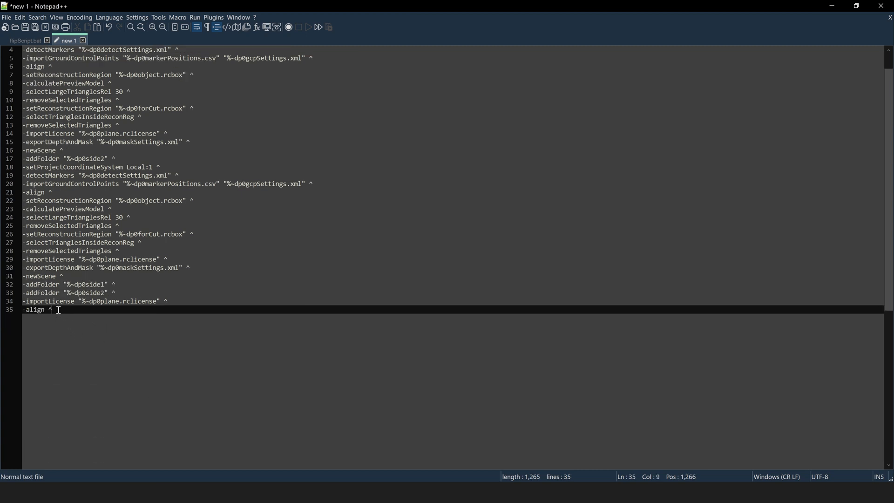
left_click(27, 38)
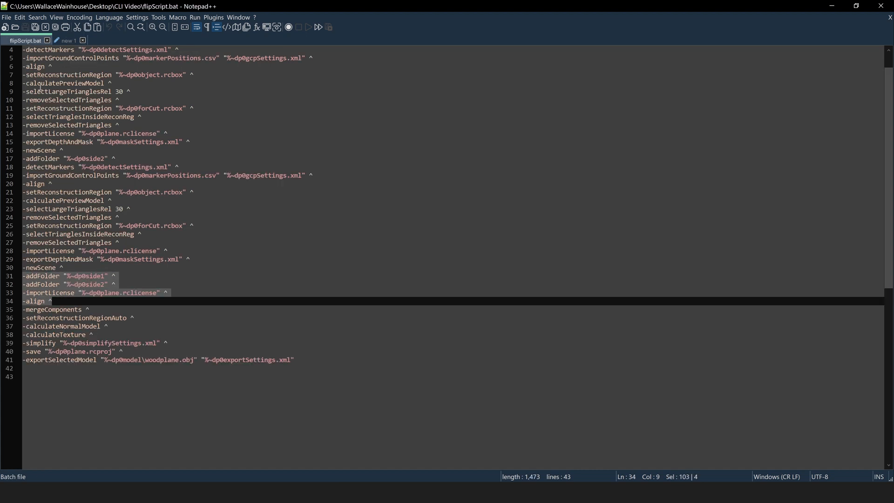
left_click_drag(93, 309, 24, 309)
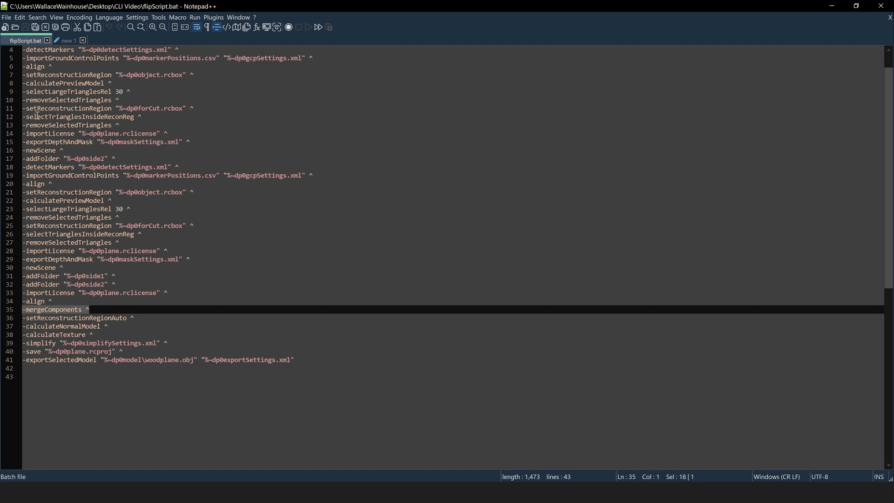
key("ctrl+c")
left_click(69, 41)
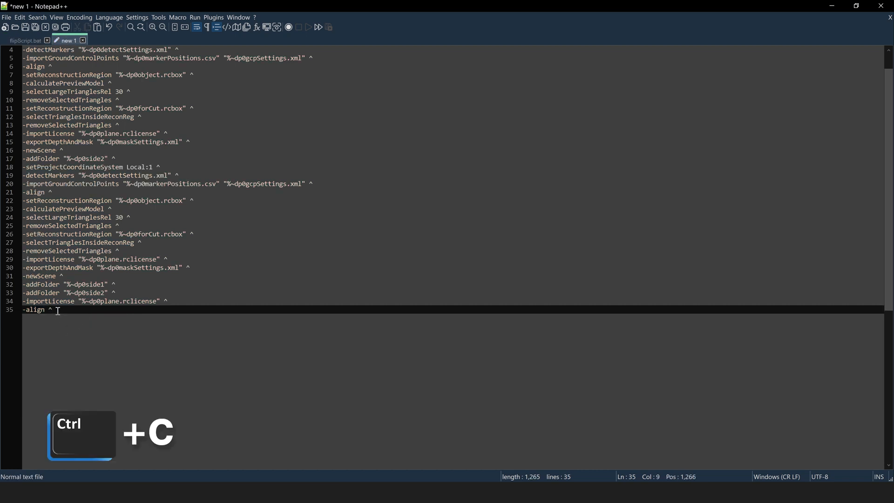
key("Return")
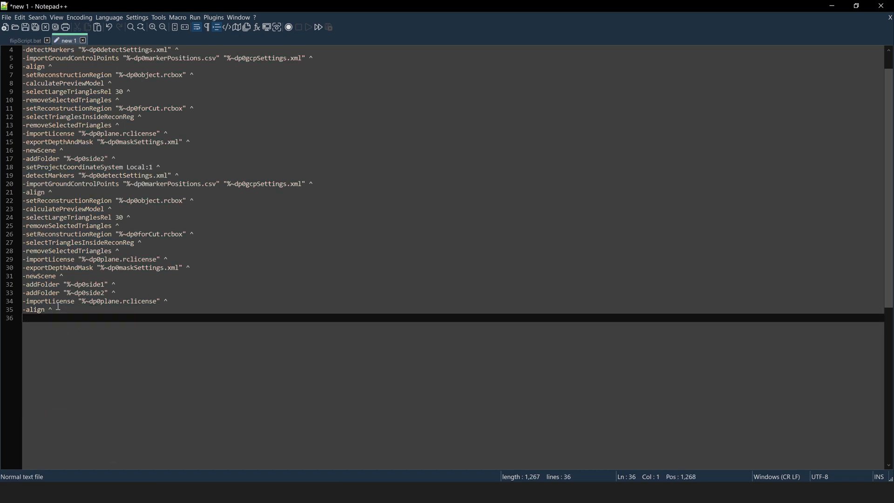
key("ctrl+v")
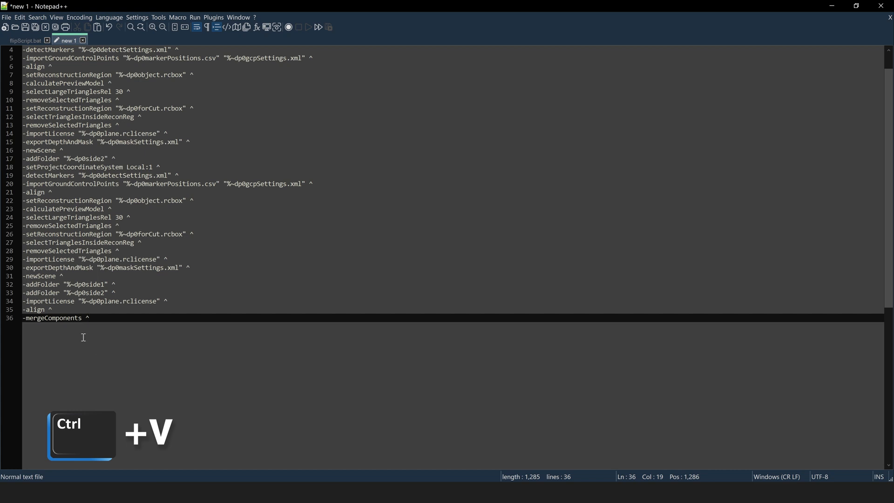
key("Return")
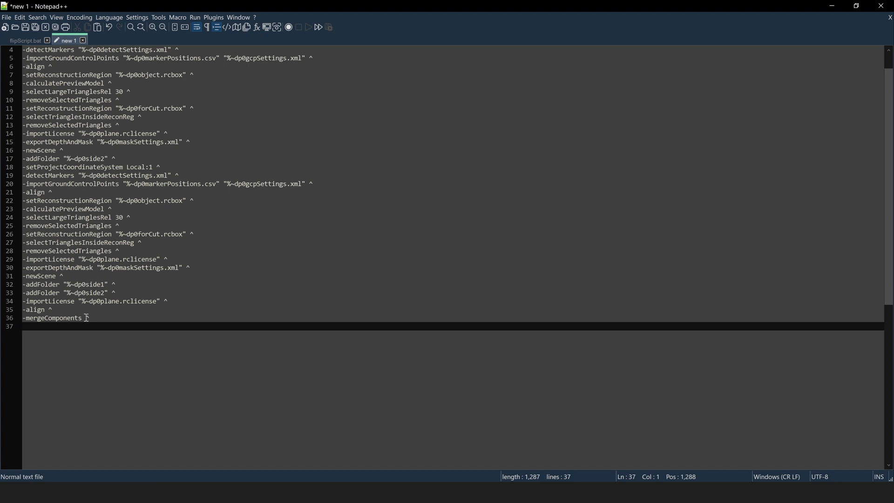
Compare both scripts and select the -setReconstructionRegionAuto line in flipScript.bat
left_click(31, 41)
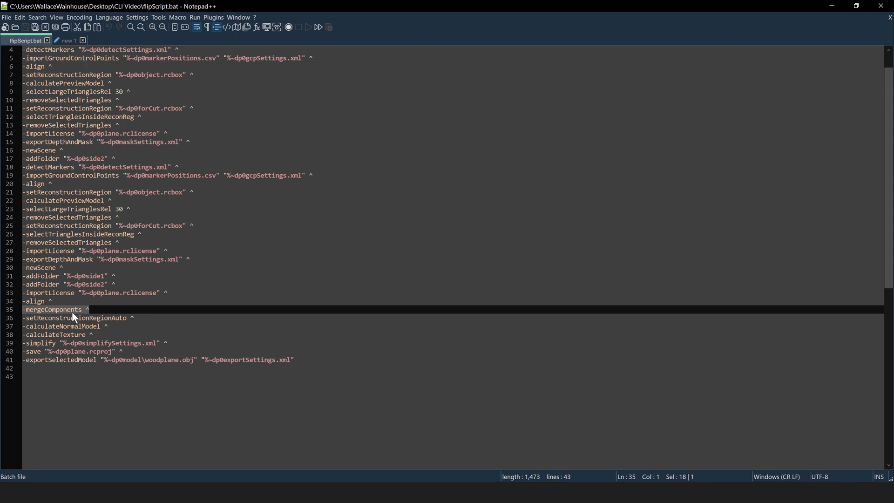
left_click(67, 42)
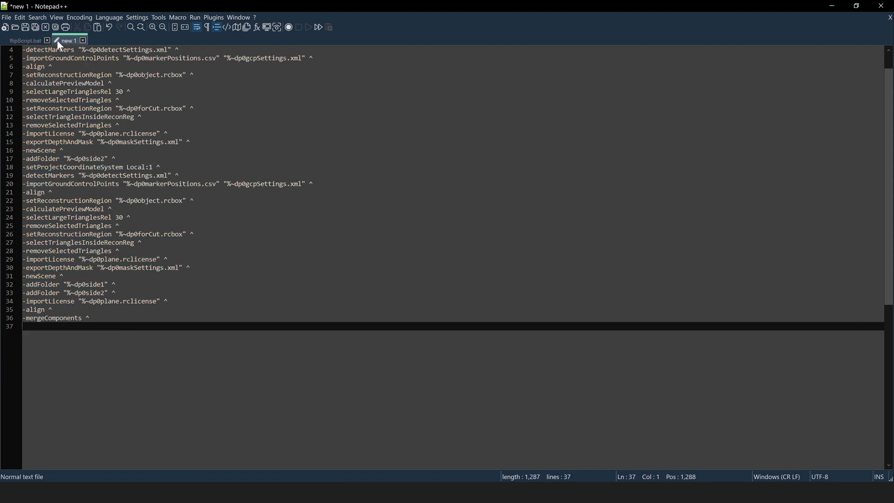
left_click(27, 41)
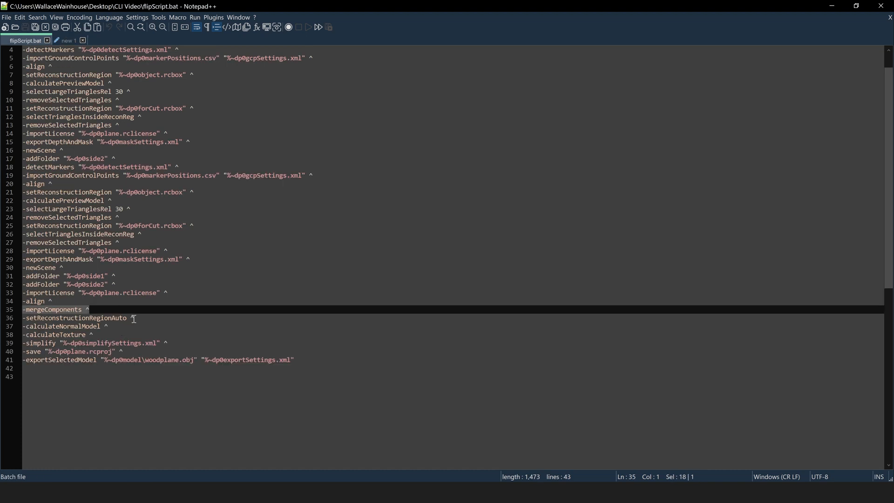
left_click_drag(137, 320, 25, 319)
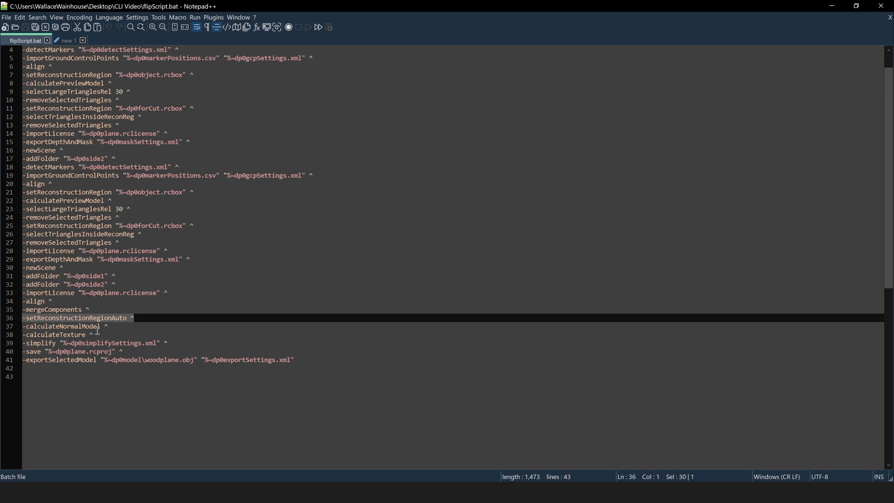
Add -setReconstructionRegionAuto and -calculateNormalModel as lines 37 and 38
key("ctrl+c")
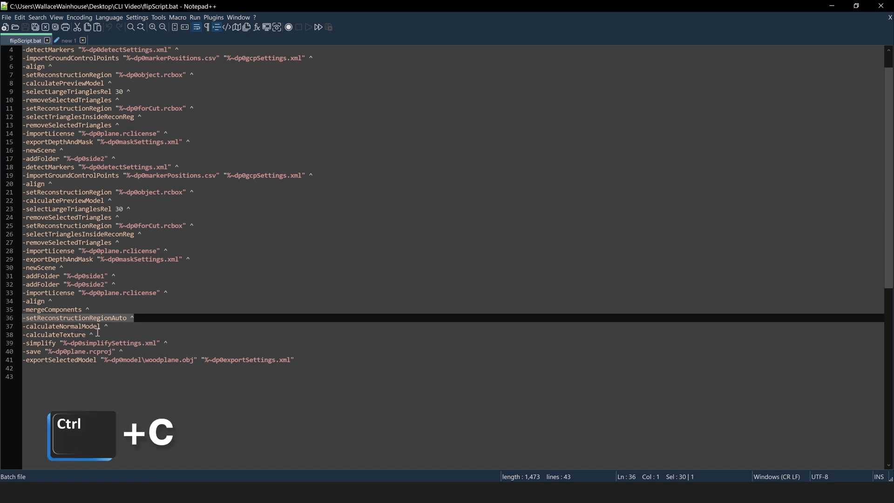
left_click(74, 44)
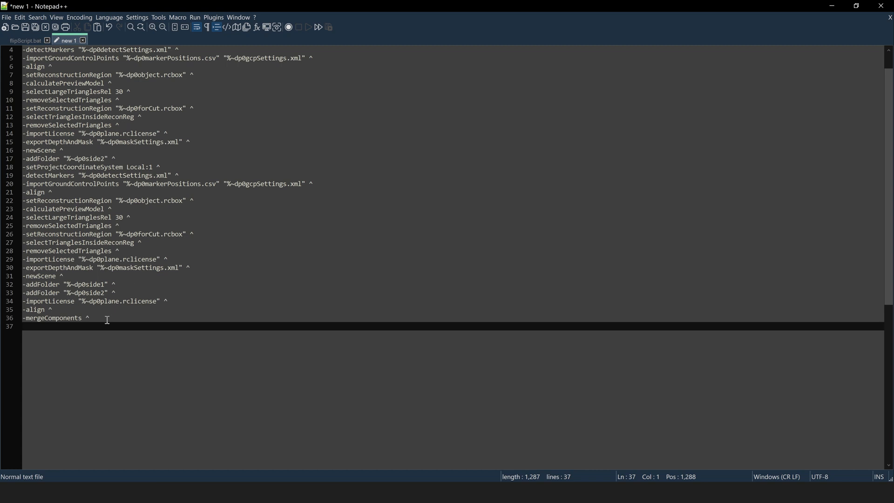
key("ctrl+v")
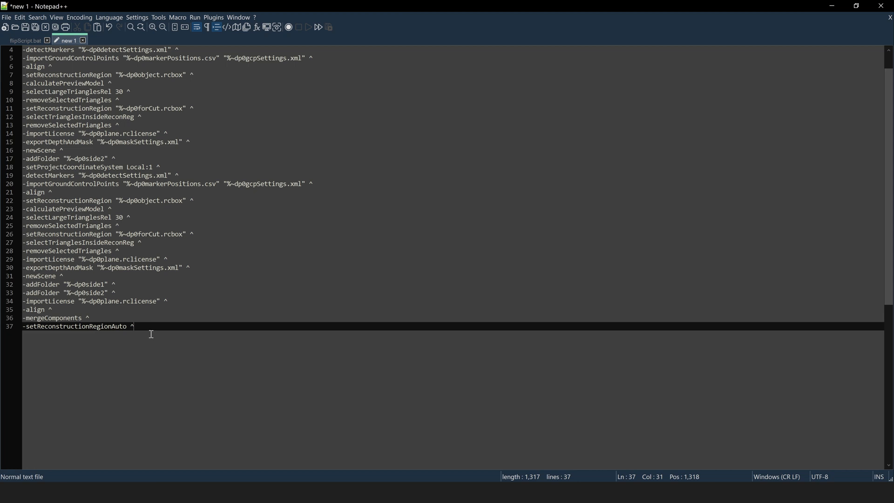
left_click(26, 41)
left_click_drag(110, 328, 22, 328)
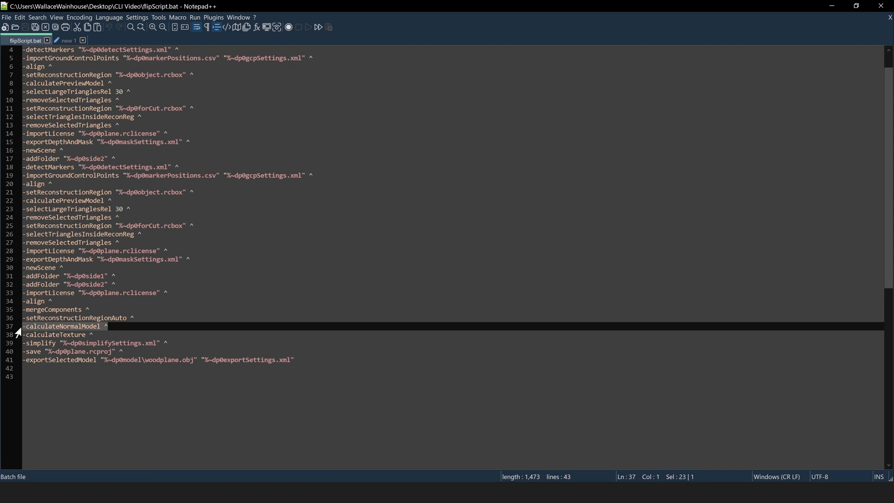
key("ctrl+c")
left_click(69, 41)
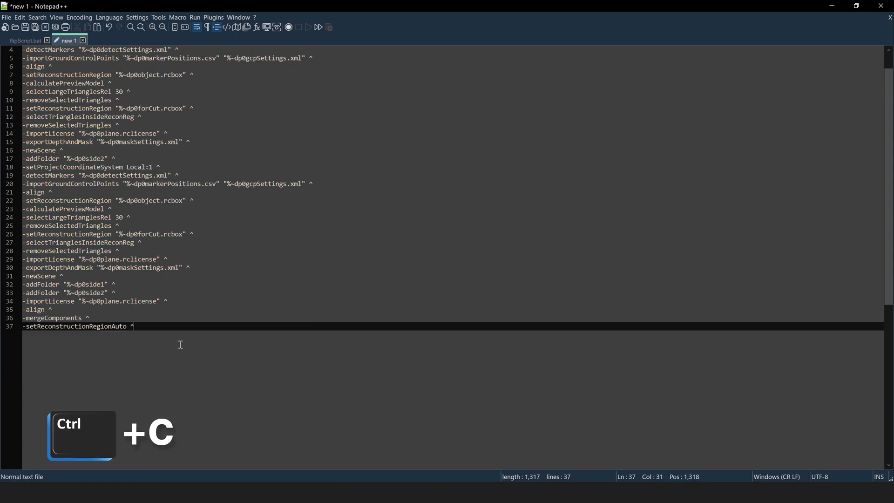
key("Return")
key("ctrl+v")
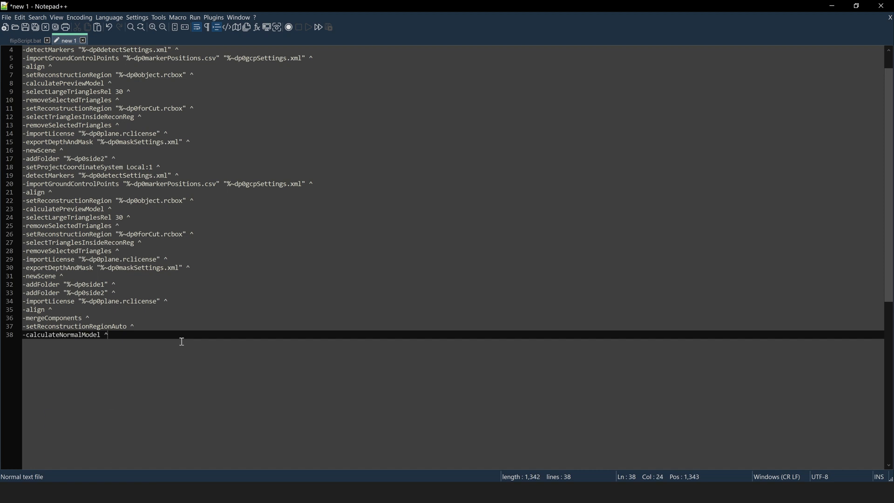
Add the -calculateTexture line as line 39
left_click(20, 41)
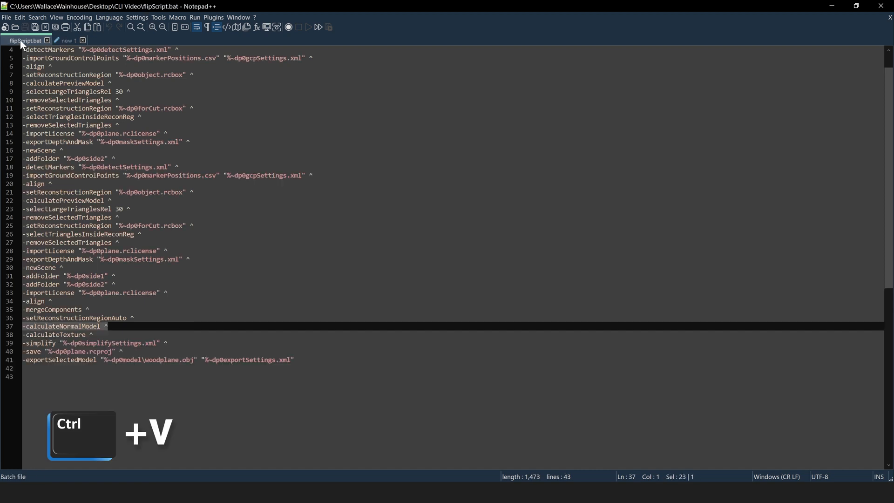
left_click_drag(106, 335, 21, 335)
key("ctrl+c")
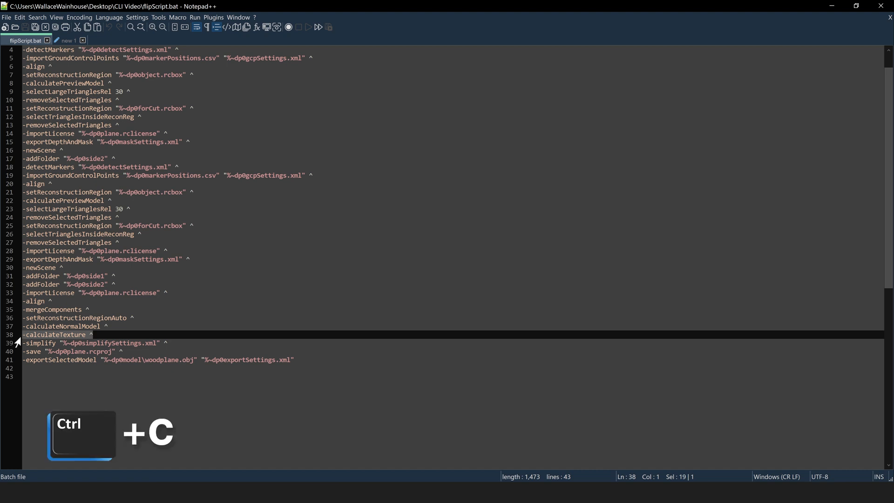
left_click(68, 40)
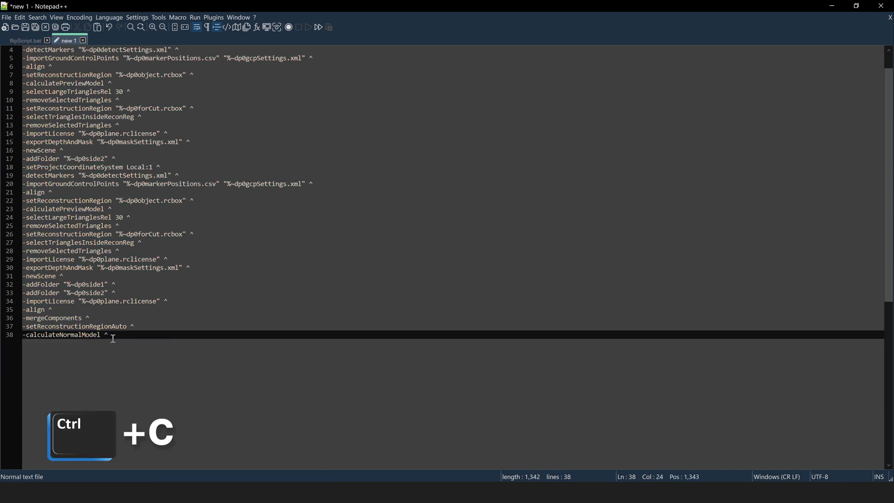
key("Return")
key("ctrl+v")
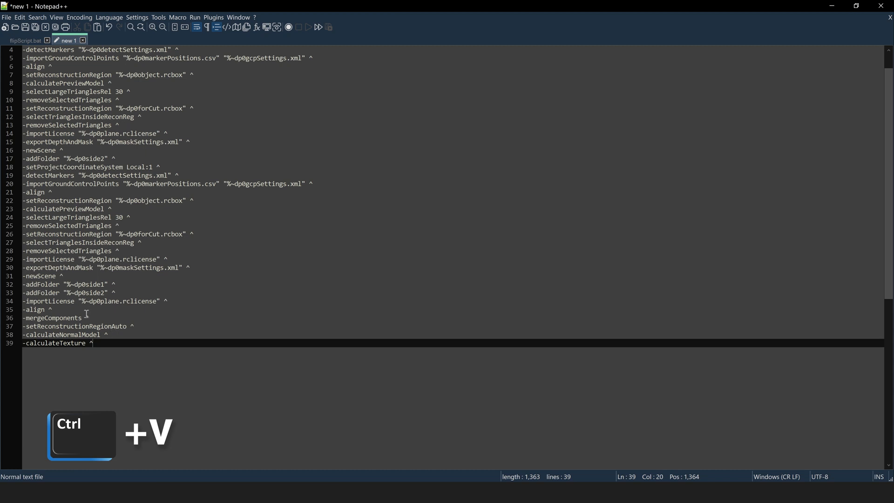
Add -simplify "%~dp0simplifySettings.xml" as line 40
left_click(25, 40)
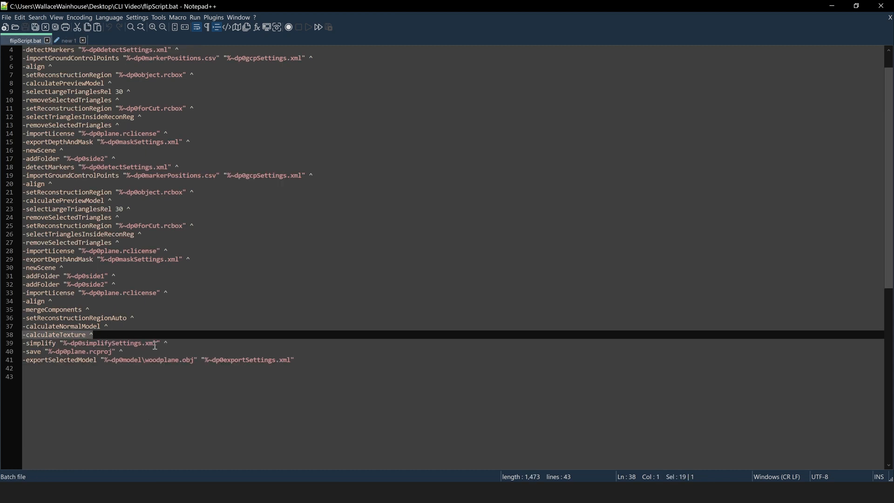
left_click_drag(168, 343, 22, 343)
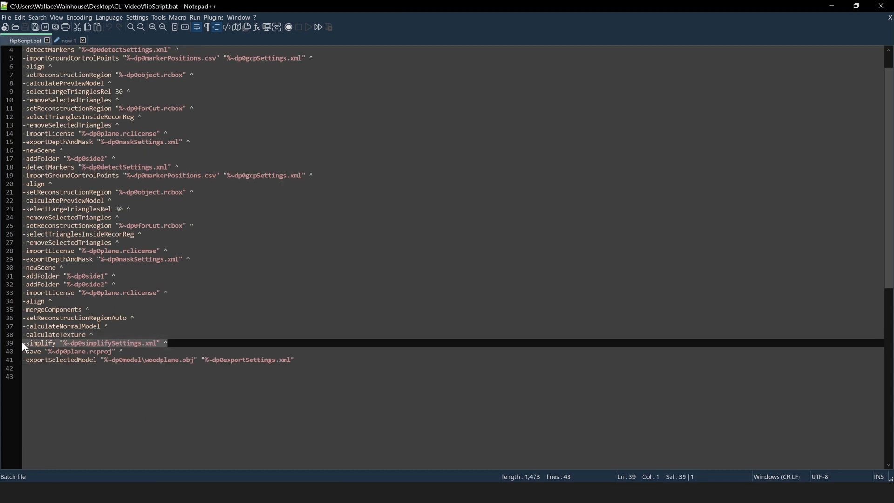
key("ctrl+c")
left_click(68, 41)
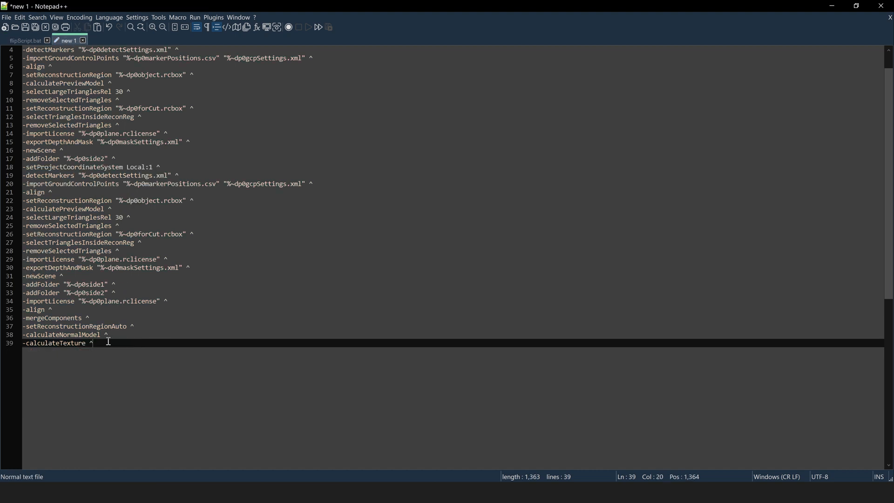
key("Return")
key("ctrl+v")
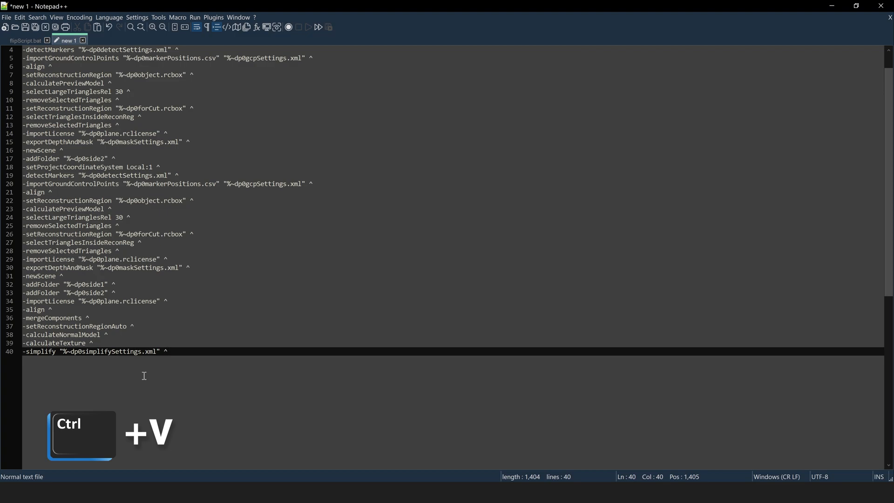
left_click(153, 492)
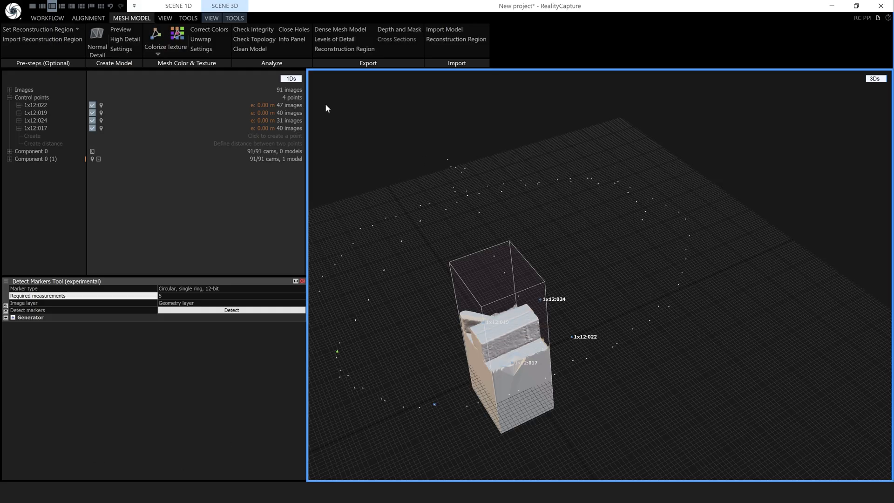
In the Simplify Tool, set Target triangle count to 500 000 and enable Color reprojection
right_click_drag(468, 315, 495, 302)
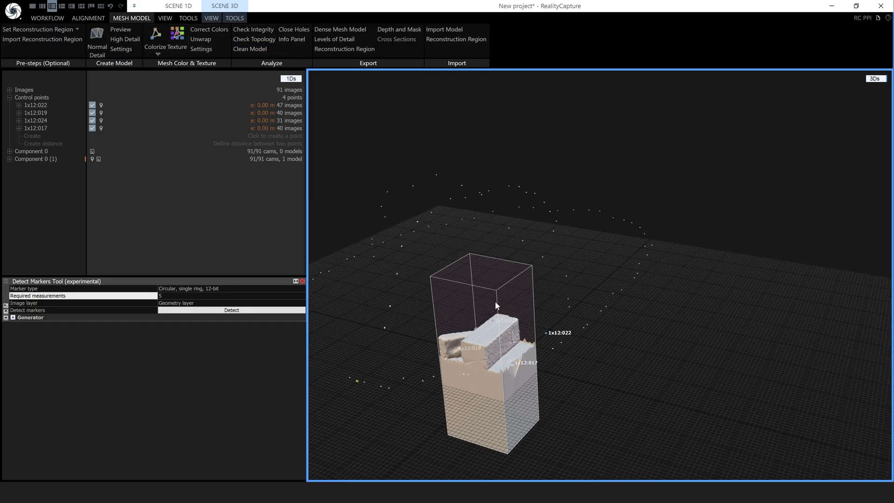
left_click(233, 18)
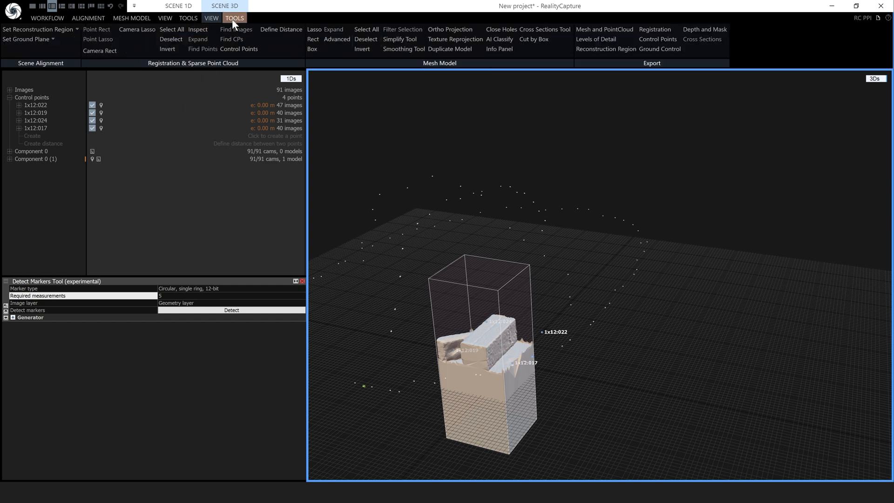
left_click(396, 38)
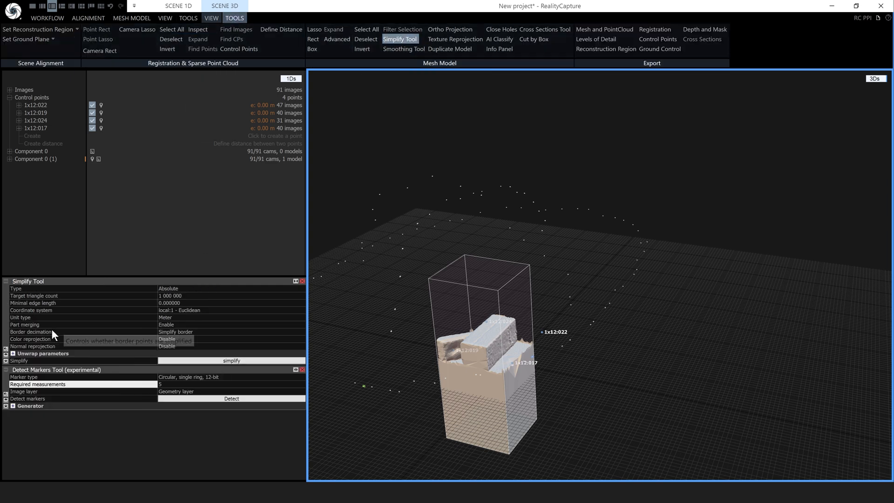
left_click(195, 295)
left_click_drag(188, 296, 157, 297)
type("5")
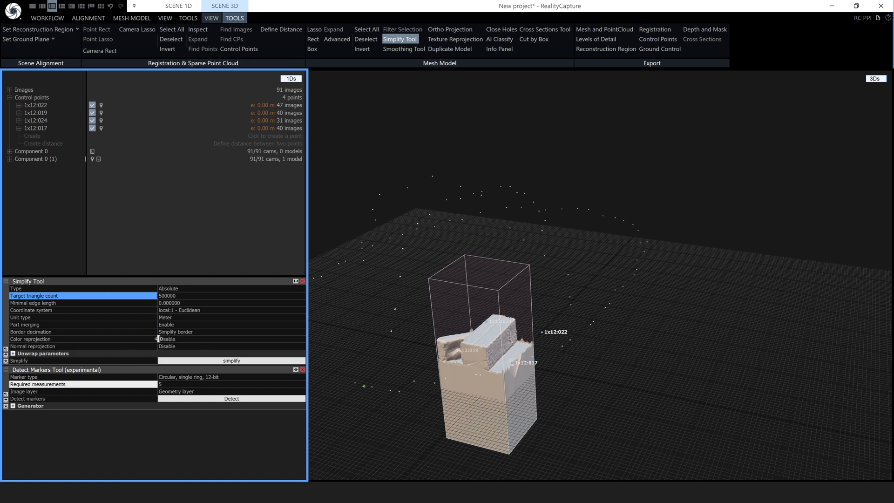
left_click(174, 337)
left_click(302, 340)
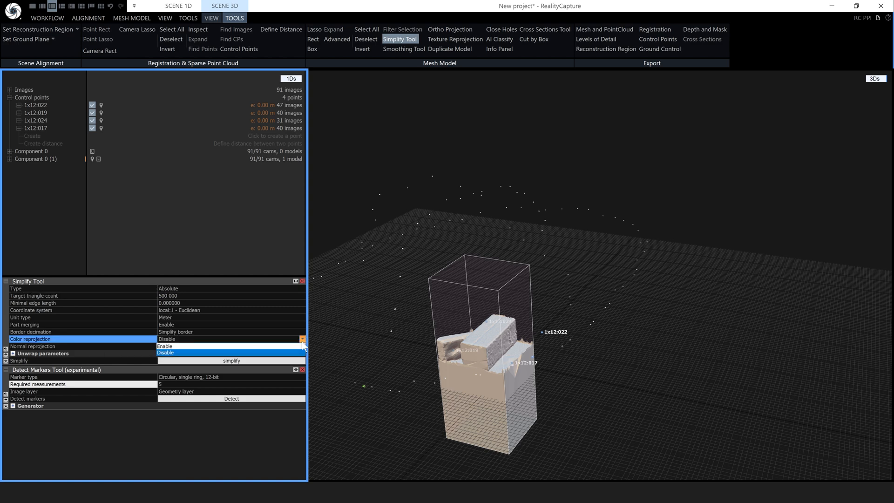
left_click(252, 347)
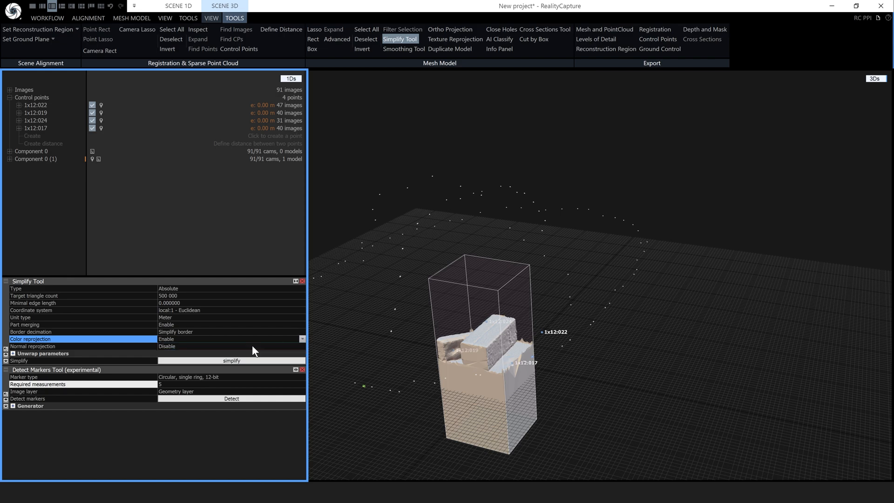
Export the simplify settings as simplifySettings, using the name copied from line 40
left_click(6, 362)
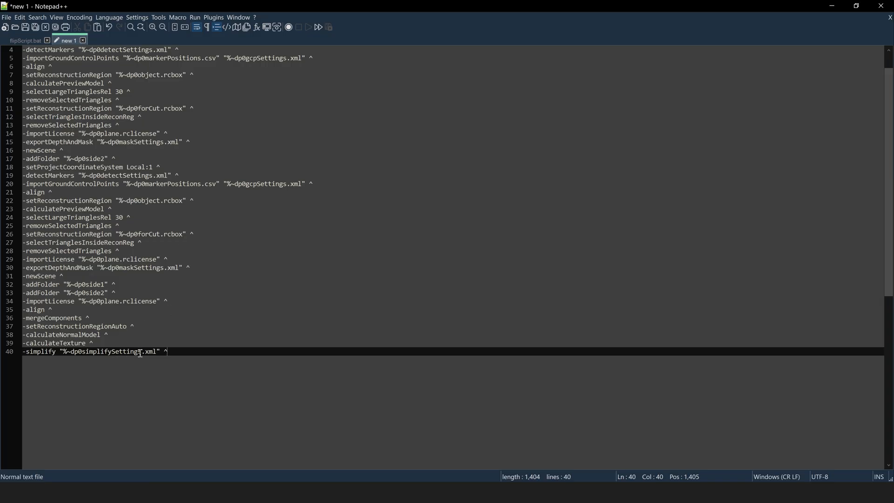
left_click_drag(142, 351, 82, 351)
key("ctrl+c")
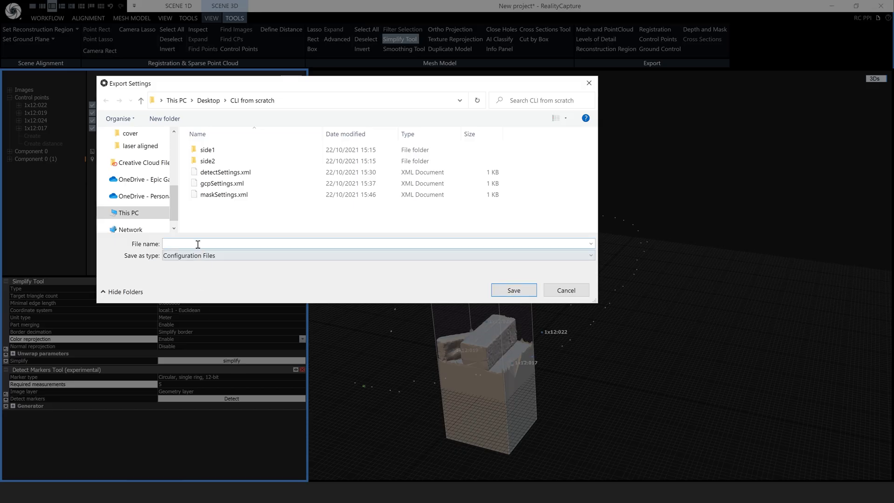
key("ctrl+v")
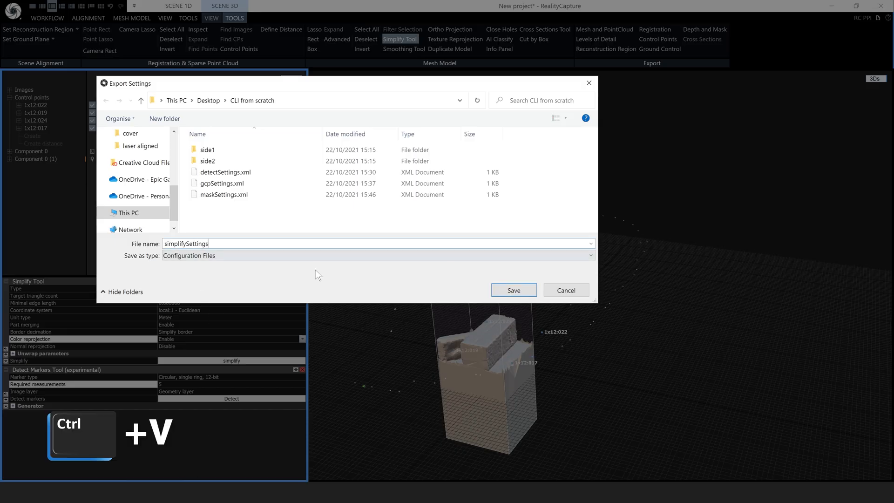
left_click(511, 291)
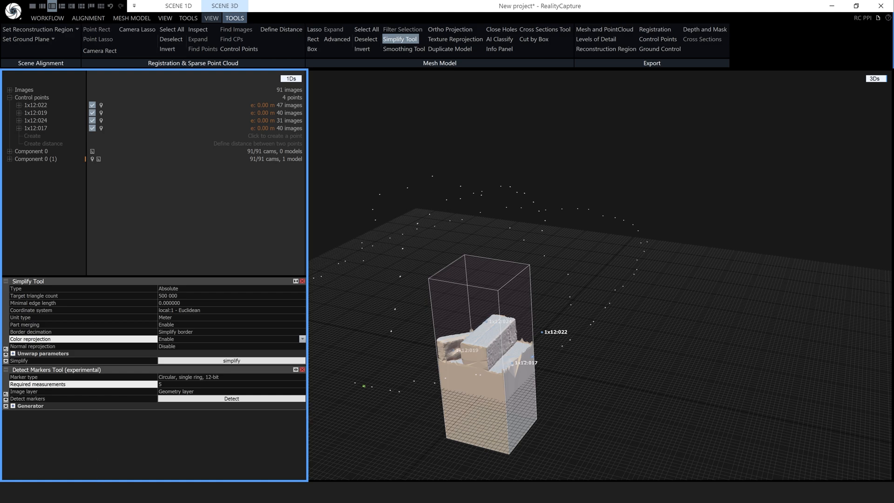
key("alt+Tab")
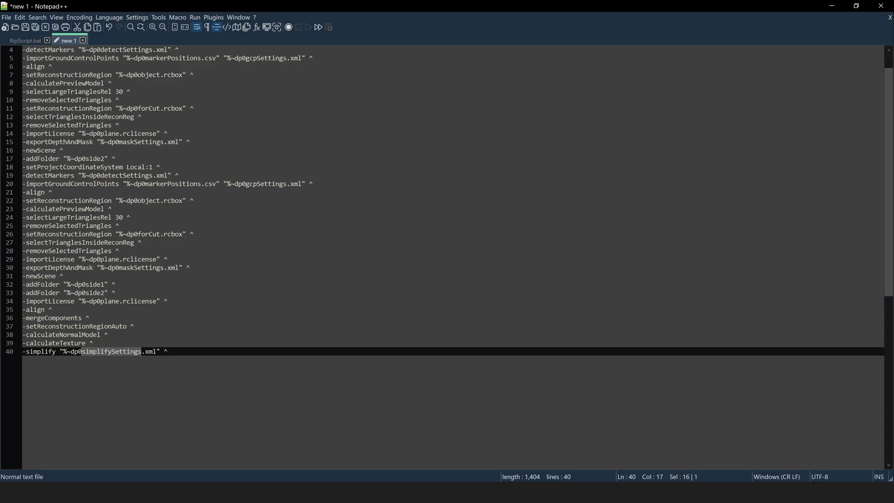
Add the -save plane.rcproj line as line 41, followed by an empty line
left_click(30, 38)
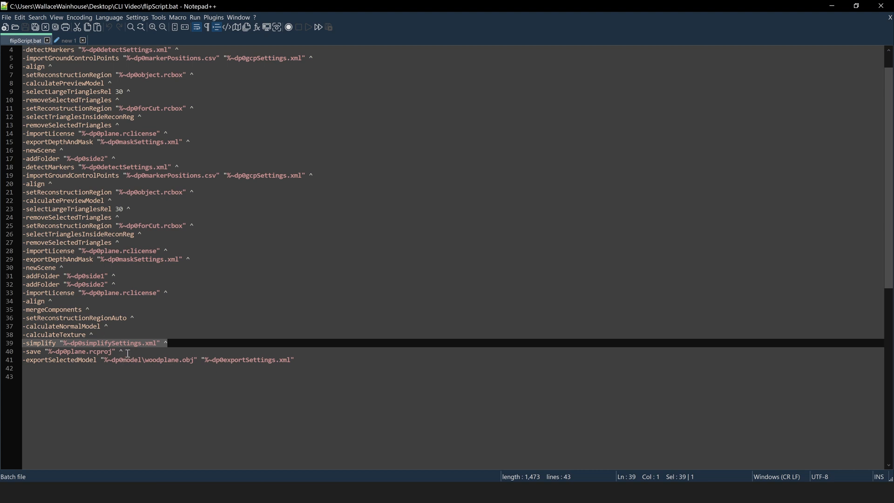
left_click_drag(128, 352, 24, 354)
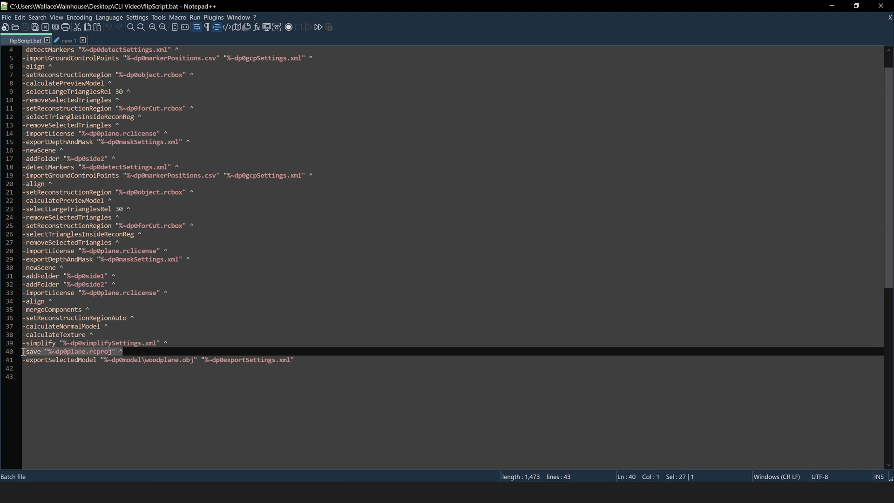
key("ctrl+c")
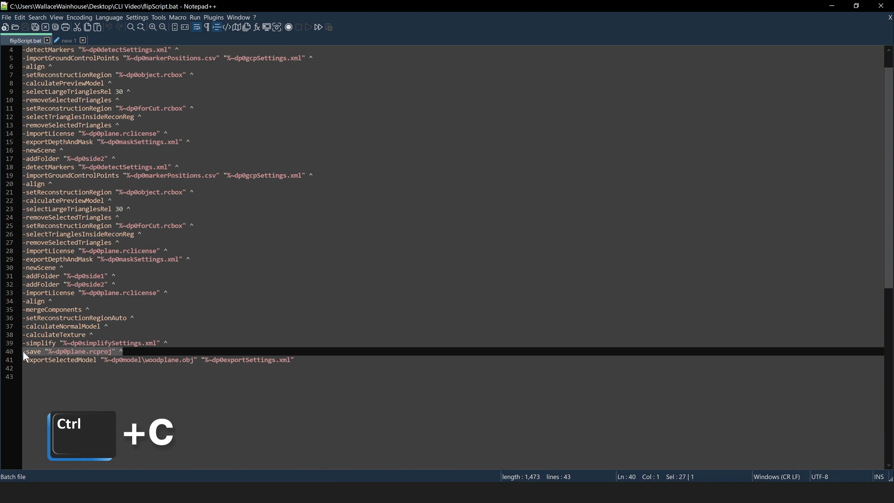
left_click(67, 40)
left_click(178, 352)
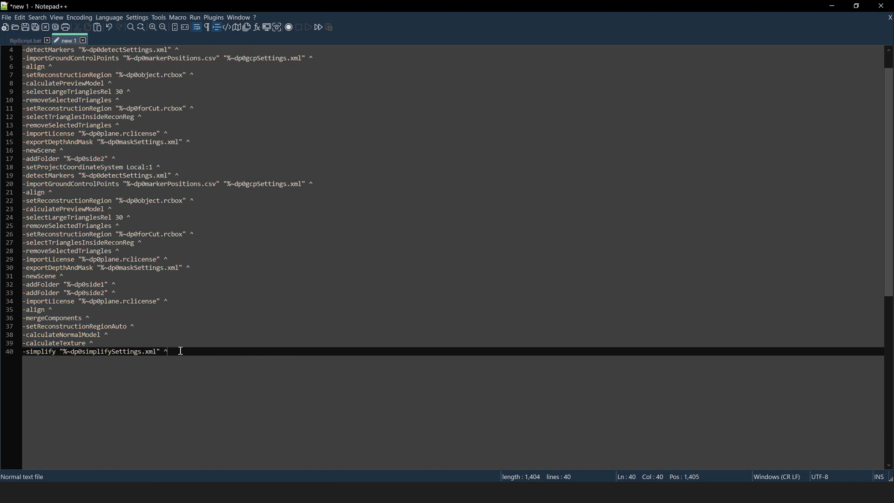
key("Return")
key("ctrl+v")
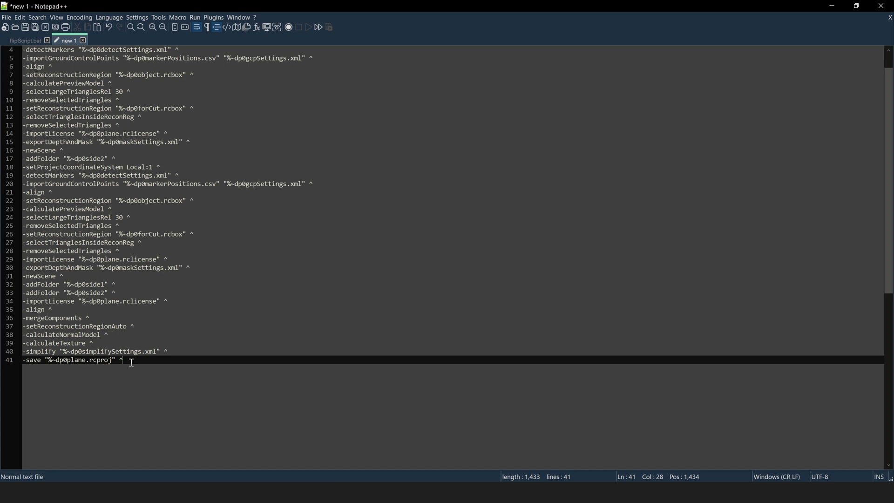
key("Return")
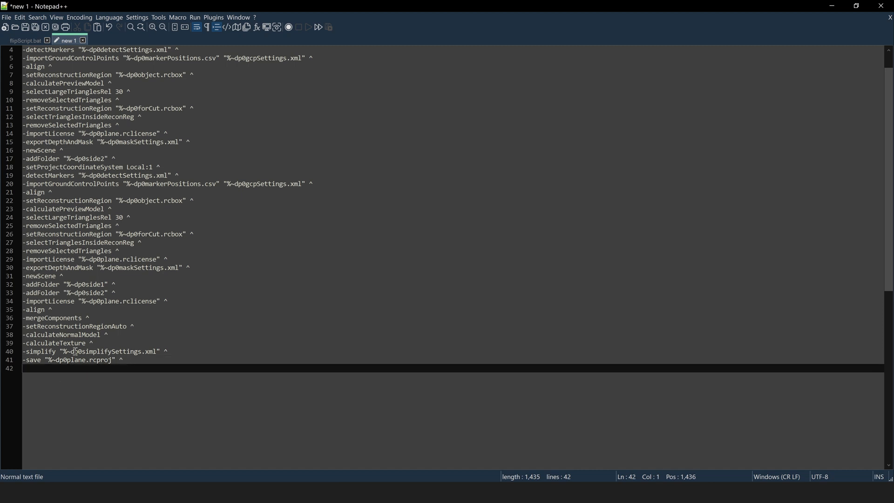
Add the -exportSelectedModel model\woodplane.obj line using exportSettings.xml as line 42
left_click(23, 42)
left_click_drag(294, 359, 14, 367)
key("ctrl+c")
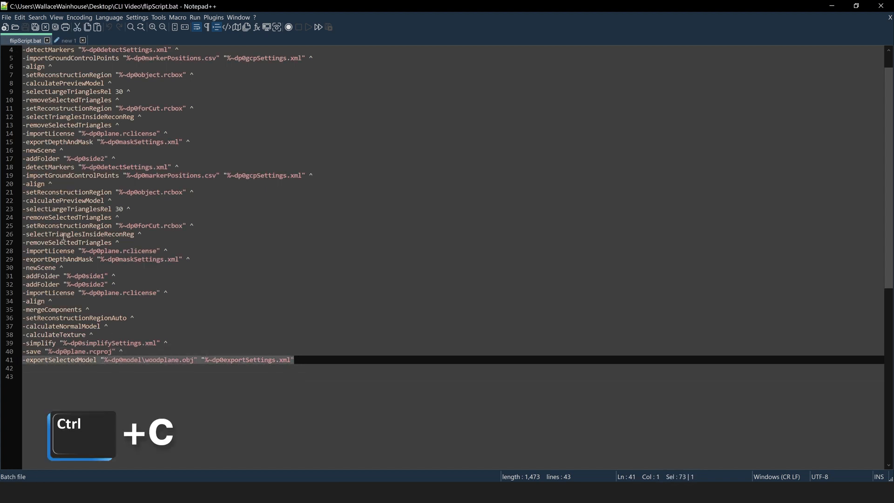
left_click(68, 42)
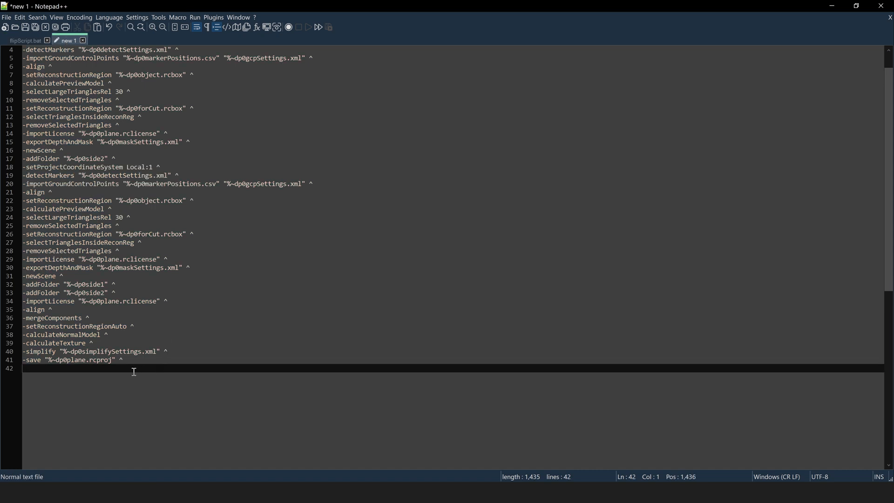
key("ctrl+v")
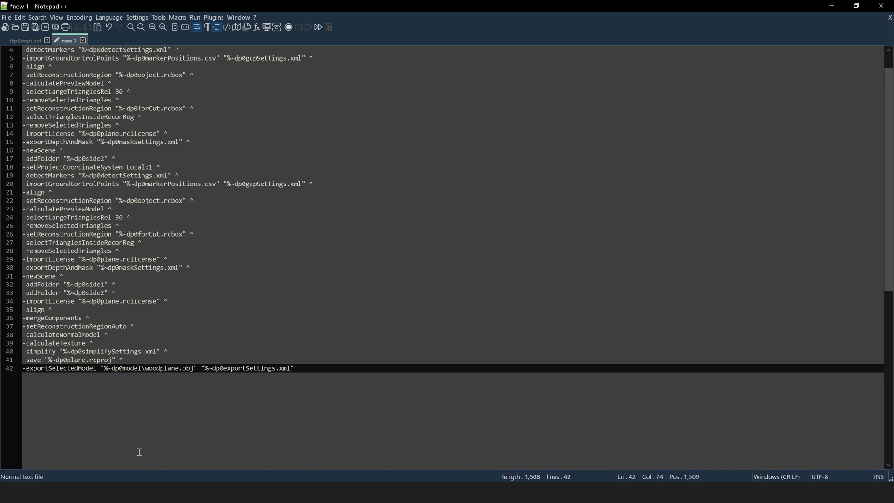
key("alt+Tab")
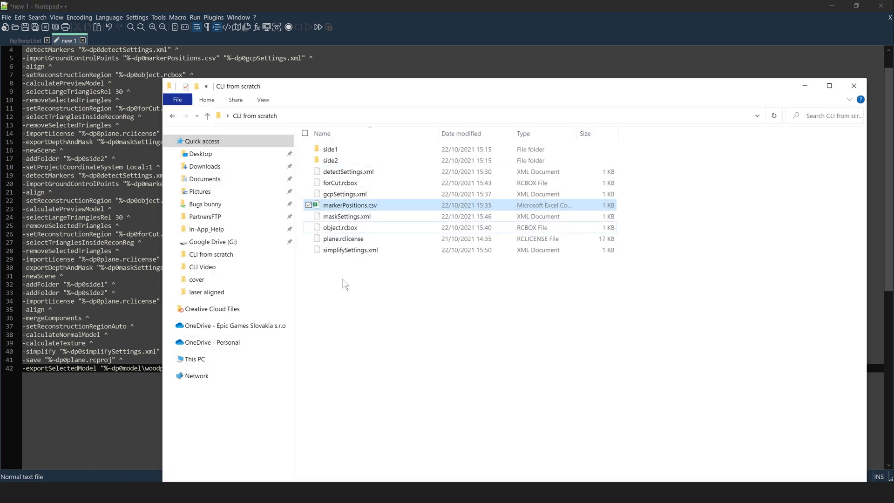
Create a new folder named model in CLI from scratch, then minimise the window
right_click(345, 283)
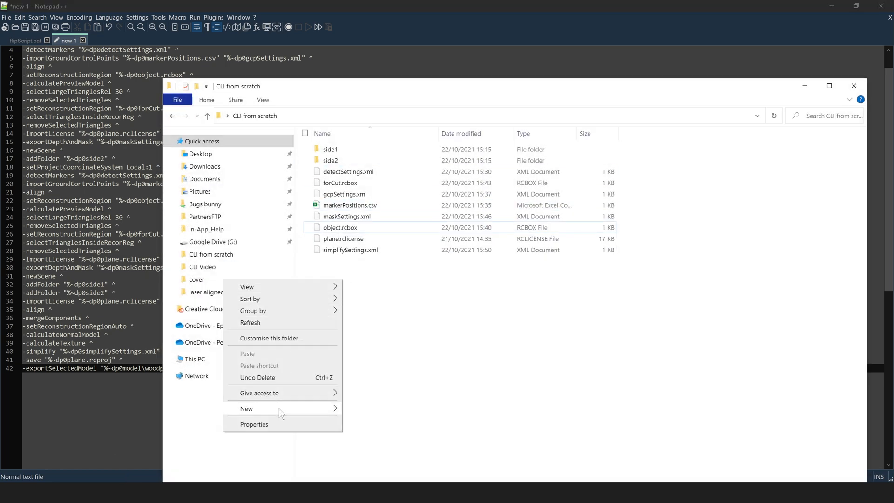
mouse_move(287, 413)
left_click(368, 254)
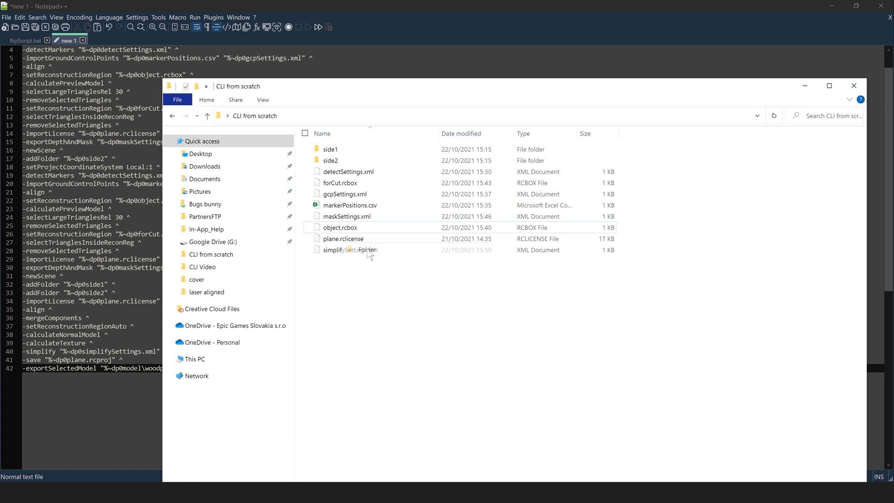
type("model")
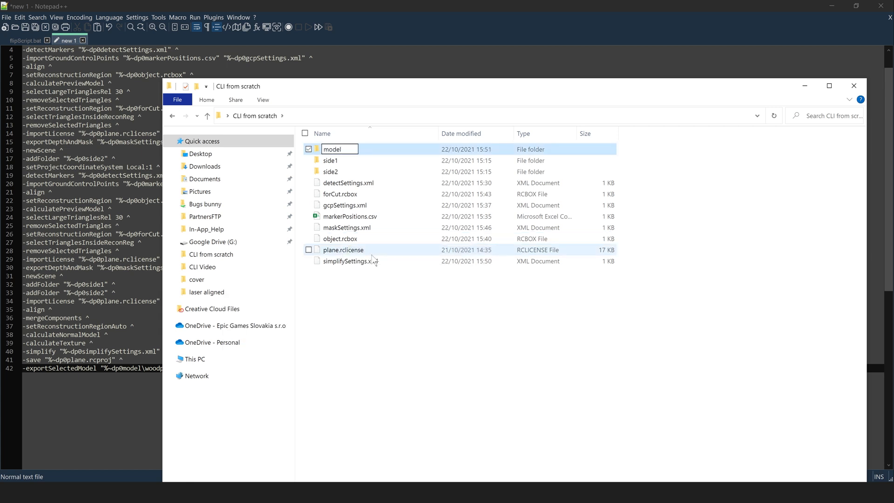
left_click(382, 308)
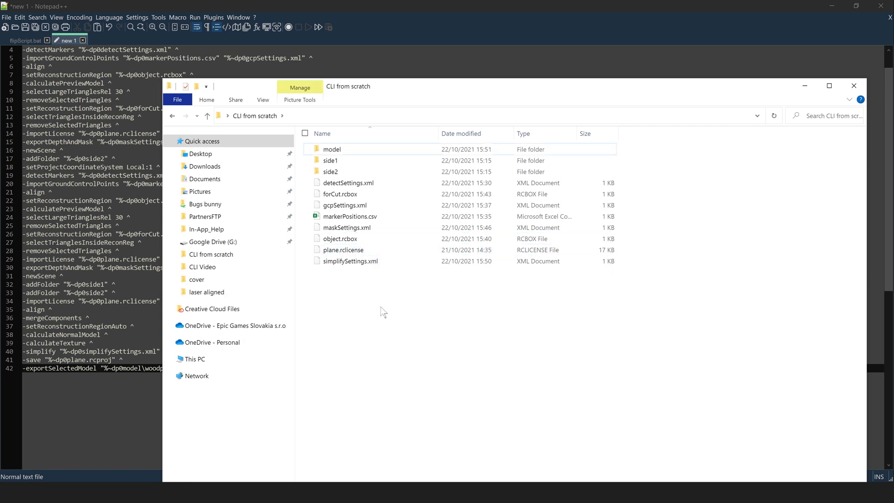
left_click(804, 87)
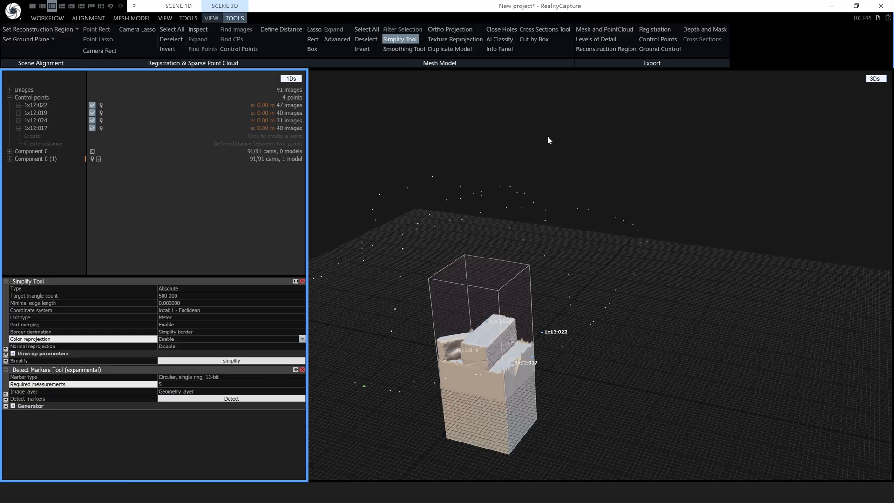
Start a Dense Mesh Model export into the model folder, then close the export settings unused
left_click(140, 17)
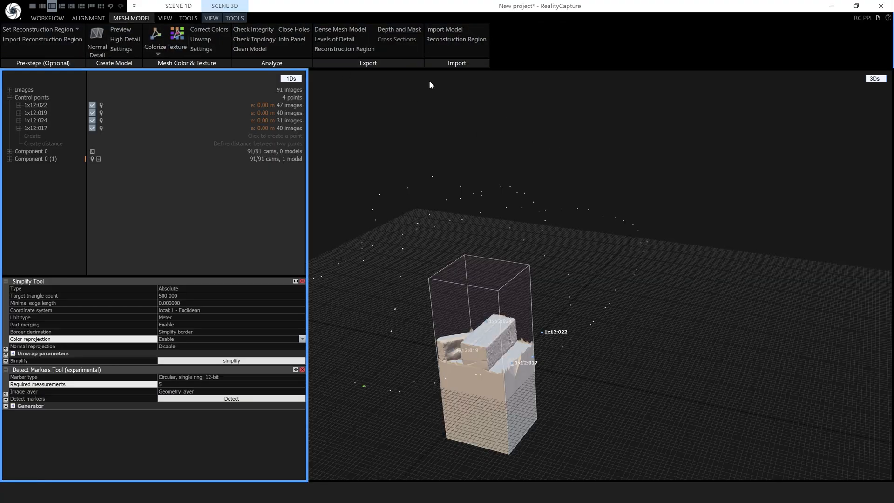
left_click(332, 30)
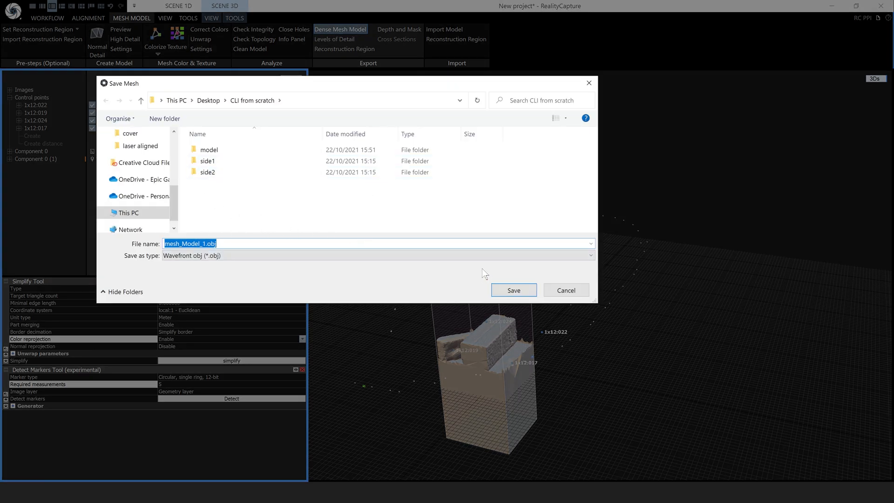
double_click(209, 150)
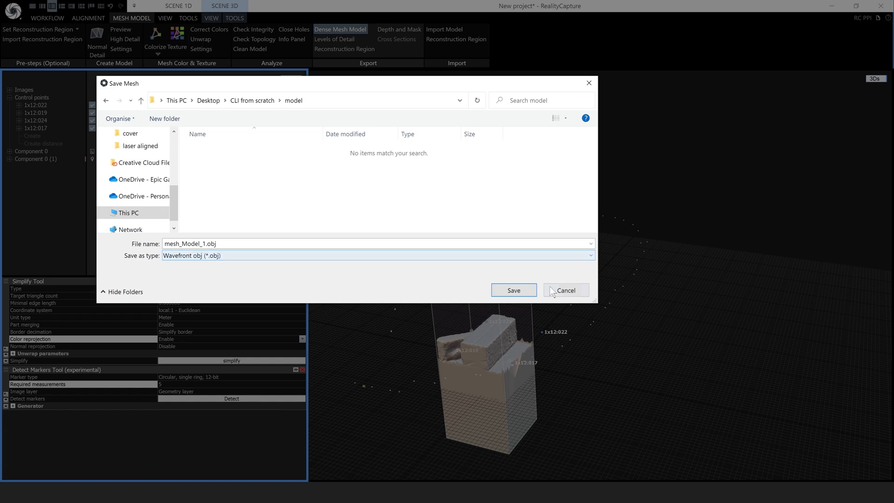
left_click(519, 289)
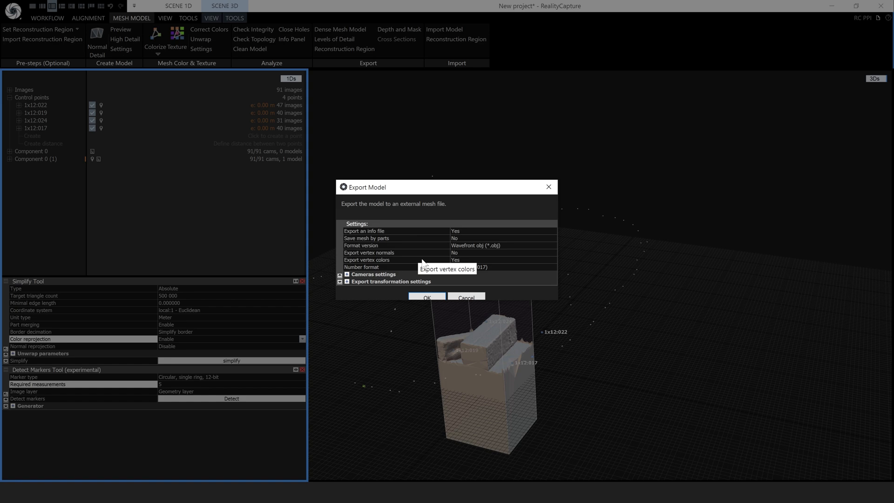
left_click(546, 188)
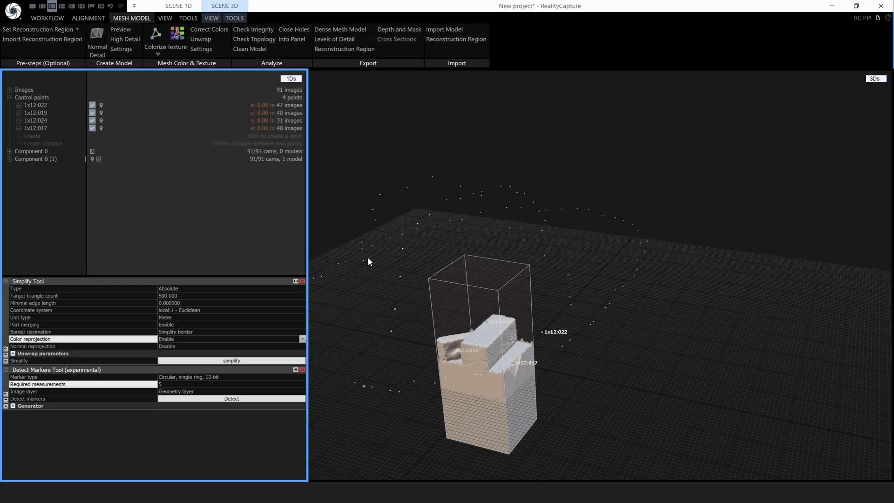
Texture the model, then export it as OBJ to the model folder with Texturing settings expanded
left_click(177, 50)
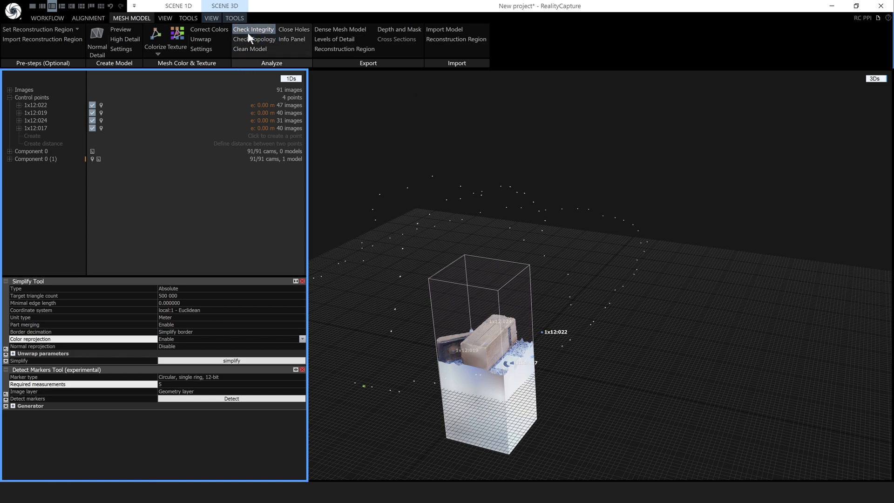
left_click(340, 29)
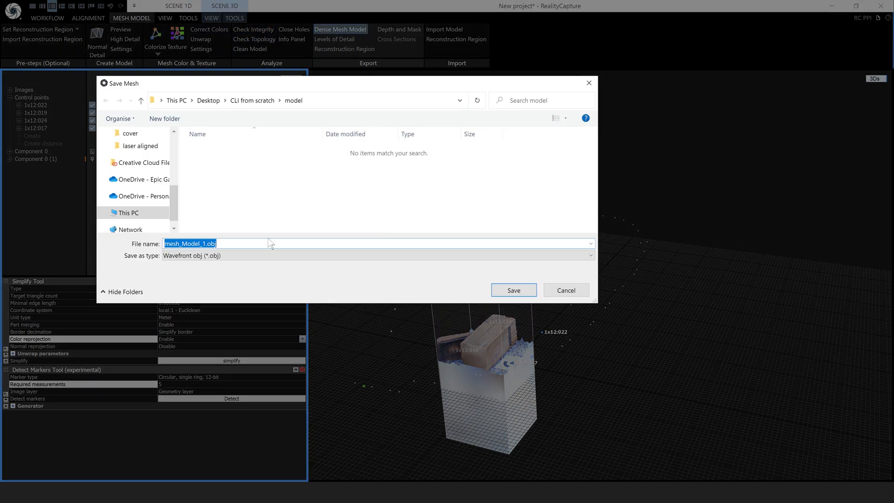
left_click(512, 291)
left_click(347, 275)
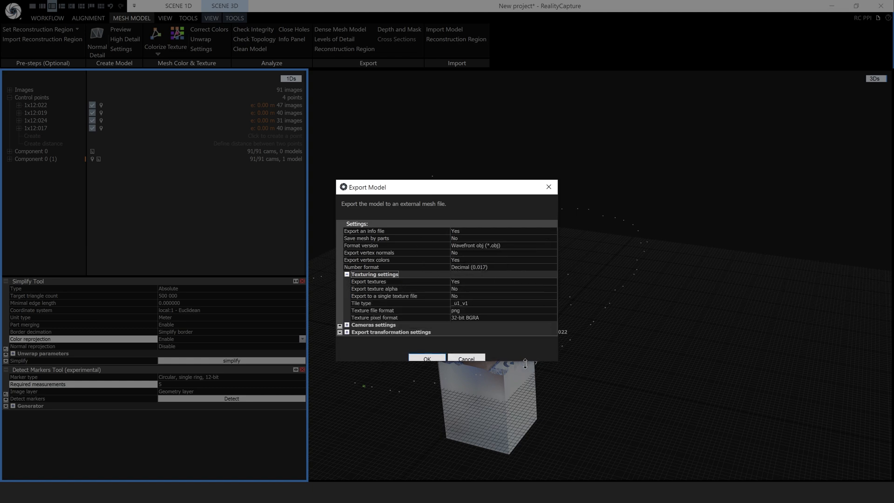
Save the export settings to a file named exportSettings, copying the name from script line 42
left_click(340, 332)
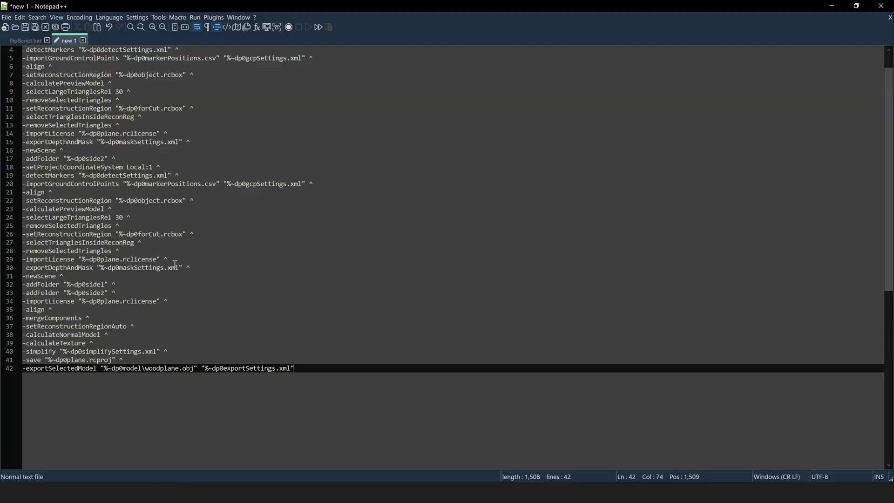
left_click_drag(276, 368, 224, 368)
key("ctrl+c")
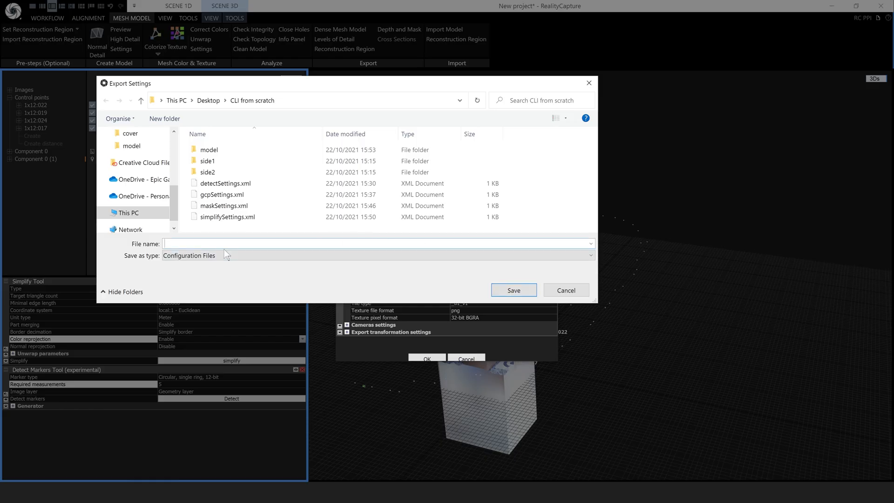
key("ctrl+v")
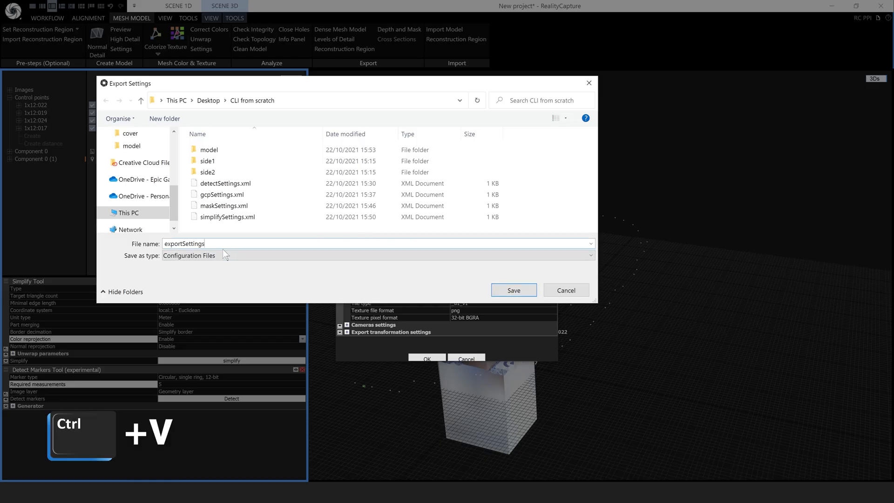
left_click(514, 290)
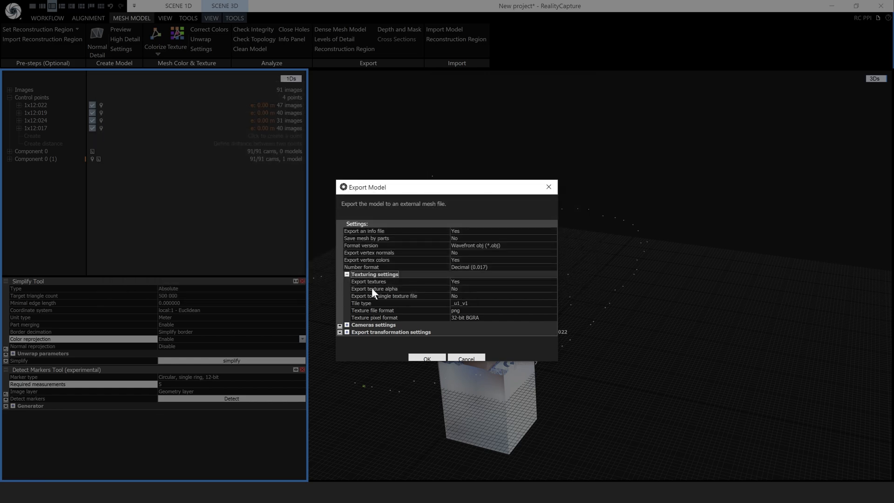
Close Export Model and quit RealityCapture without saving the project
left_click(548, 187)
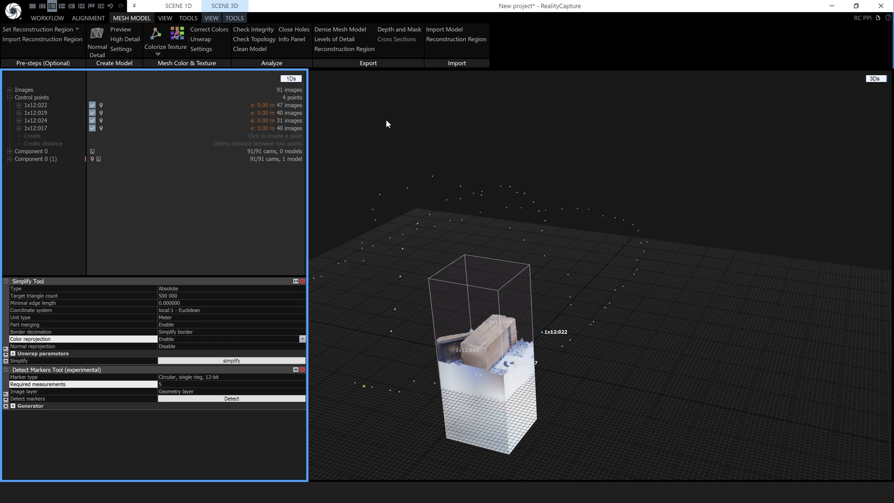
left_click(883, 7)
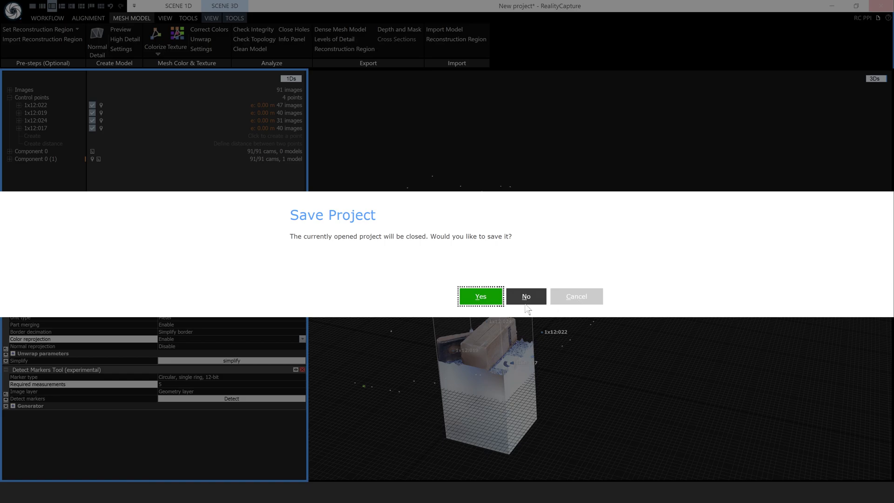
left_click(525, 297)
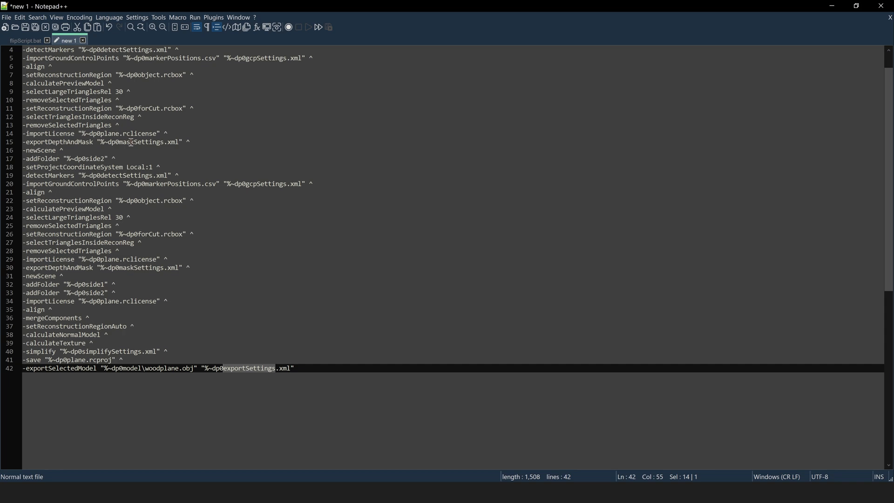
Look through the side1 photo folder in CLI from scratch, then return to the script
left_click(110, 492)
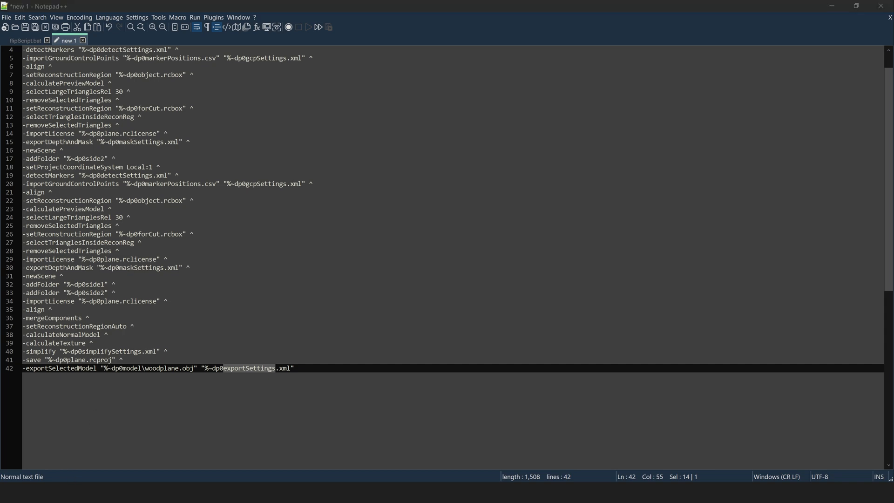
double_click(340, 160)
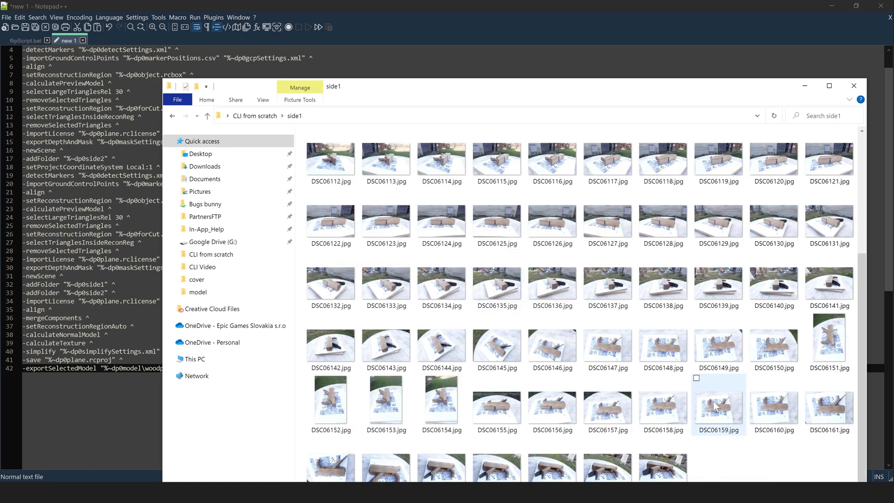
scroll(717, 405, "up", 3)
left_click(804, 88)
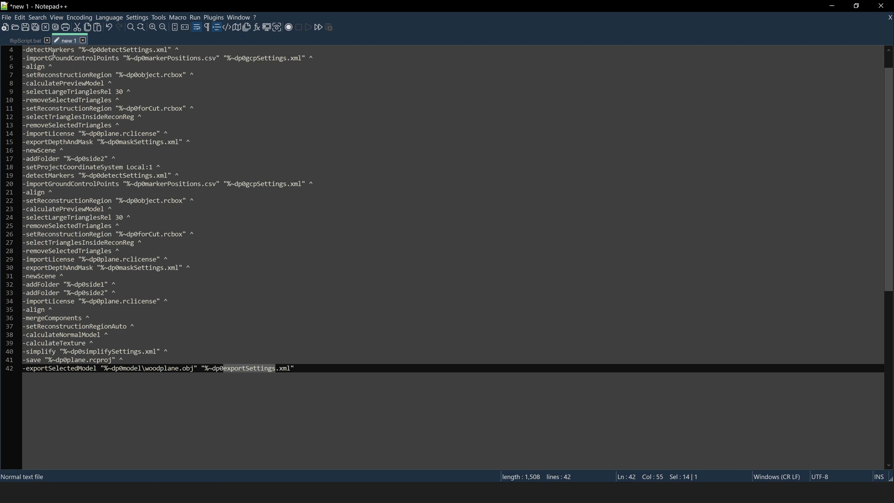
Save the script as flipscript2.bat in the Desktop's CLI from scratch folder
left_click(7, 18)
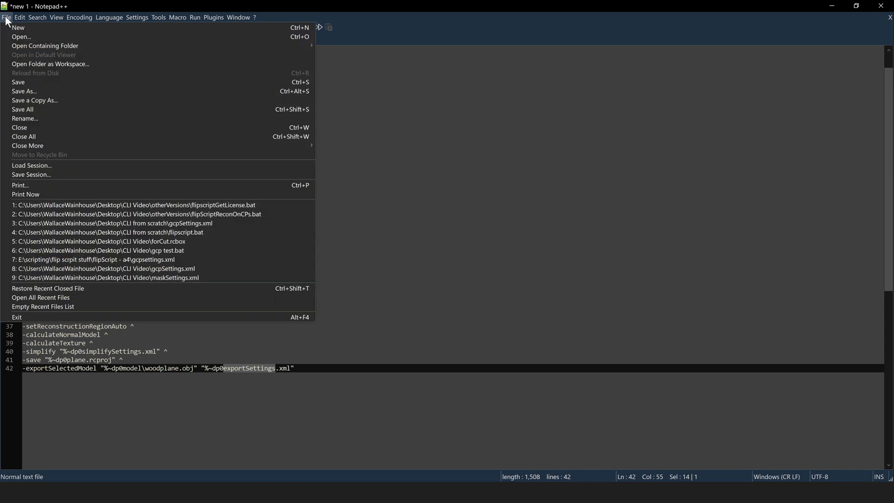
left_click(26, 91)
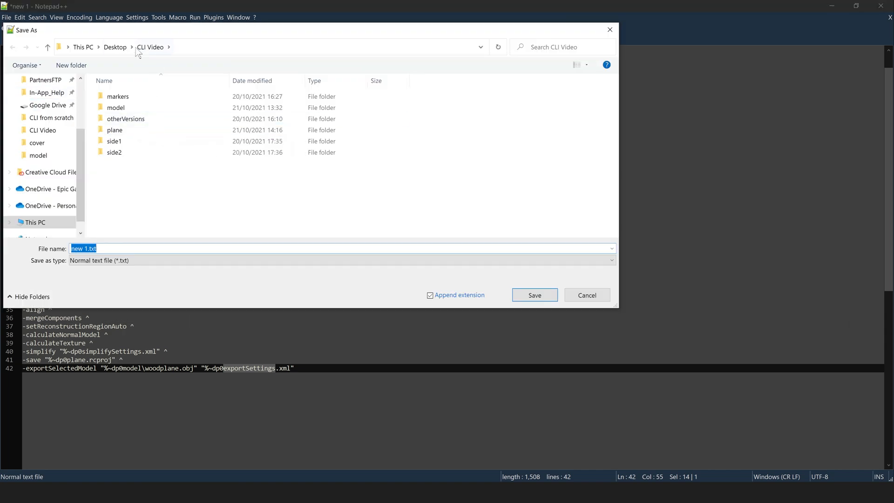
left_click(115, 47)
left_click(127, 99)
double_click(127, 98)
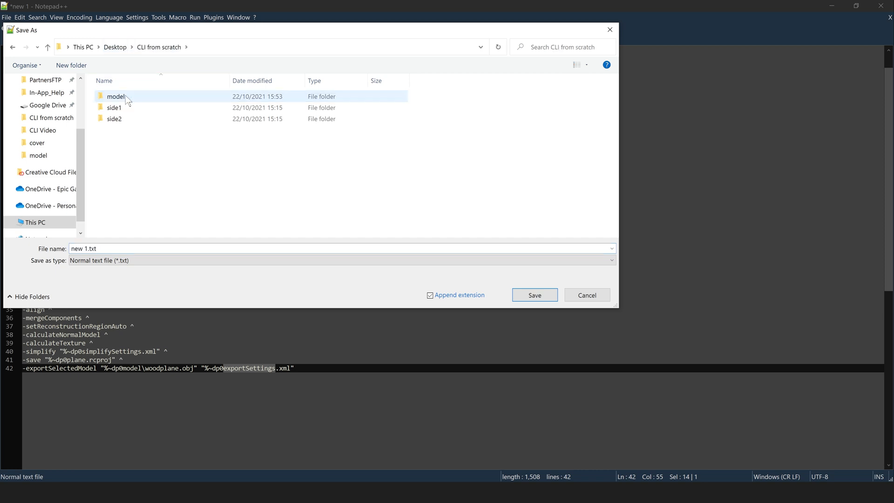
left_click(107, 249)
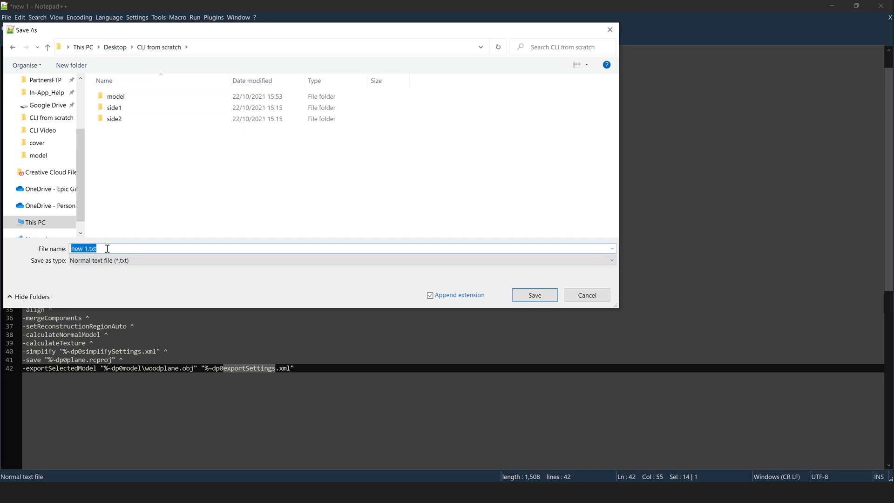
type("flipscript2.bat")
left_click(535, 295)
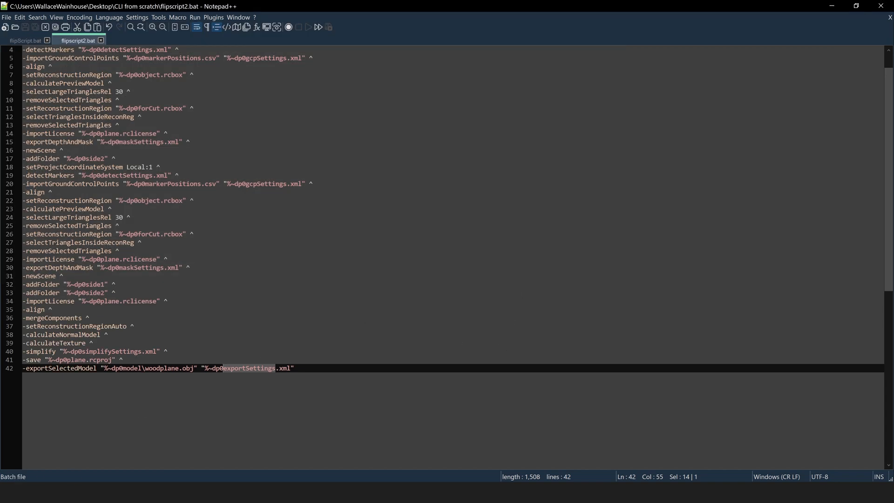
Run flipscript2.bat from the CLI from scratch folder in File Explorer
left_click(115, 492)
left_click(258, 116)
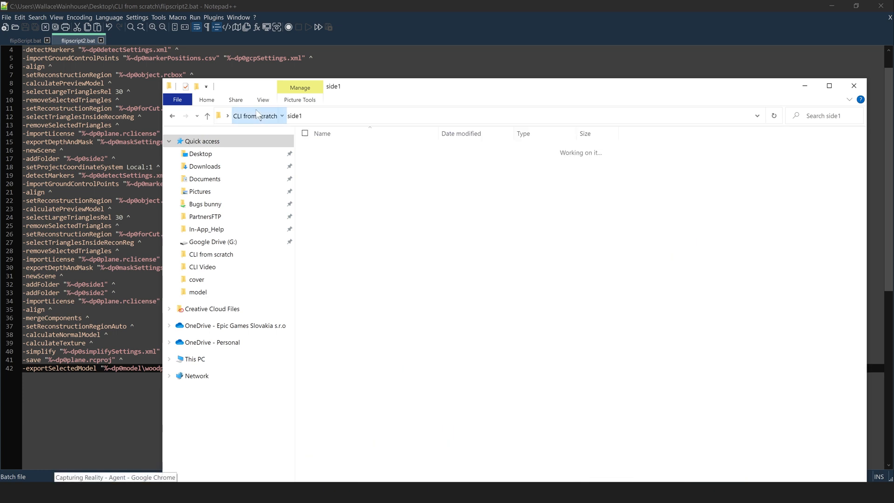
left_click_drag(446, 88, 423, 65)
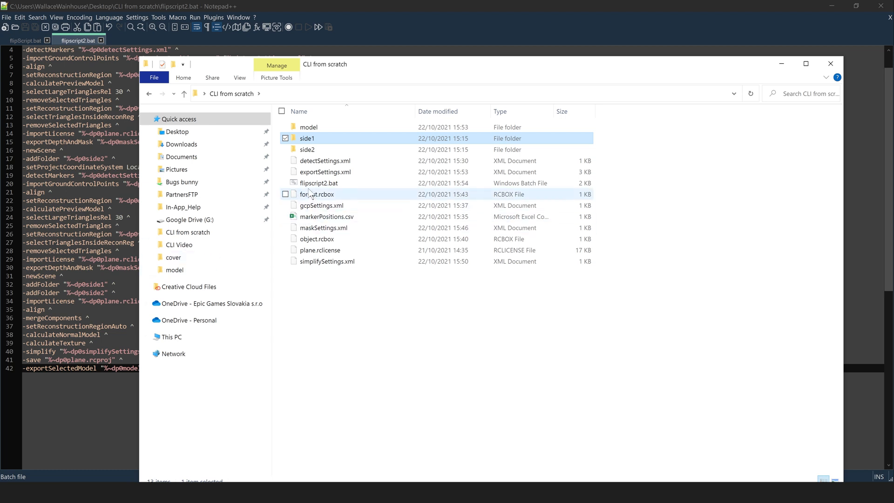
double_click(311, 186)
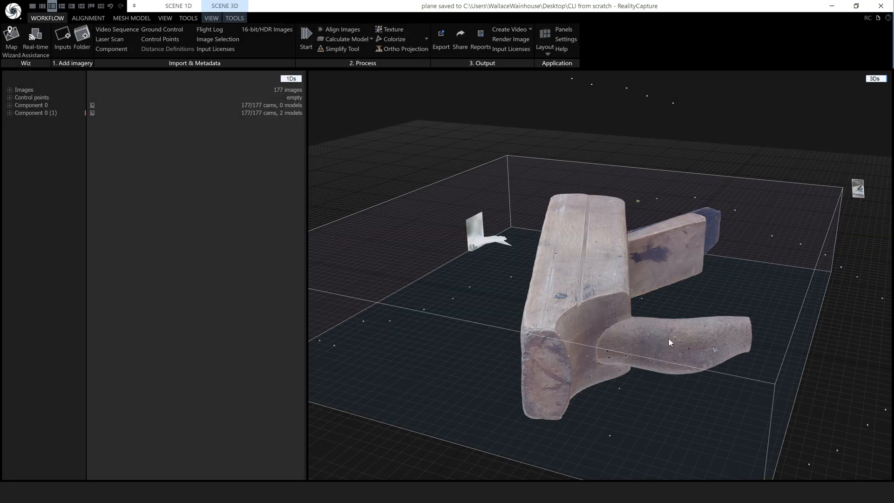
Lasso-select the small white fragment near the model's lower edge and filter it out
left_click_drag(661, 335, 744, 351)
left_click_drag(588, 317, 616, 278)
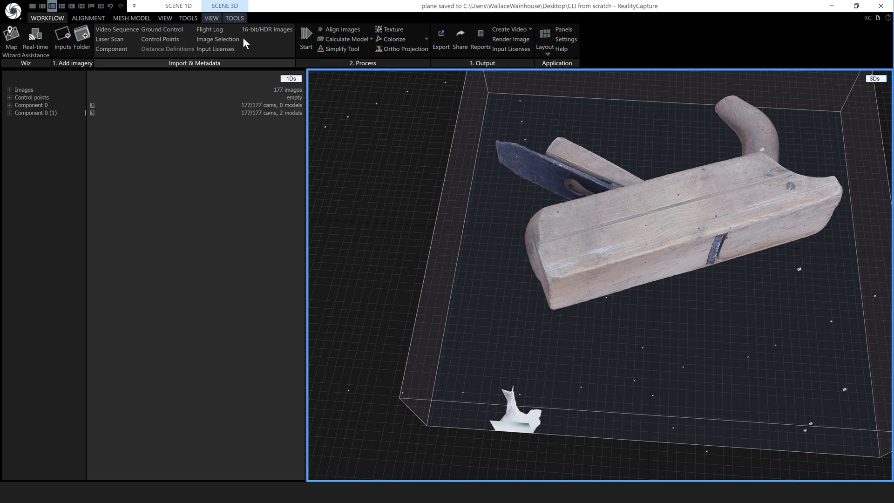
left_click(233, 19)
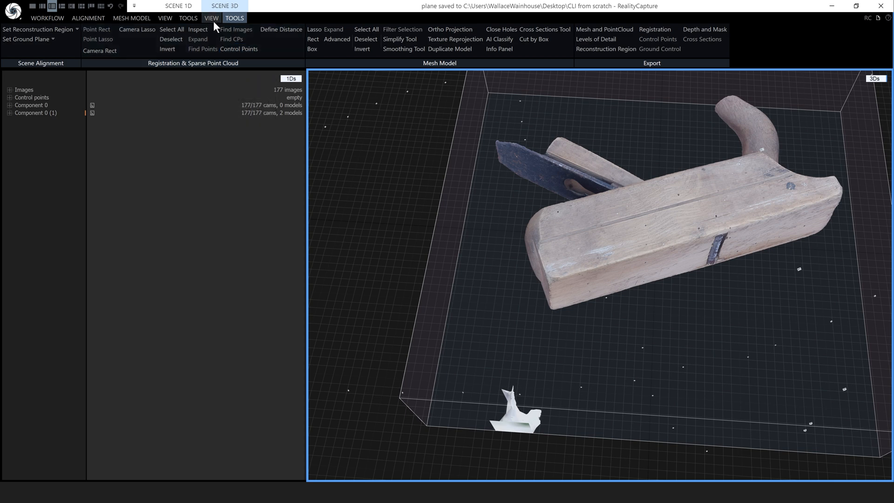
left_click(128, 18)
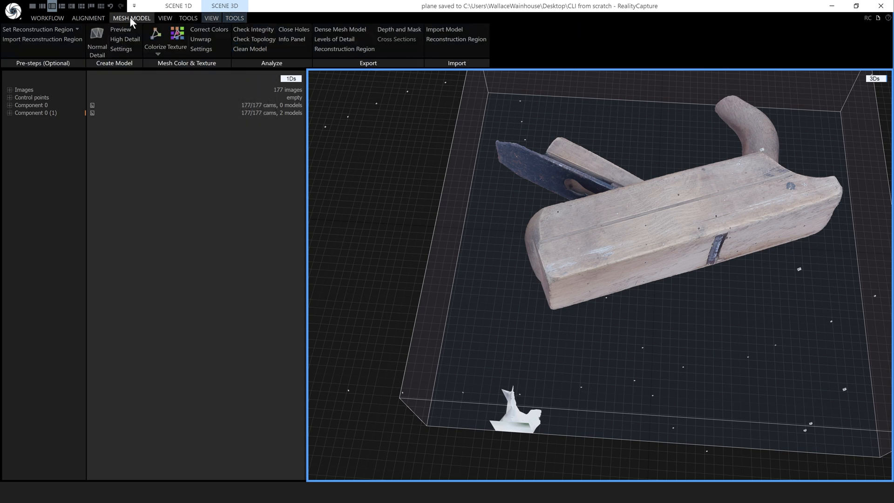
left_click(227, 18)
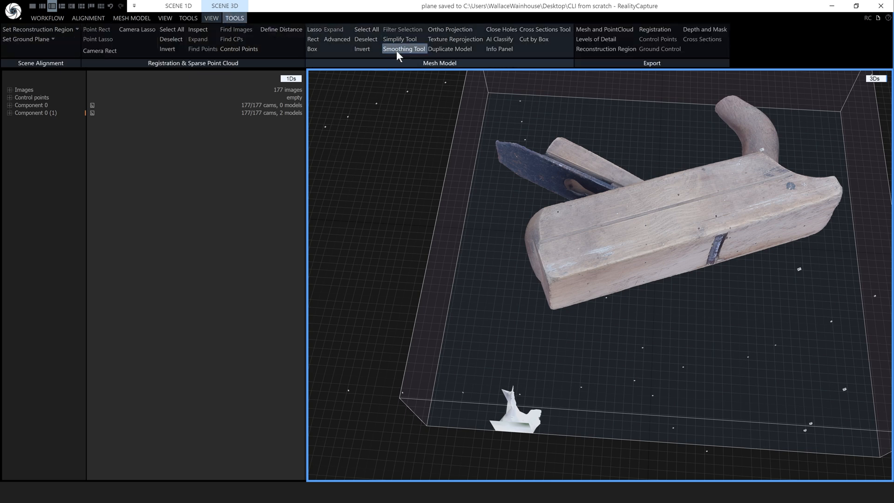
left_click(314, 30)
mouse_move(440, 399)
left_mouse_down()
mouse_move(526, 373)
mouse_move(569, 442)
mouse_move(439, 397)
left_mouse_up()
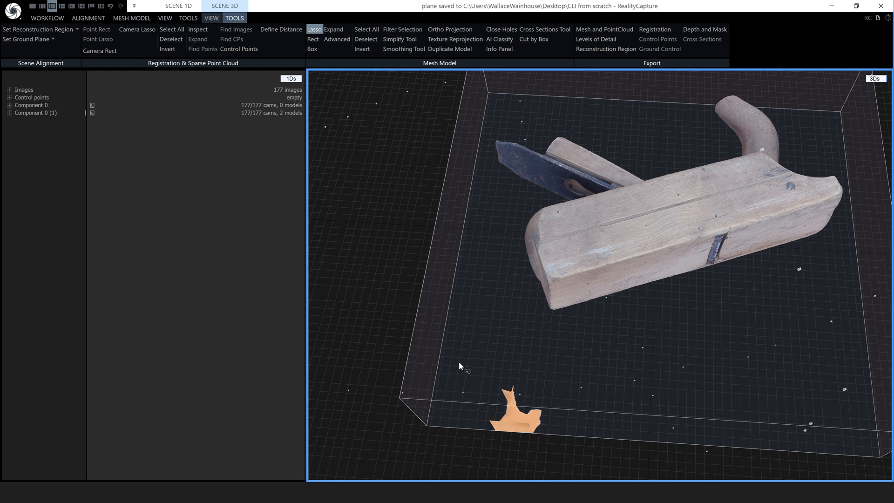
left_click(392, 30)
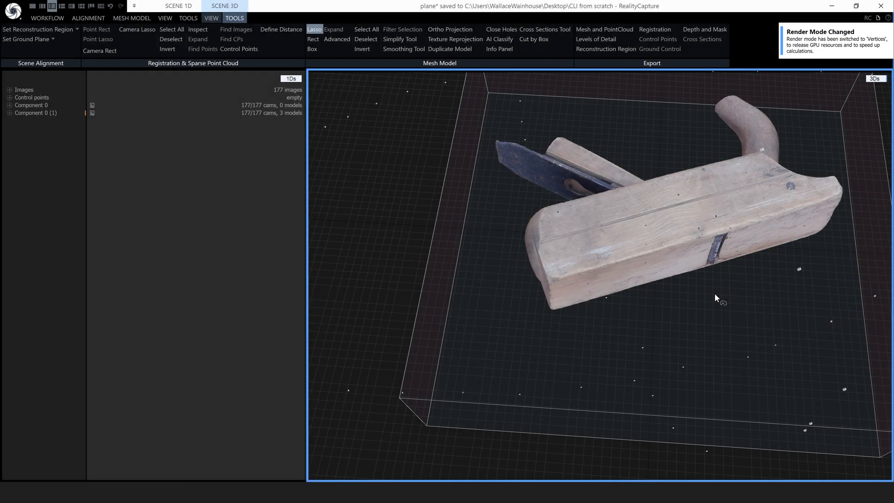
Turn off lasso selection and switch the viewport to the console log
left_click_drag(715, 298, 675, 207)
left_click(314, 29)
mouse_move(722, 231)
left_mouse_down()
mouse_move(586, 259)
mouse_move(546, 303)
mouse_move(468, 277)
mouse_move(489, 200)
mouse_move(520, 290)
mouse_move(531, 287)
left_mouse_up()
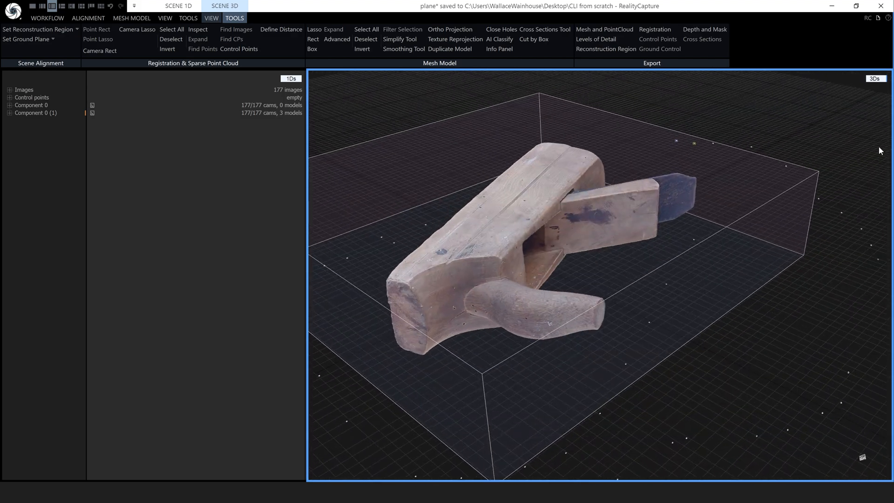
left_click(874, 79)
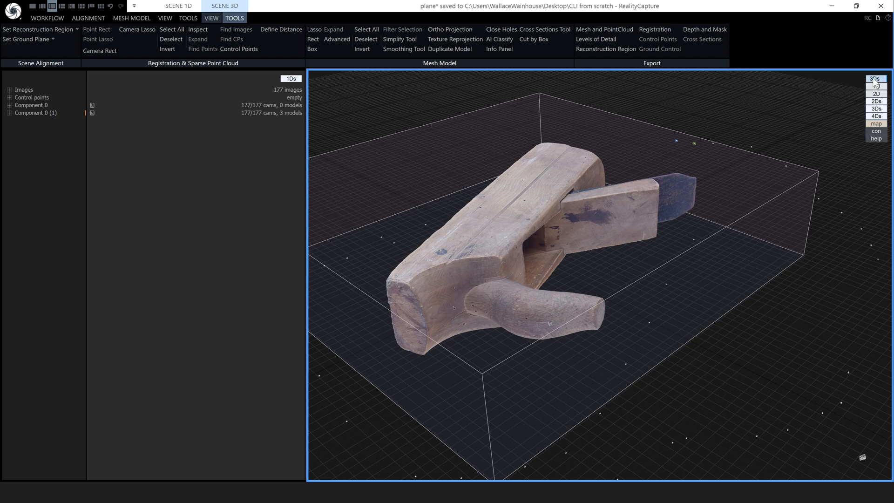
left_click(876, 132)
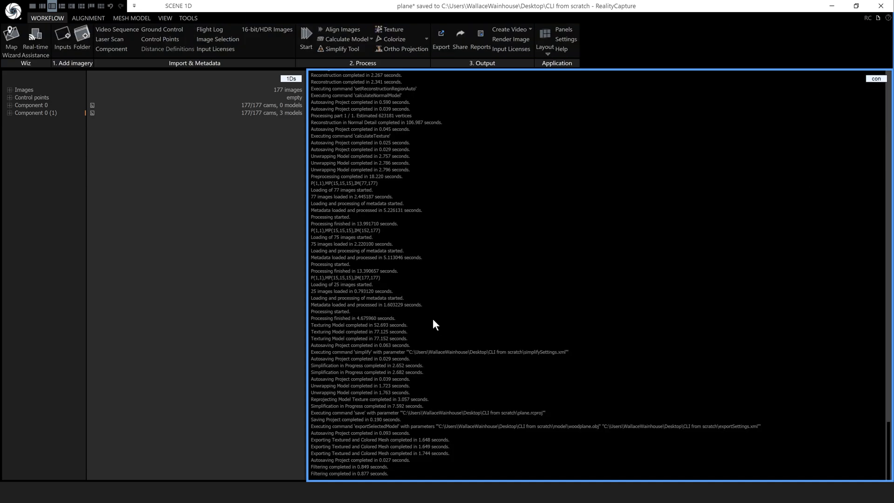
scroll(440, 324, "up", 15)
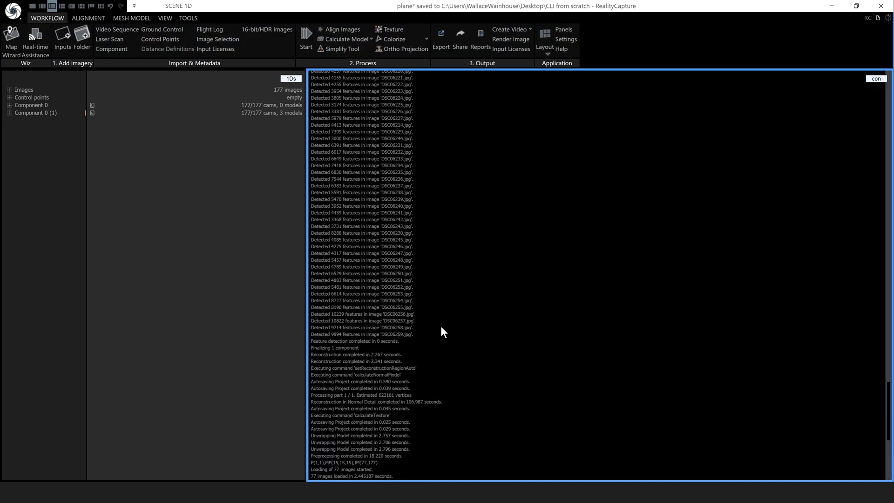
scroll(442, 327, "down", 5)
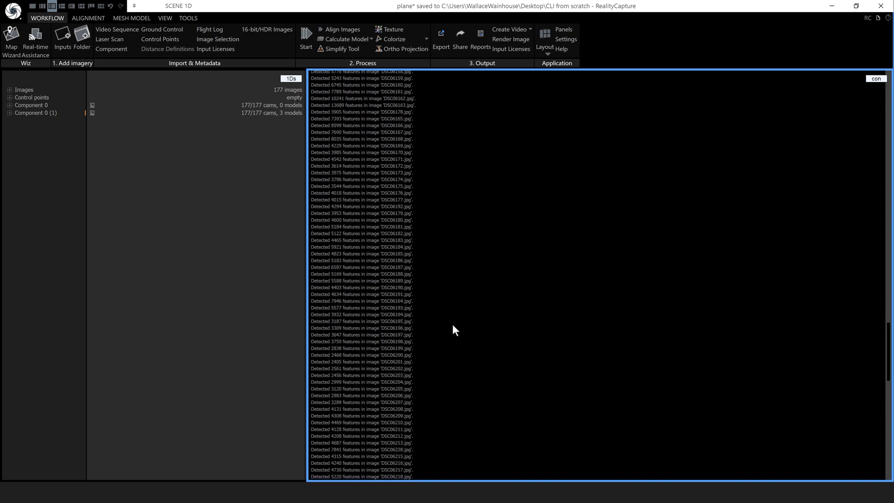
scroll(453, 330, "down", 10)
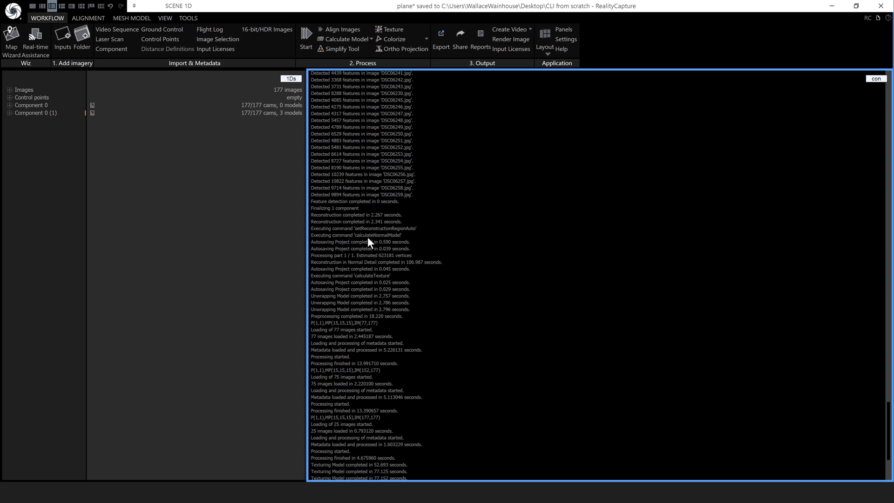
scroll(421, 316, "down", 7)
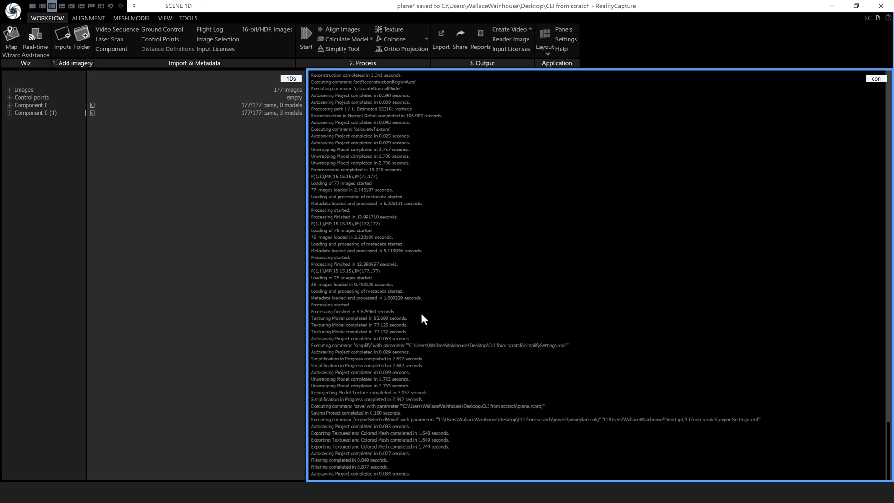
scroll(502, 353, "up", 20)
scroll(504, 354, "up", 8)
left_click_drag(886, 360, 890, 79)
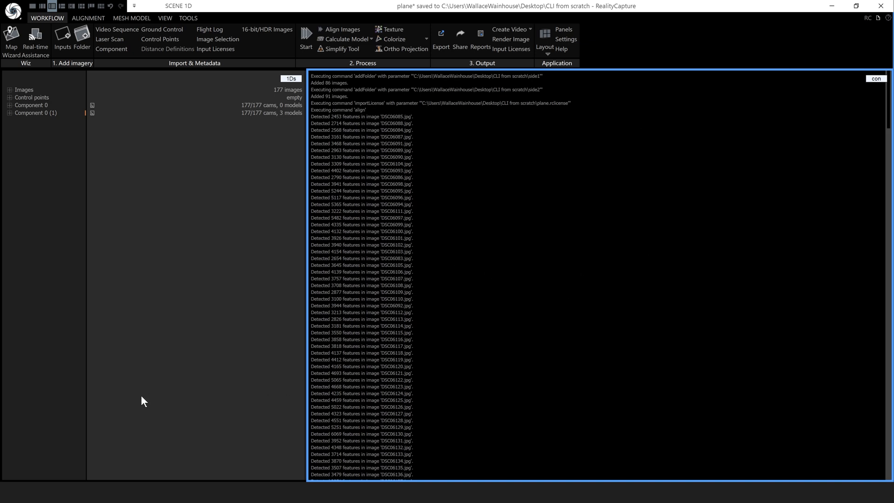
Browse the side1 and side2 image folders in CLI from scratch
key("alt+Tab")
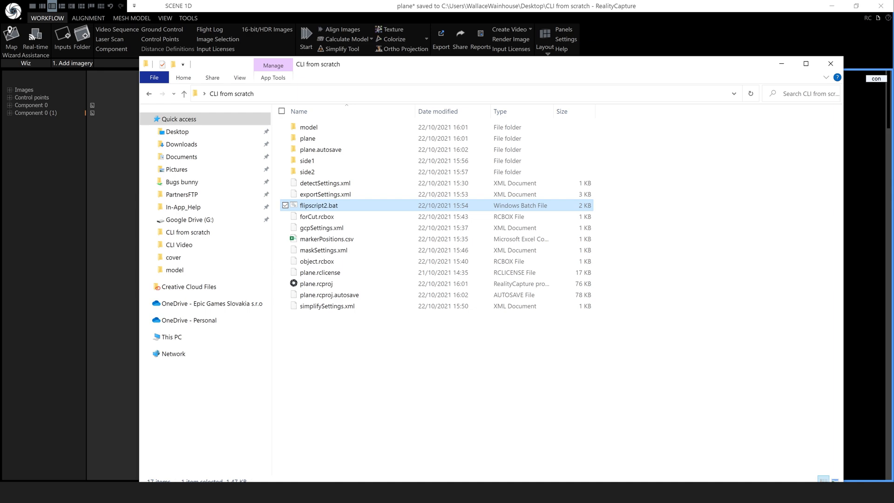
double_click(307, 161)
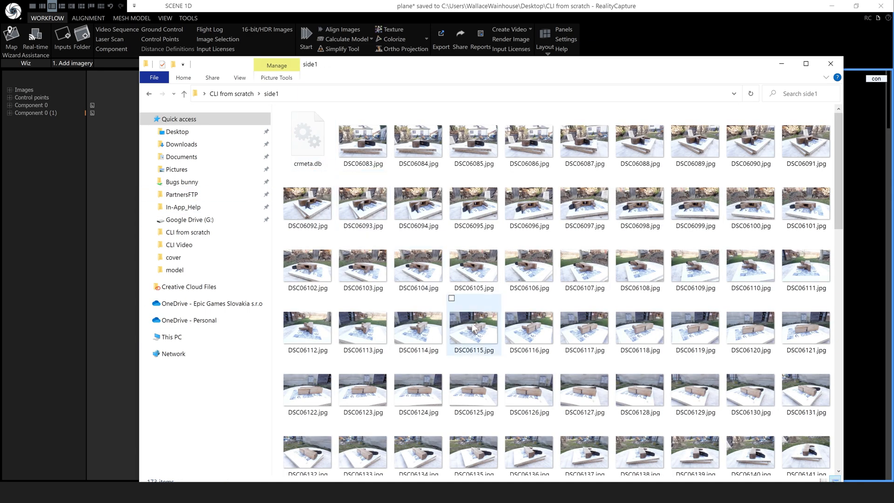
left_click_drag(838, 132, 829, 461)
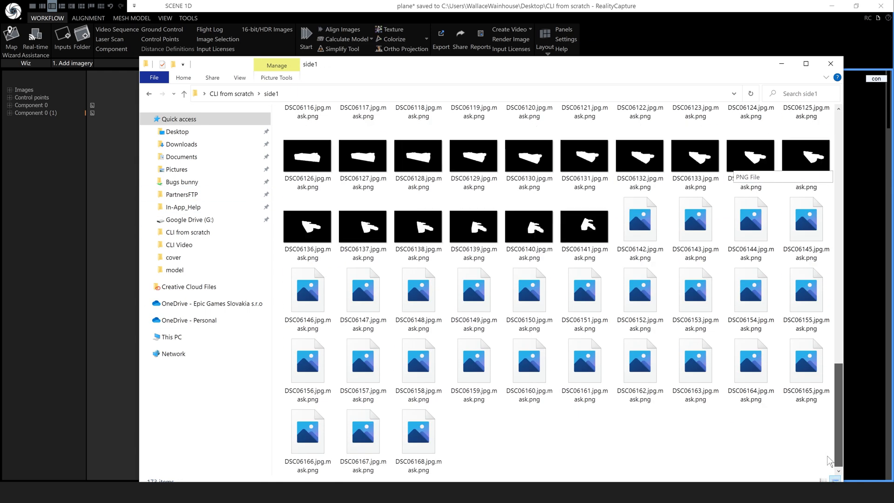
left_click_drag(835, 414, 839, 170)
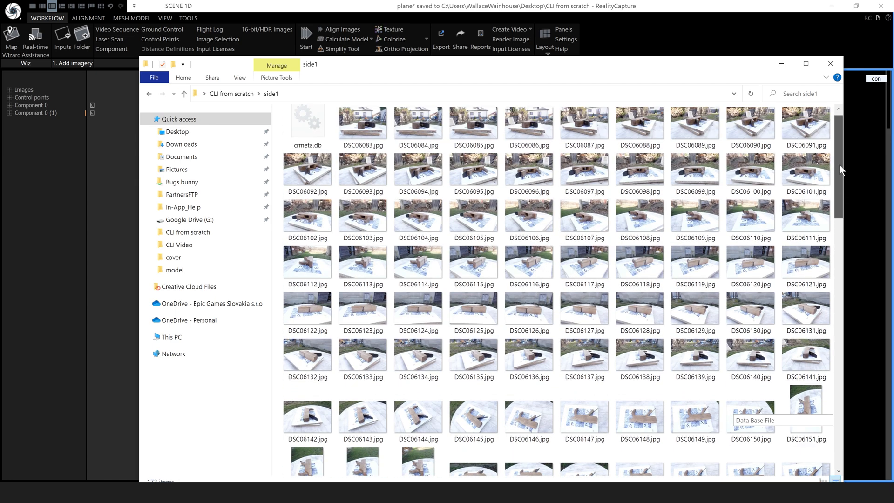
left_click(231, 93)
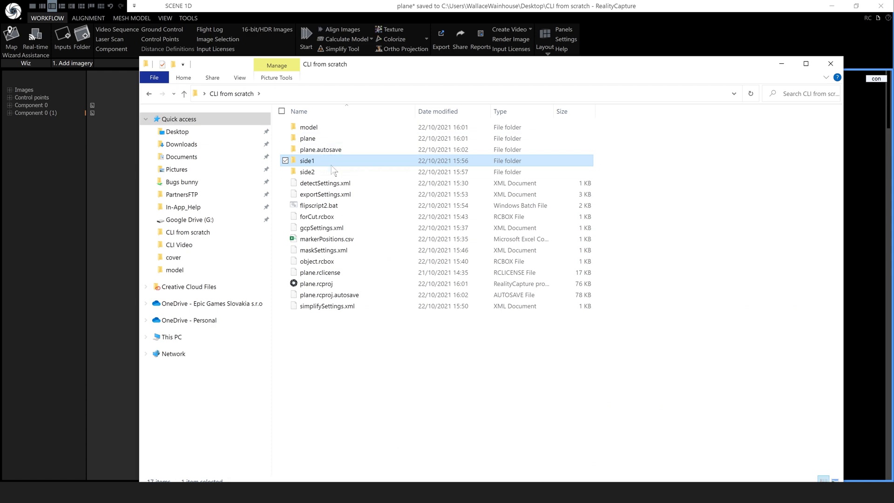
double_click(308, 172)
scroll(577, 385, "down", 10)
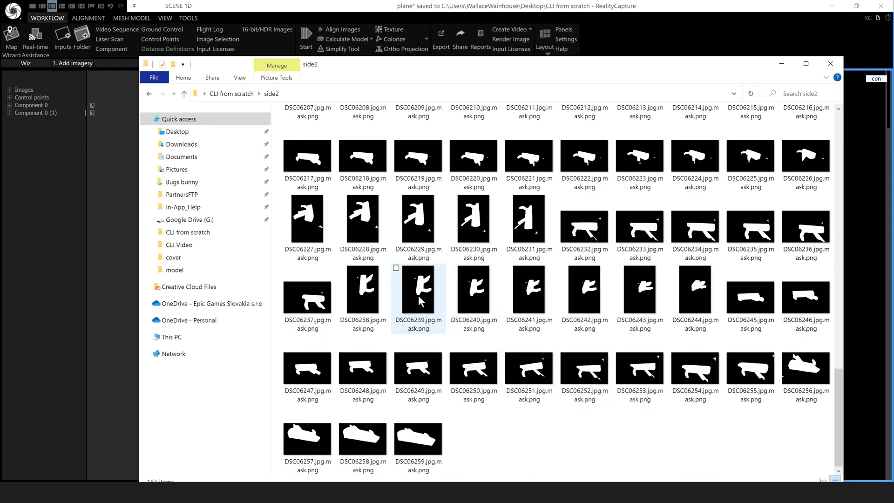
left_click_drag(837, 399, 842, 241)
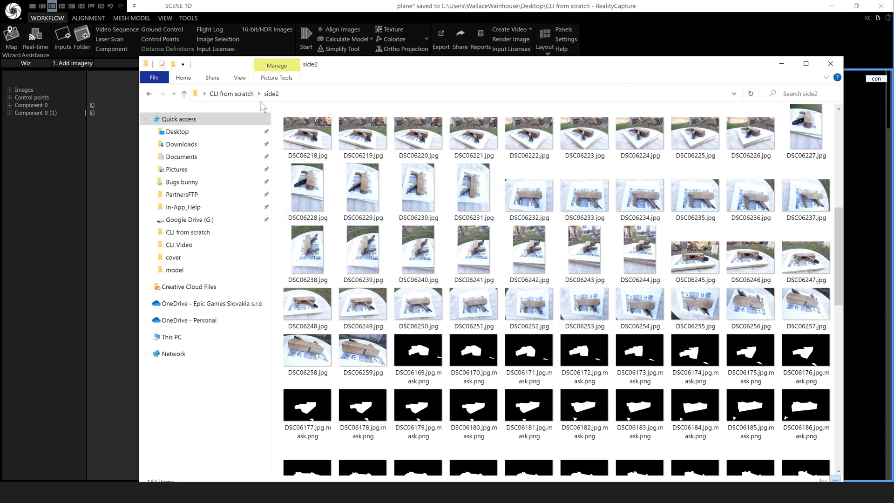
Open flipScriptReconOnCPs.bat from Desktop > CLI Video > otherVersions with Edit with Notepad++
left_click(222, 94)
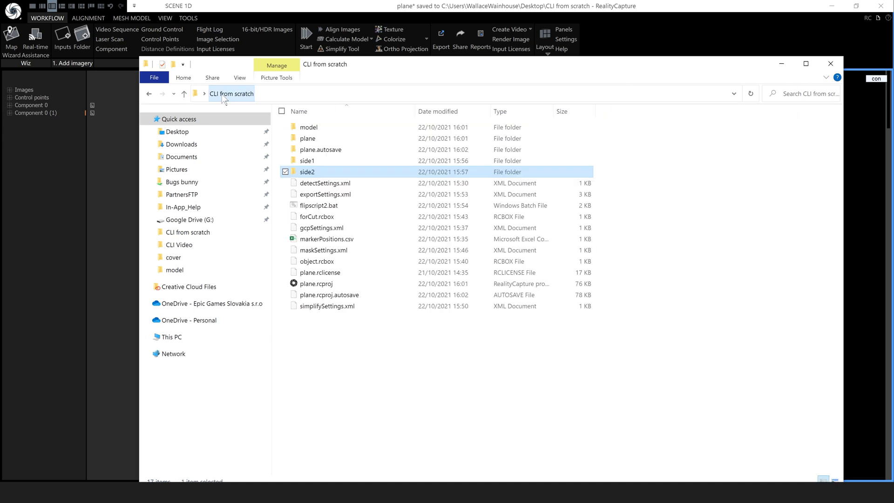
left_click(186, 132)
left_click(310, 140)
double_click(311, 145)
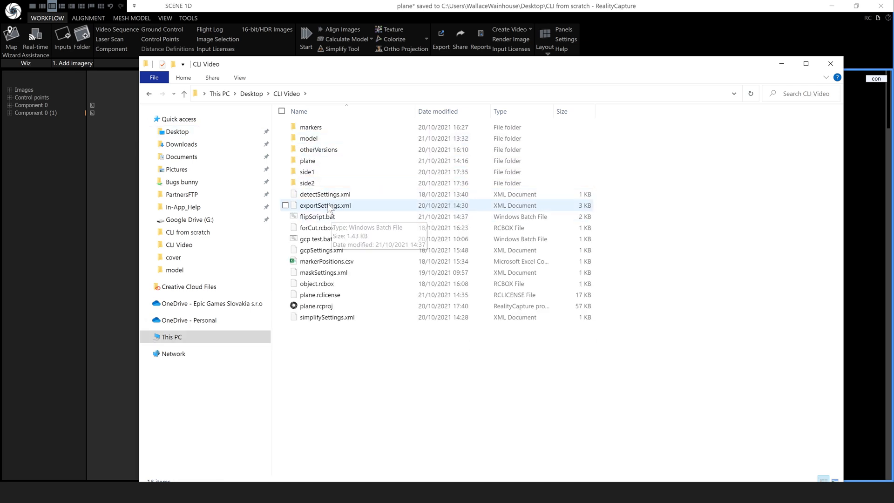
double_click(326, 151)
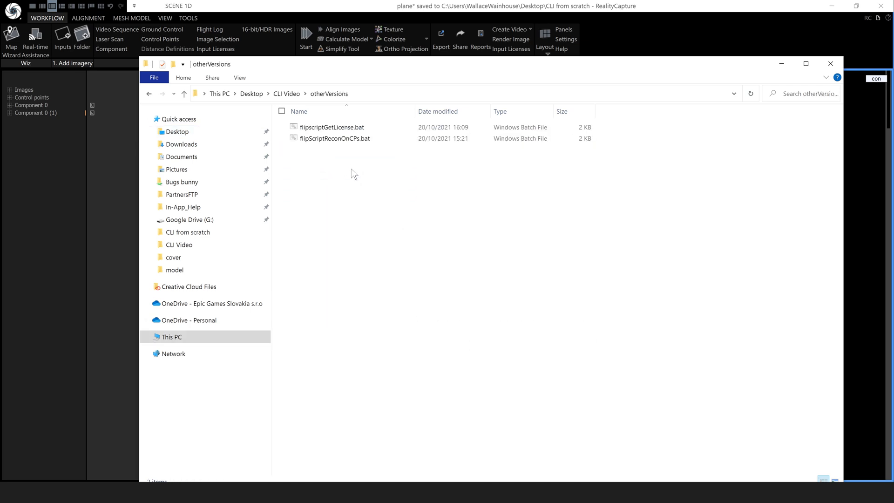
right_click(328, 142)
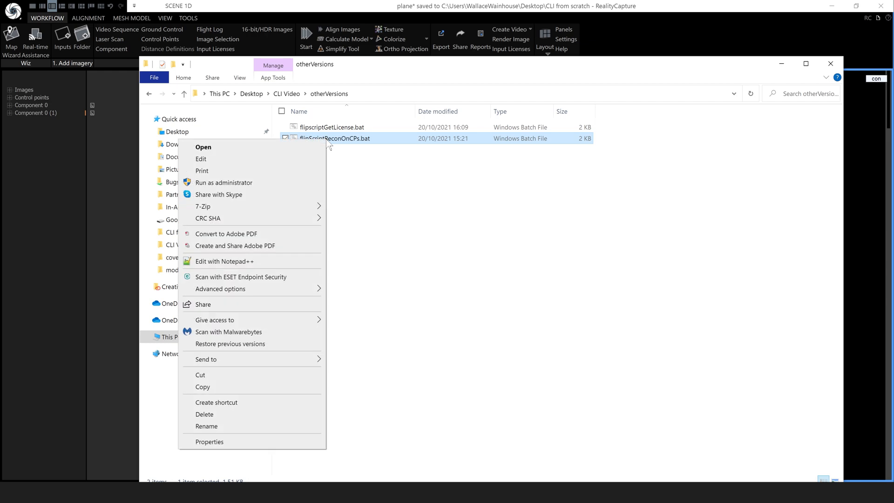
left_click(263, 261)
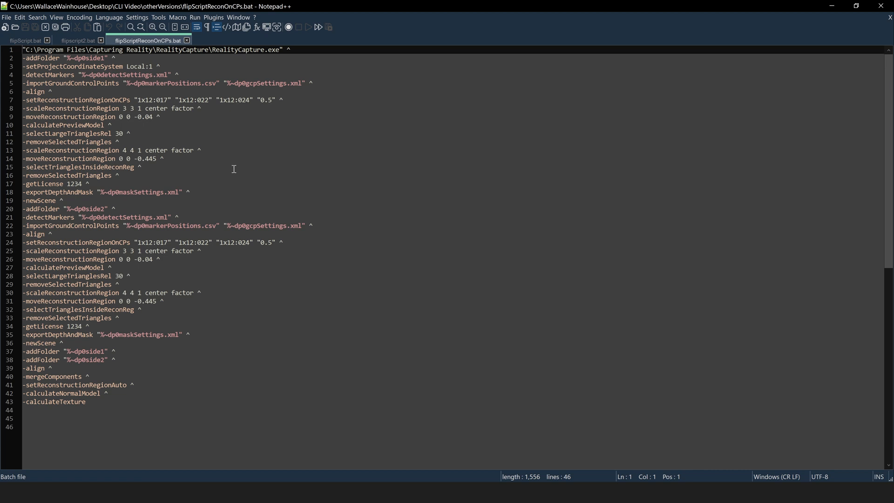
scroll(235, 168, "down", 2)
scroll(162, 92, "up", 2)
left_click(120, 491)
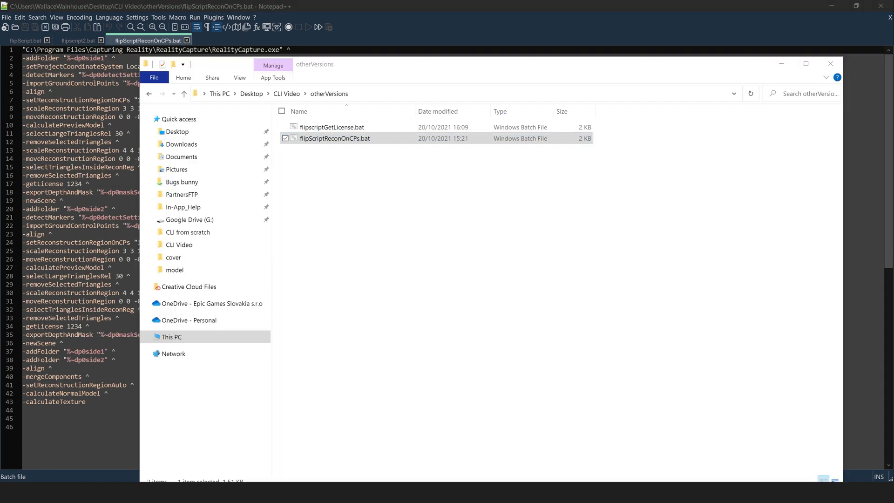
Open flipscriptGetLicense.bat in Notepad++ and delete both -importLicense lines
right_click(333, 129)
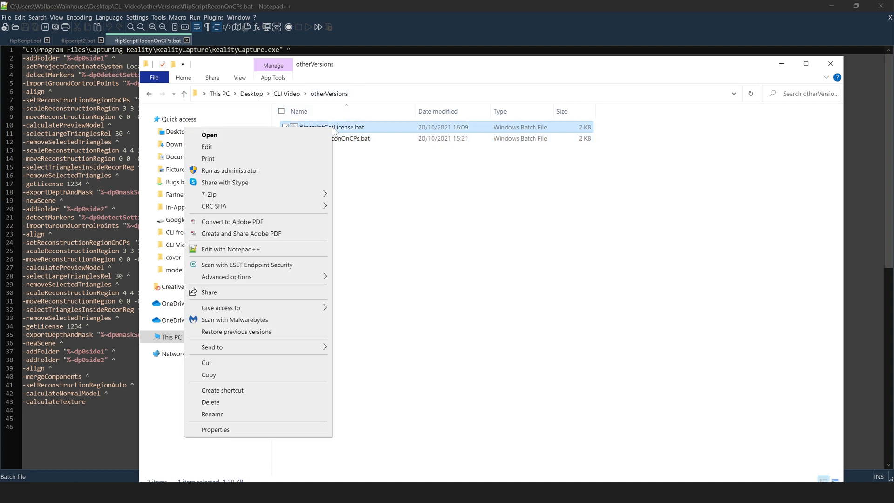
left_click(245, 250)
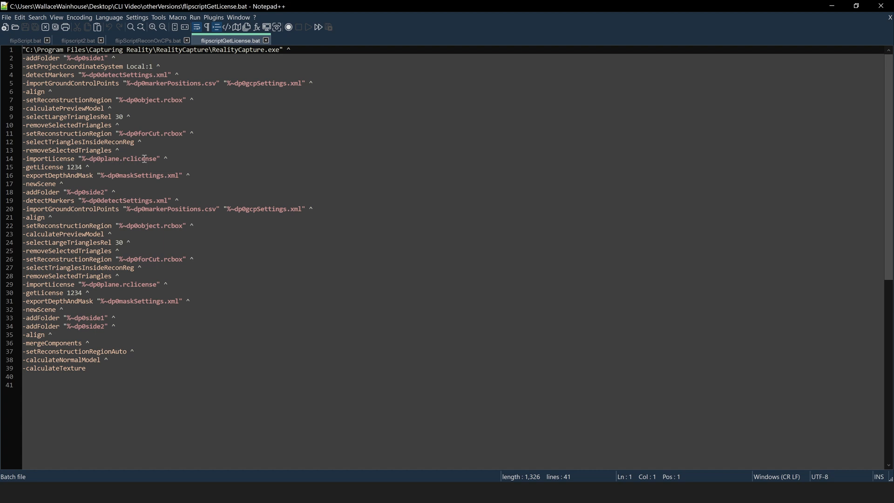
left_click_drag(169, 159, 16, 163)
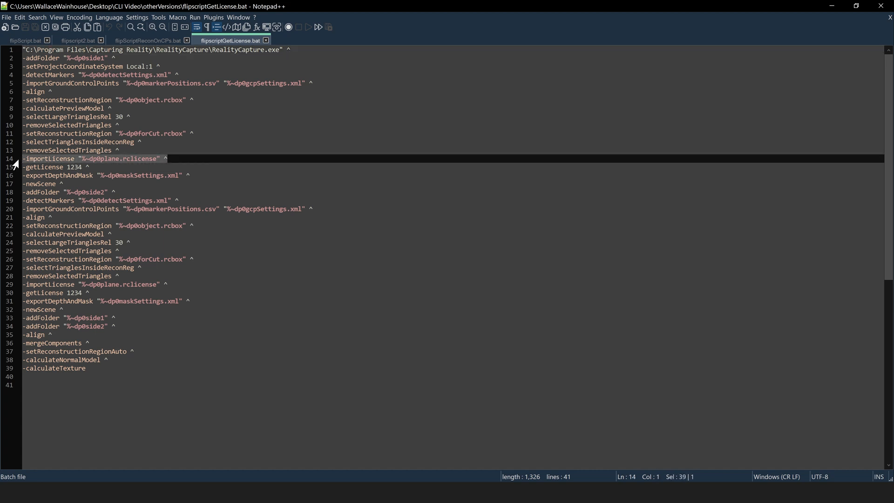
key("BackSpace")
key("BackSpace")
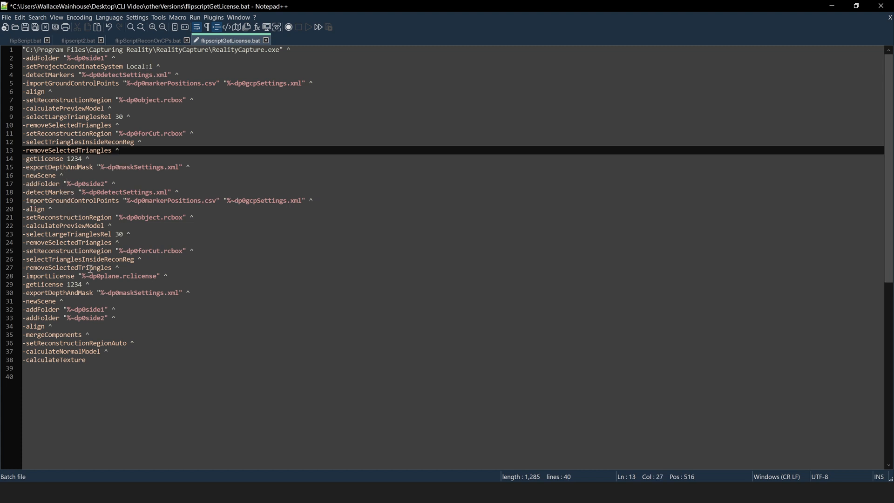
left_click_drag(164, 277, 18, 279)
key("Delete")
key("BackSpace")
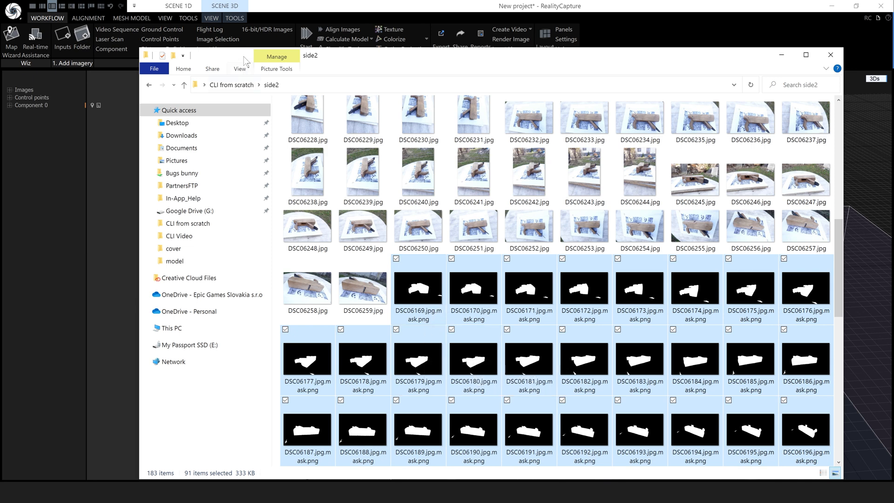
Delete the selected mask PNGs from side2, then bring flipscript2.bat in Notepad++ forward
right_click(425, 302)
left_click(311, 453)
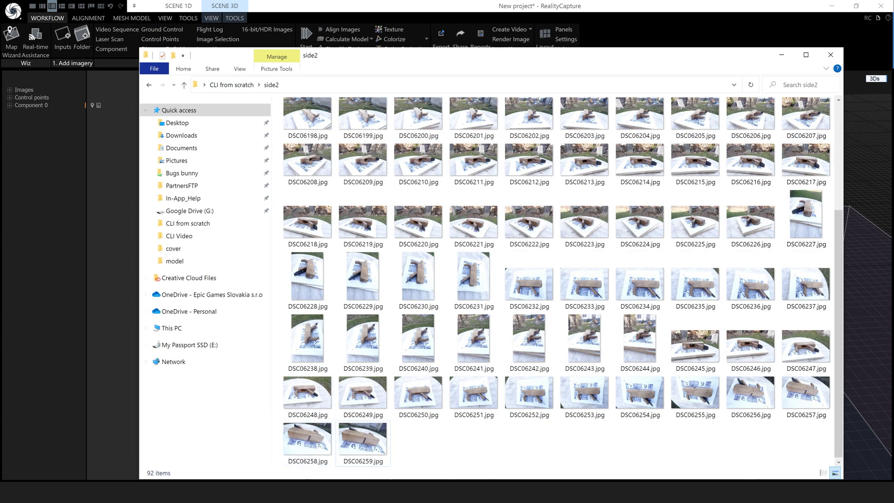
left_click(781, 55)
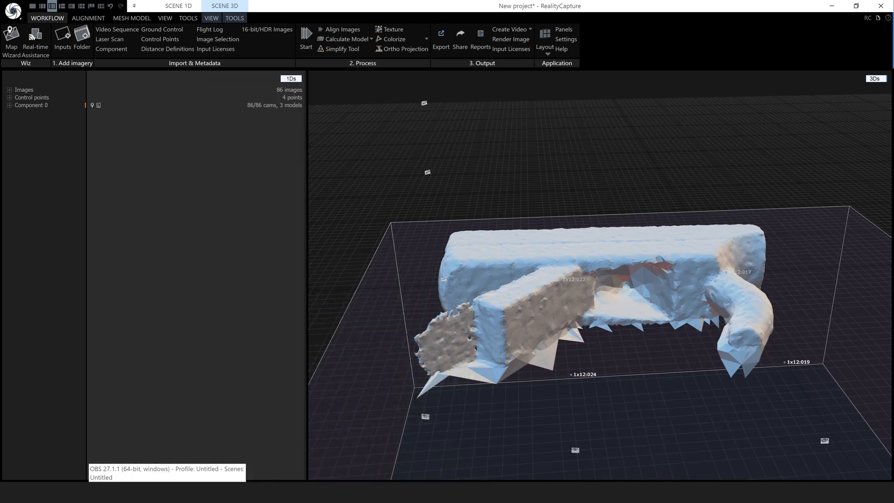
left_click(147, 493)
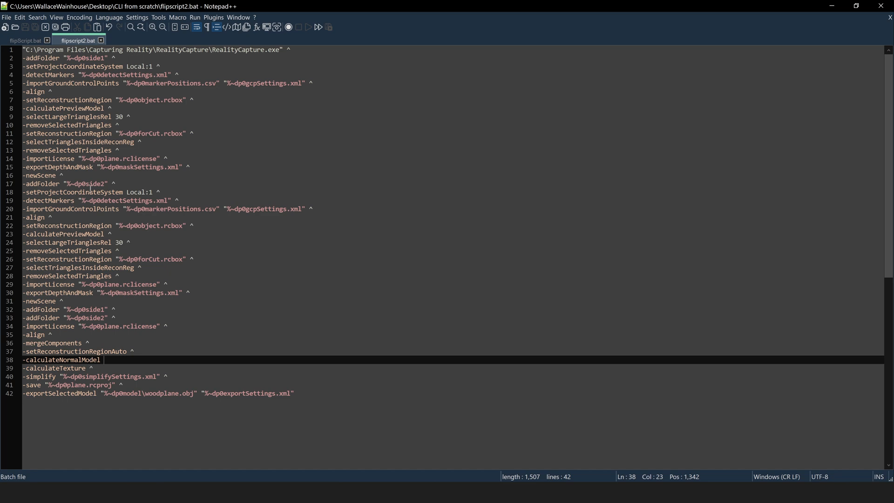
Rerun flipscript2.bat from the CLI from scratch folder window
left_click(7, 18)
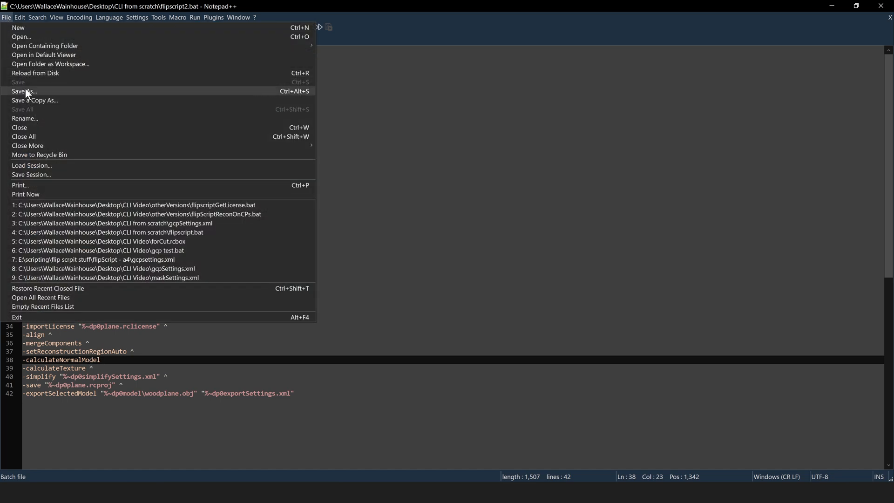
left_click(834, 7)
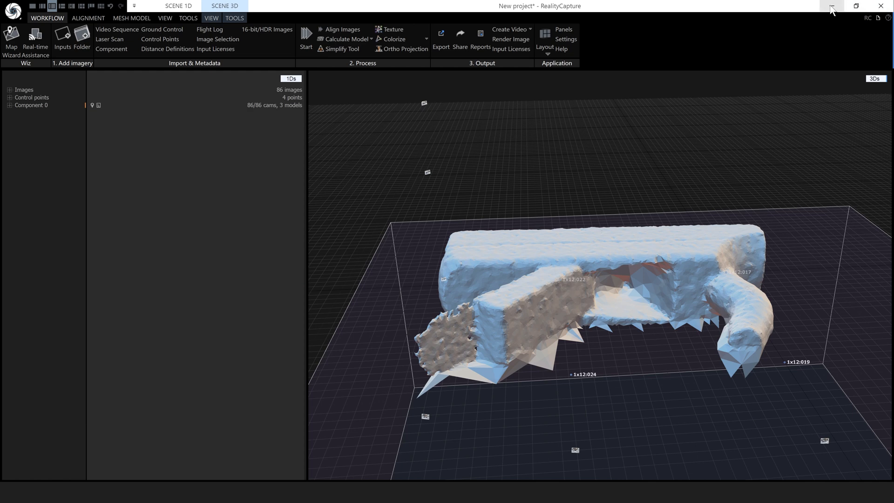
mouse_move(101, 492)
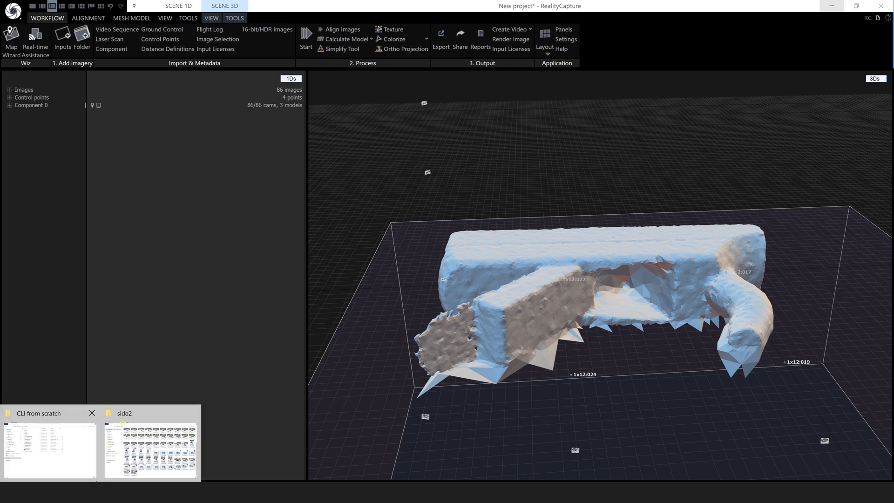
left_click(66, 449)
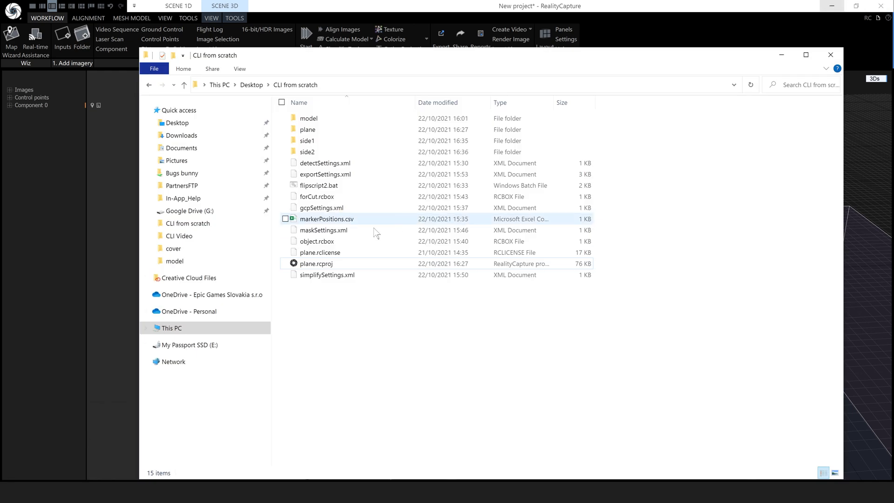
double_click(317, 185)
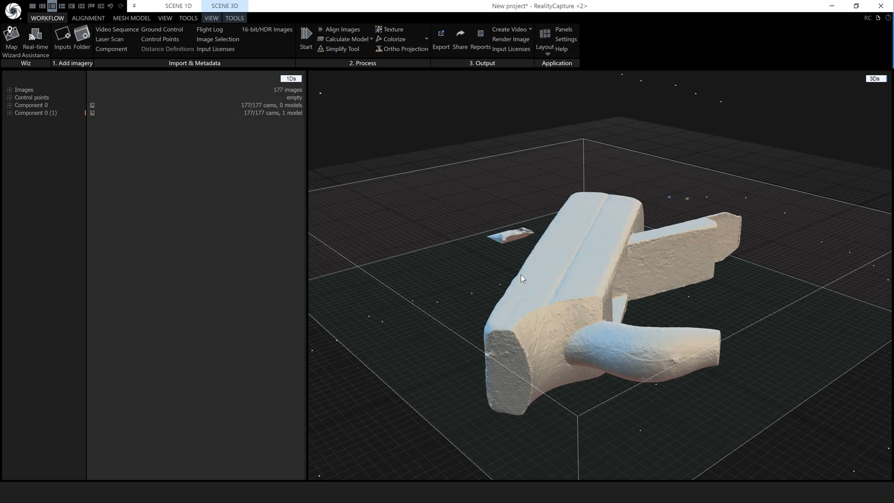
Select the largest connected component, invert it, and filter out the stray piece
left_click_drag(568, 289, 681, 314)
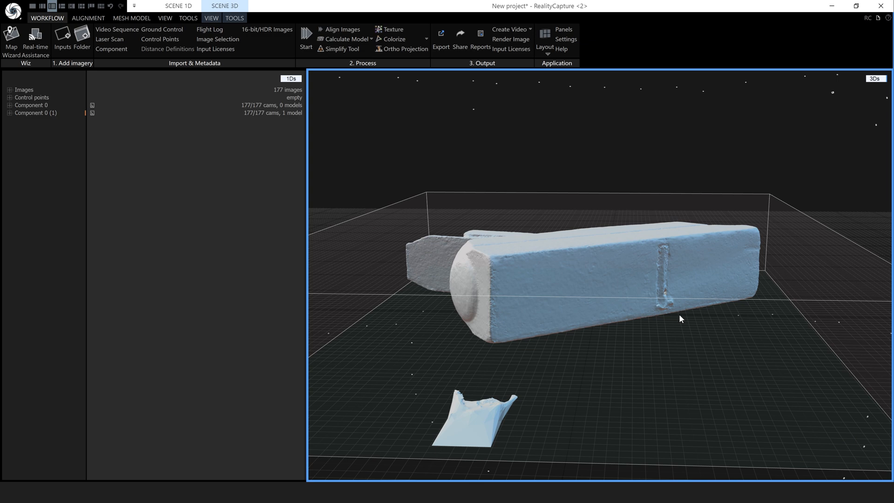
left_click(234, 18)
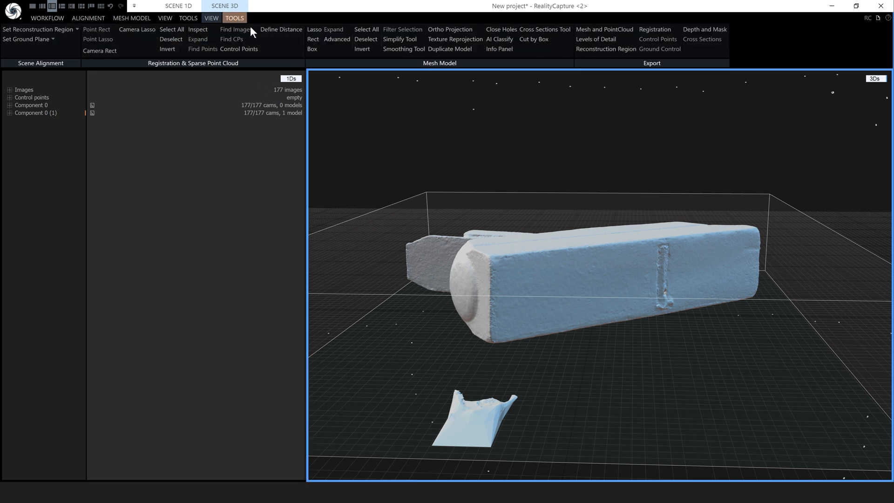
left_click(338, 40)
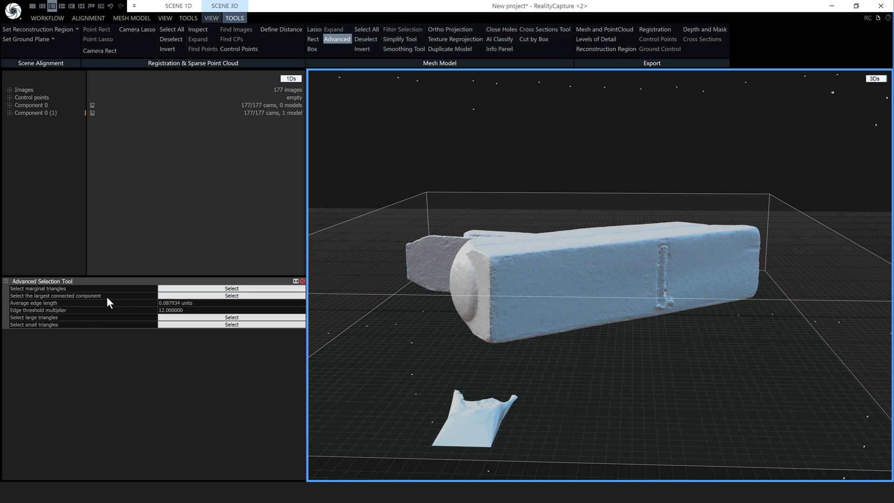
left_click(204, 297)
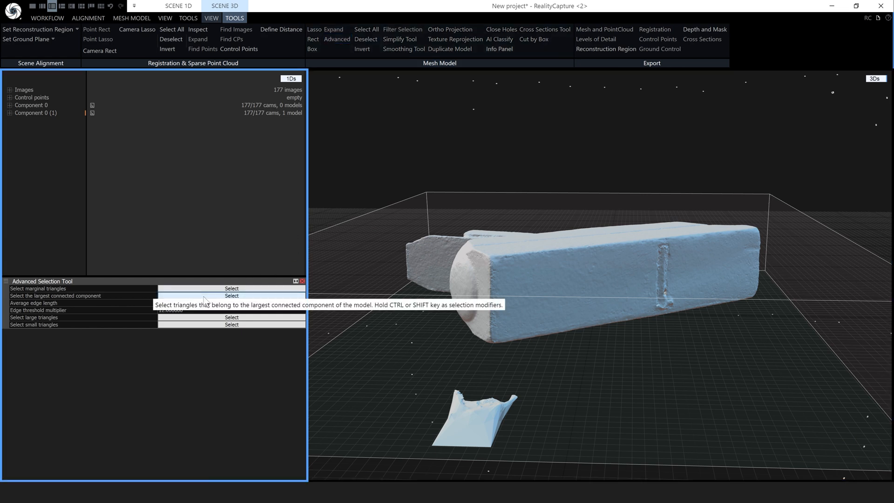
right_click_drag(523, 292, 521, 298)
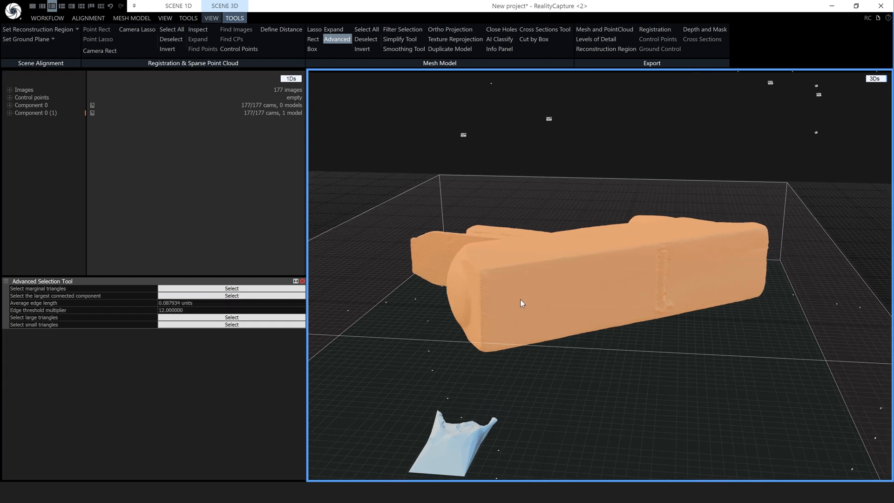
left_click(362, 50)
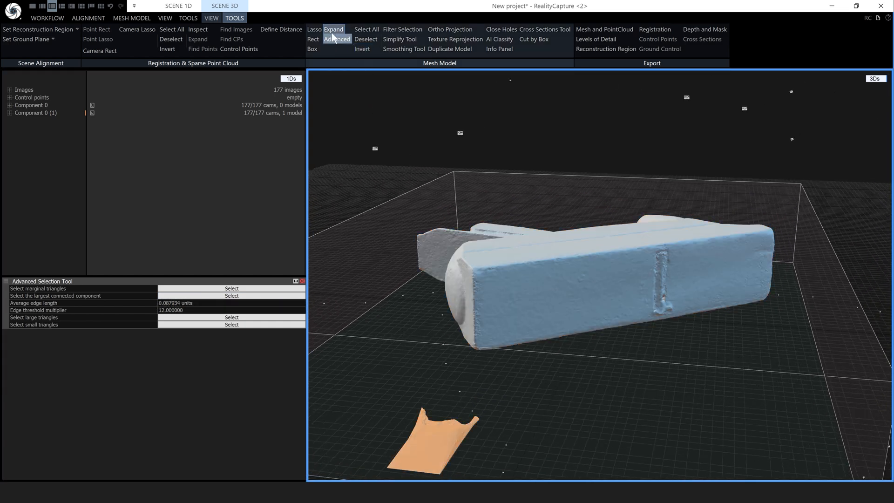
left_click(401, 29)
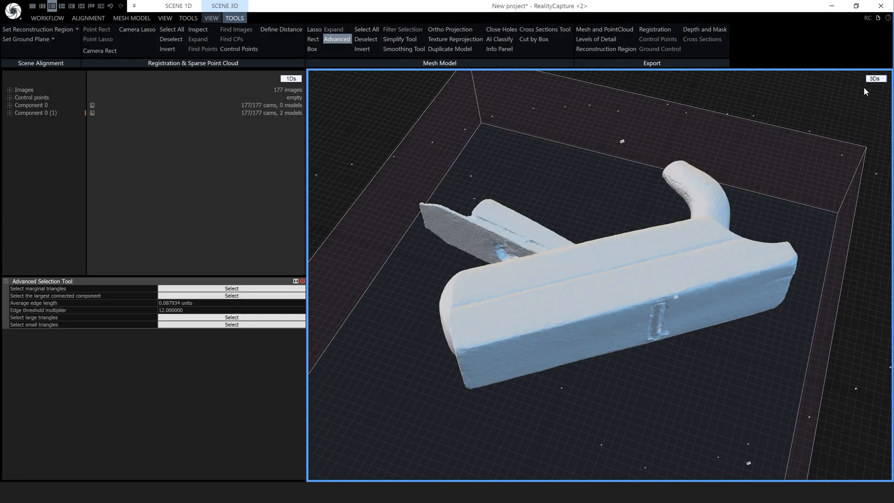
Switch the viewport to Help and search for 'cli'
left_click(874, 79)
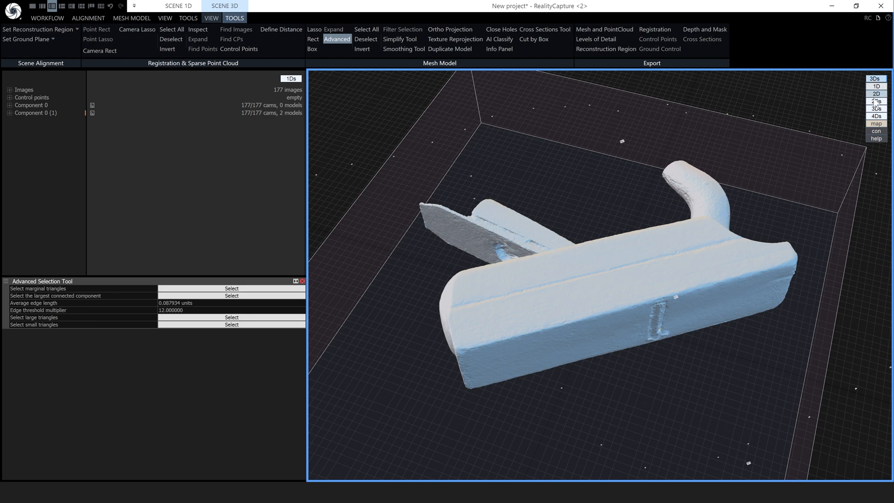
left_click(876, 138)
left_click(586, 182)
type("cli")
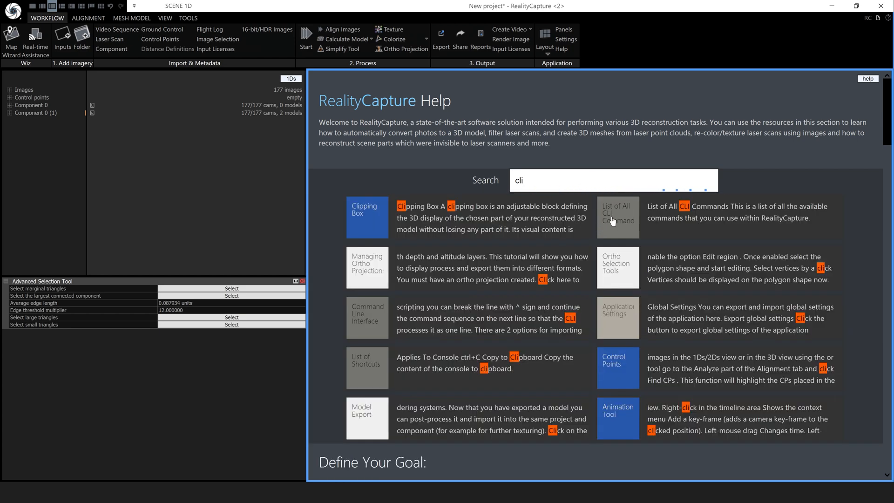
Find selectLargestModelComponent on the List of All CLI Commands page and copy the command name
left_click(611, 219)
key("ctrl+f")
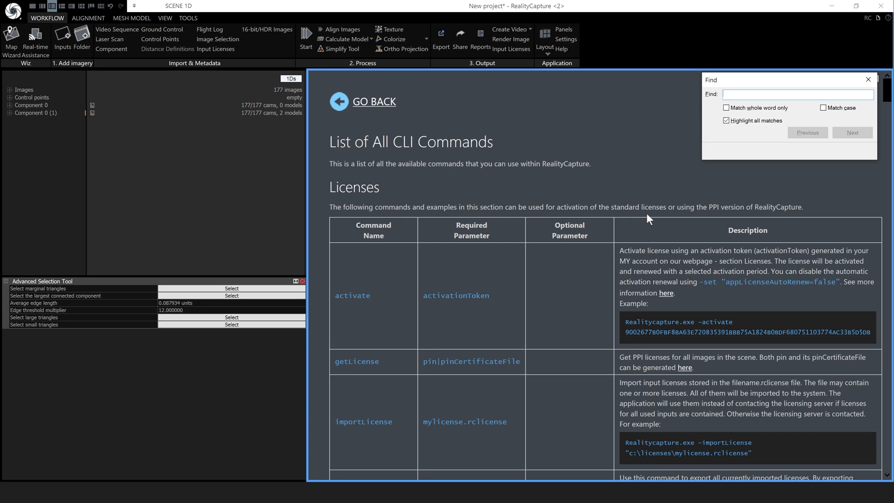
type("select")
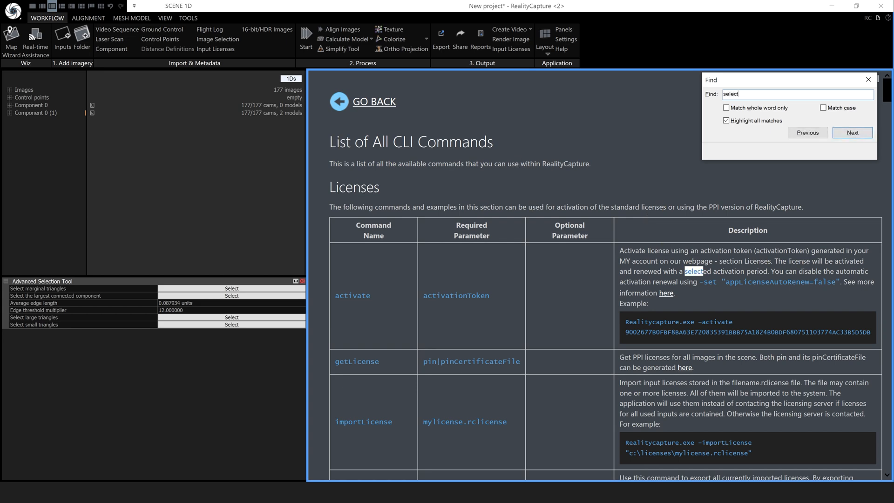
type("larg")
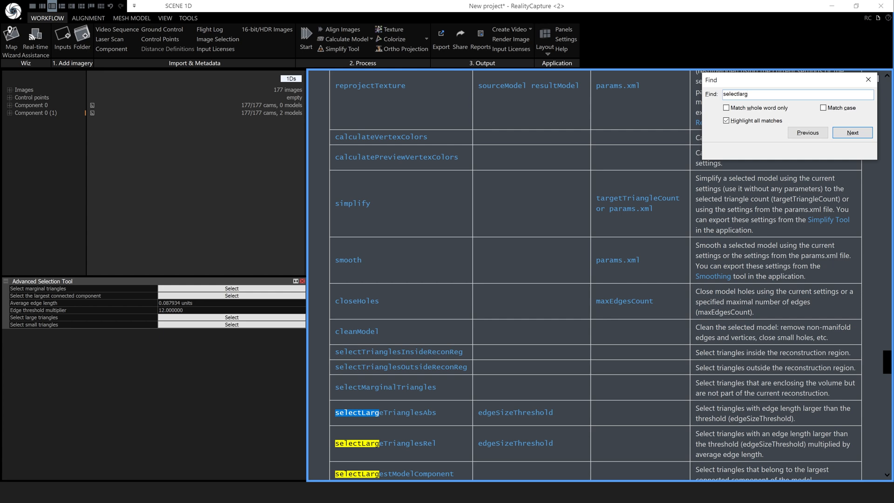
type("estcom")
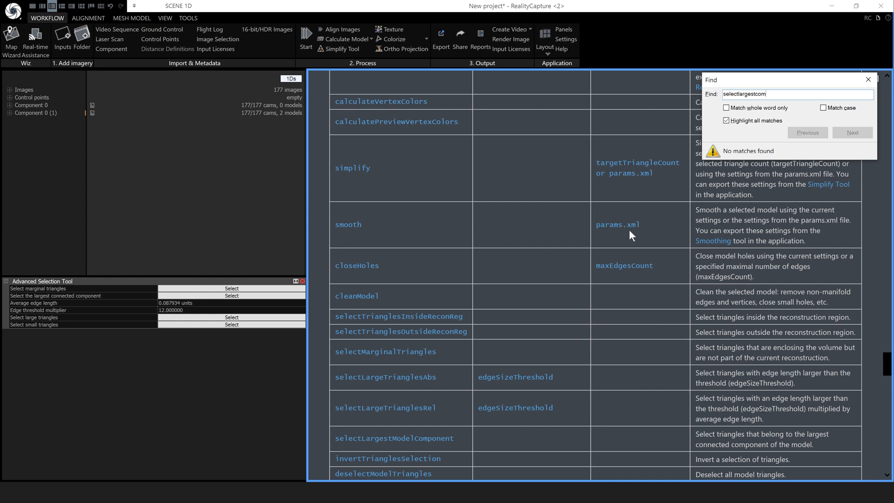
scroll(611, 236, "down", 4)
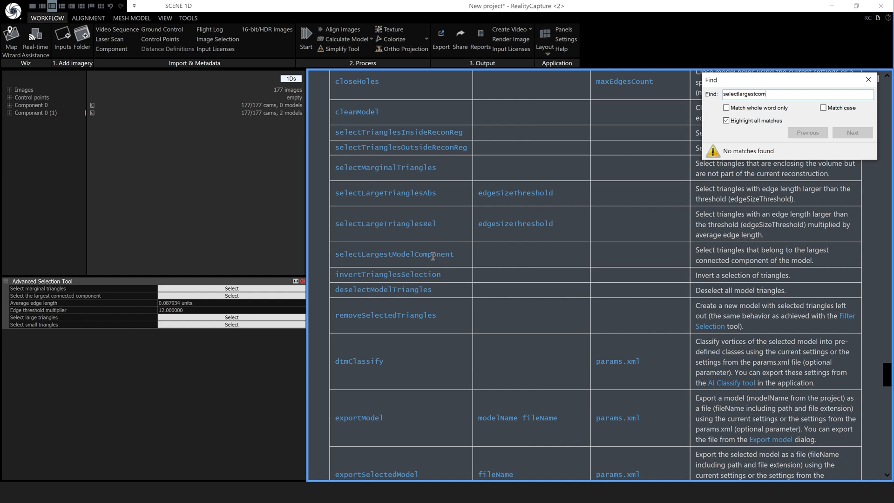
left_click_drag(455, 254, 418, 254)
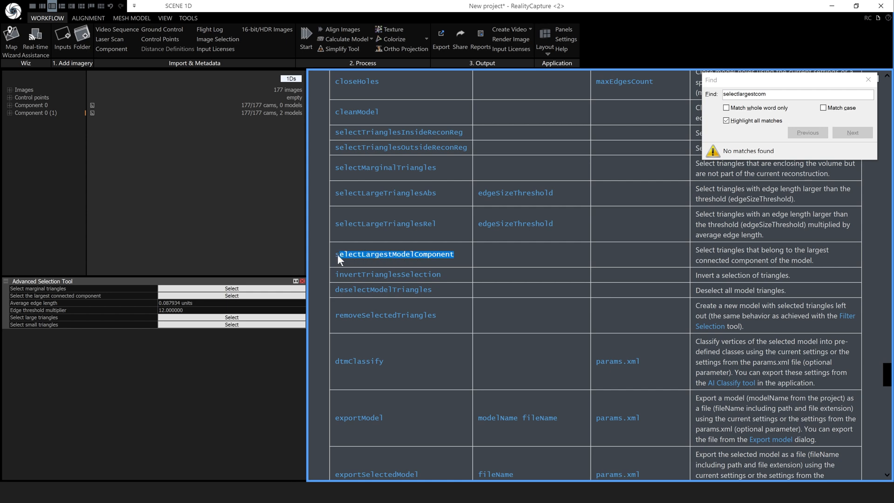
key("ctrl+c")
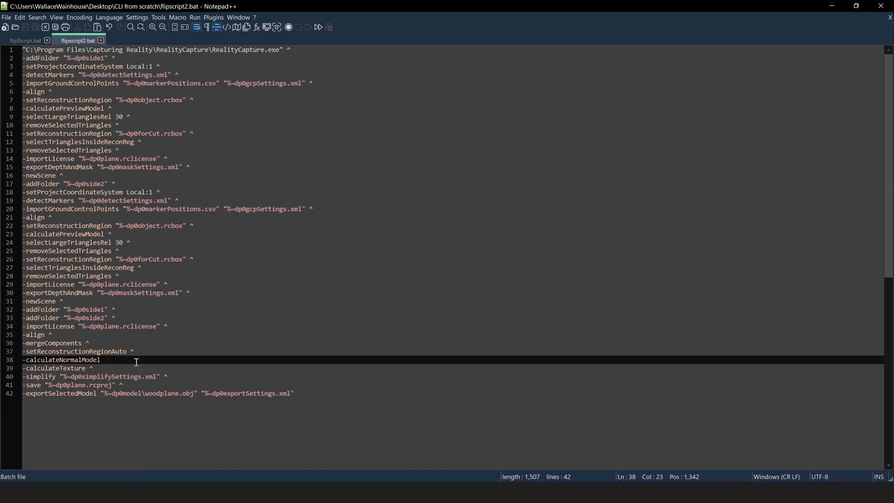
End line 38 with ^ and add selectLargestModelComponent and invertTrianglesSelection on new lines
type("^")
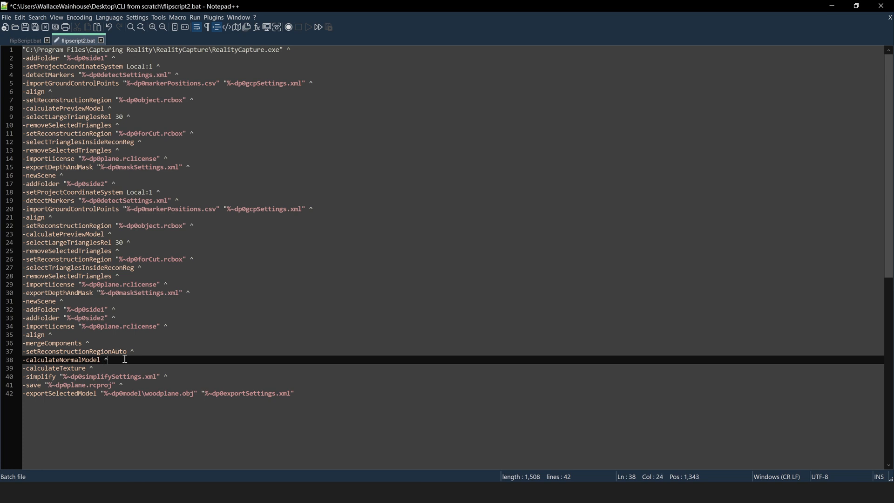
key("Return")
key("ctrl+v")
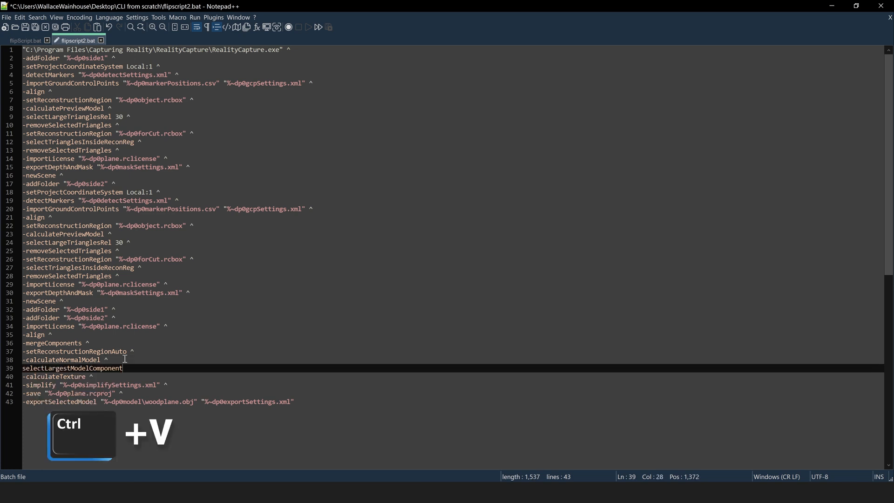
left_click(252, 462)
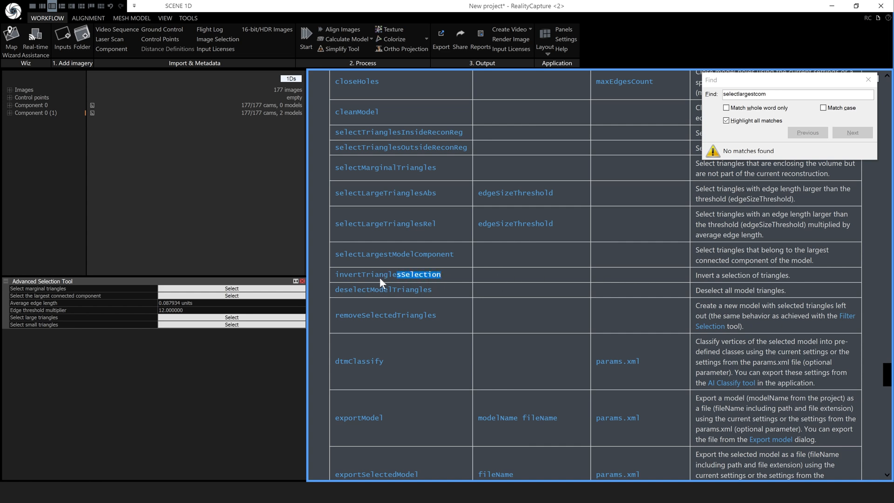
key("ctrl+c")
key("alt+Tab")
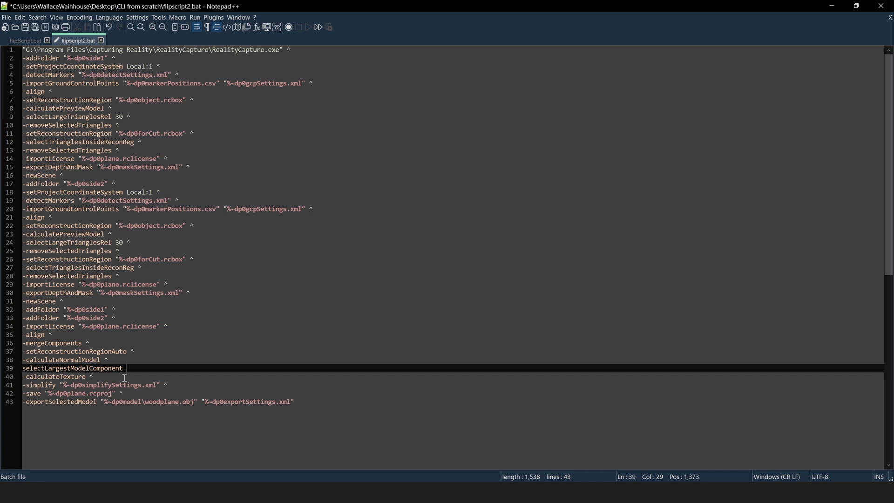
key("Return")
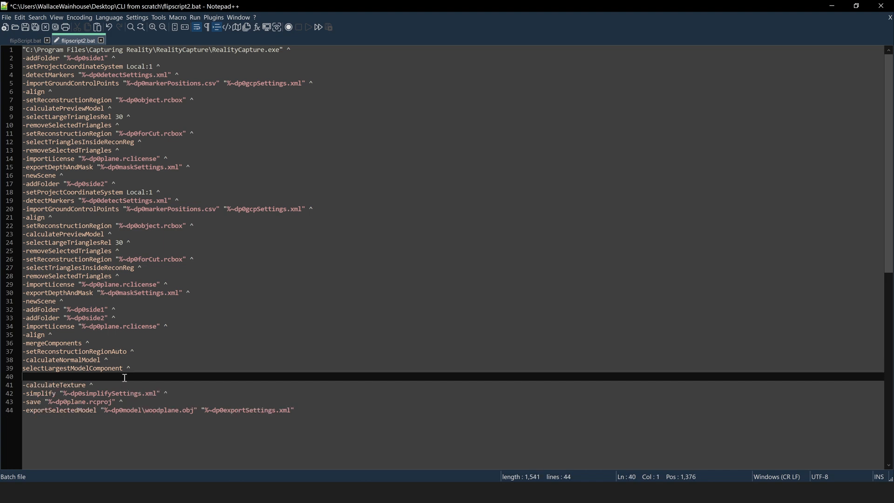
key("ctrl+v")
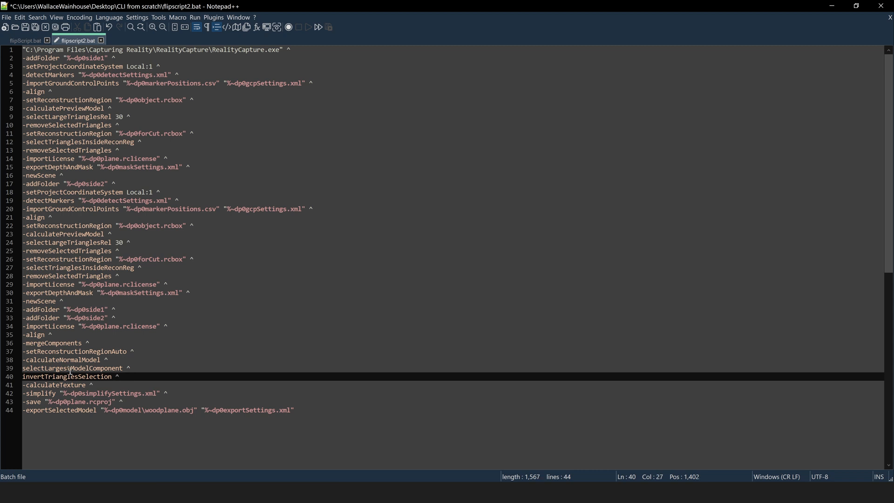
Copy the -removeSelectedTriangles ^ line from line 25 to line 41, then save flipscript2.bat
left_click(120, 251)
left_click_drag(103, 251, 22, 251)
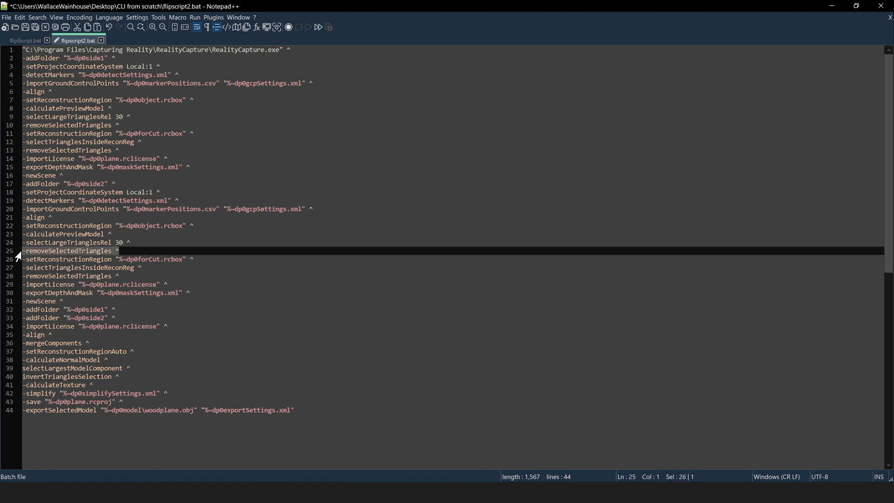
key("ctrl+c")
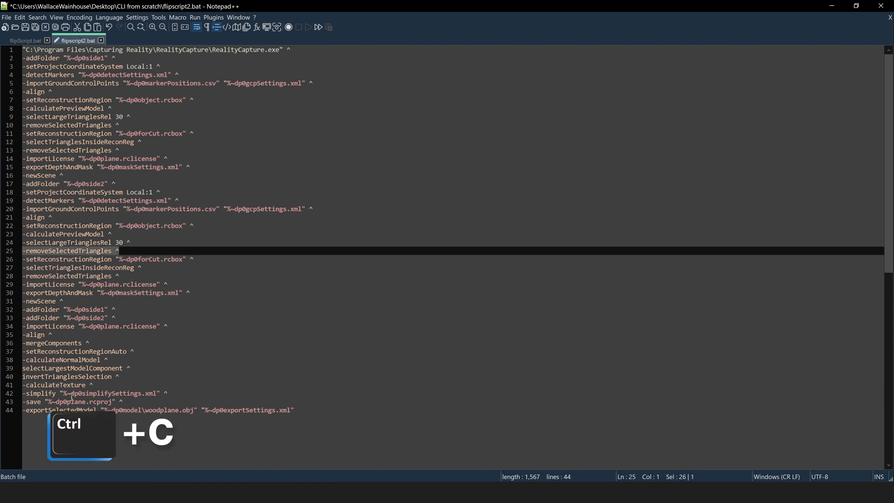
left_click(124, 377)
key("Return")
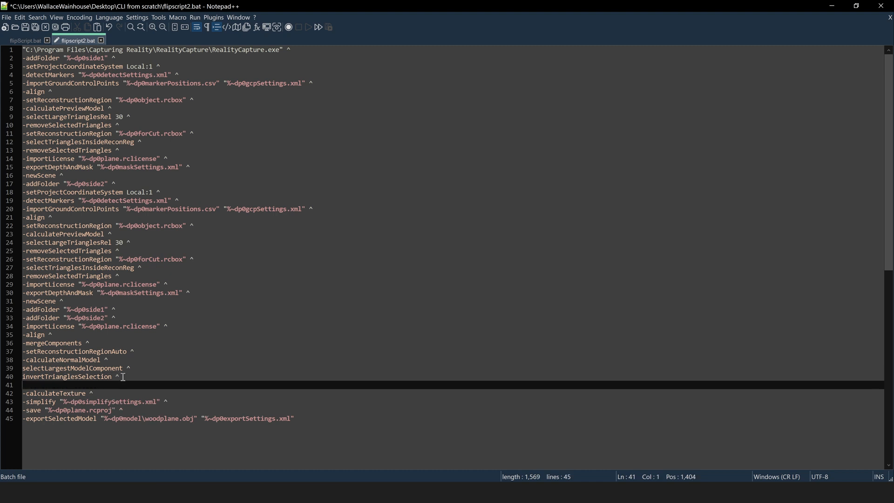
key("ctrl+v")
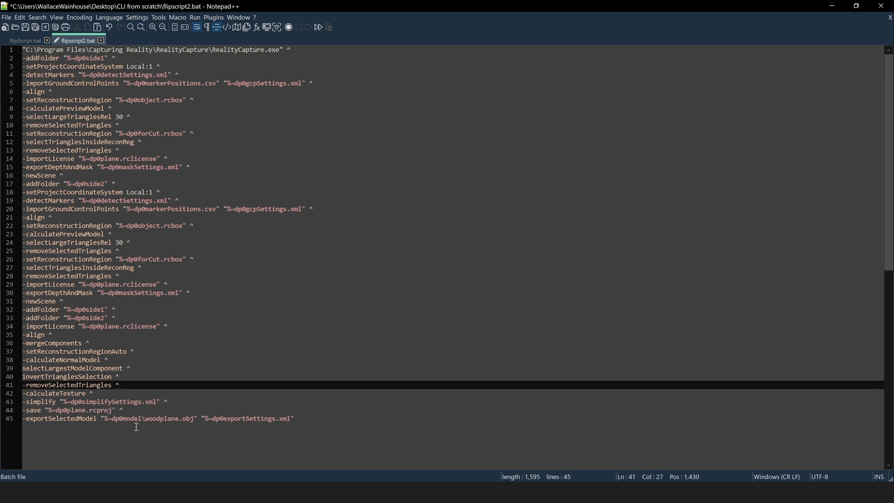
left_click(7, 21)
left_click(26, 81)
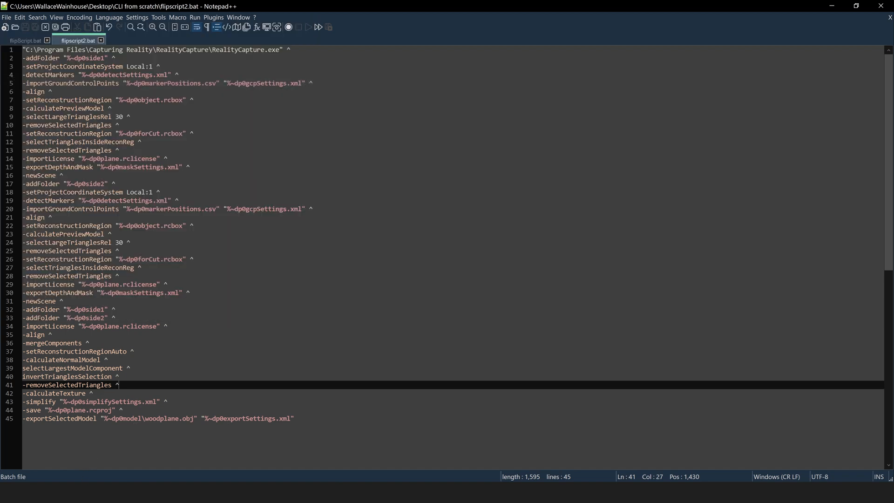
Delete all 91 mask PNG files from the side2 folder
left_click(152, 439)
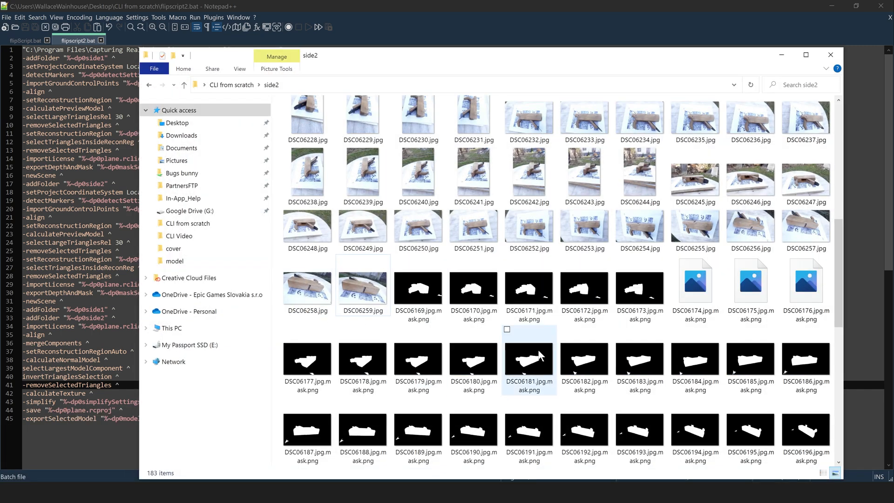
left_click(418, 289)
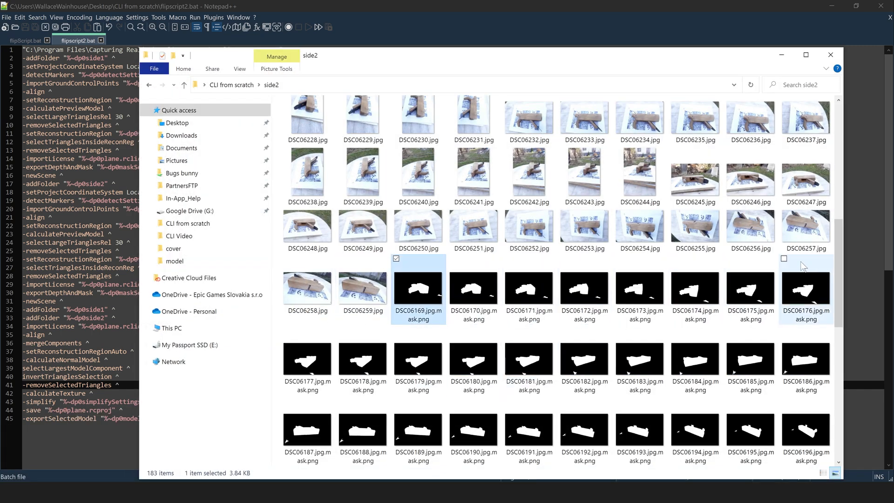
left_click_drag(839, 263, 839, 403)
left_click(425, 434, "shift")
right_click(424, 431)
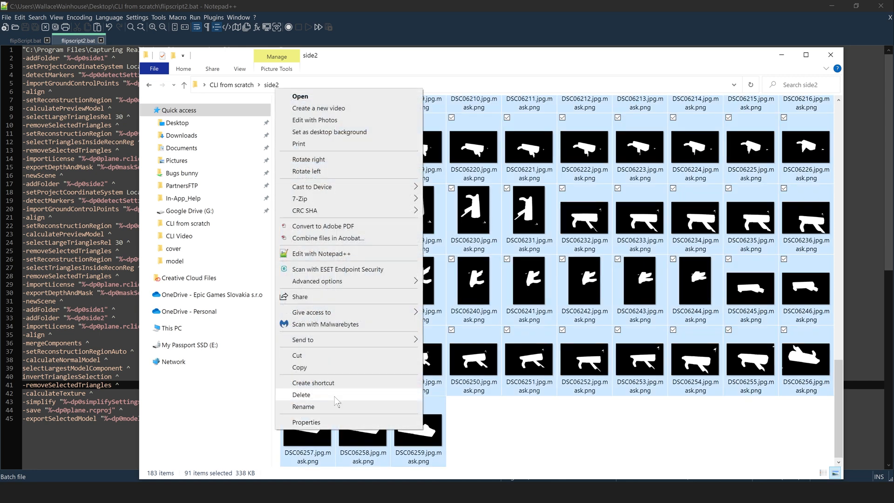
left_click(354, 394)
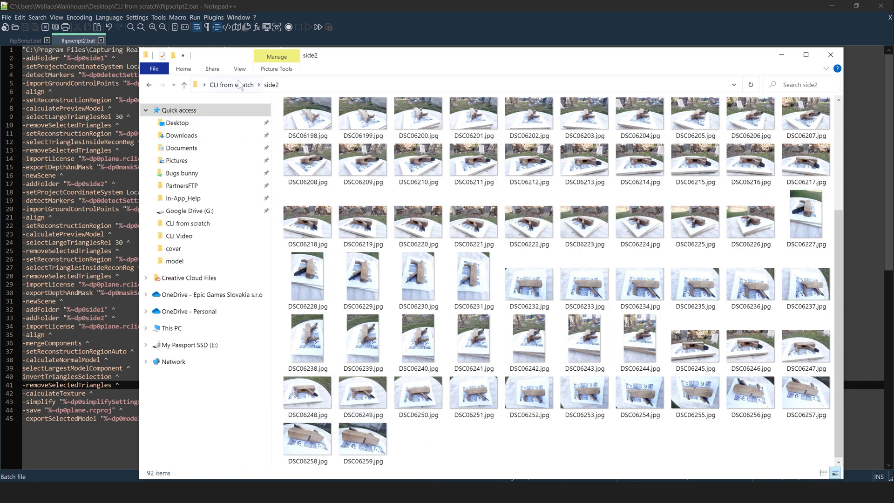
Delete all 86 mask PNG files from the side1 folder and minimise Explorer
left_click(242, 84)
double_click(307, 141)
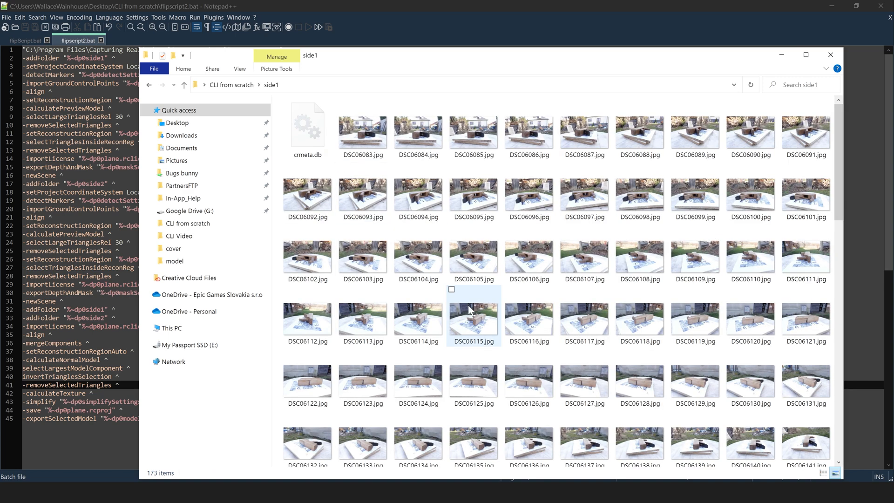
scroll(494, 229, "down", 10)
left_click(431, 426)
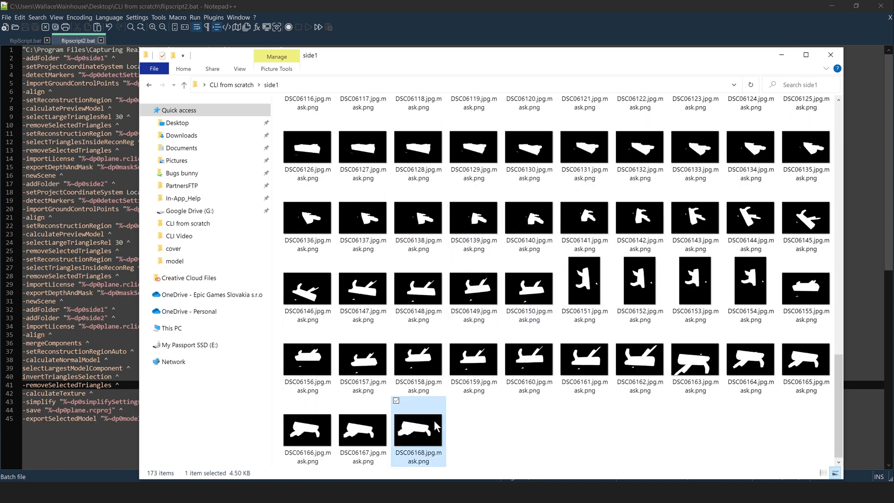
scroll(435, 424, "up", 10)
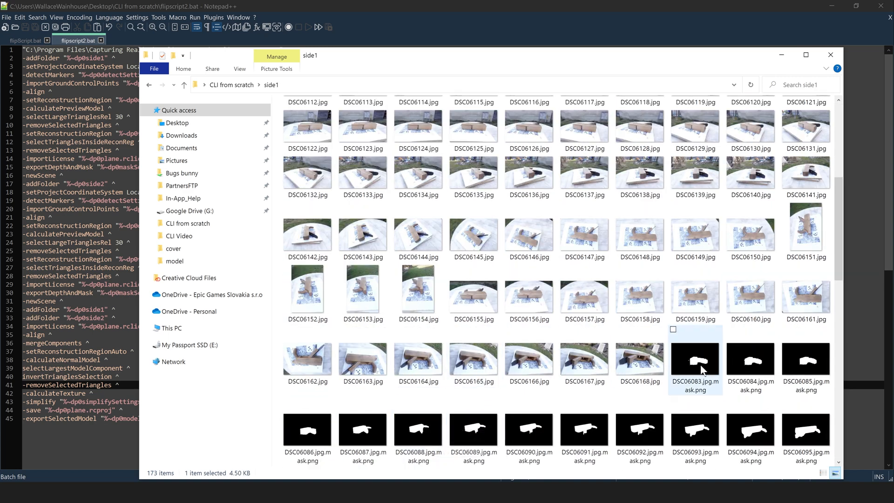
left_click(702, 370, "shift")
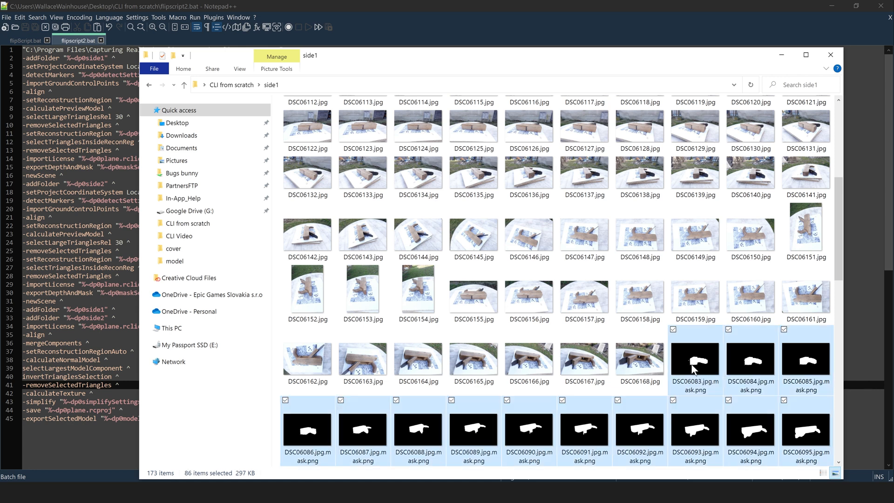
right_click(695, 370)
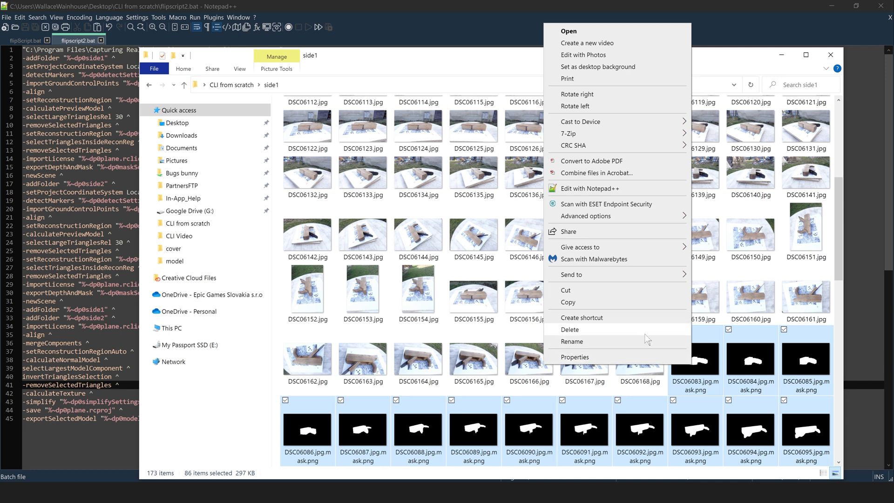
left_click(594, 332)
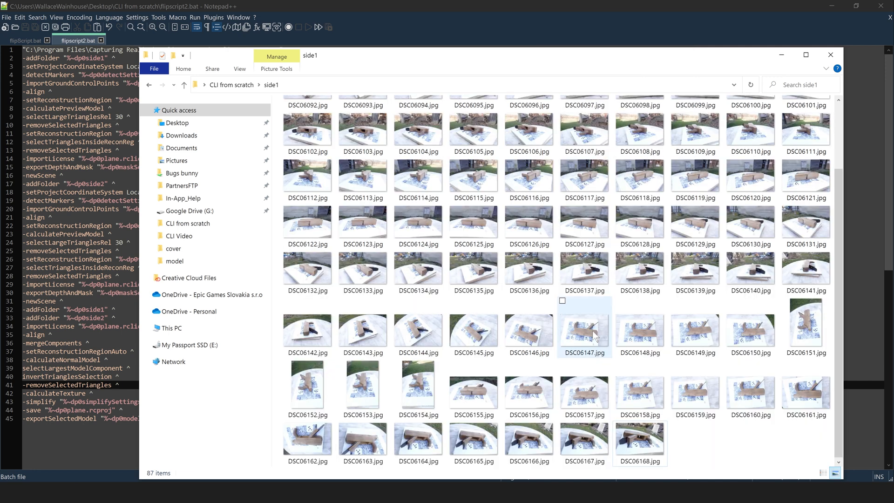
left_click(783, 57)
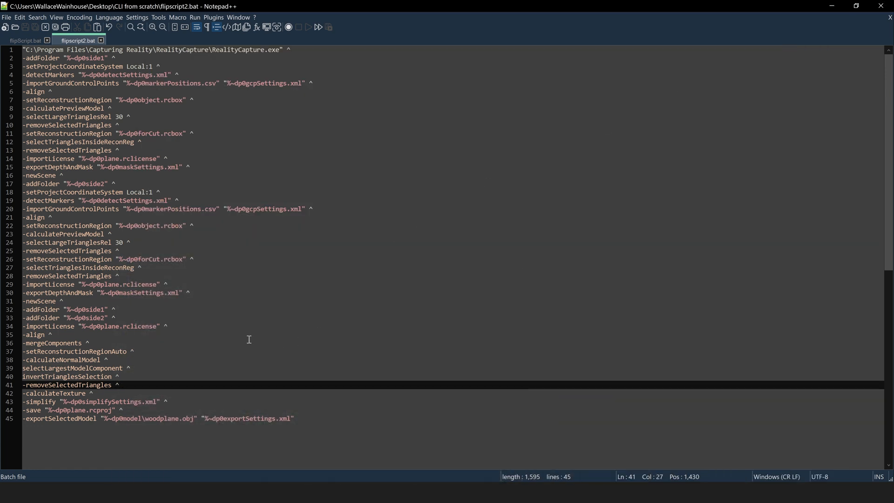
Close RealityCapture's search box, switch the help panel to the 3D view, and return to flipscript2.bat
left_click(7, 17)
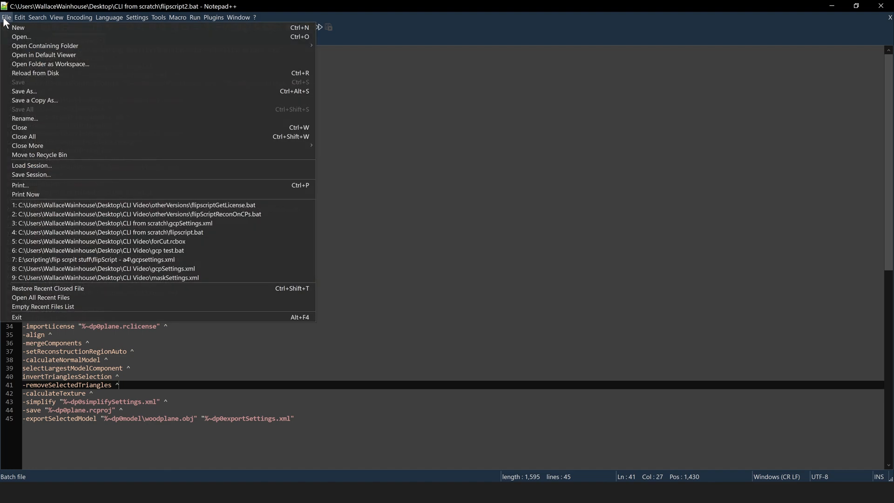
left_click(710, 73)
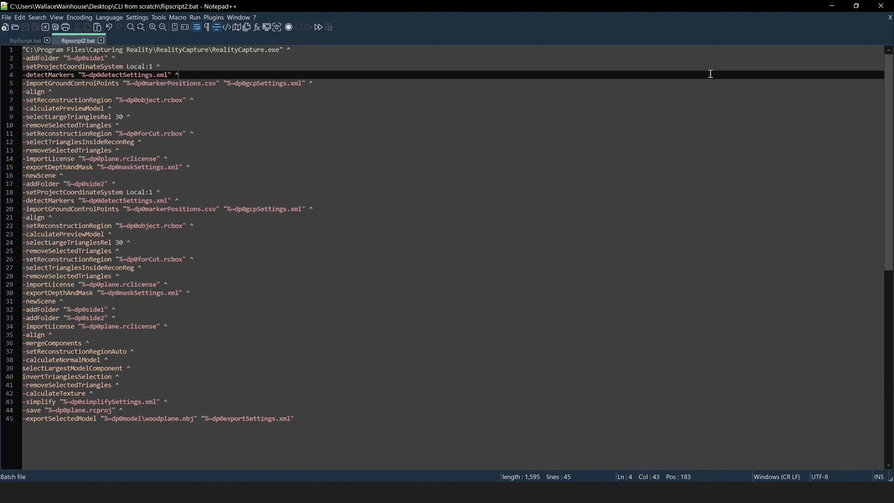
left_click(831, 3)
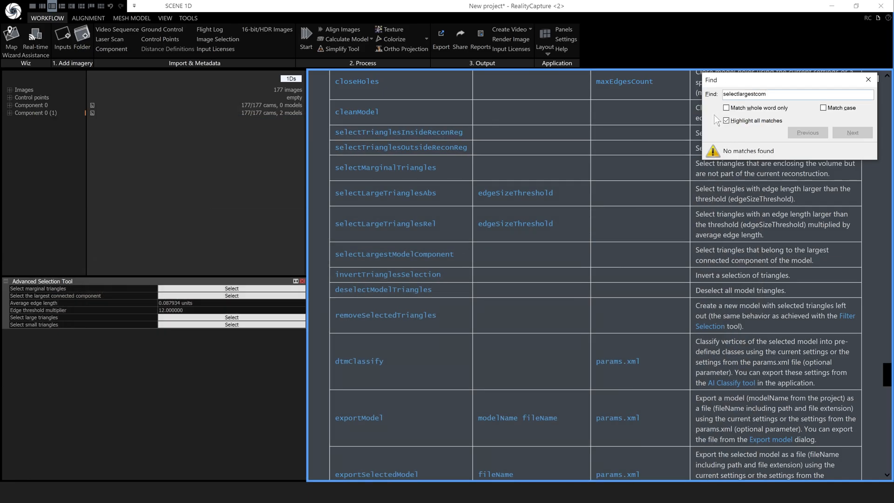
left_click(875, 80)
left_click(872, 80)
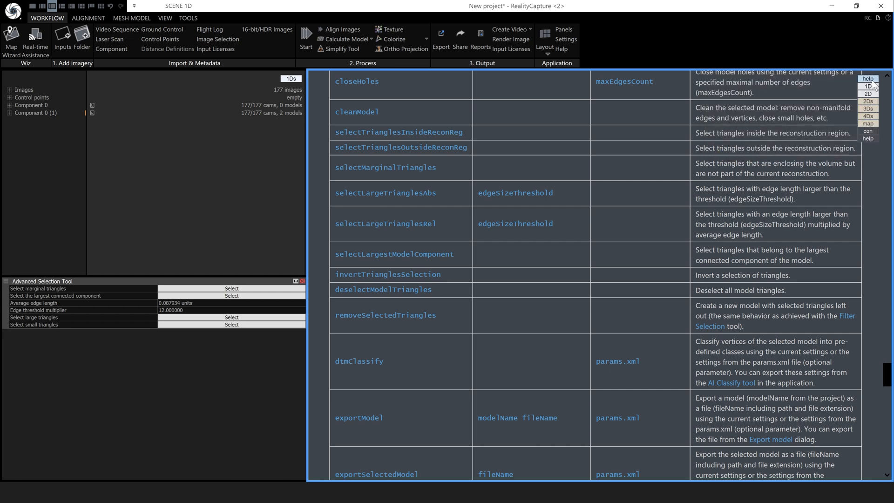
left_click(868, 108)
mouse_move(141, 492)
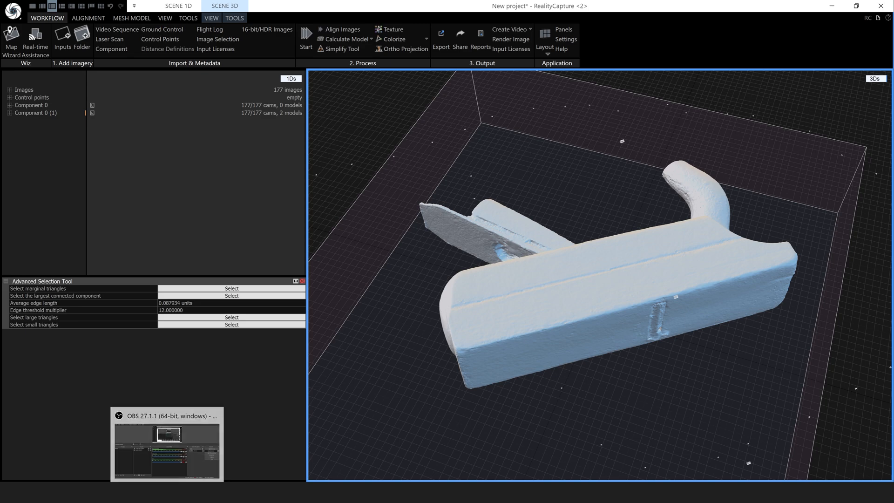
left_click(141, 449)
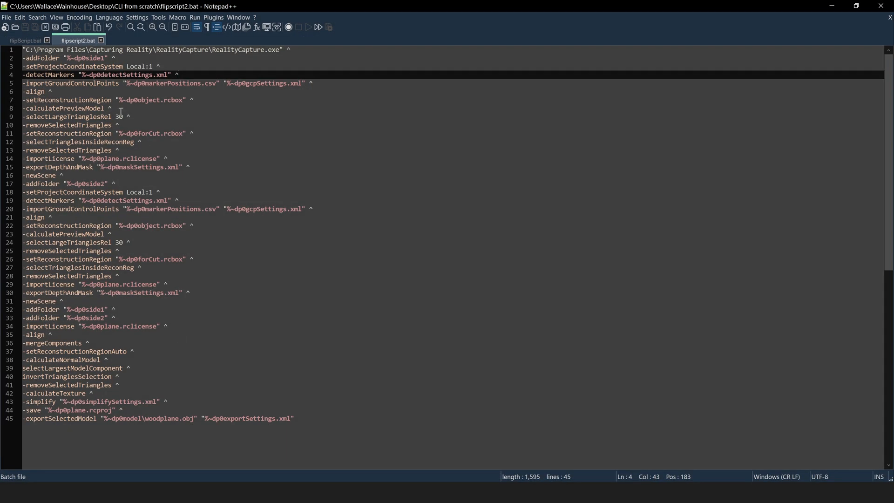
Run flipscript2.bat from the CLI from scratch folder and dismiss the calculateNormalModel zero-arguments error
mouse_move(100, 493)
left_click(150, 457)
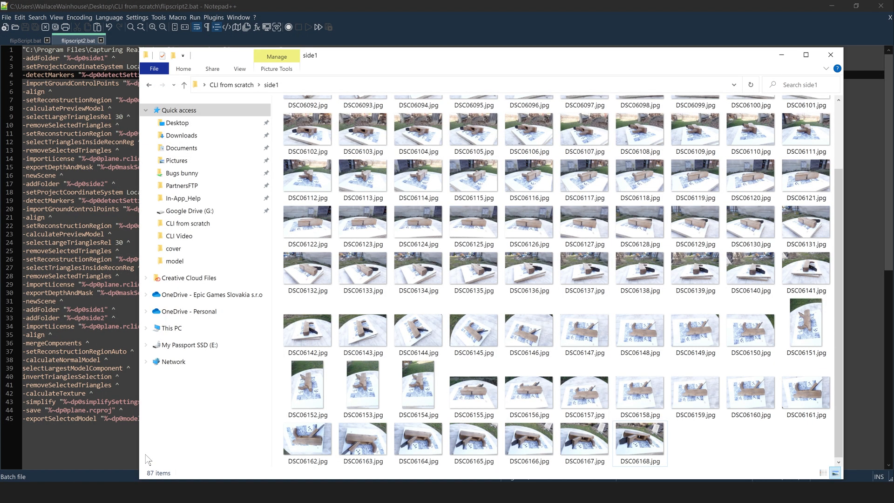
left_click(231, 84)
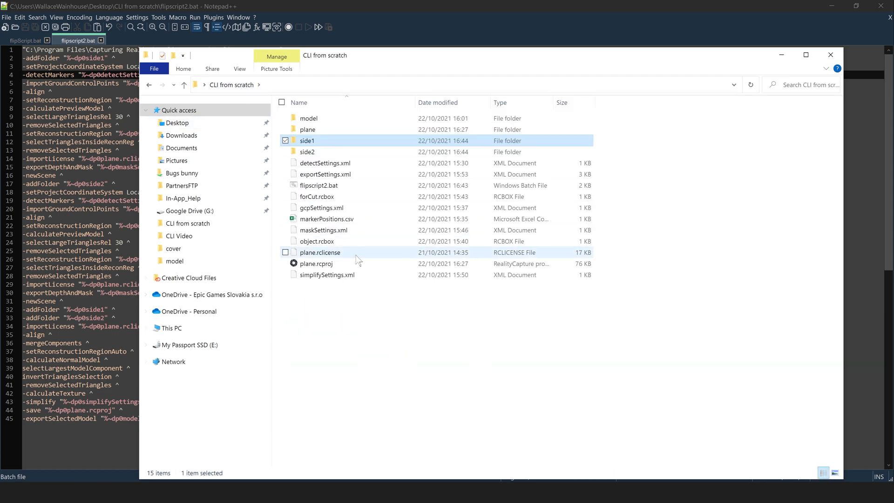
double_click(315, 186)
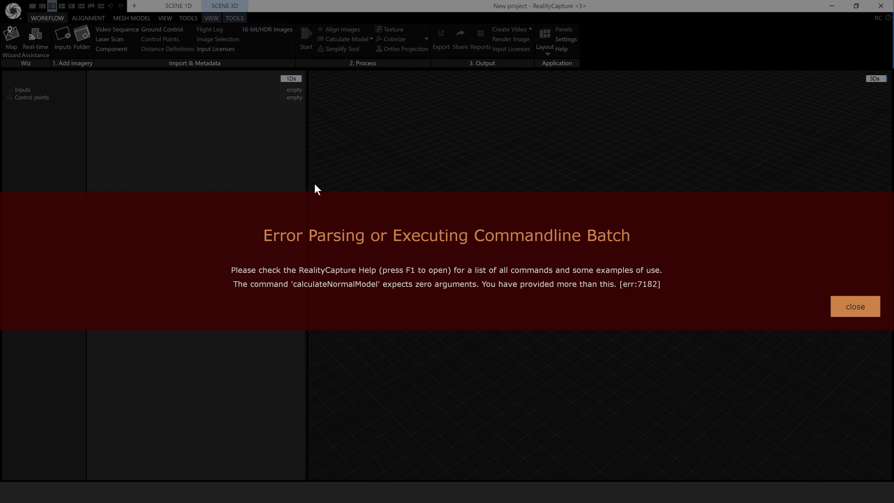
left_click(854, 309)
left_click(168, 492)
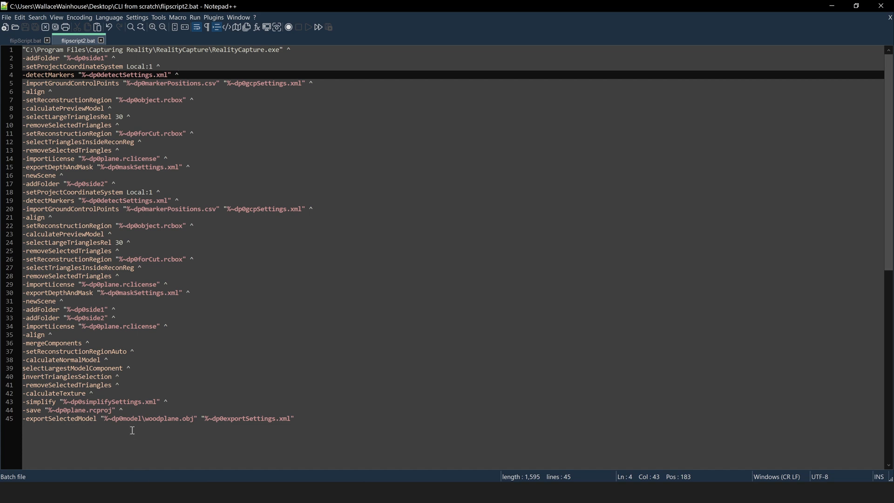
Prefix lines 39 and 40 with '-' (-selectLargestModelComponent, -invertTrianglesSelection) and save the script
left_click(23, 376)
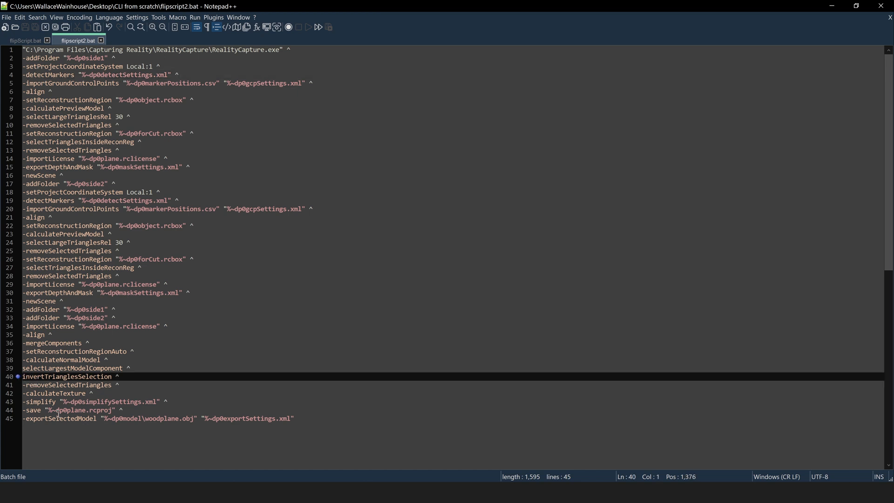
type("-")
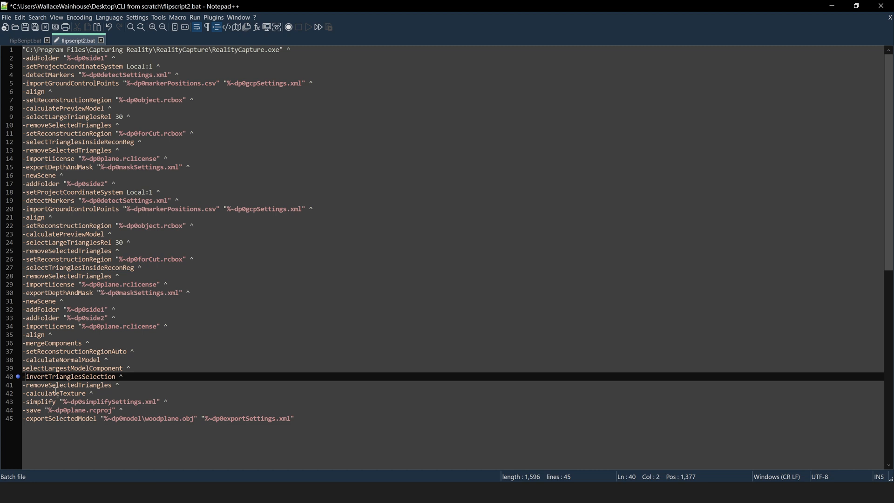
left_click(23, 369)
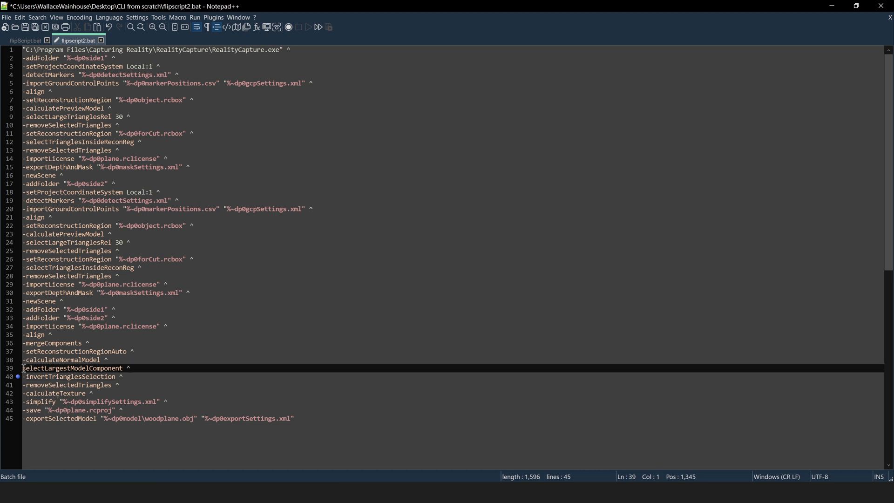
type("-")
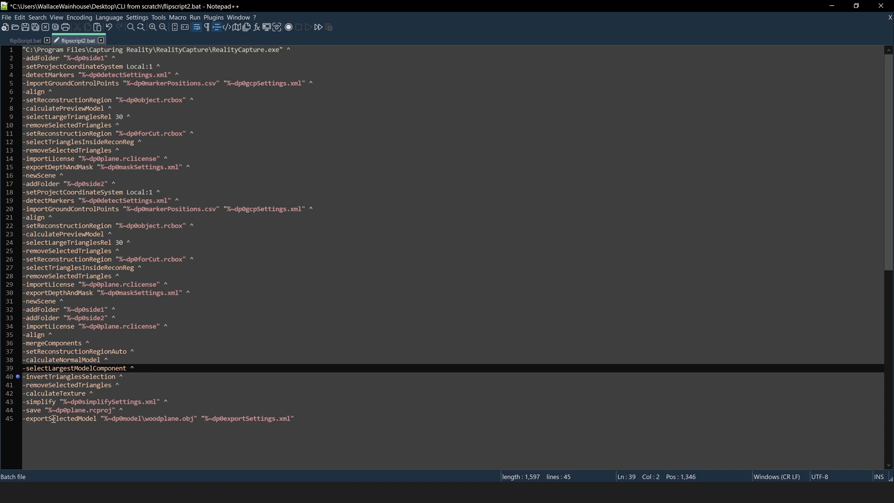
left_click(6, 17)
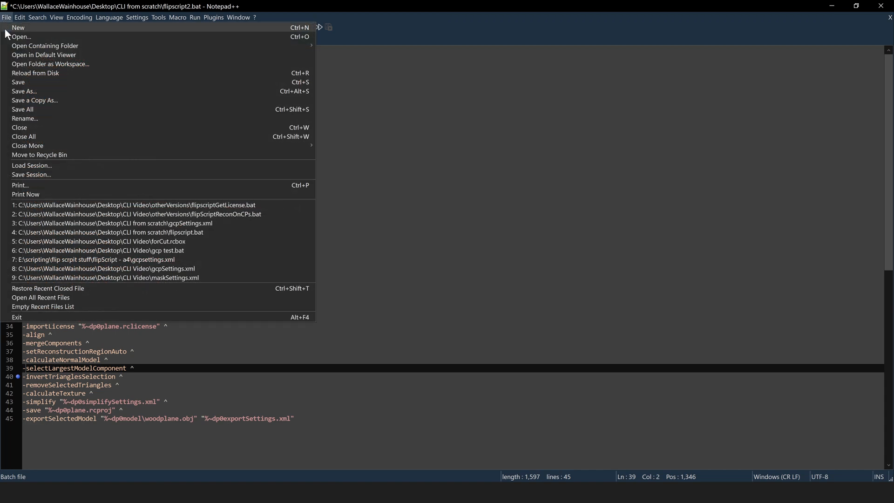
left_click(27, 82)
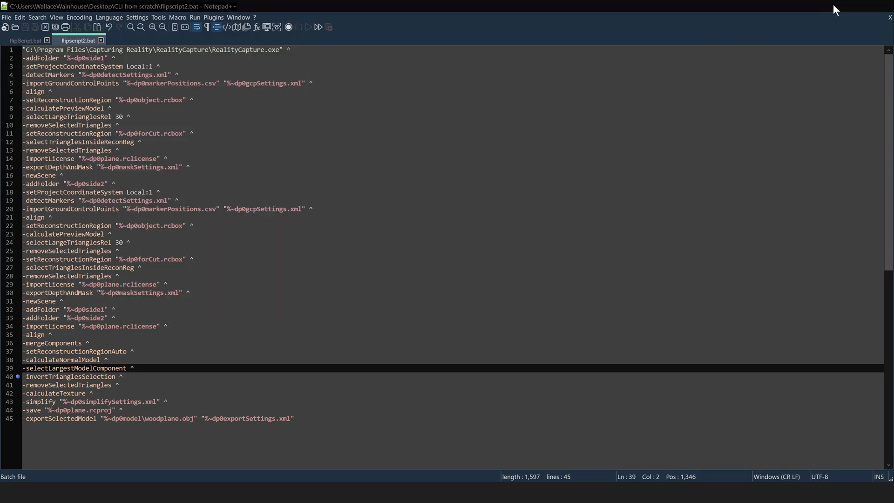
left_click(833, 5)
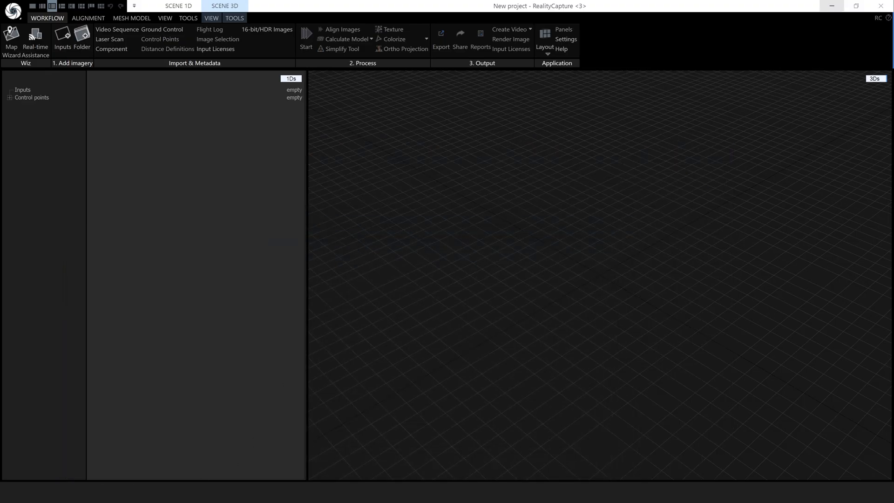
Run the corrected flipscript2.bat, orbit the textured wood plane, and open the exported model folder
mouse_move(101, 492)
left_click(144, 458)
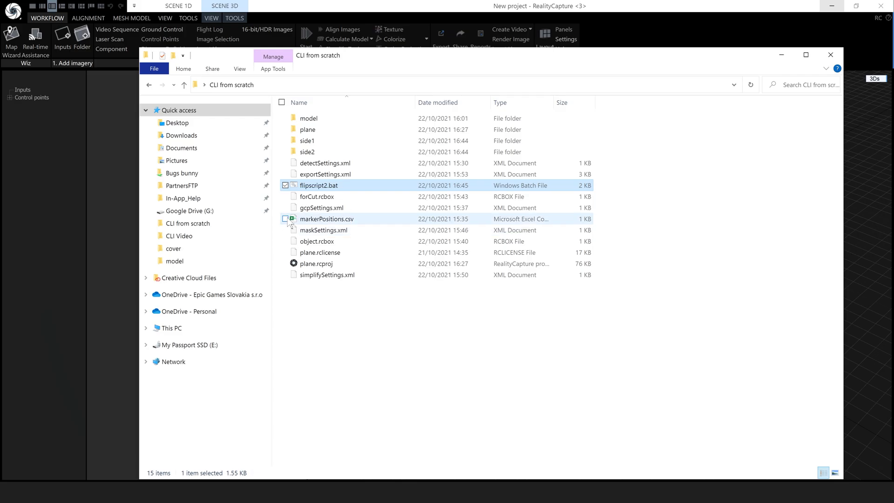
double_click(317, 187)
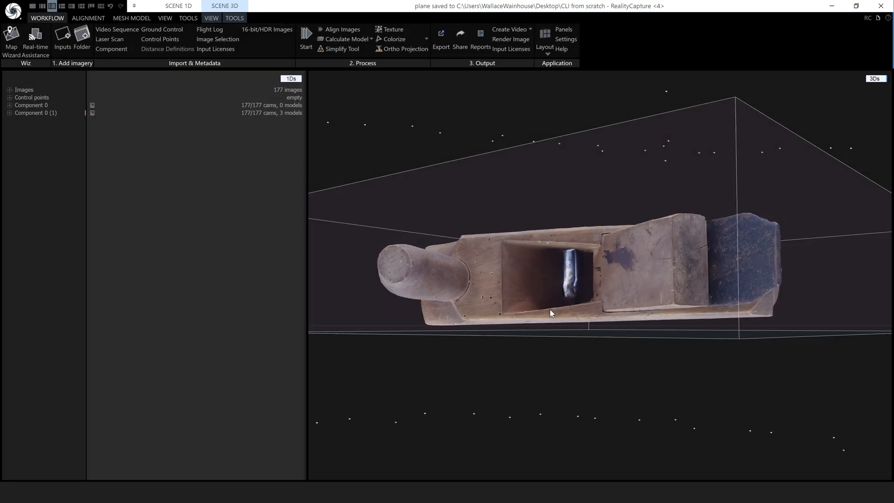
left_click_drag(549, 309, 659, 352)
scroll(656, 332, "down", 4)
mouse_move(95, 492)
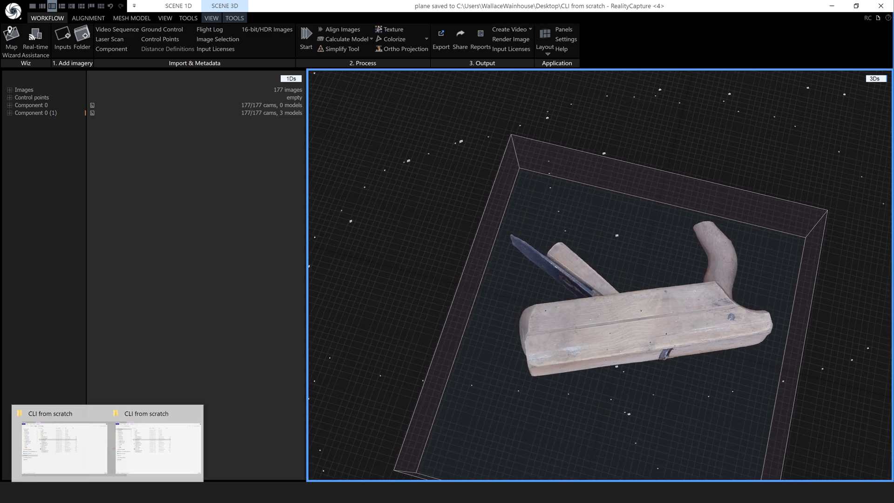
left_click(143, 457)
double_click(308, 119)
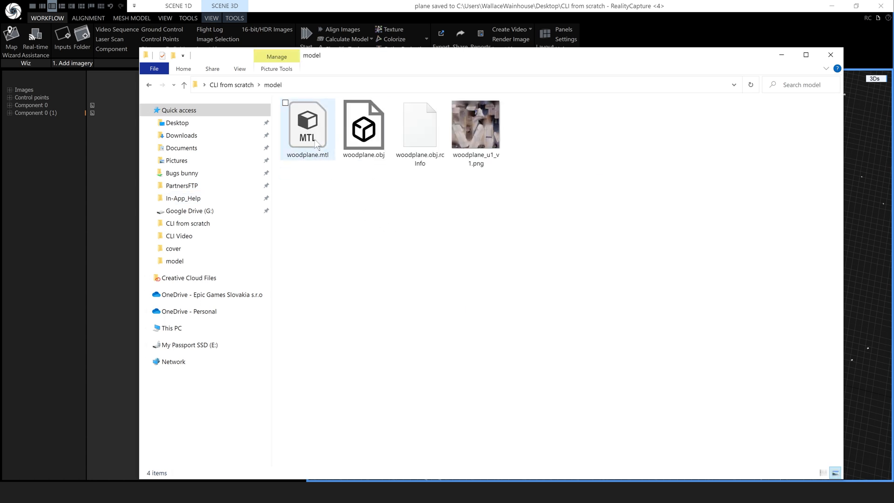
double_click(362, 145)
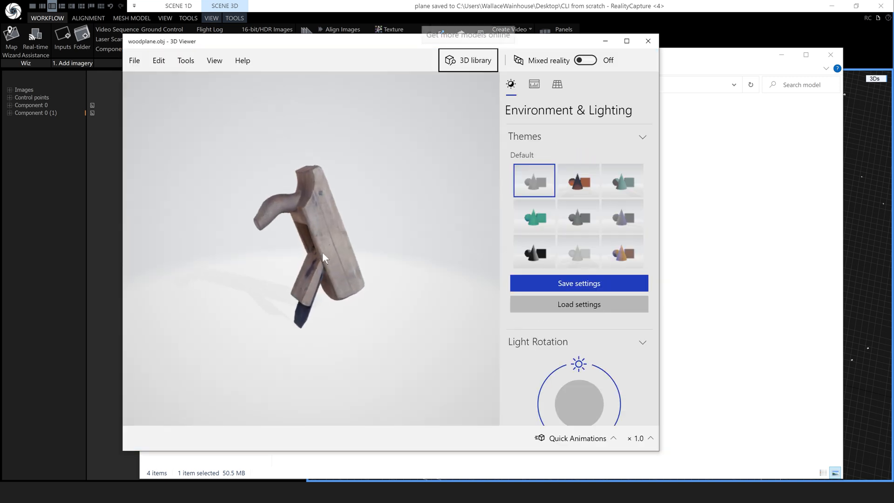
left_click_drag(375, 239, 405, 255)
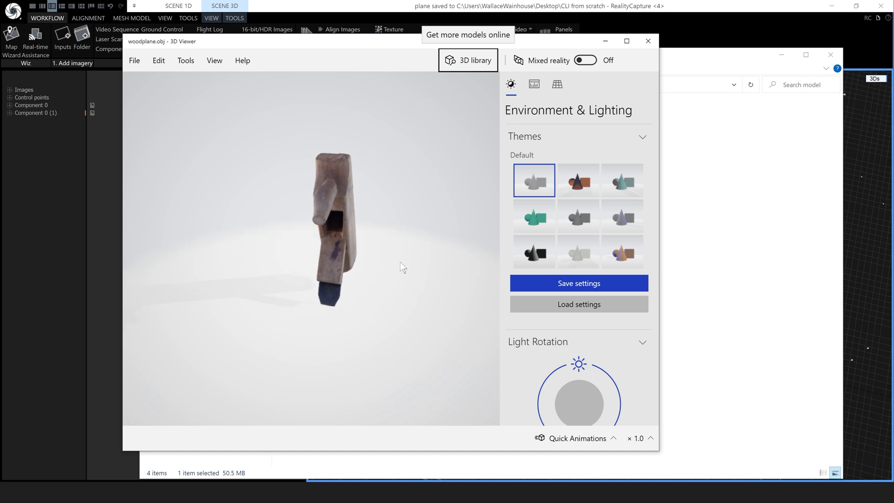
left_click(647, 41)
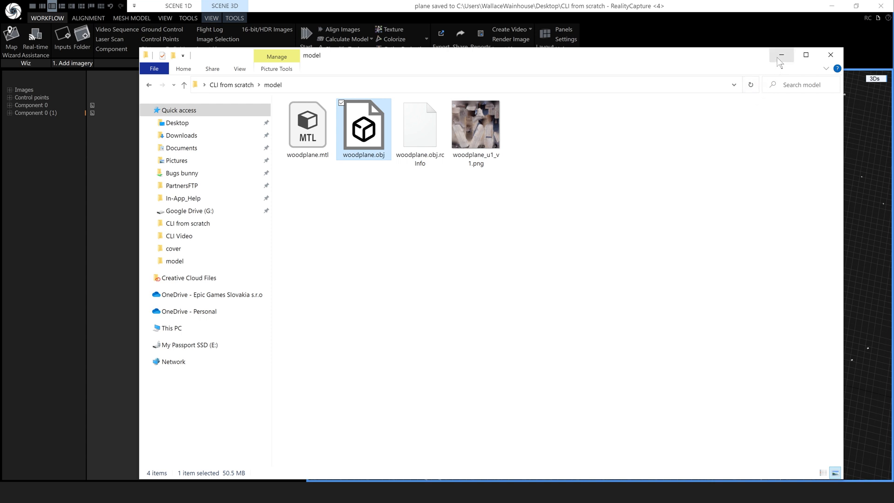
Move the model folder window down and to the left
left_click_drag(692, 68, 633, 95)
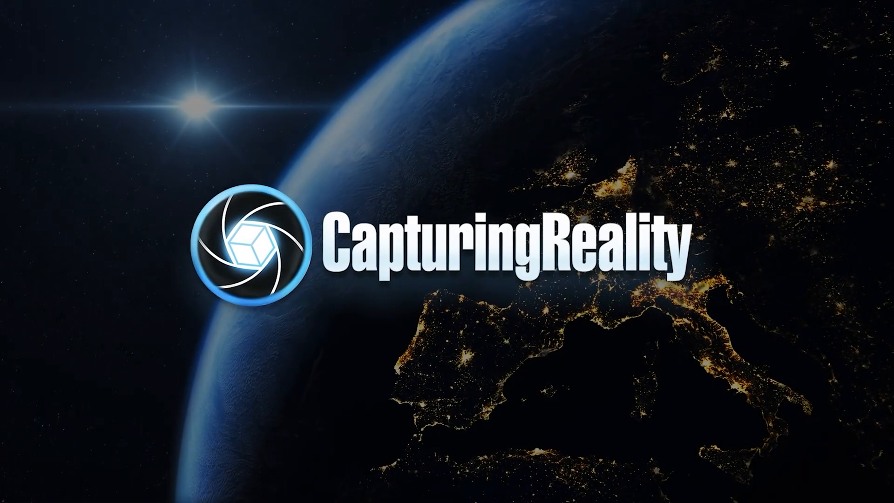